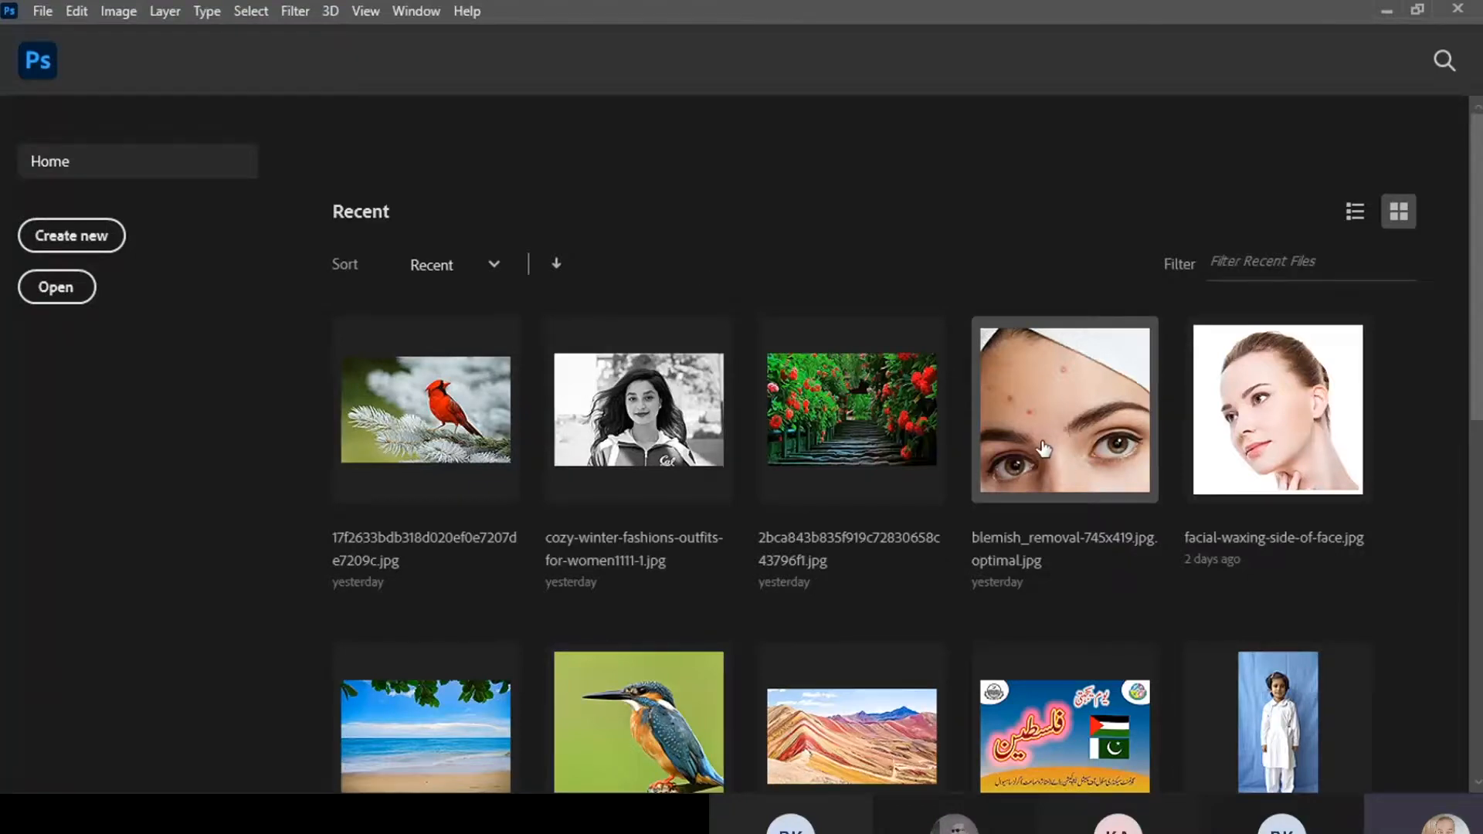
# Open the recent image blemish_removal-745x419.jpg.optimal.jpg, dismiss the preset syncing notice and fit the photo to the screen.
pyautogui.click(1043, 448)
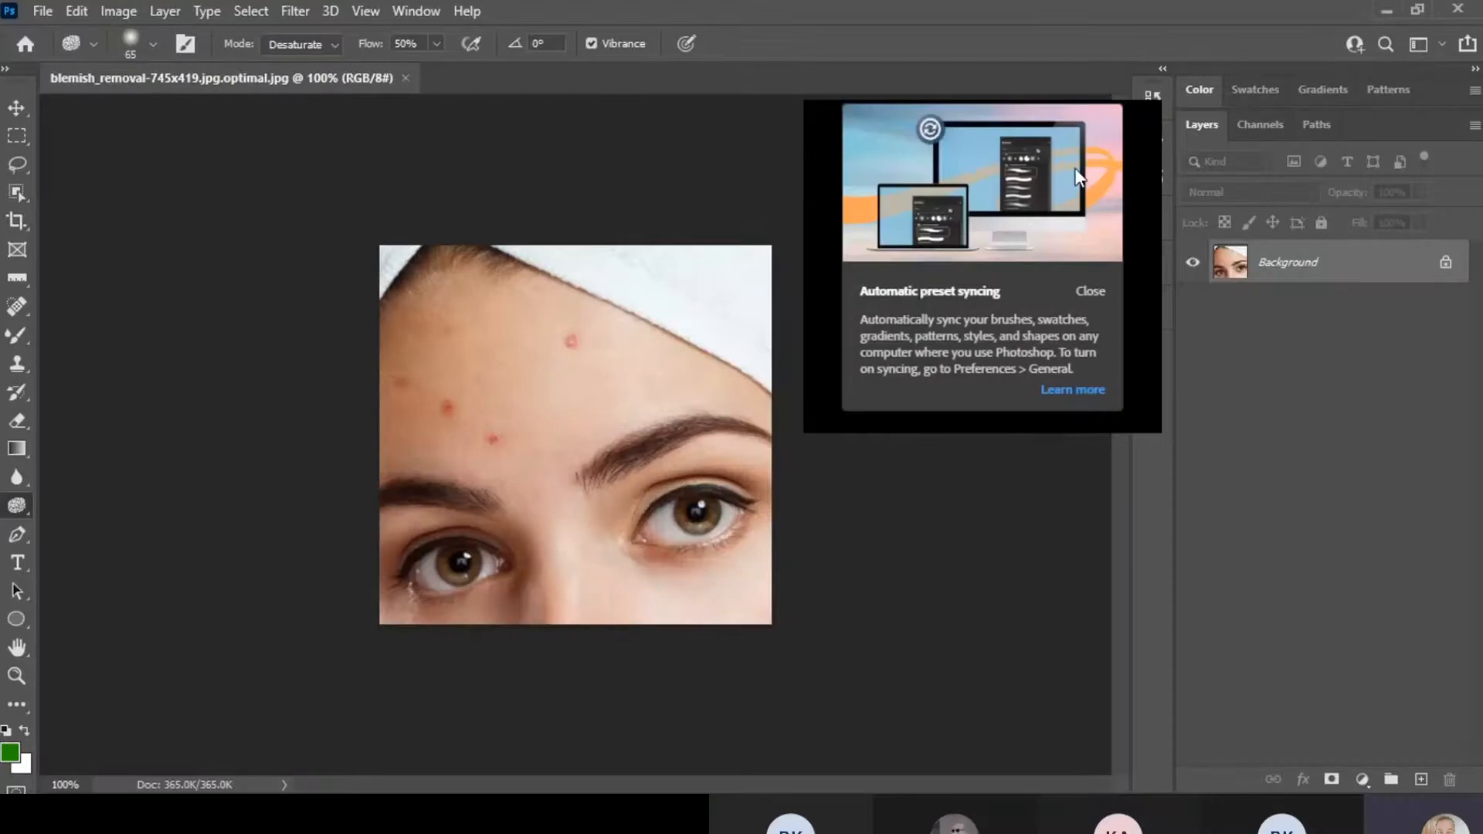
pyautogui.click(1090, 294)
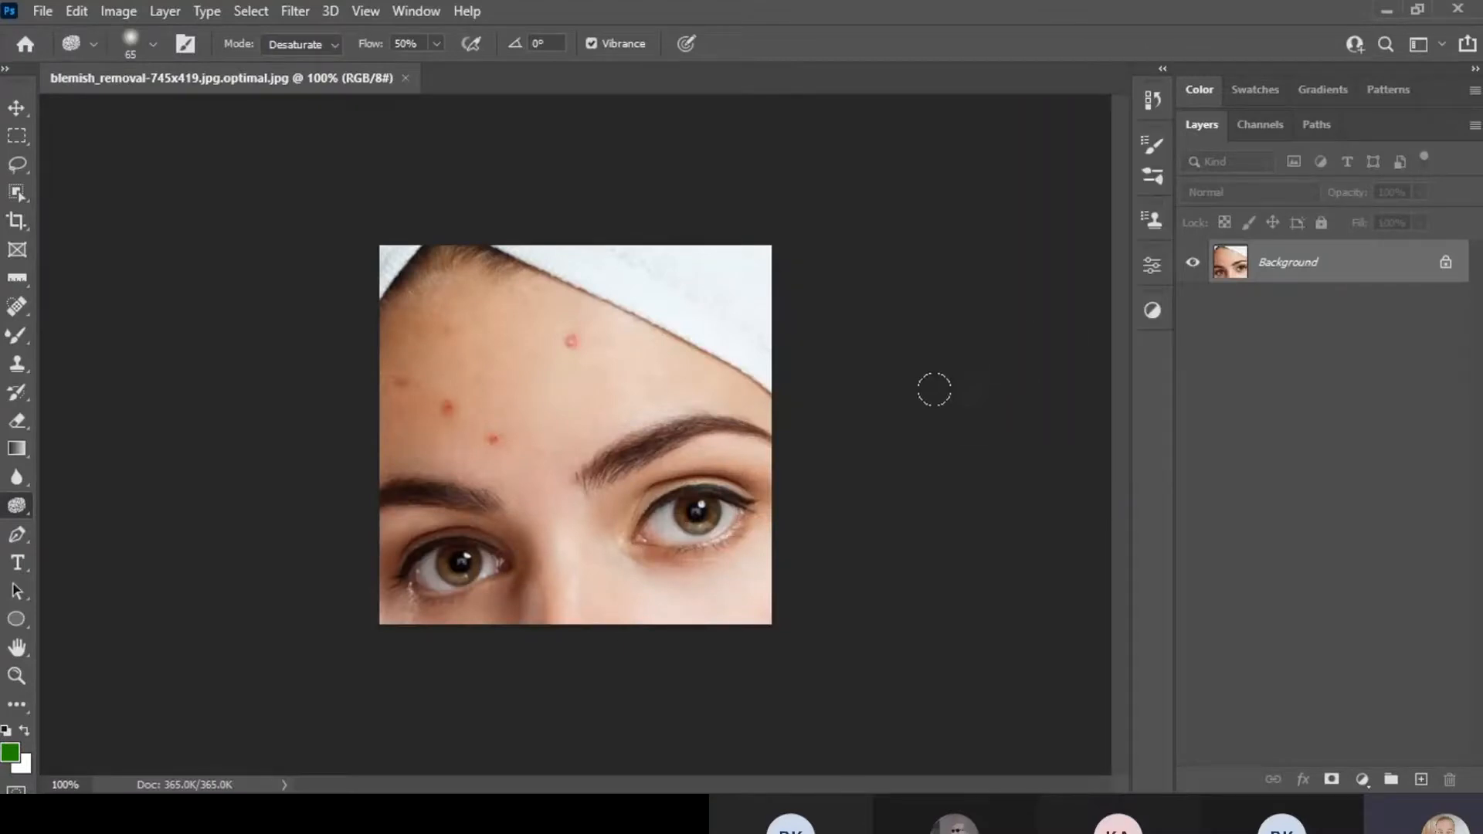
pyautogui.hotkey('ctrl', '0')
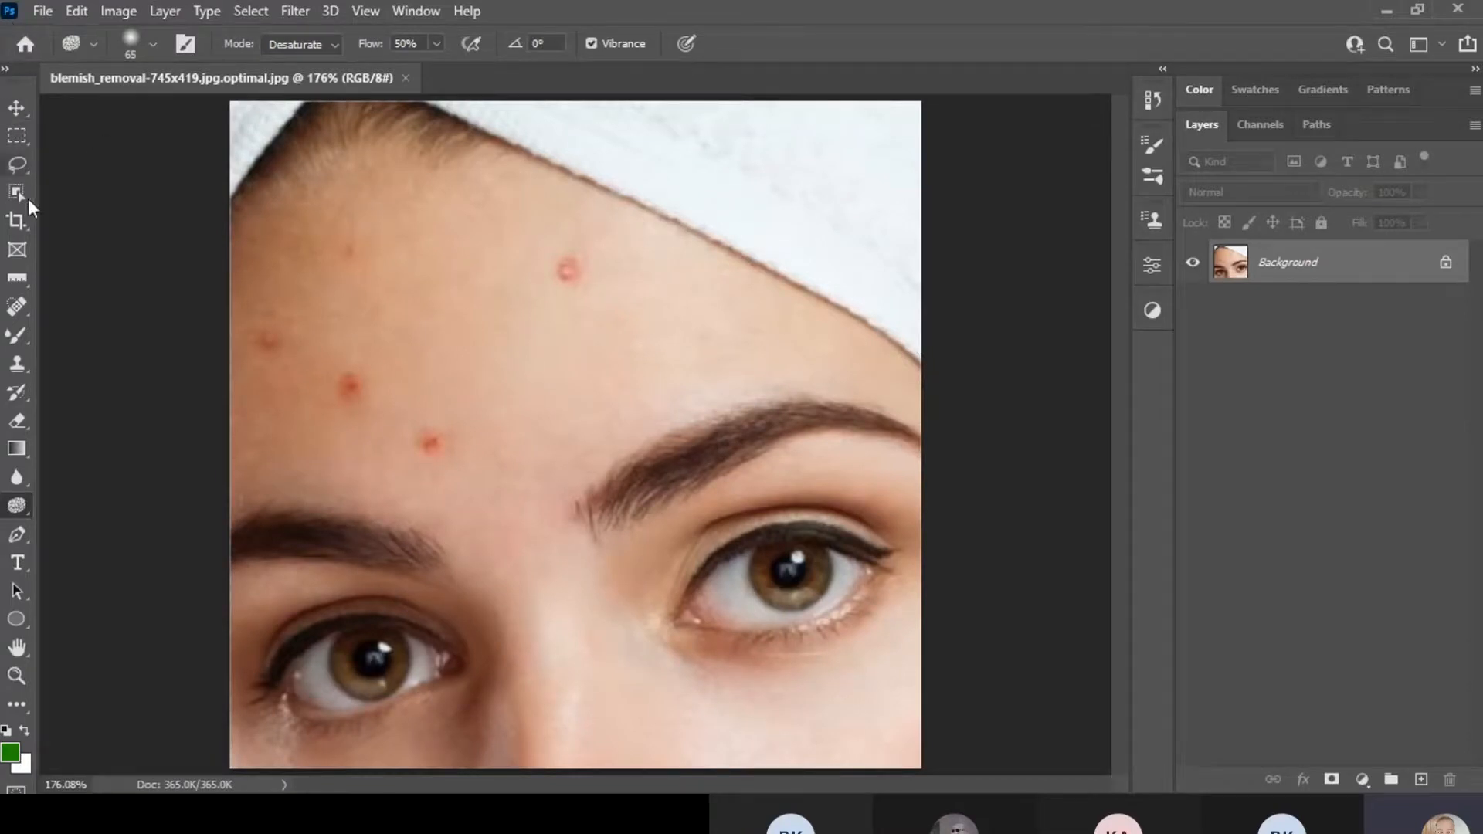
# Activate the Spot Healing Brush, reset the tool to its defaults and keep its blending mode at Normal.
pyautogui.click(20, 307)
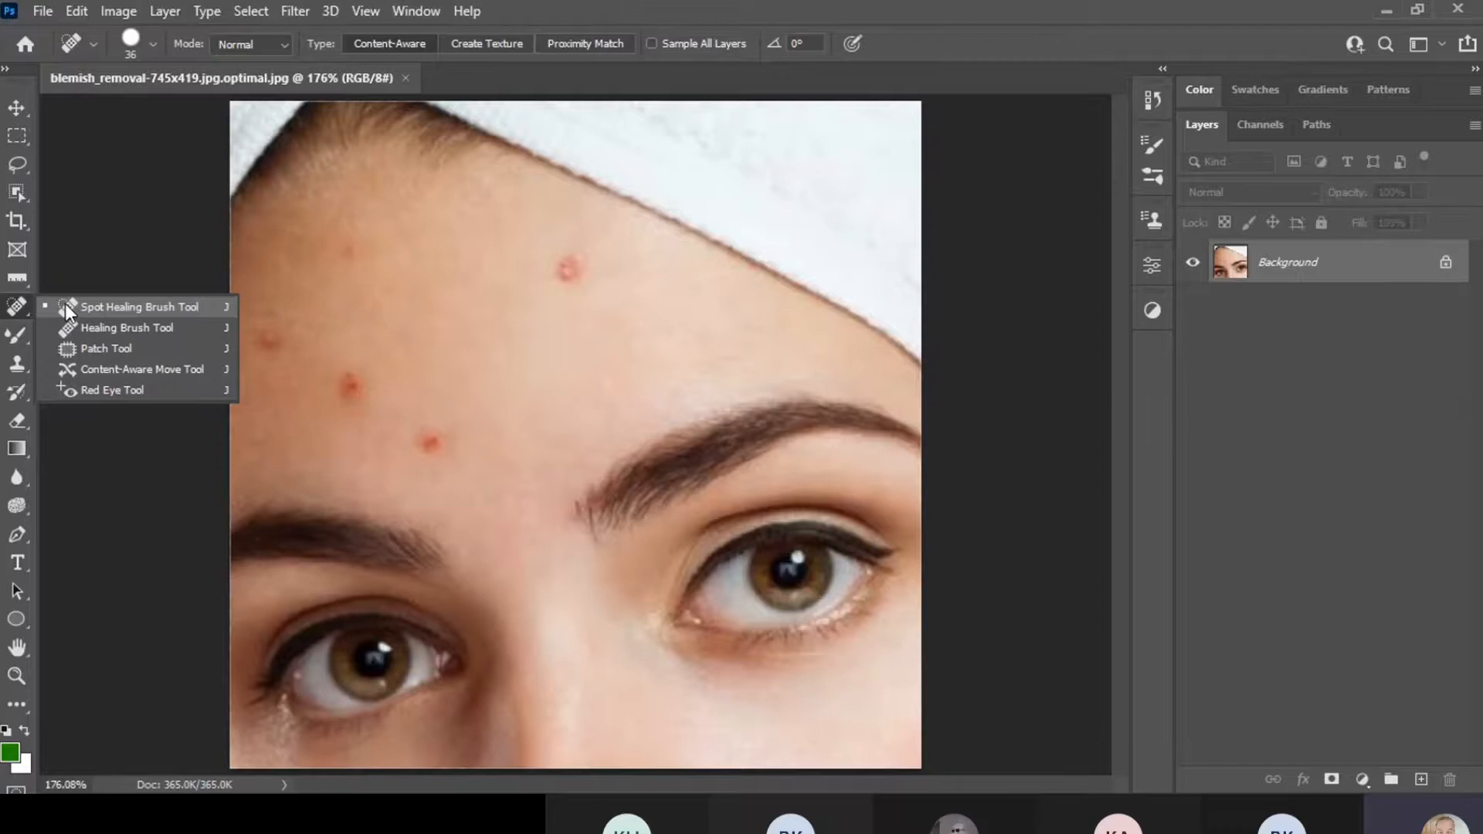
pyautogui.click(14, 307)
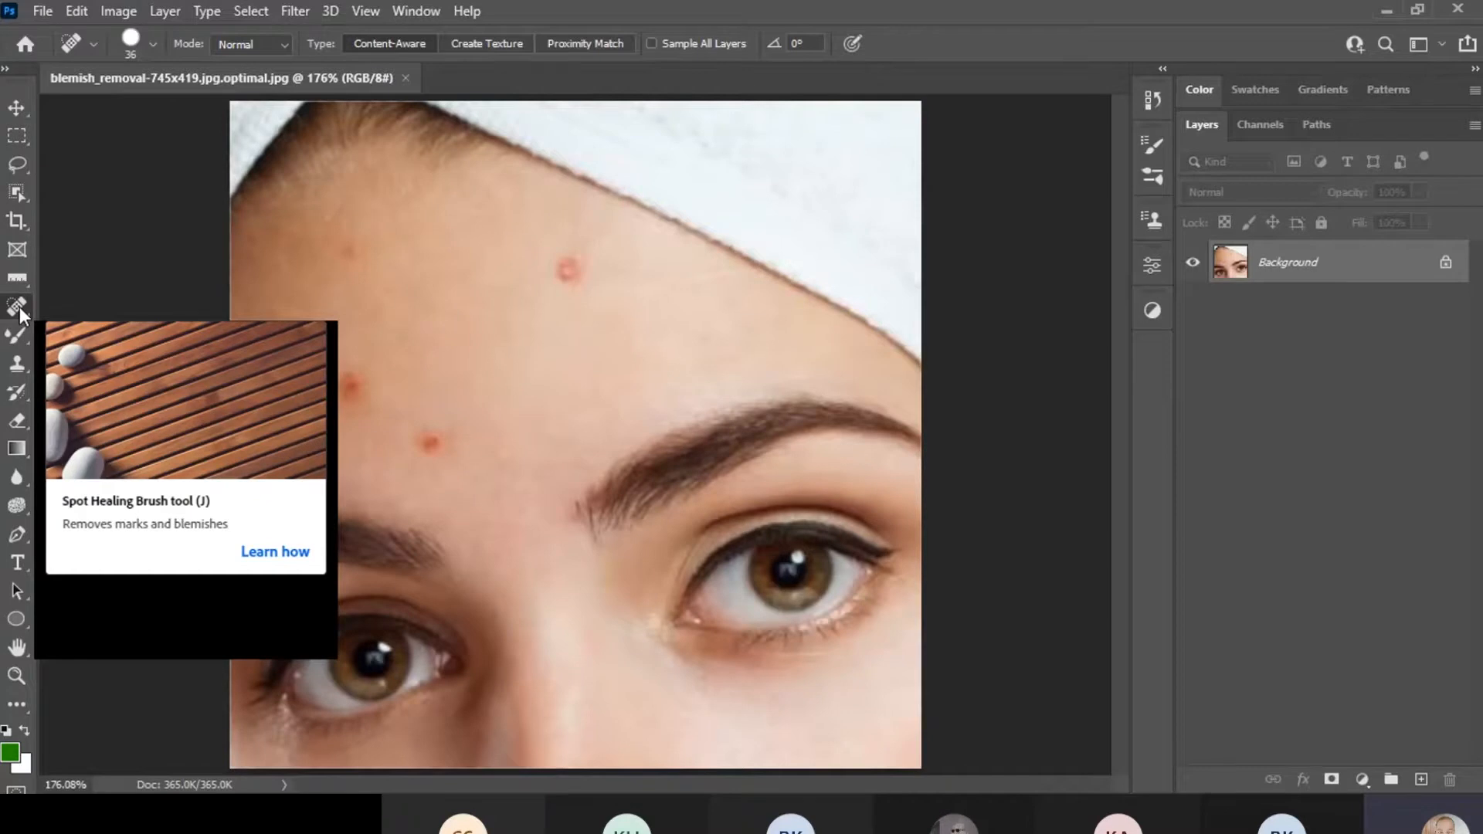
pyautogui.rightClick(68, 40)
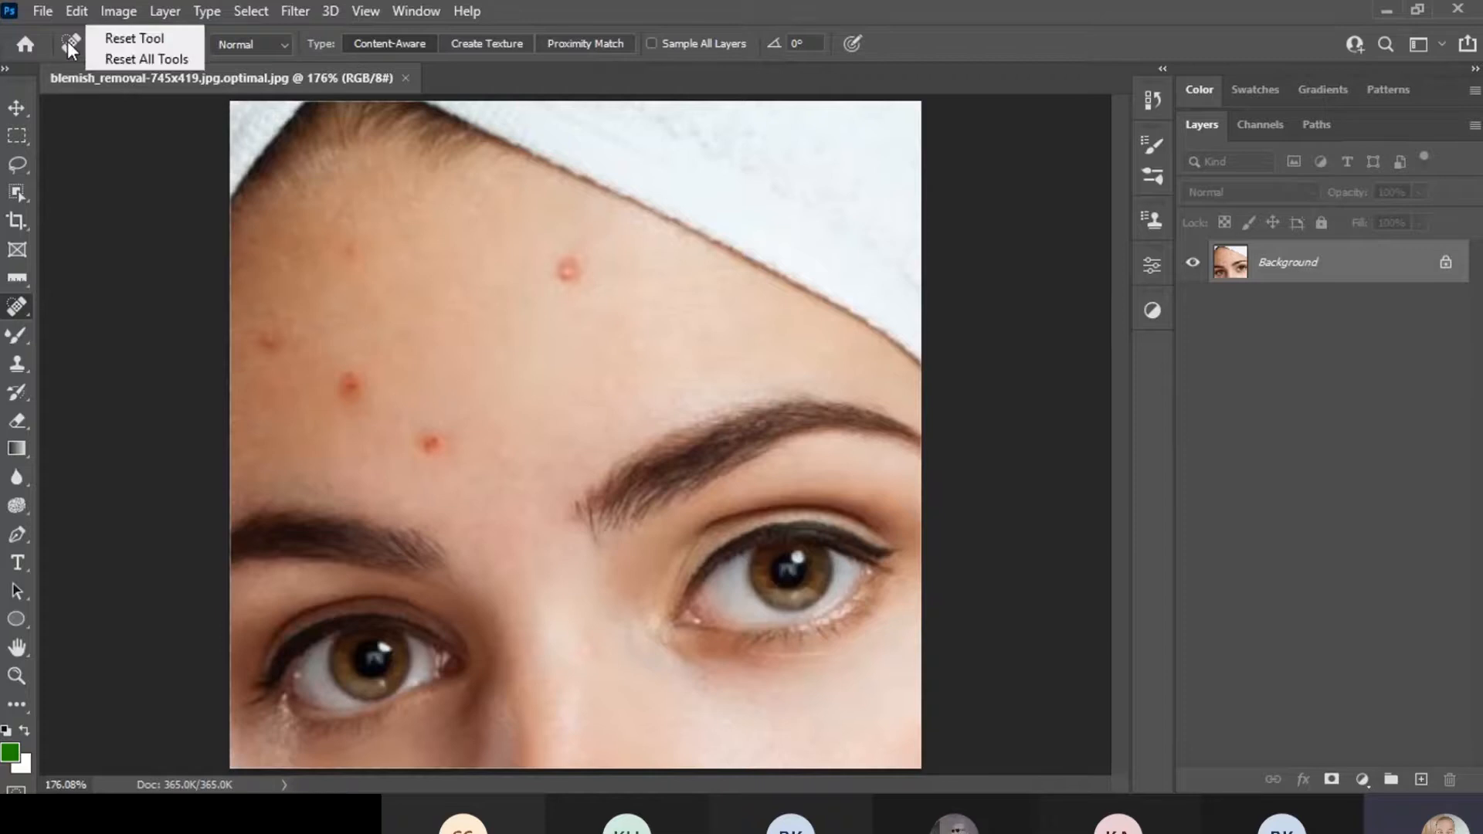
pyautogui.click(134, 39)
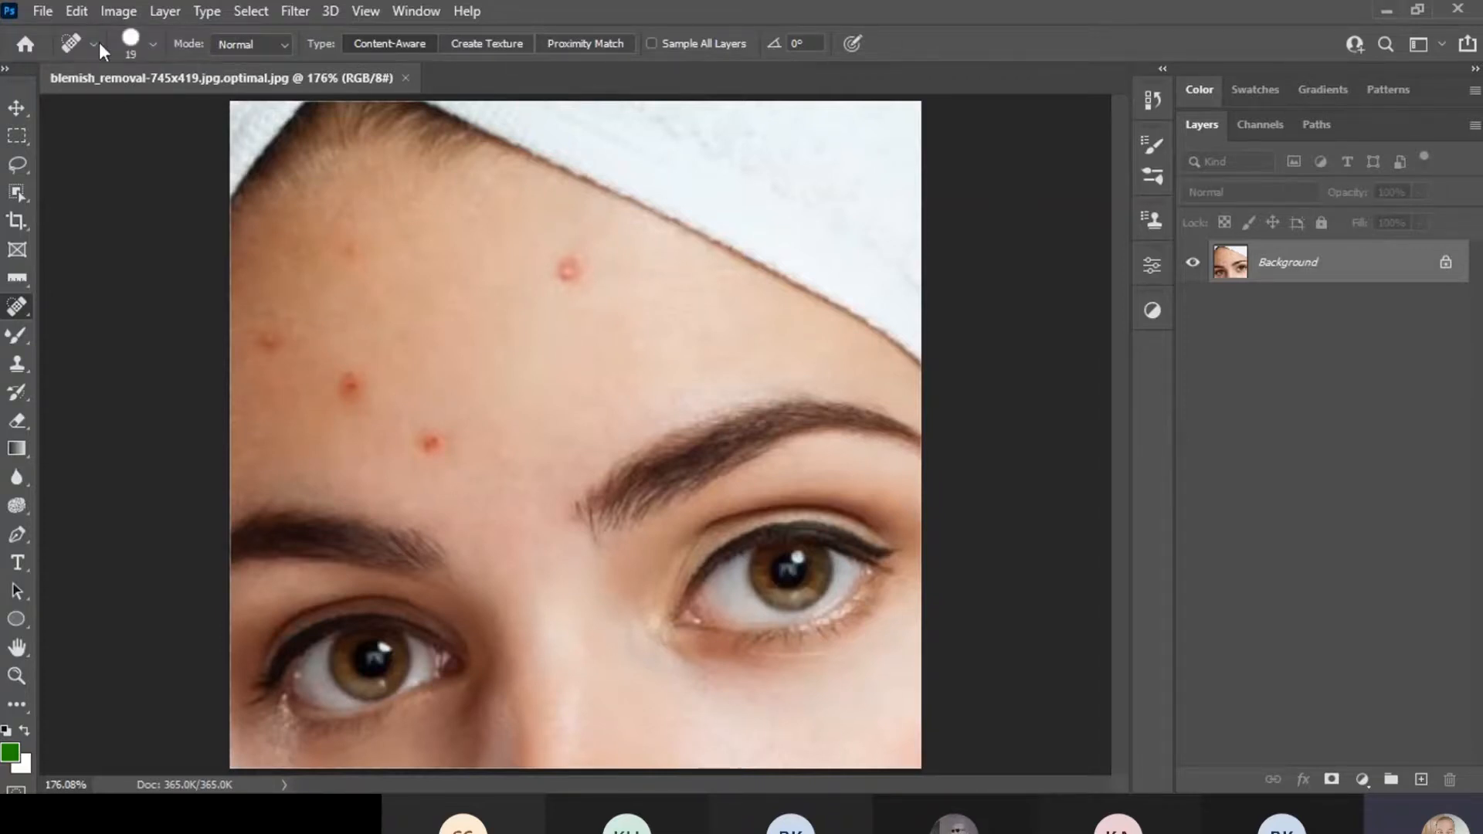
pyautogui.click(153, 44)
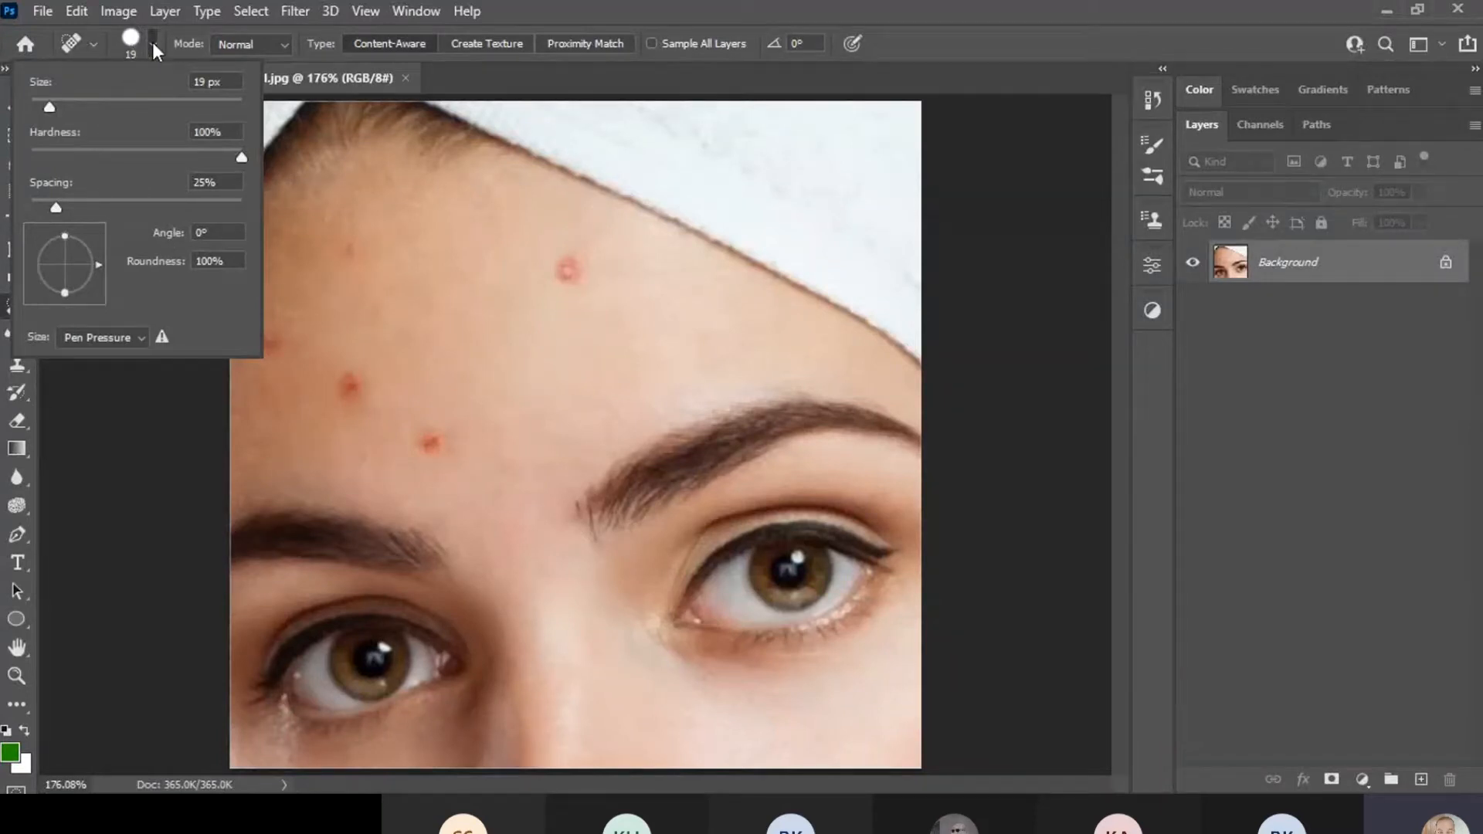
pyautogui.click(285, 43)
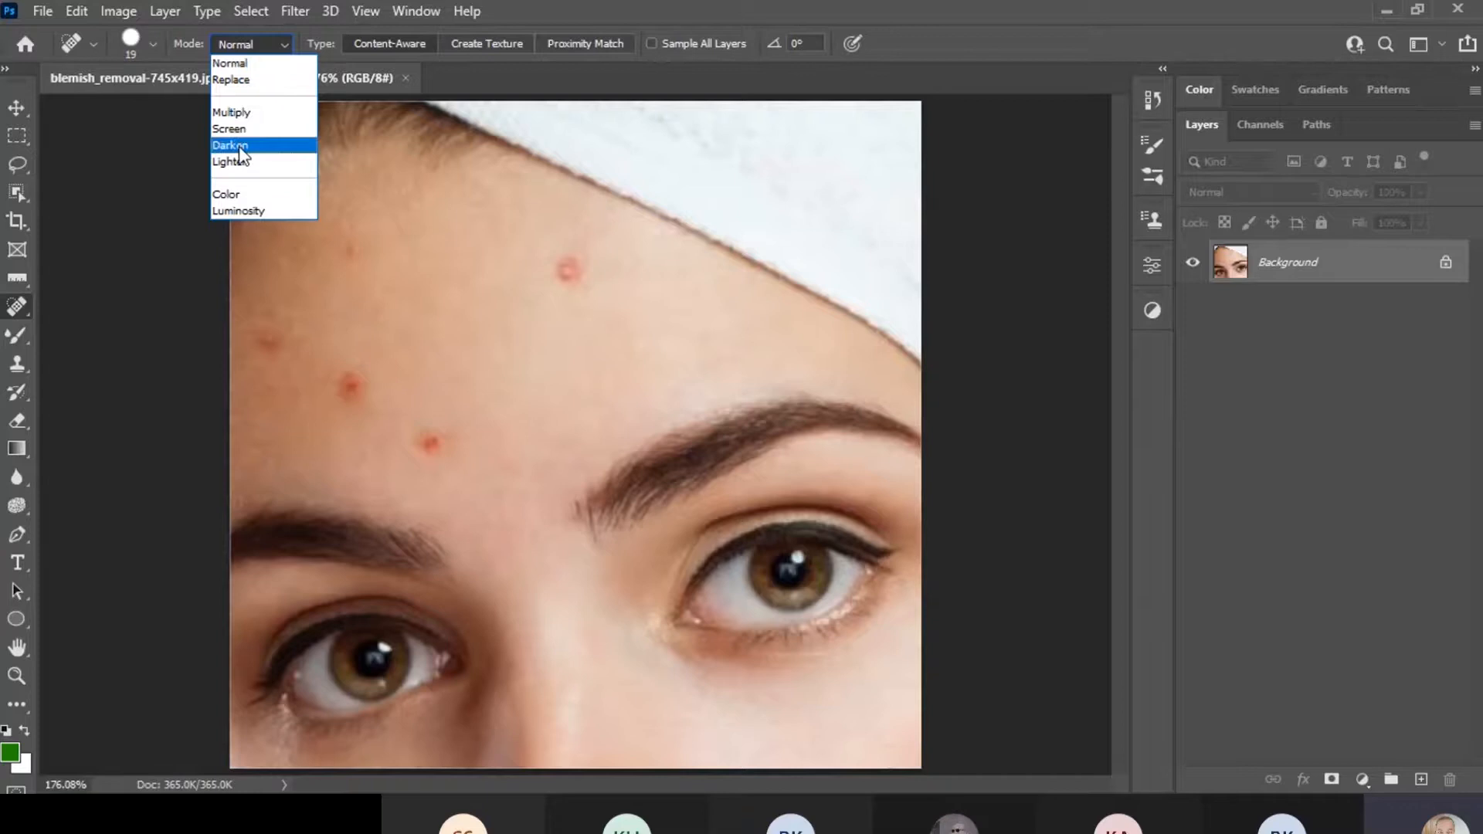
pyautogui.click(263, 65)
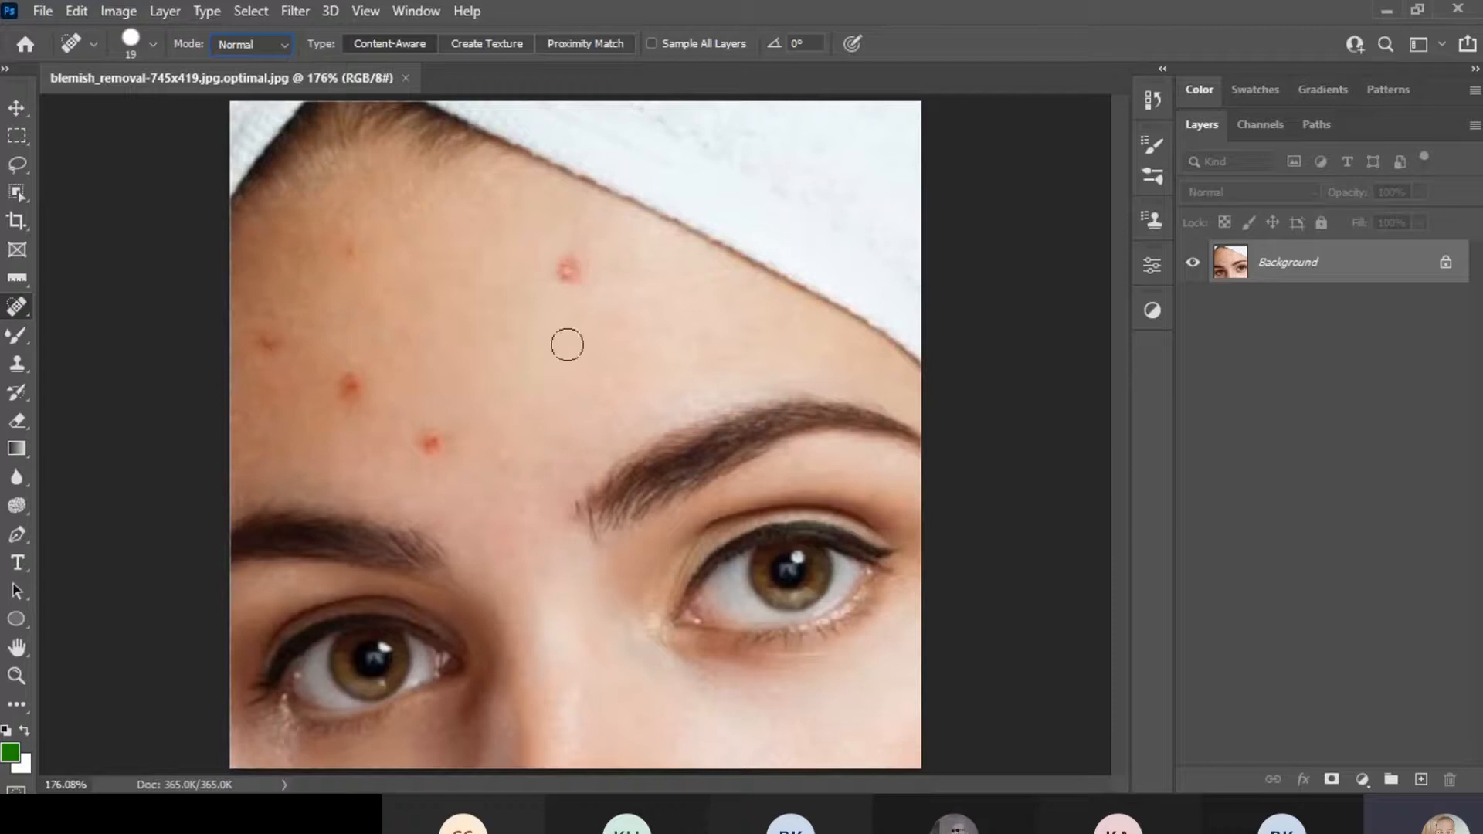
# Try to heal three forehead blemishes directly on the Background layer, two with Content-Aware and one with Proximity Match.
pyautogui.click(567, 268)
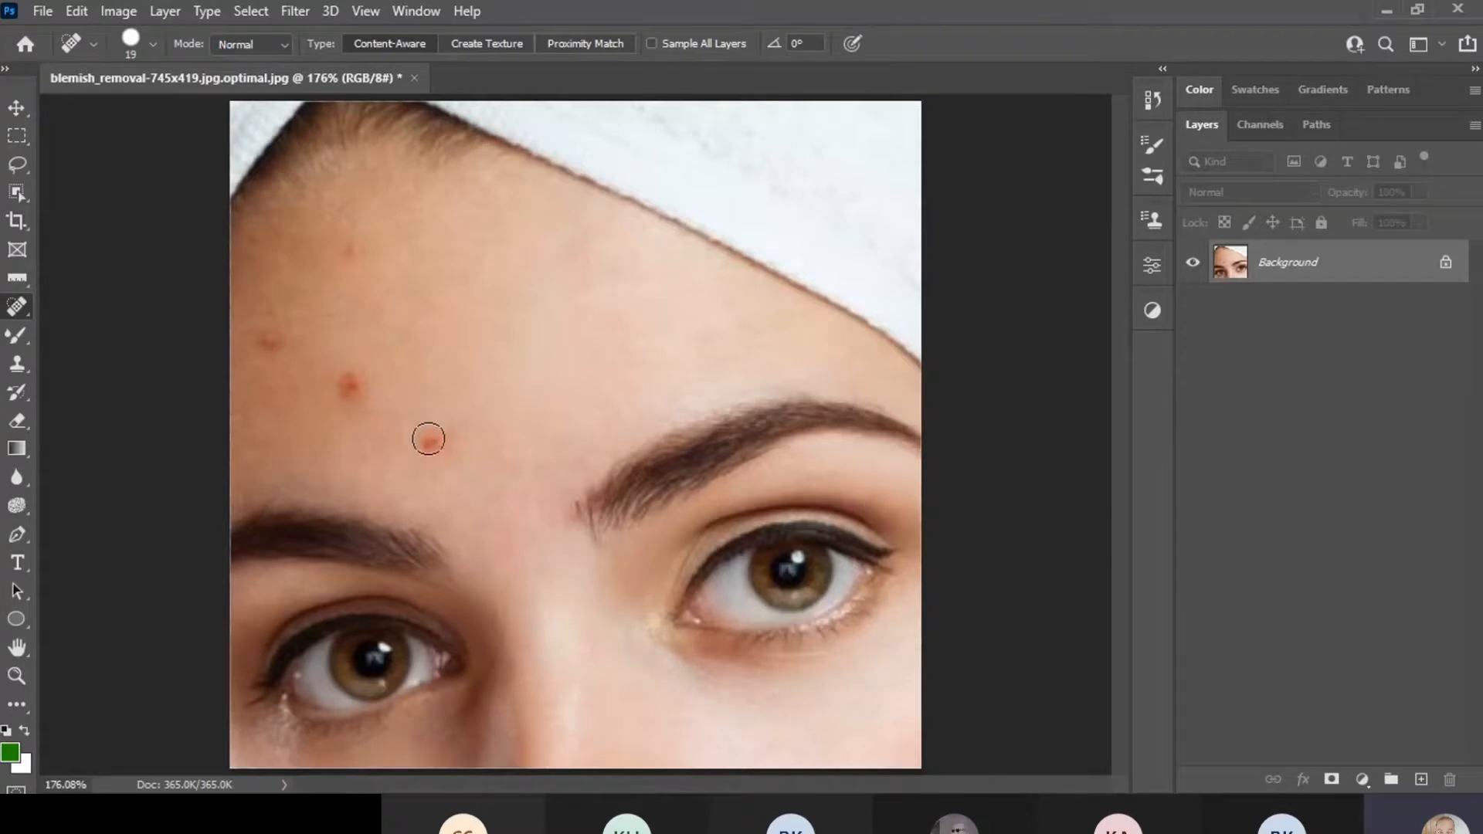
pyautogui.click(425, 437)
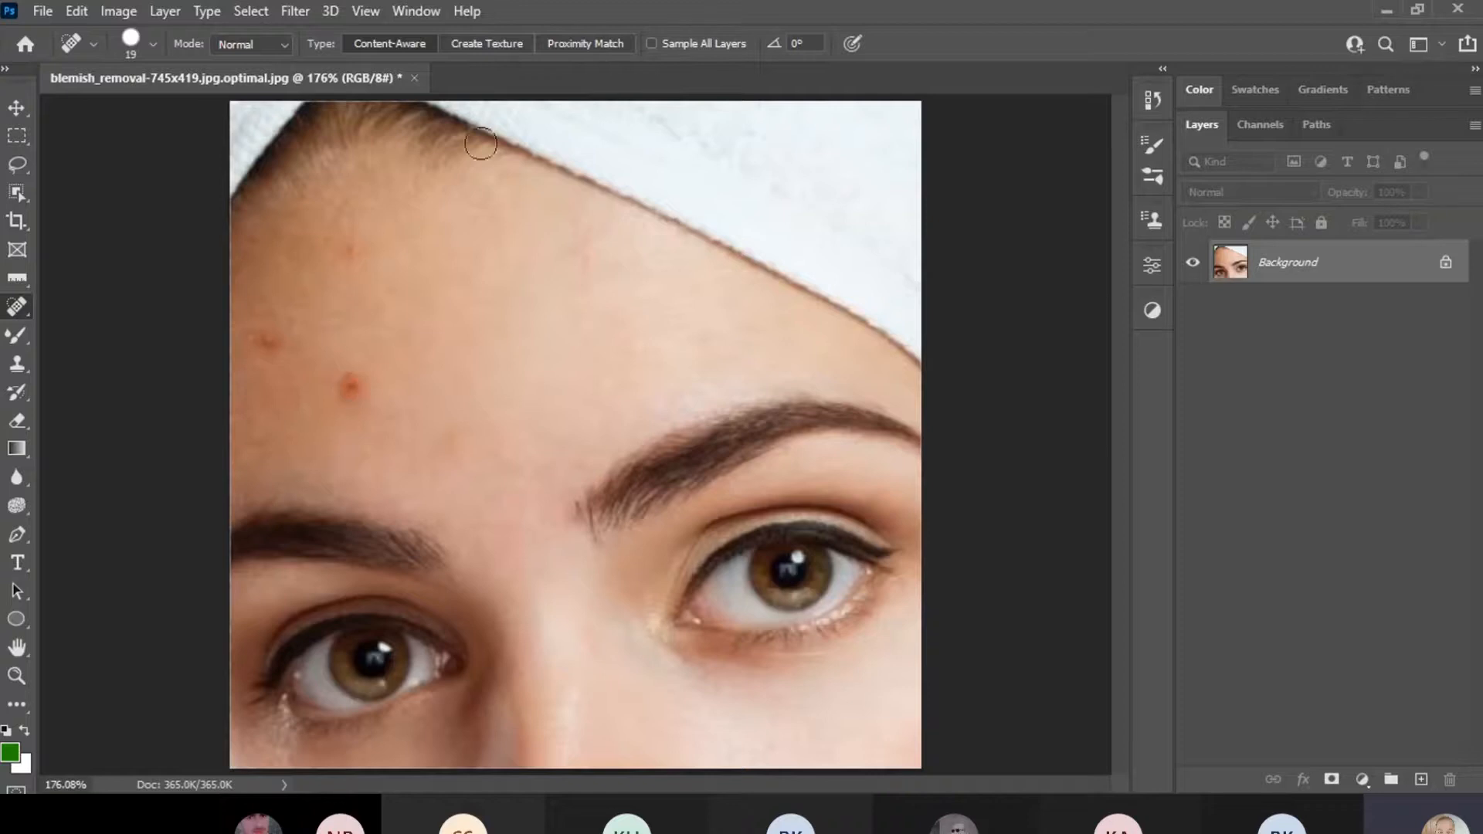
pyautogui.click(567, 44)
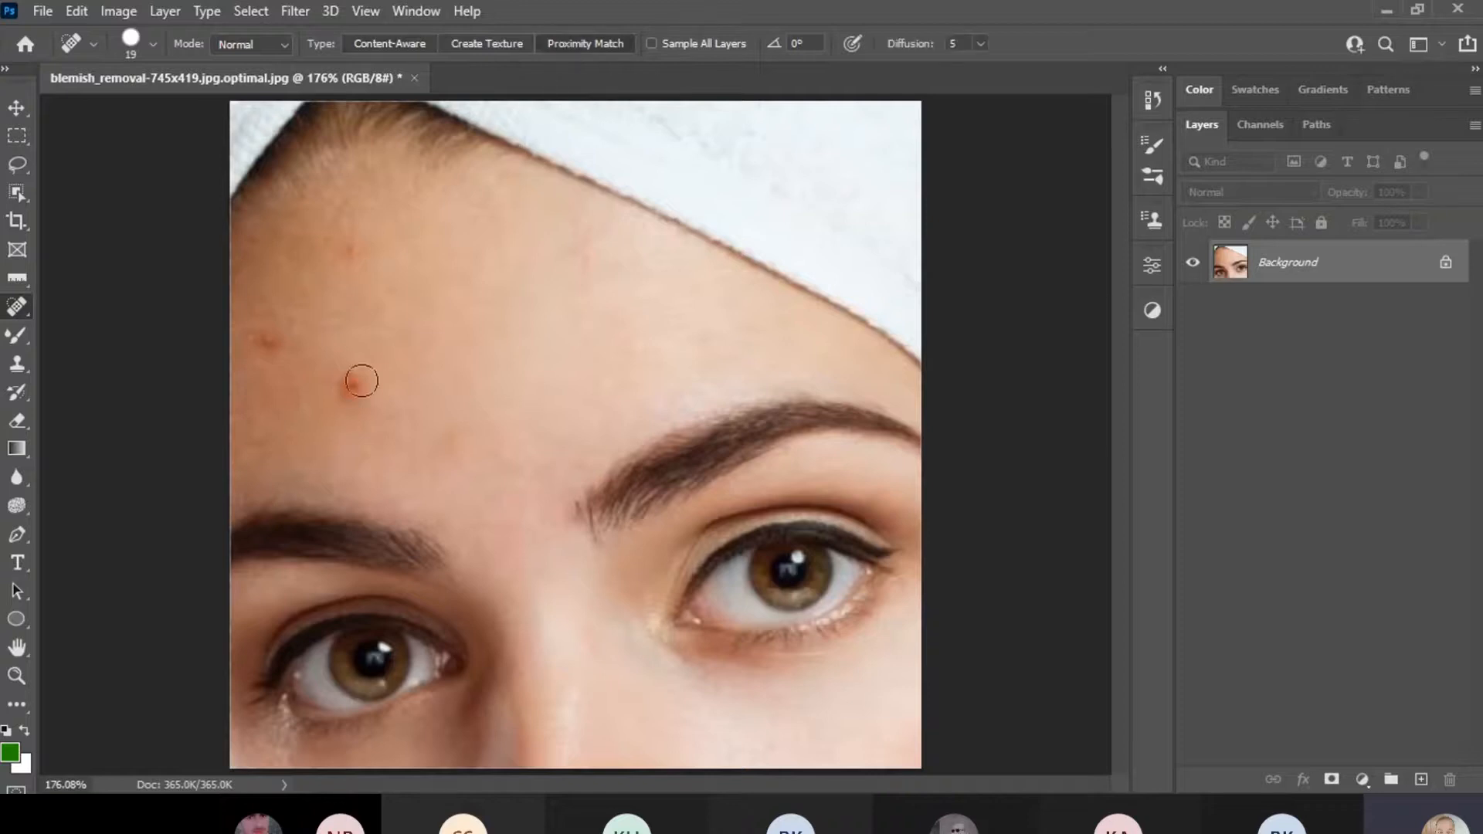
pyautogui.click(350, 386)
pyautogui.click(383, 43)
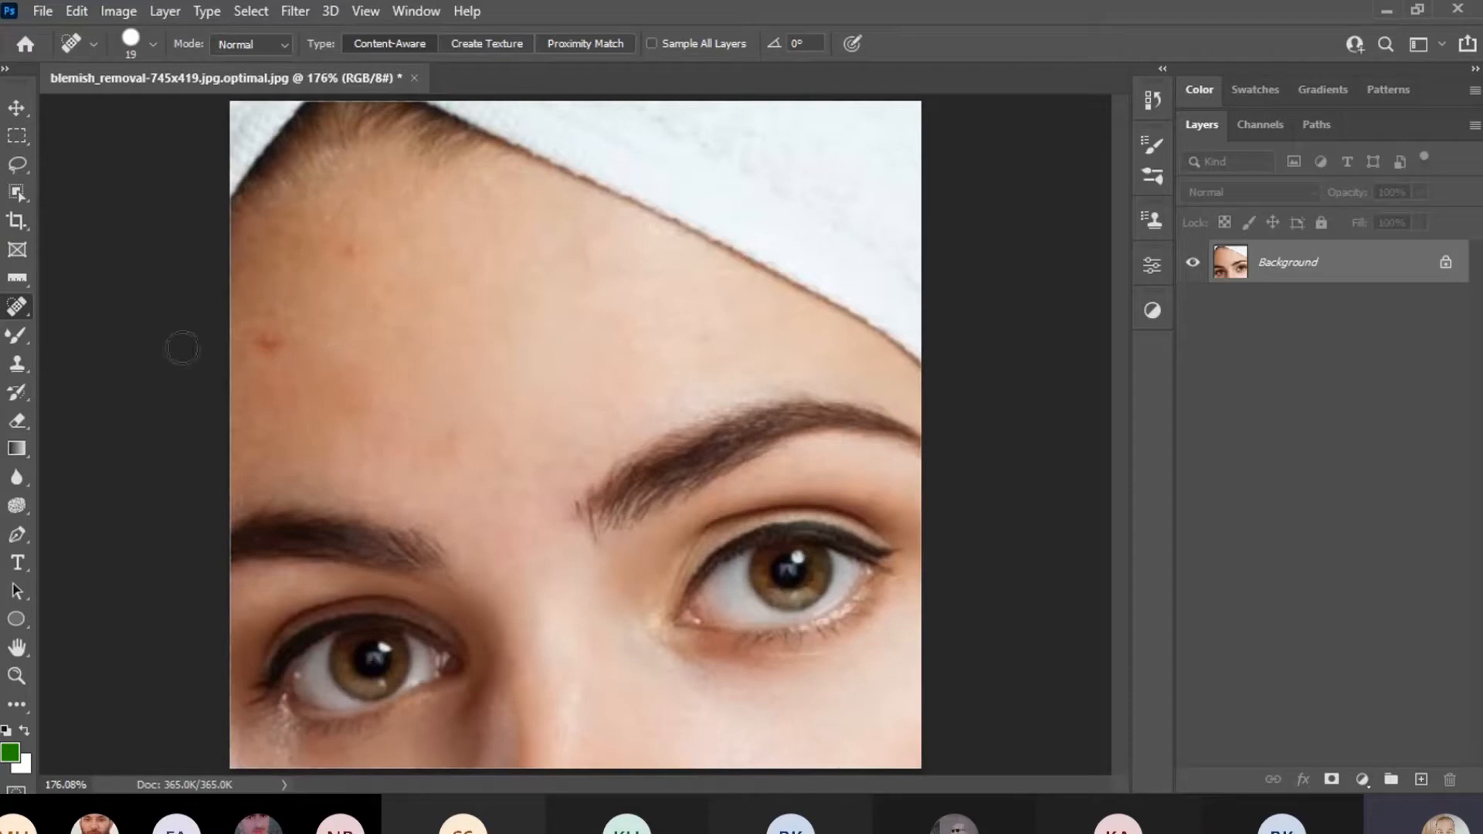
pyautogui.rightClick(19, 307)
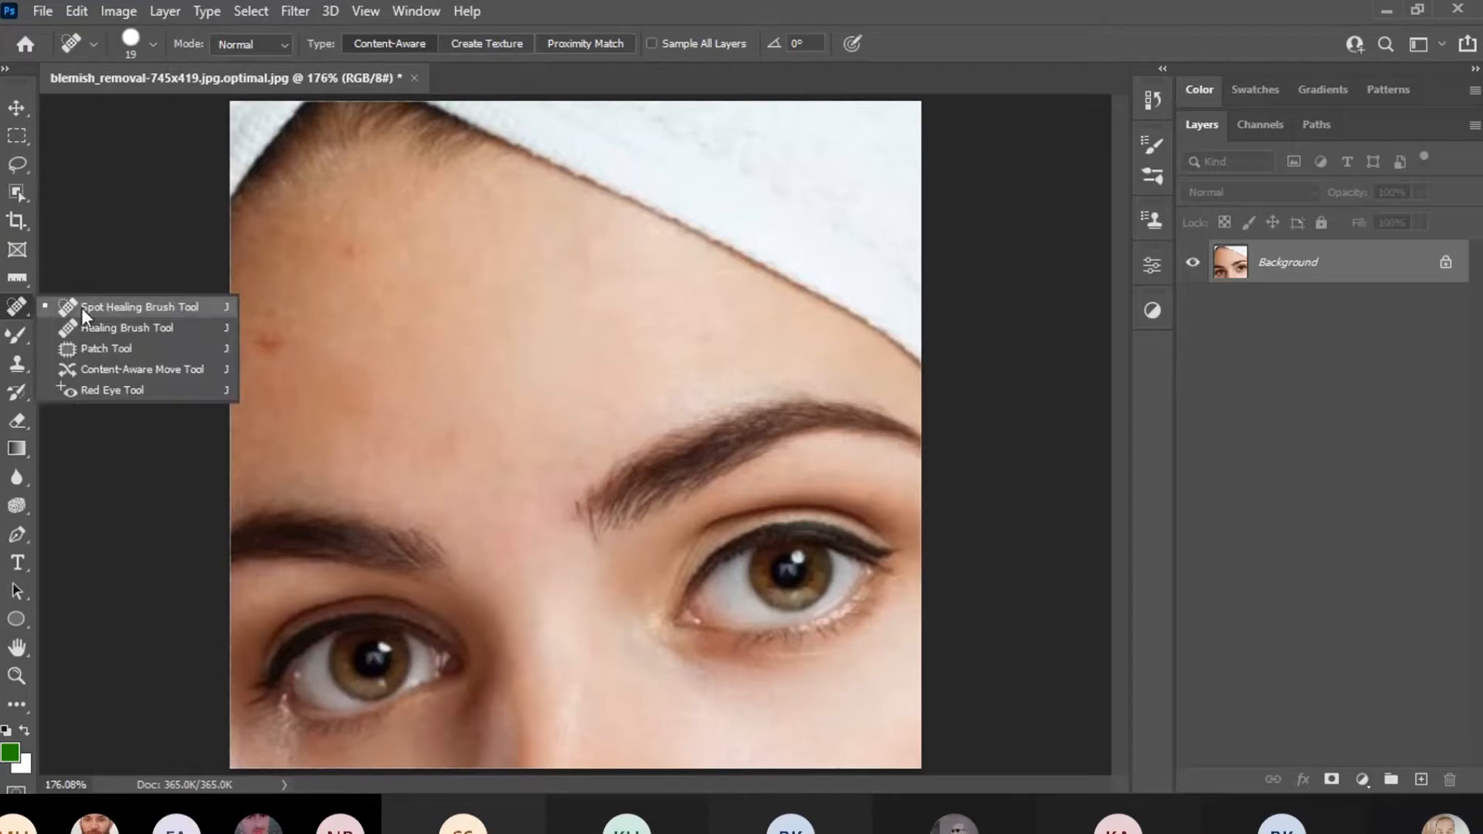
pyautogui.click(121, 307)
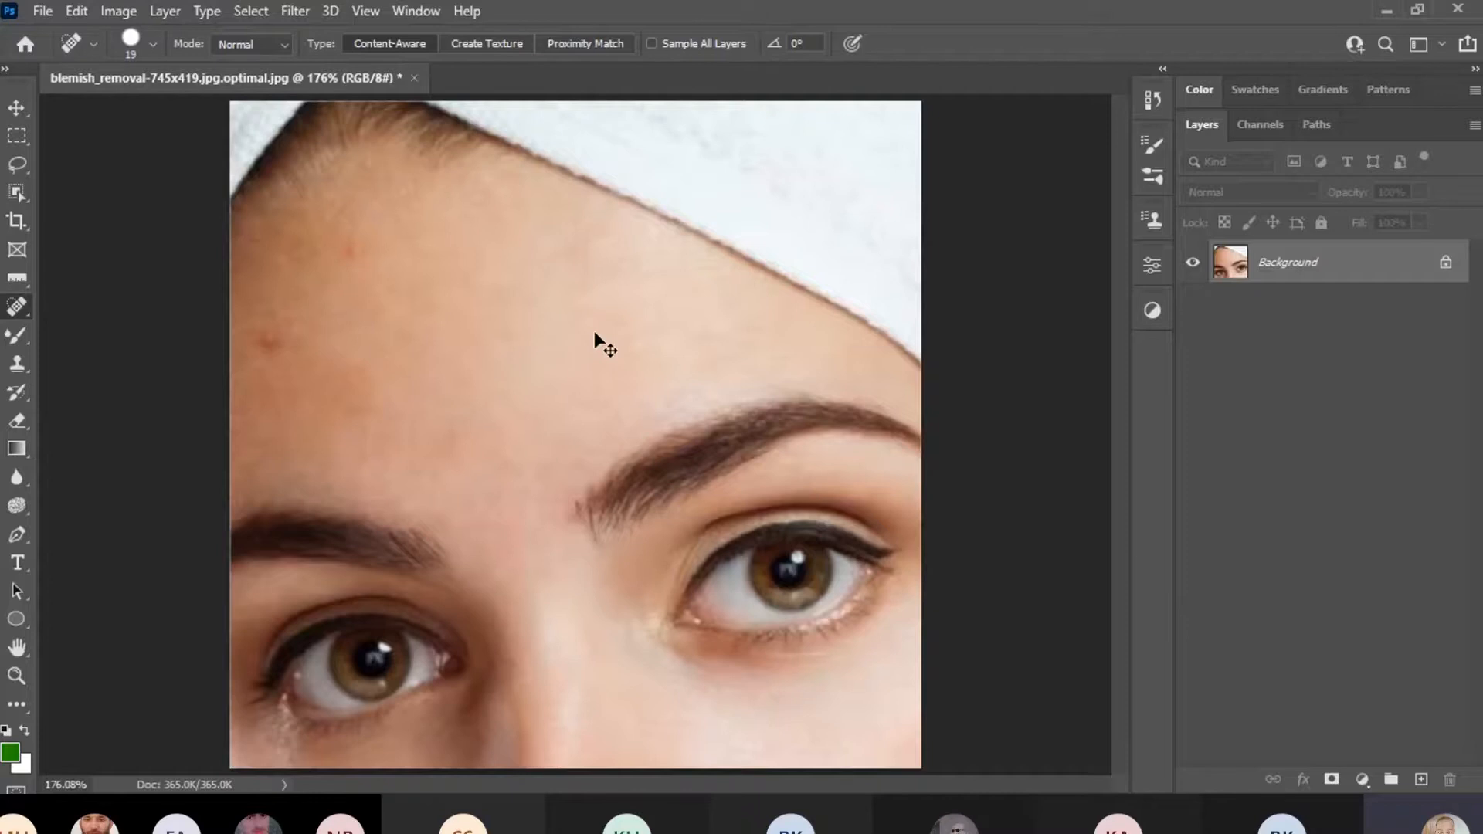
# Undo the three spot healing corrections made on the Background layer.
pyautogui.hotkey('ctrl', 'z')
pyautogui.hotkey('ctrl', 'z')
pyautogui.hotkey('ctrl', 'z')
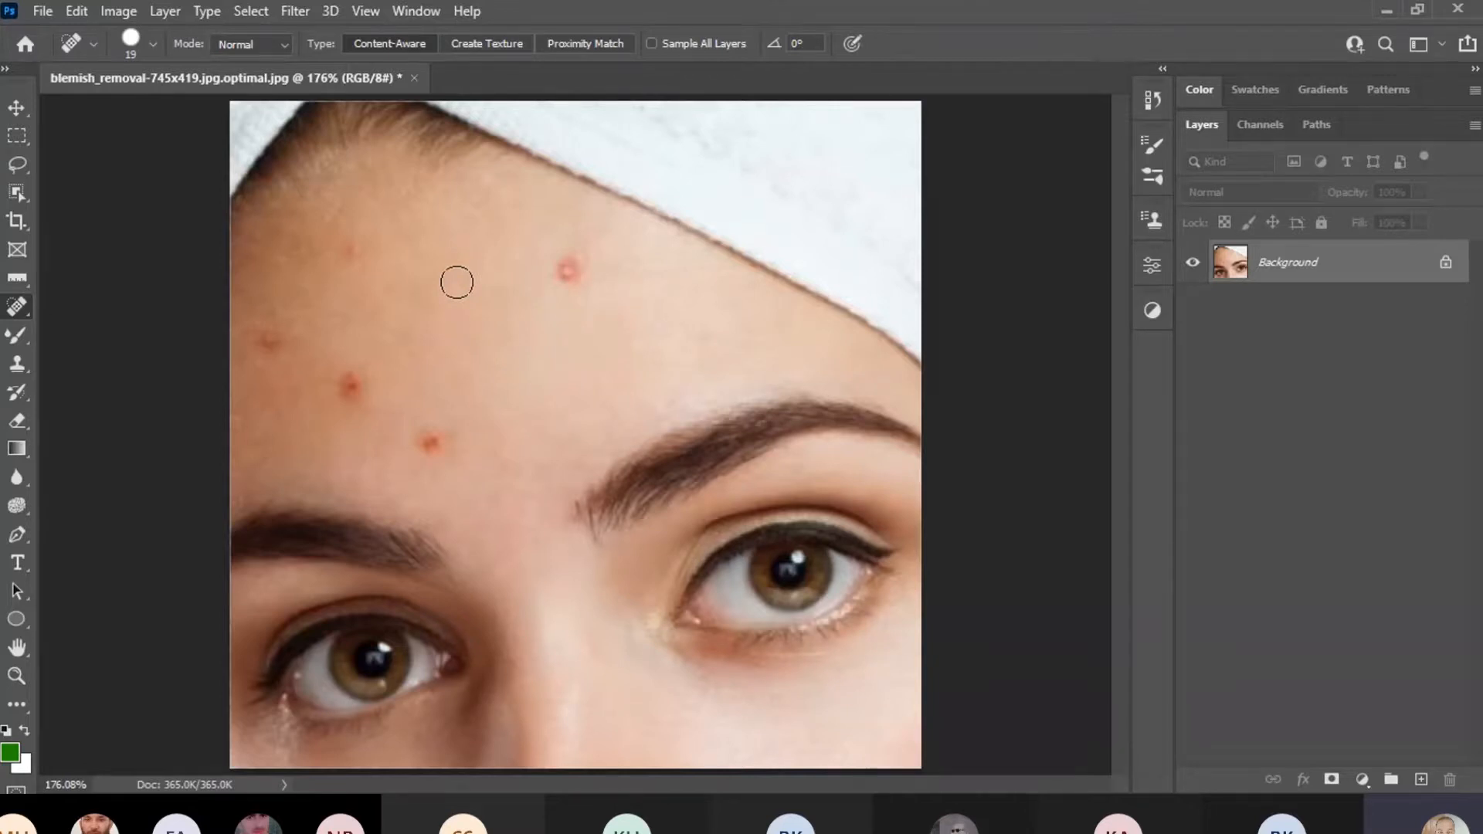
# Add a new empty layer, try spot healing a forehead blemish on it, and inspect that layer without the Background.
pyautogui.click(1422, 780)
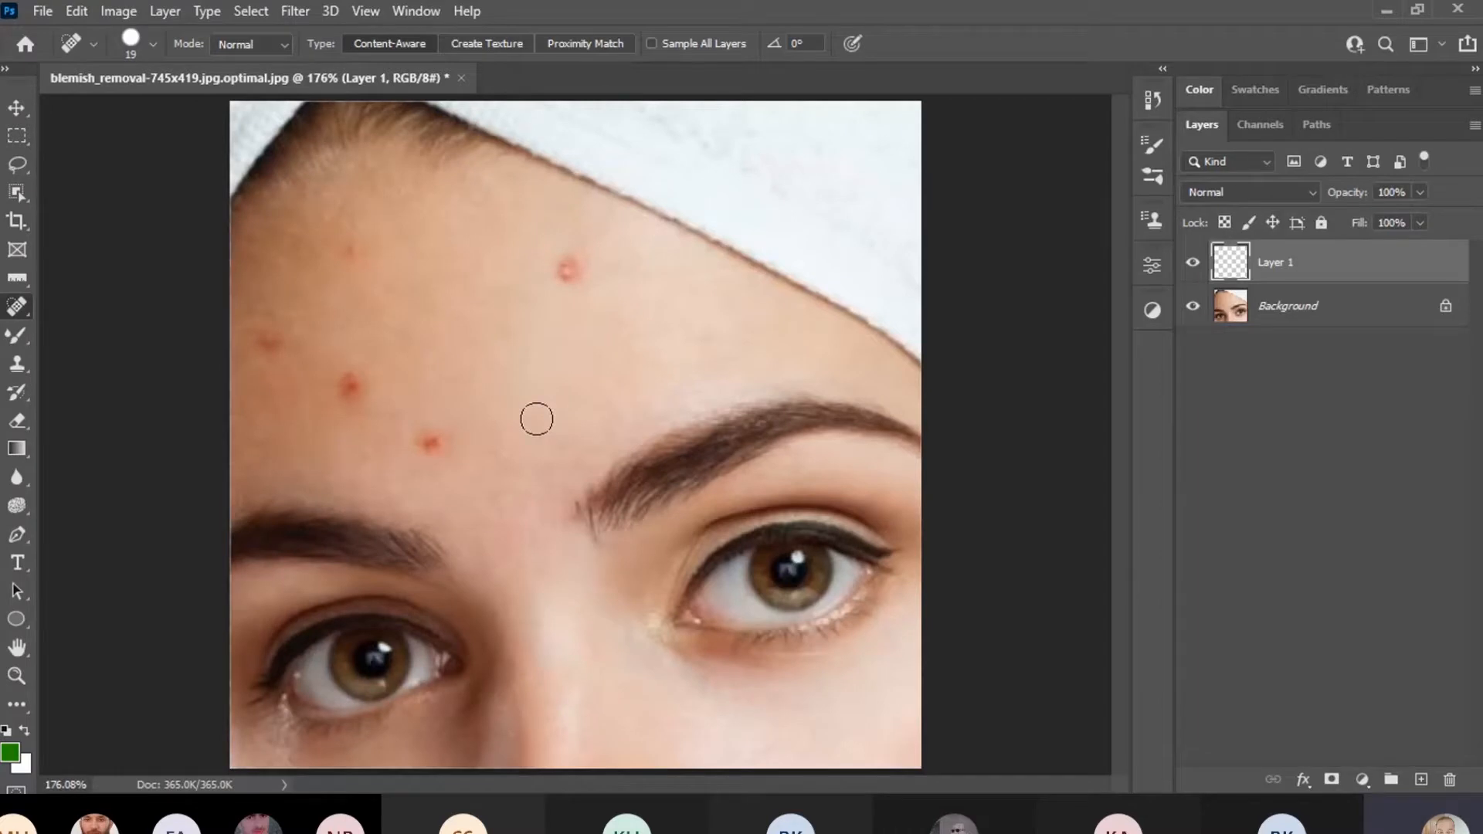
pyautogui.click(425, 441)
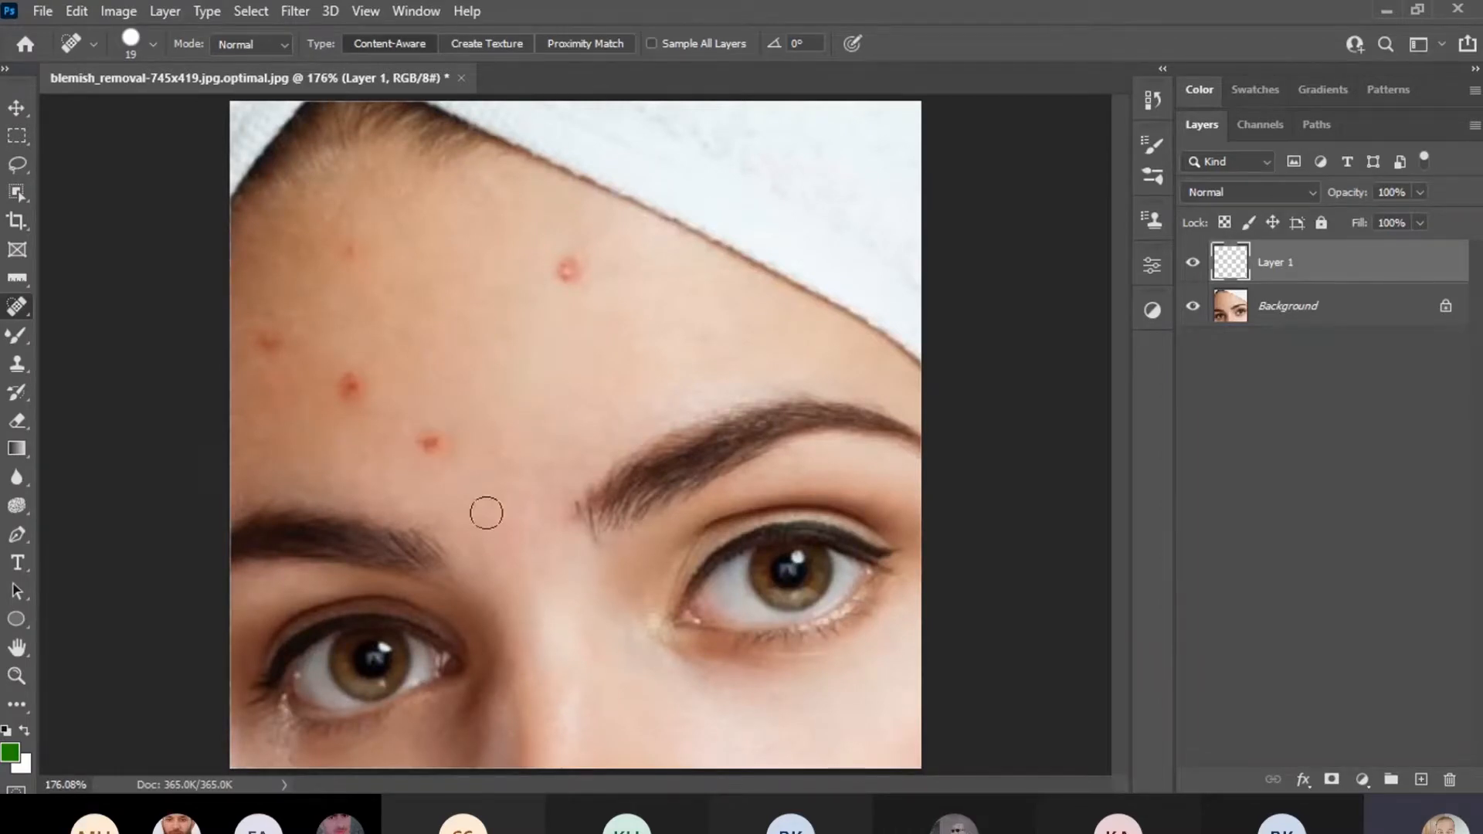
pyautogui.click(1194, 308)
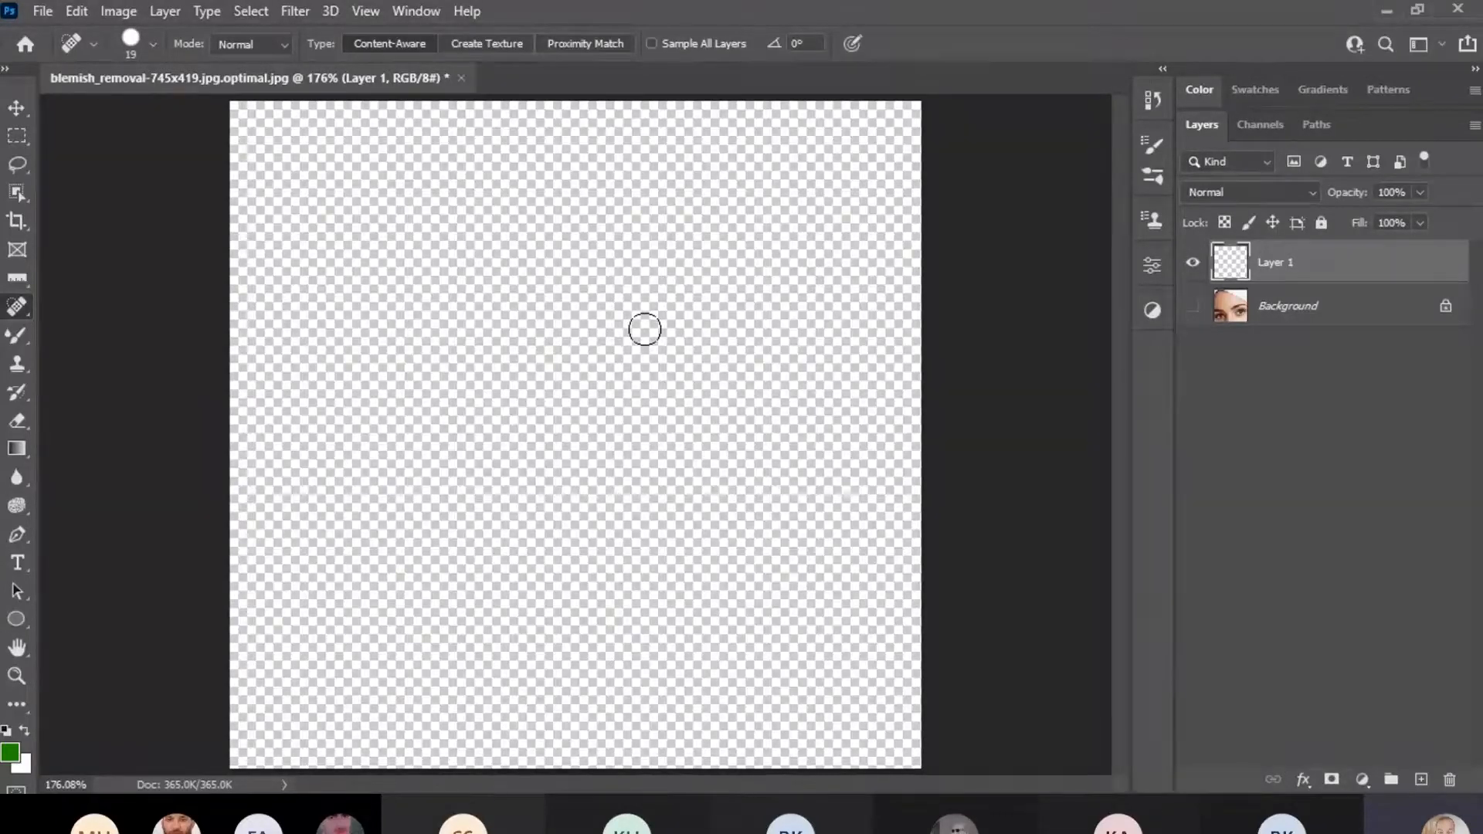
pyautogui.click(1194, 306)
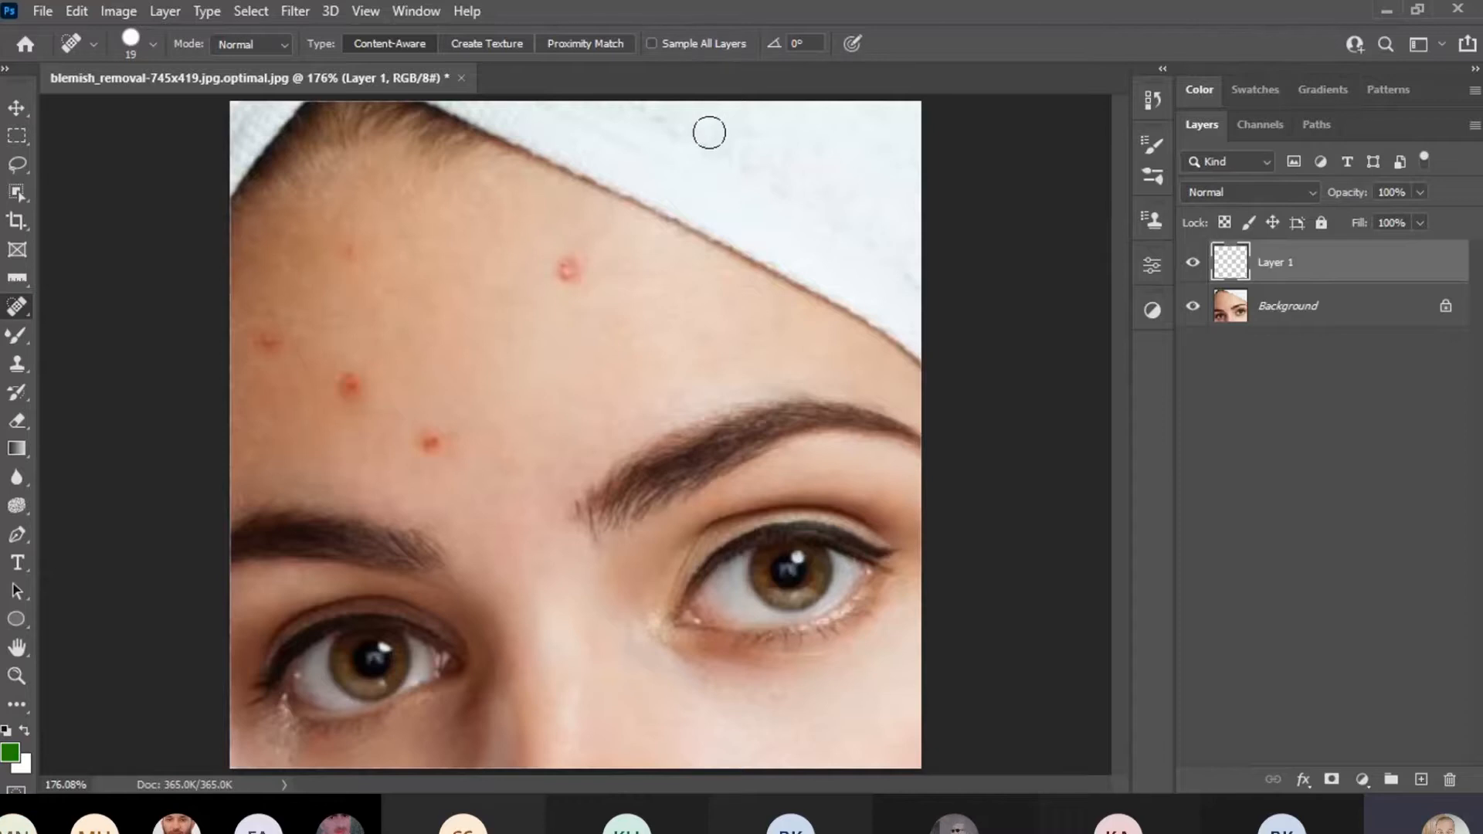
# Enable Sample All Layers and heal the five red forehead blemishes on Layer 1 with the Spot Healing Brush.
pyautogui.click(652, 44)
pyautogui.click(566, 269)
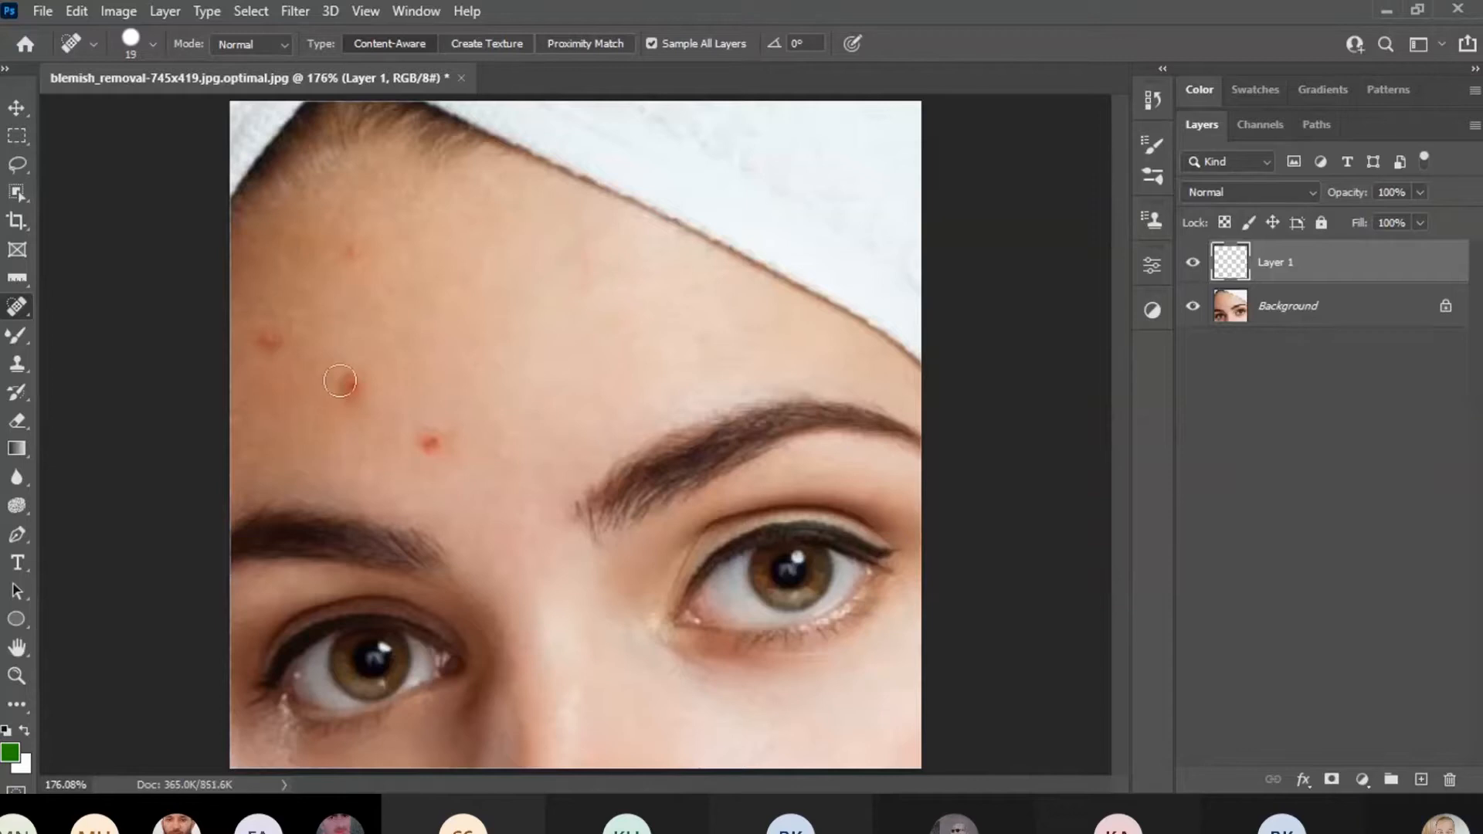
pyautogui.moveTo(340, 381); pyautogui.dragTo(439, 444)
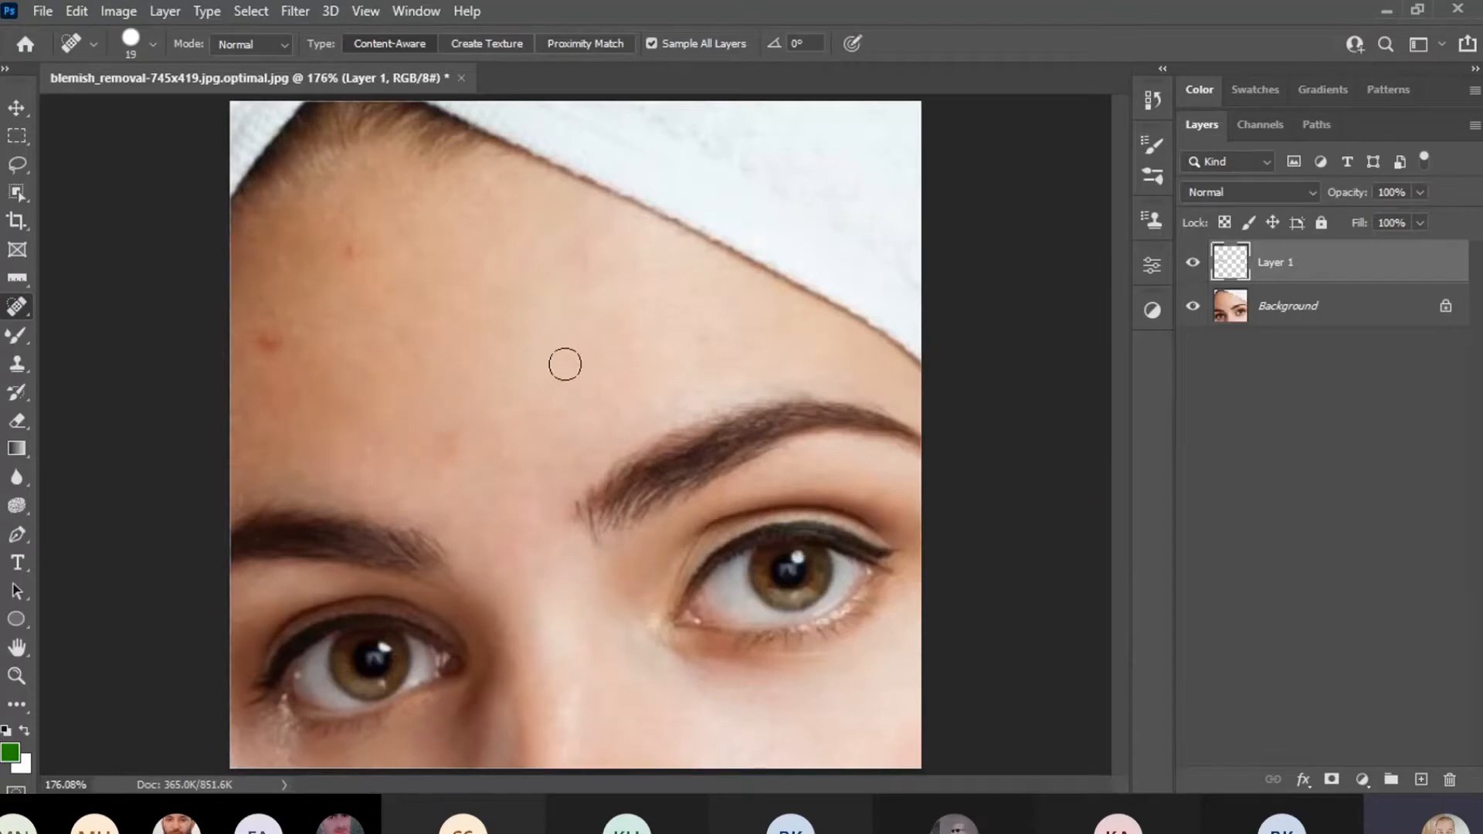
pyautogui.moveTo(268, 344); pyautogui.dragTo(285, 330)
pyautogui.click(348, 253)
# Compare the photo with and without Layer 1, and examine the healed patches alone with the Background hidden.
pyautogui.click(1192, 263)
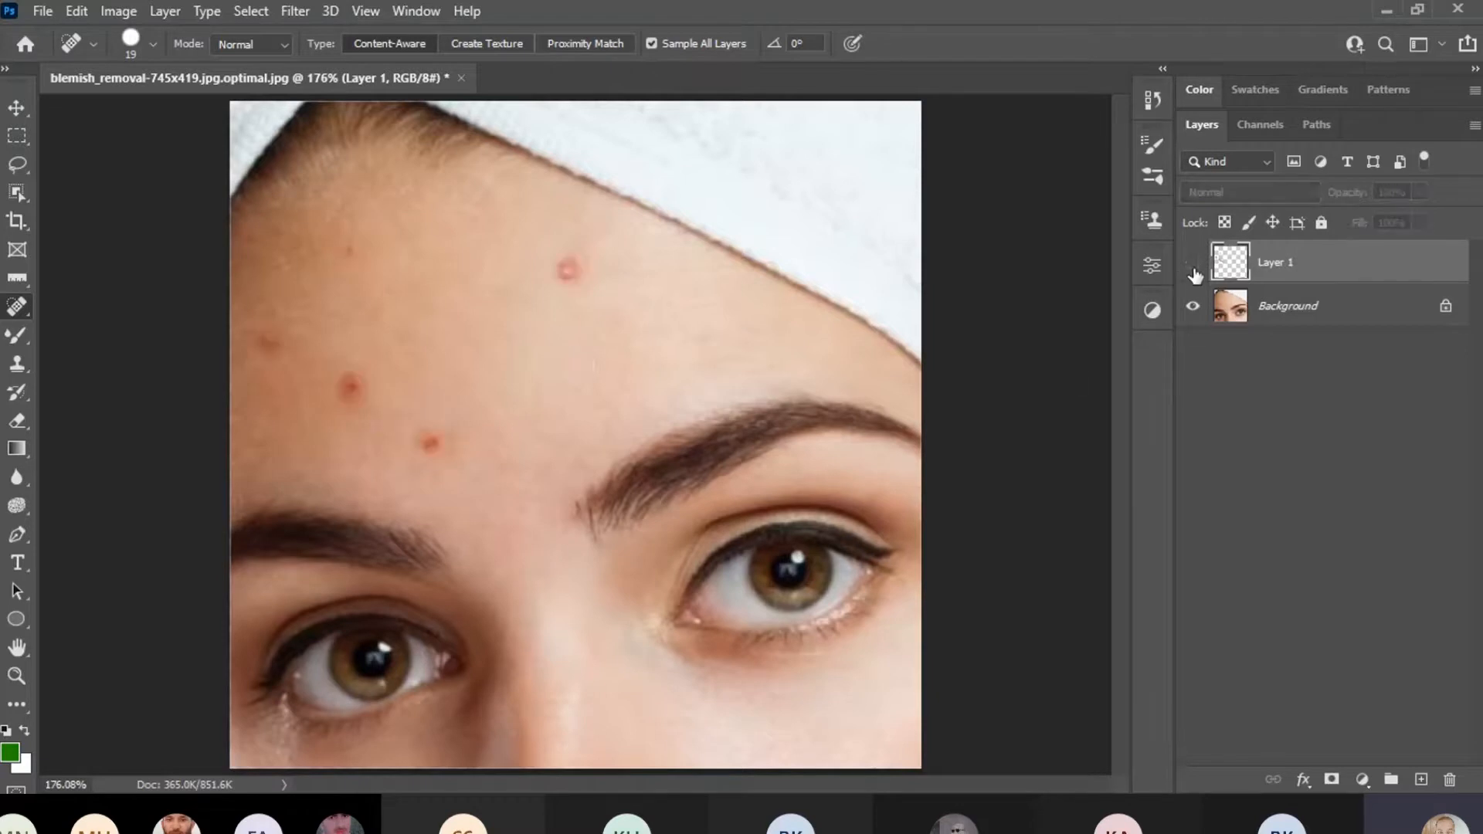
pyautogui.click(1193, 267)
pyautogui.click(1194, 266)
pyautogui.click(1194, 267)
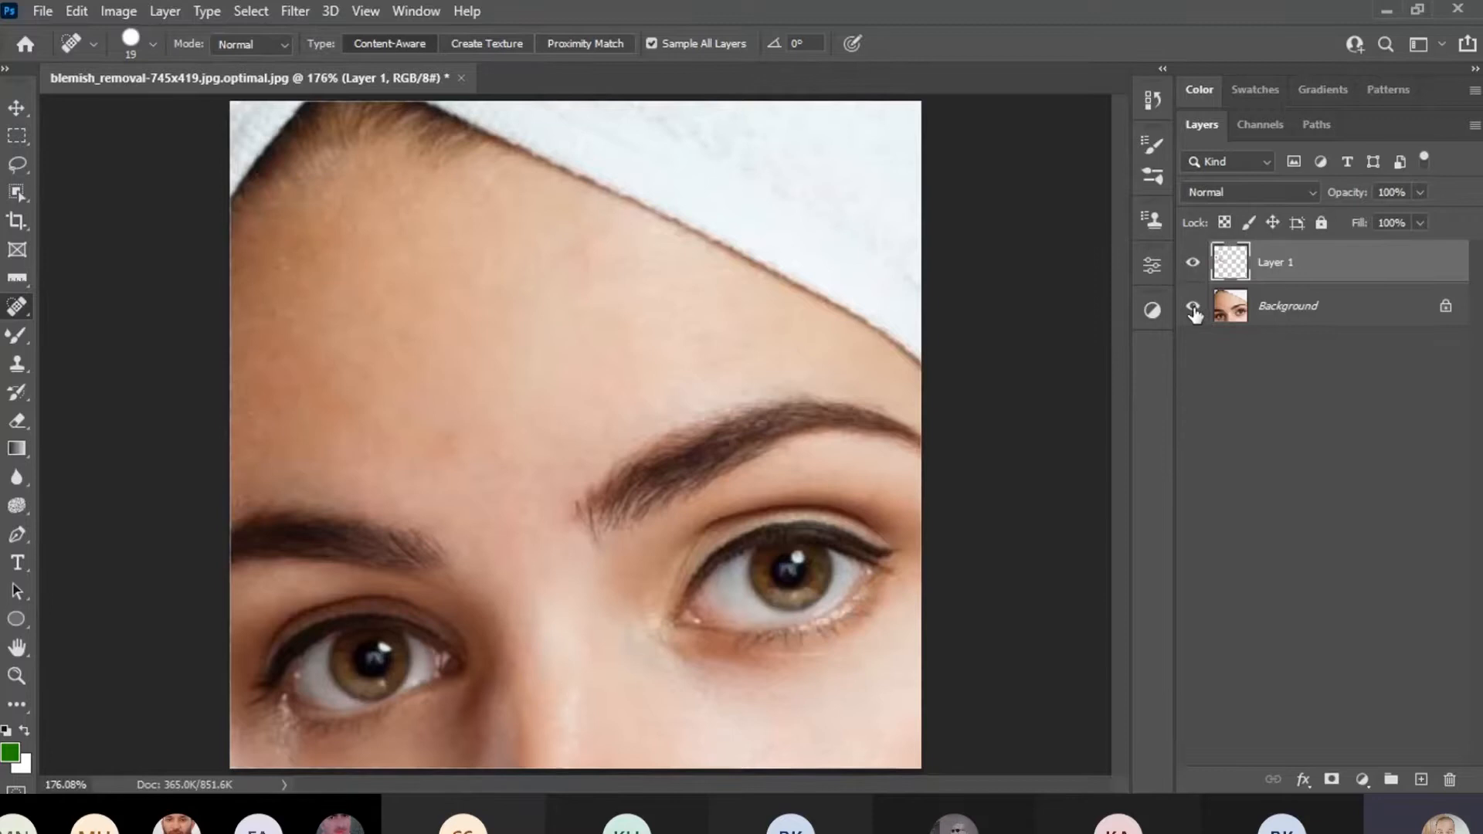
pyautogui.click(1194, 306)
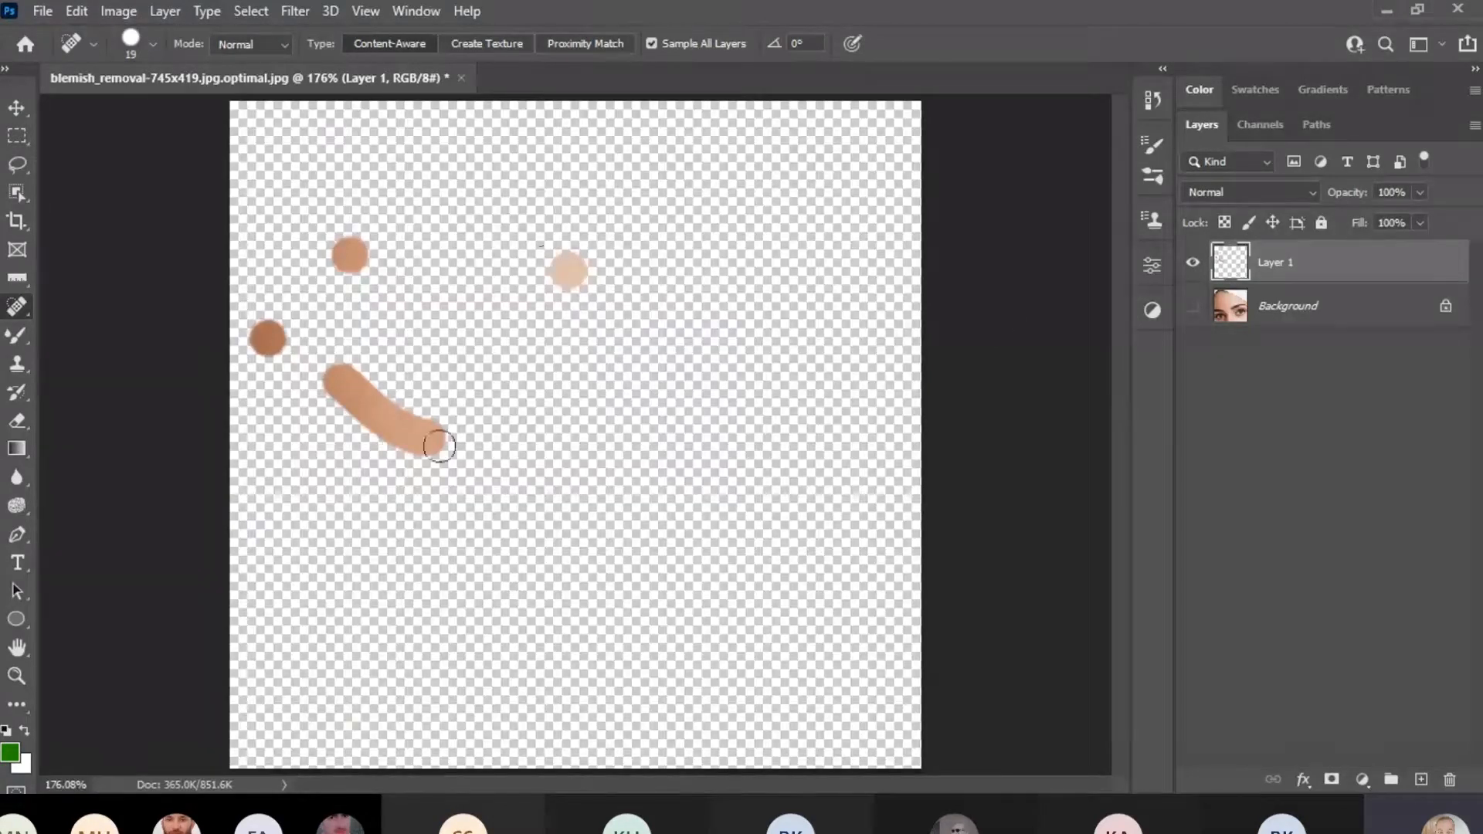
pyautogui.click(1192, 307)
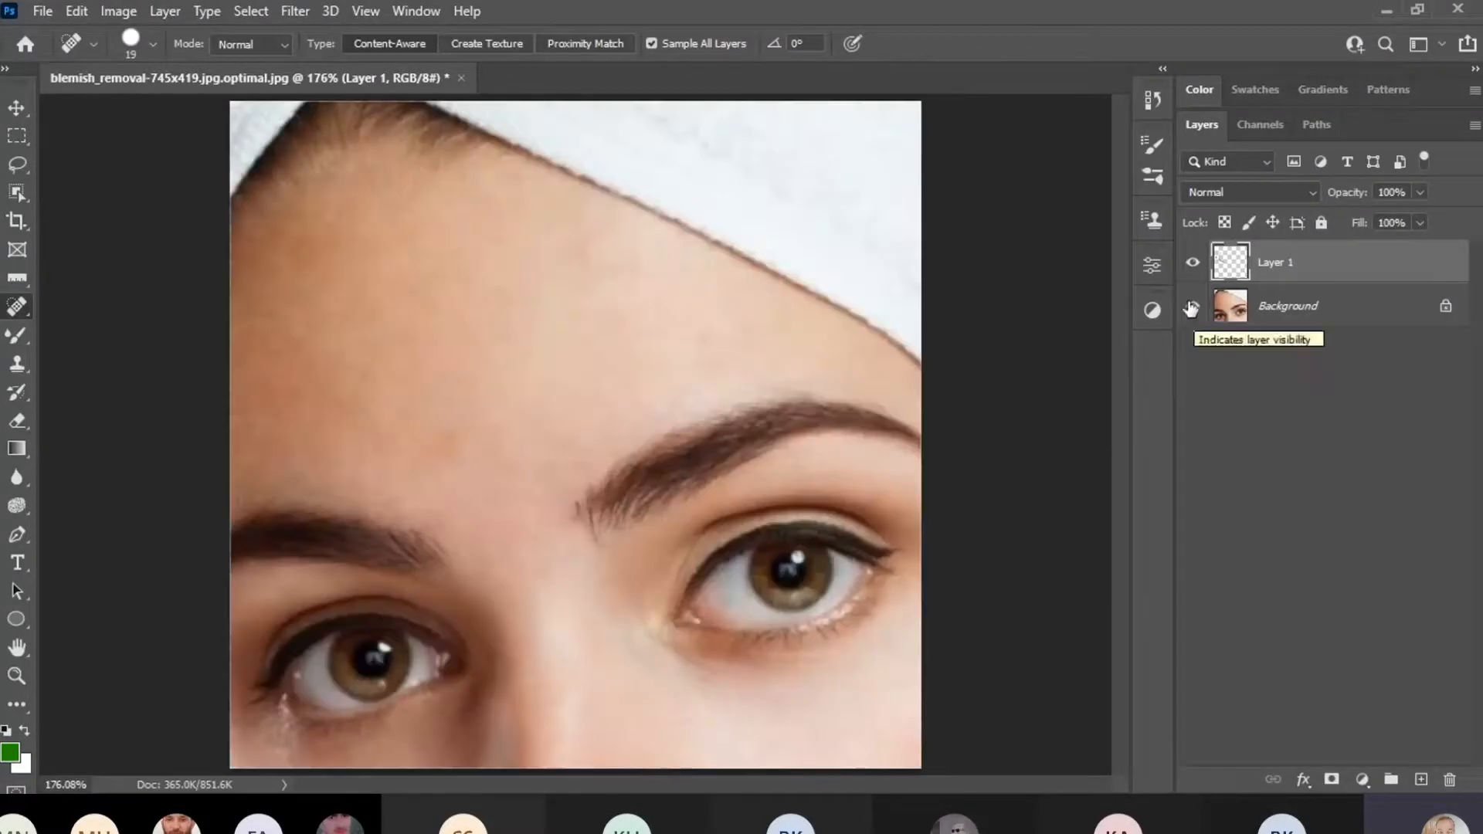
# Compare the retouch before and after once more and leave Layer 1 hidden.
pyautogui.click(1191, 269)
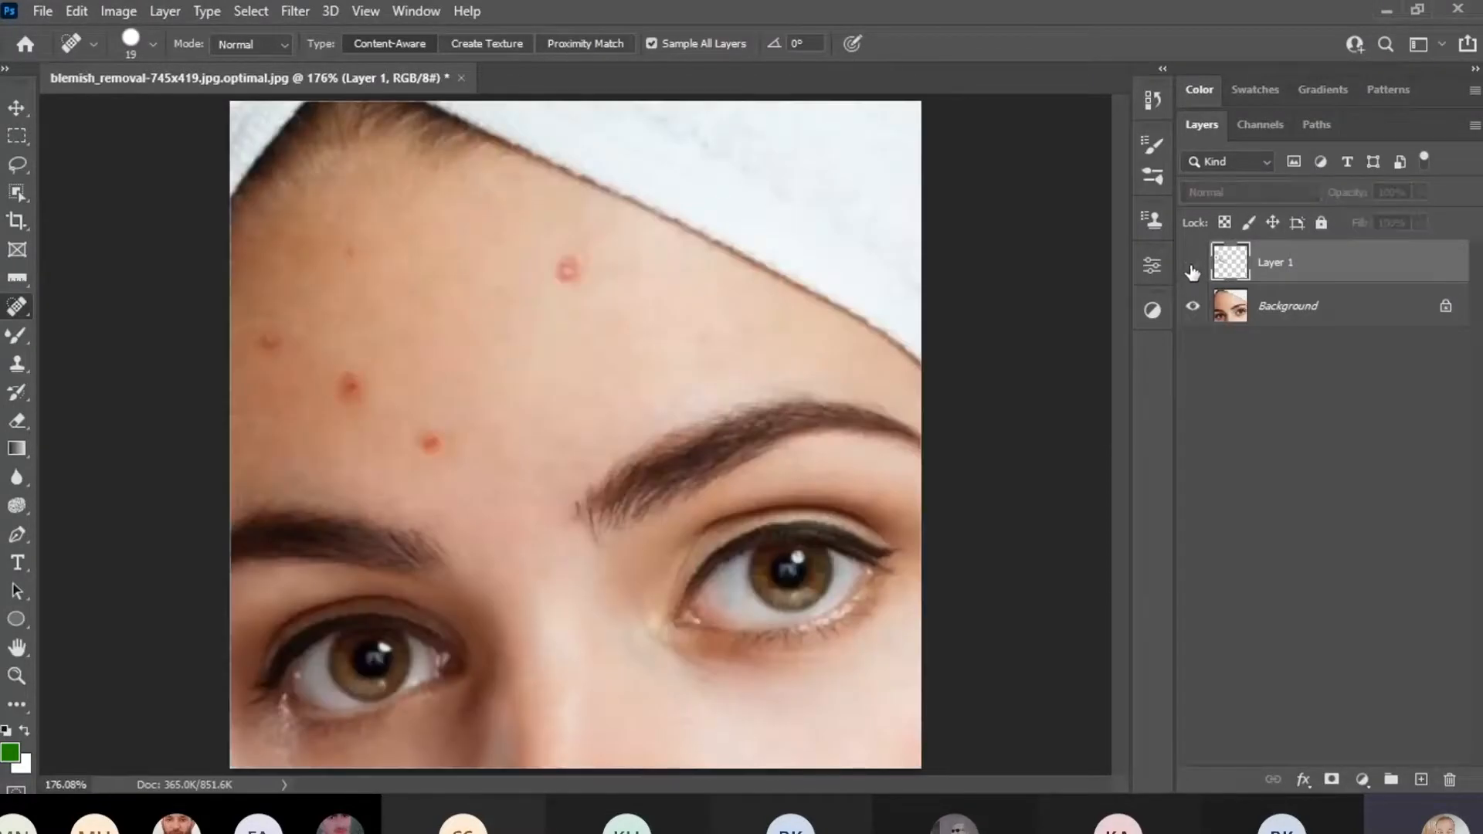
pyautogui.click(1192, 267)
pyautogui.click(1192, 266)
pyautogui.click(1192, 267)
pyautogui.click(1193, 266)
# Switch to the Healing Brush Tool and make the Background layer active.
pyautogui.rightClick(15, 309)
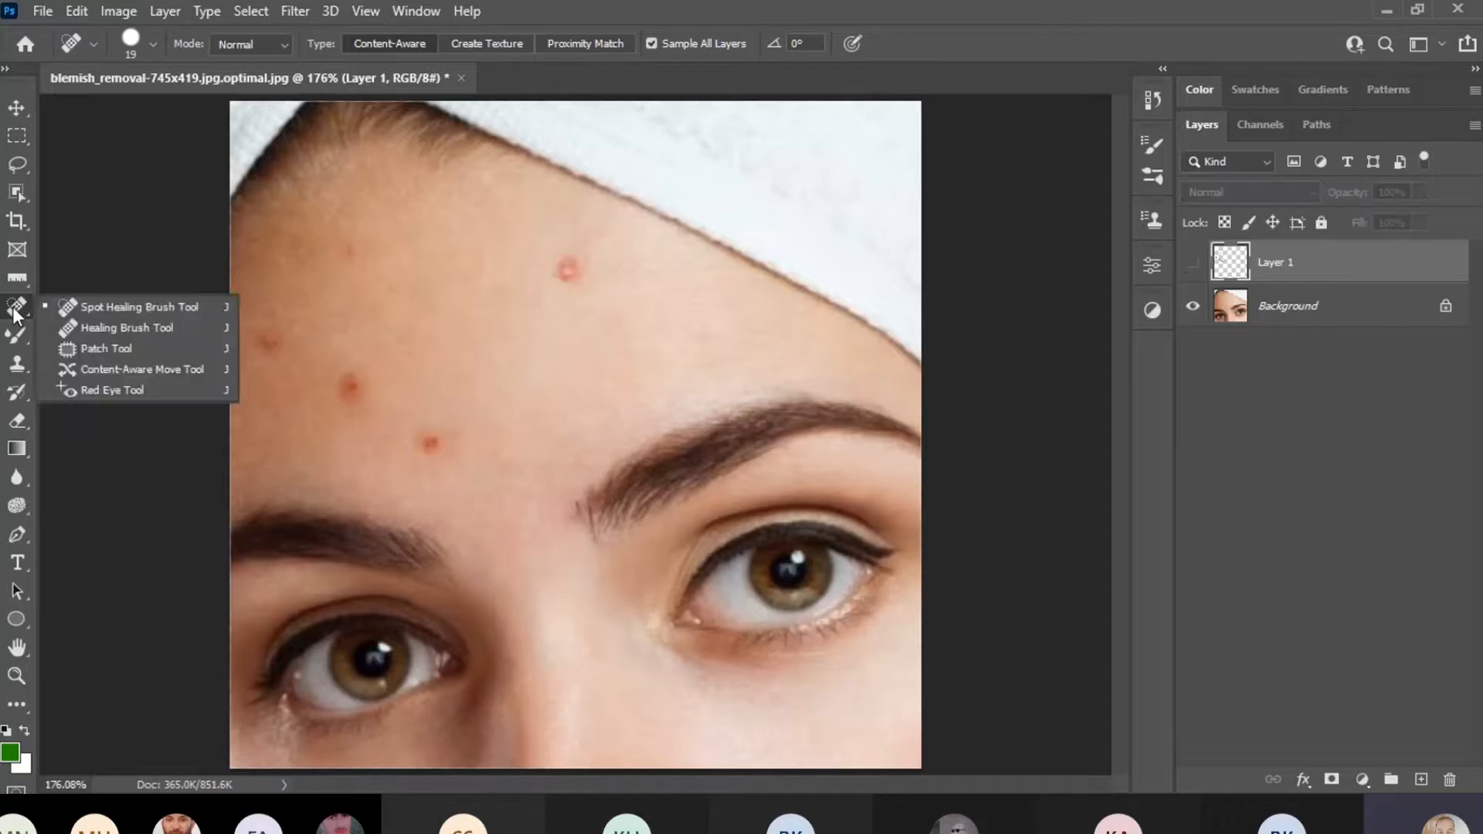
pyautogui.click(128, 330)
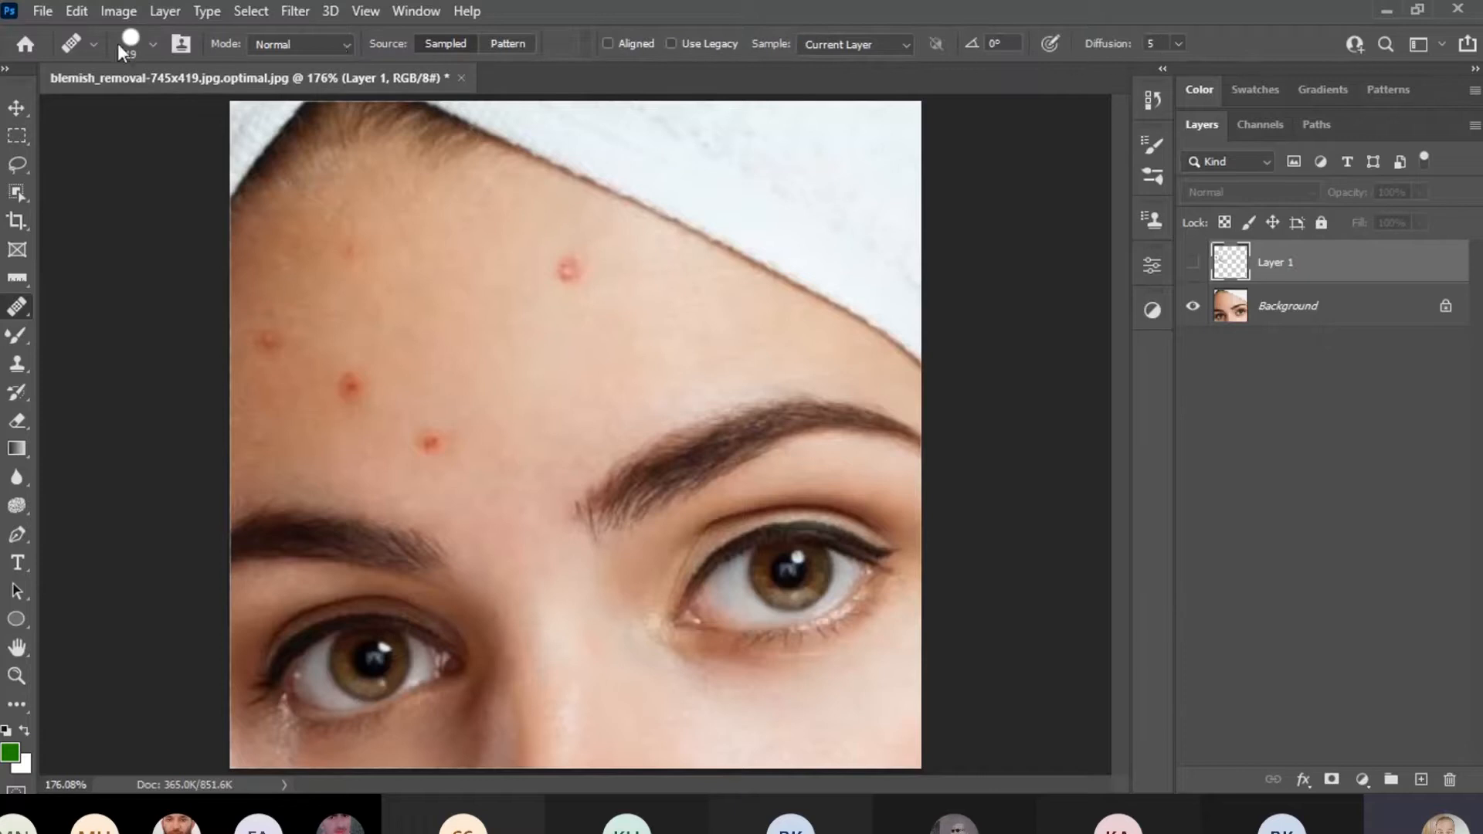
pyautogui.click(1340, 309)
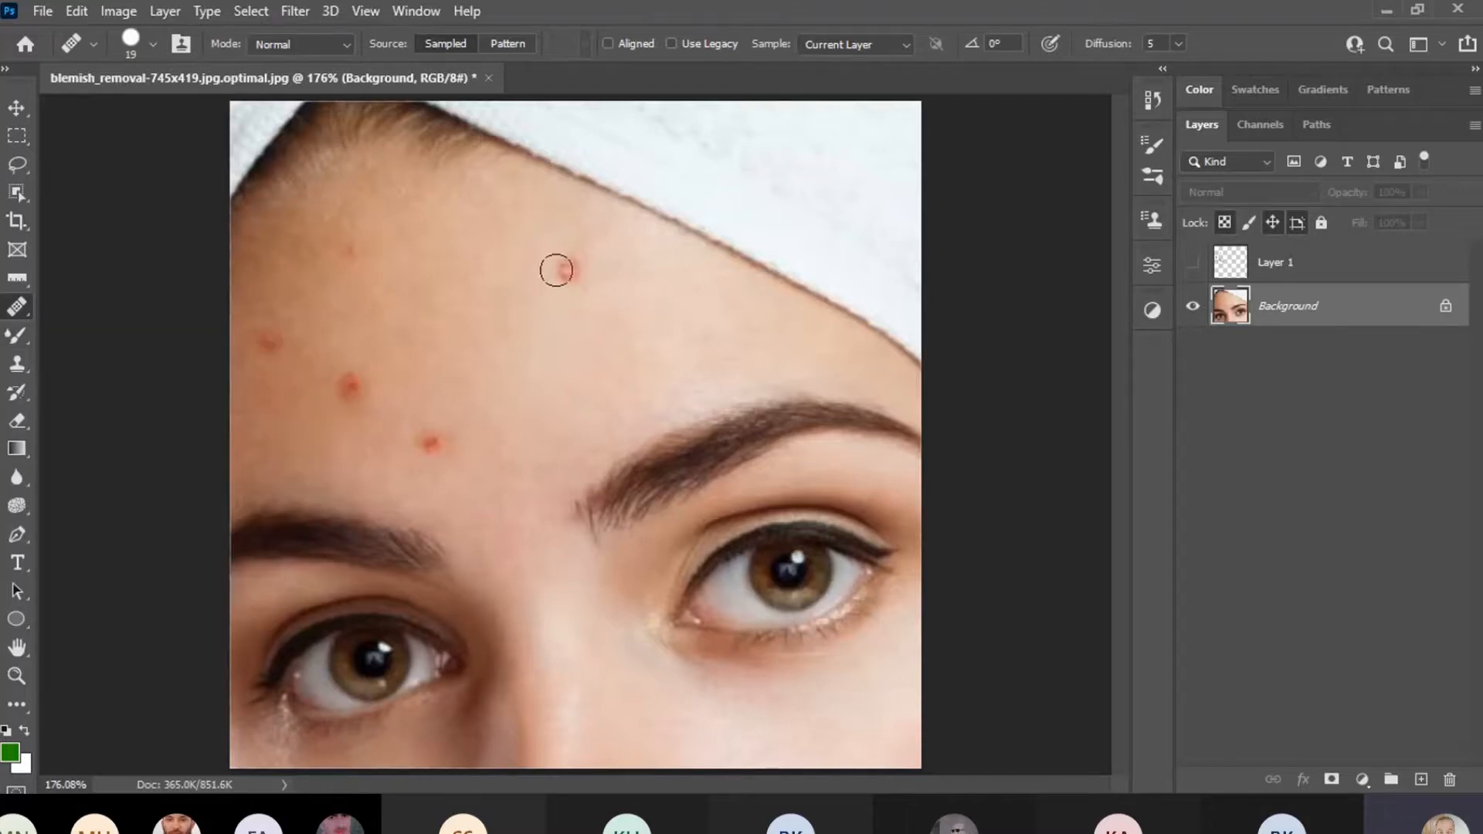
# Try to heal the uppermost central forehead blemish with the Healing Brush without defining a source point.
pyautogui.click(566, 271)
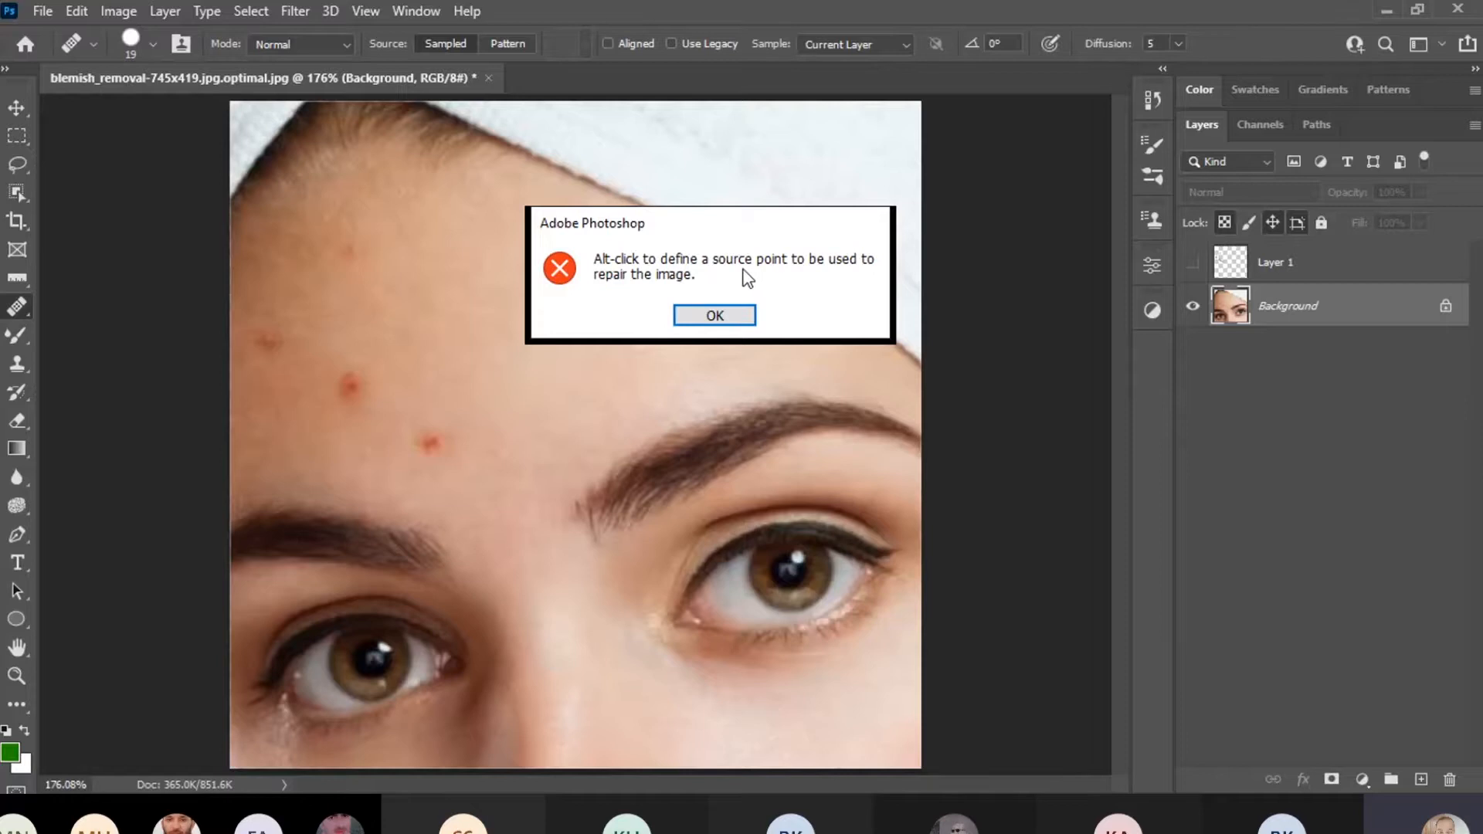
pyautogui.click(706, 319)
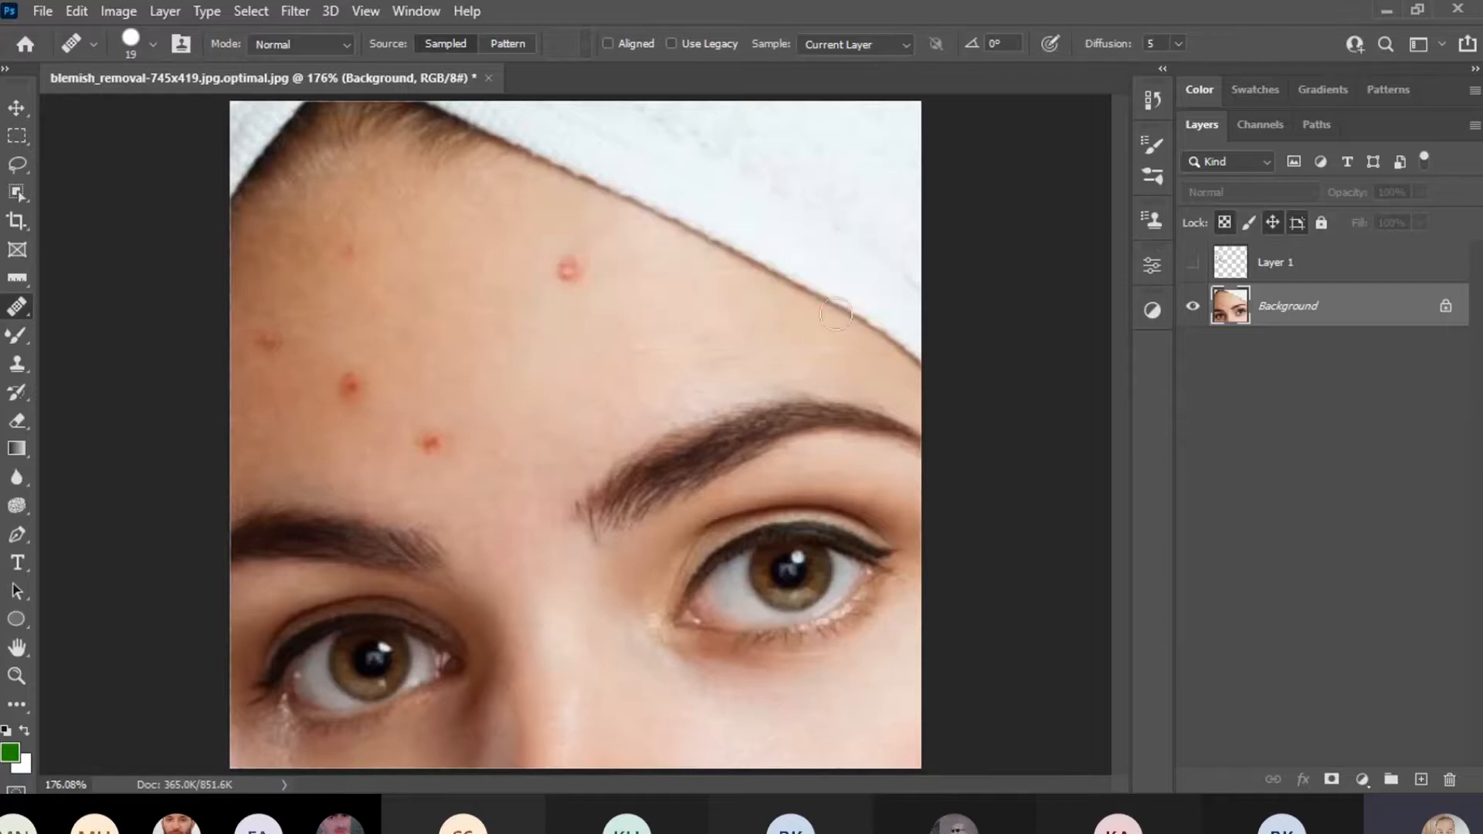
pyautogui.click(569, 270)
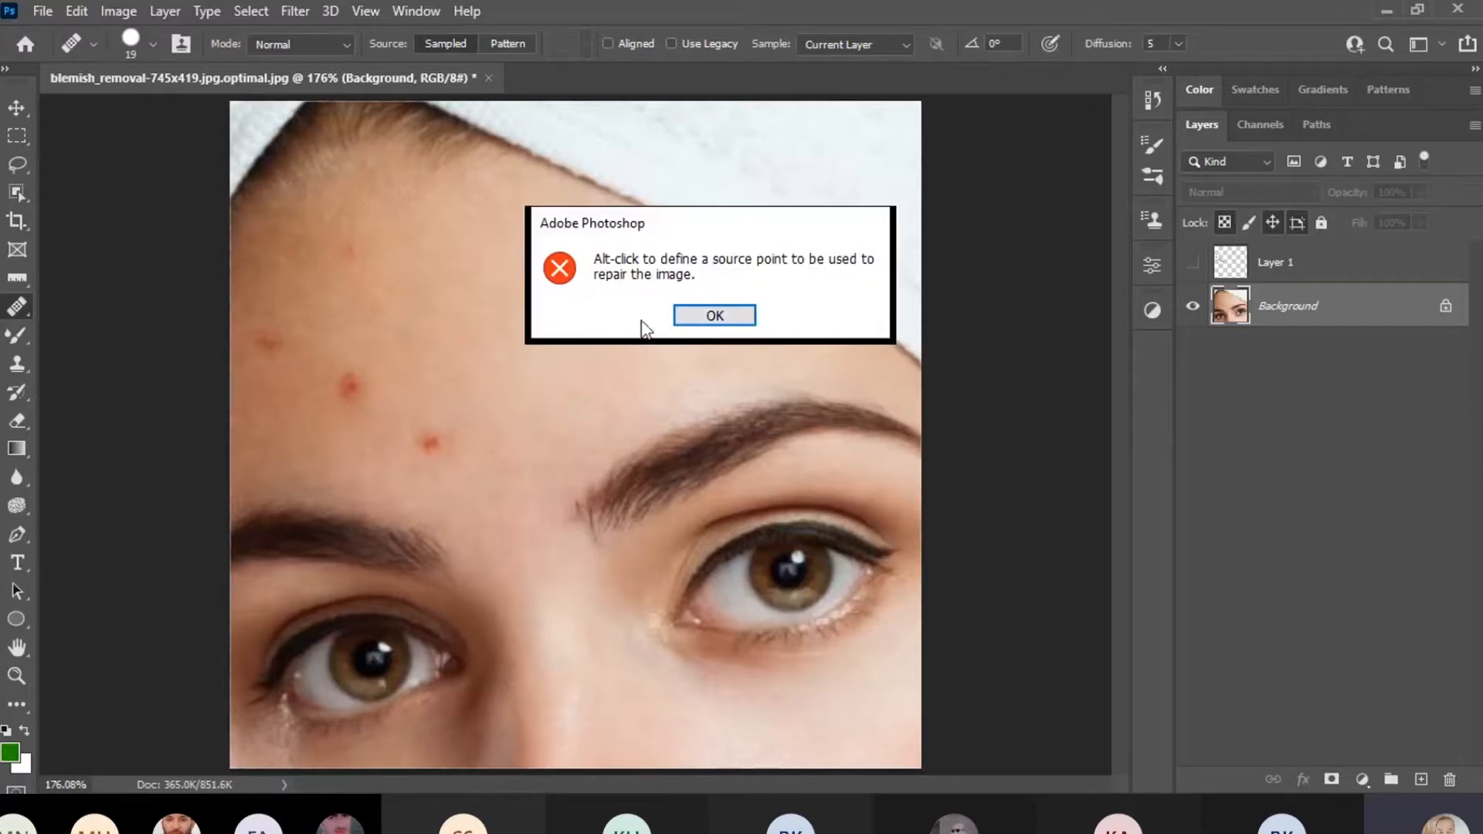
pyautogui.click(712, 315)
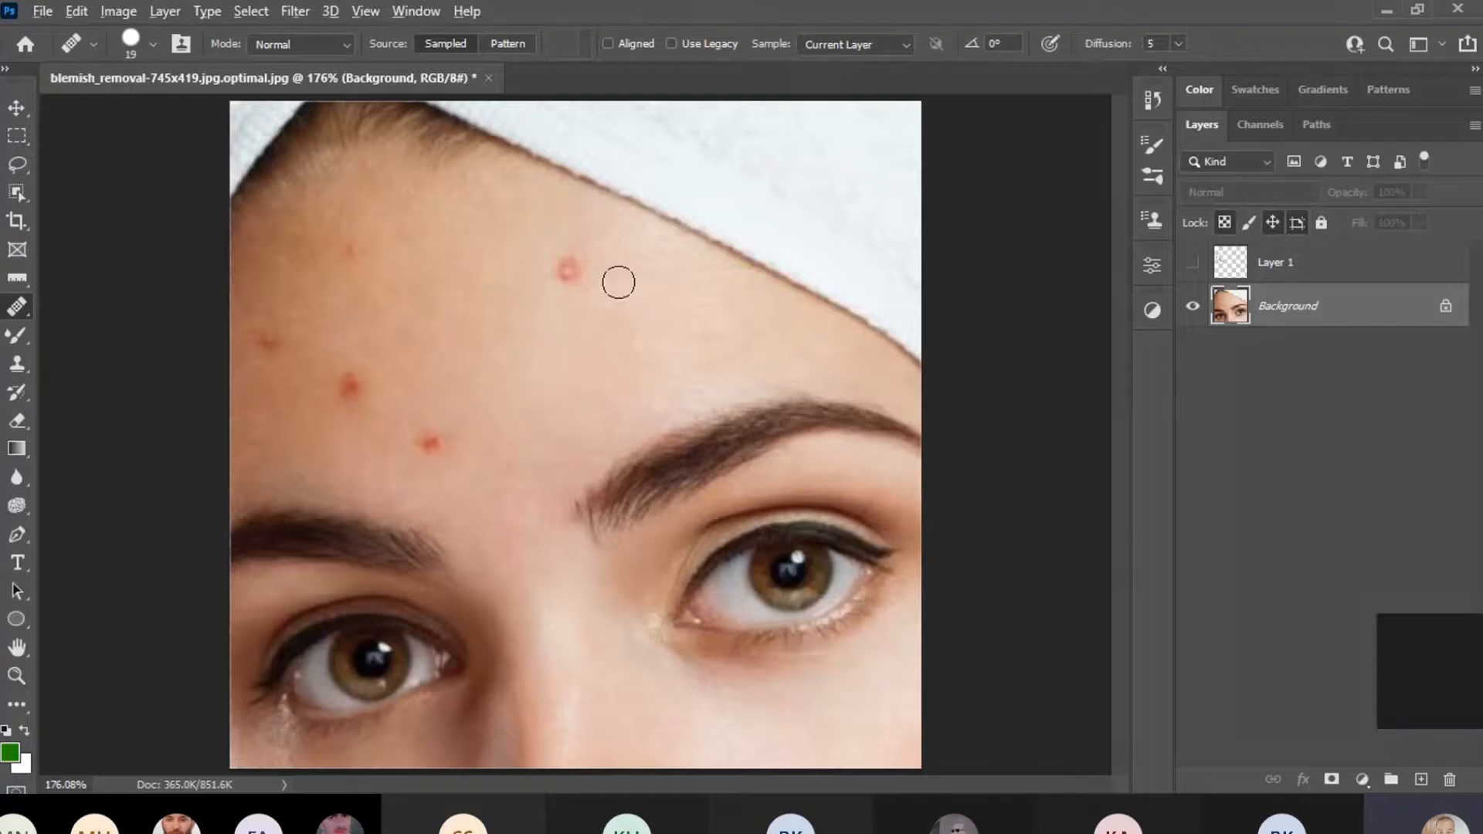
# Sample clean skin beside the uppermost central forehead blemish and heal the blemish with it.
pyautogui.press('alt')
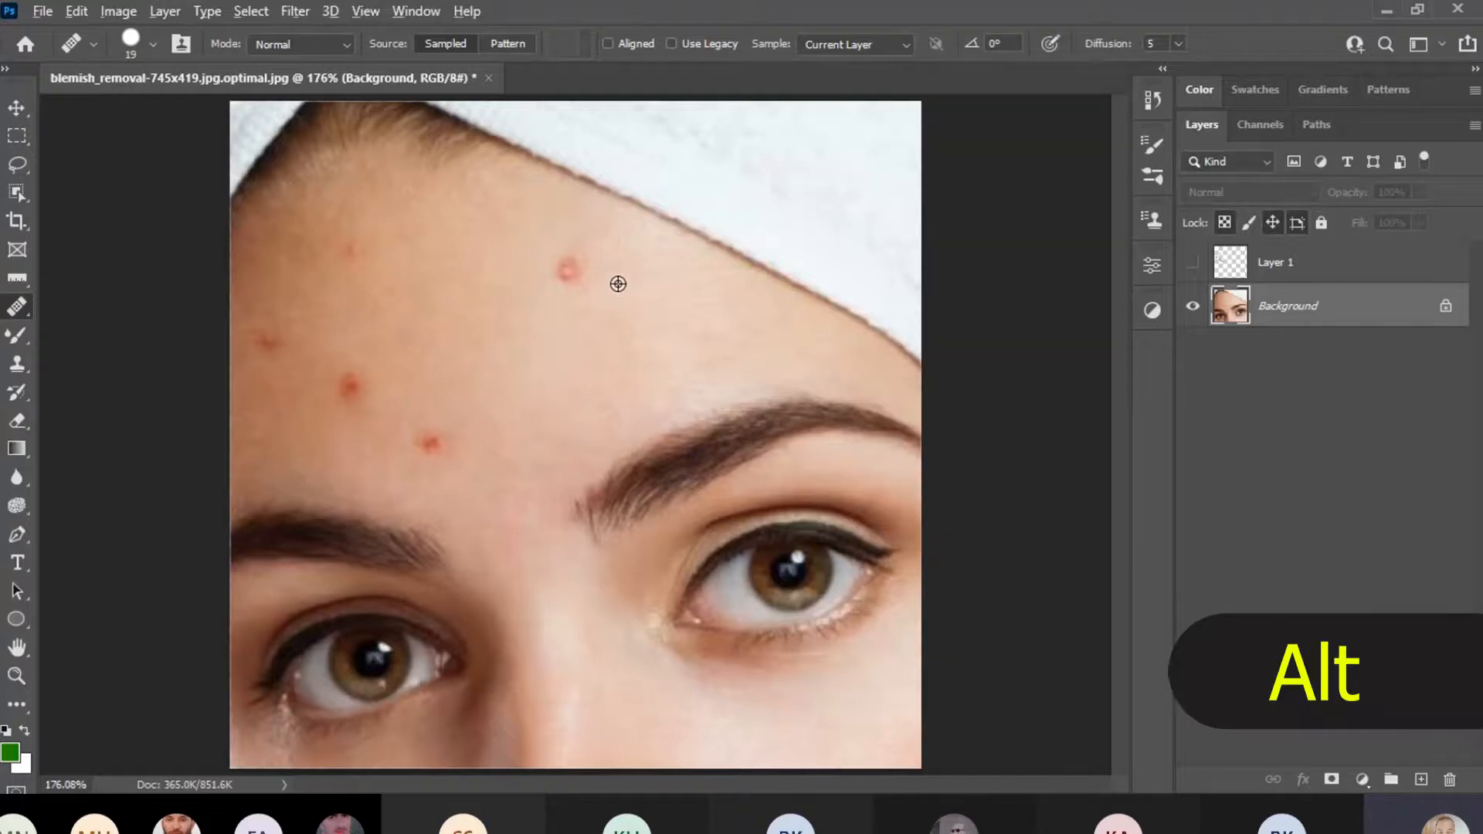
pyautogui.keyDown('alt'); pyautogui.click(618, 283); pyautogui.keyUp('alt')
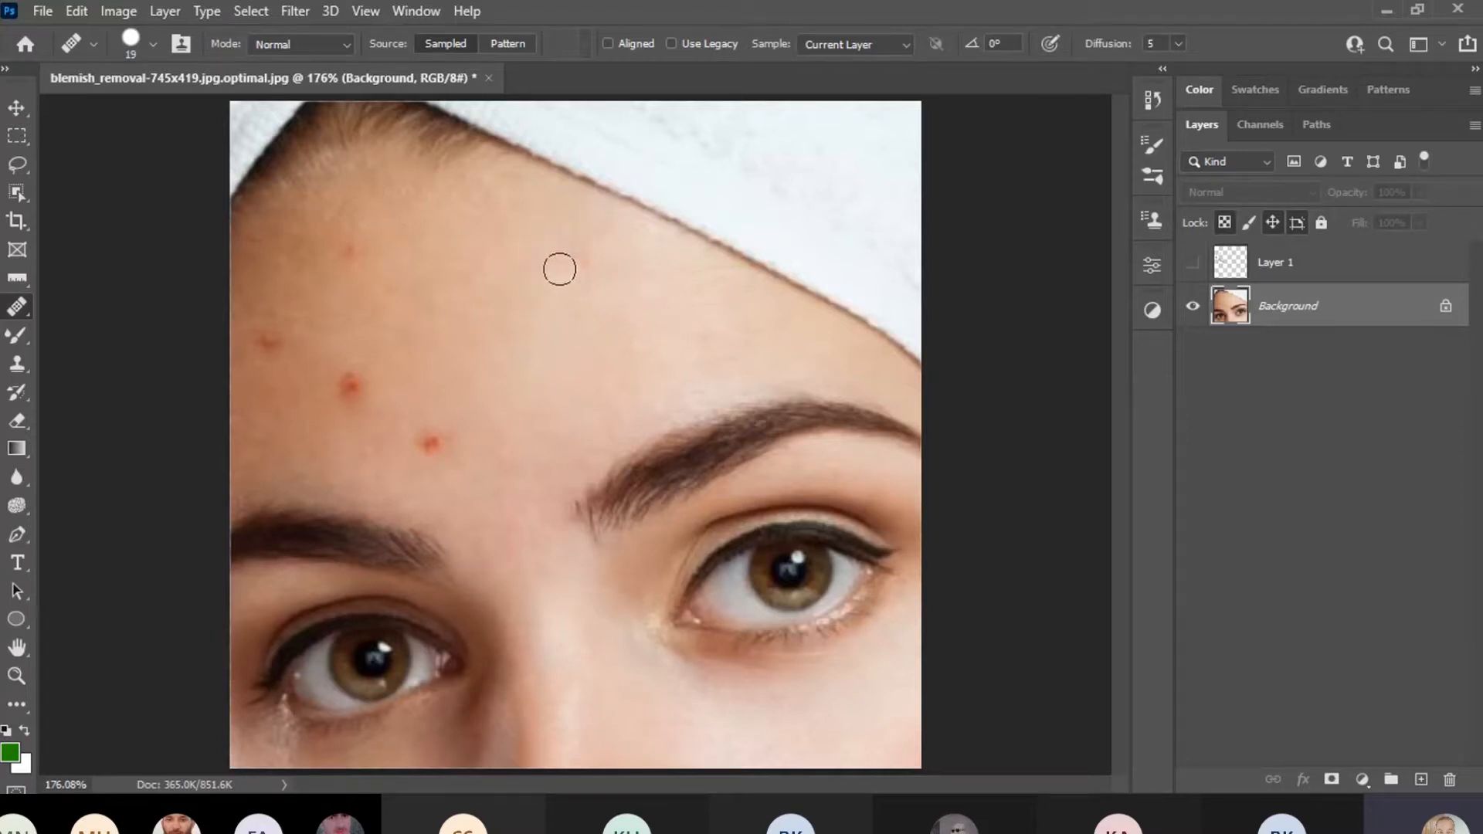
pyautogui.click(565, 255)
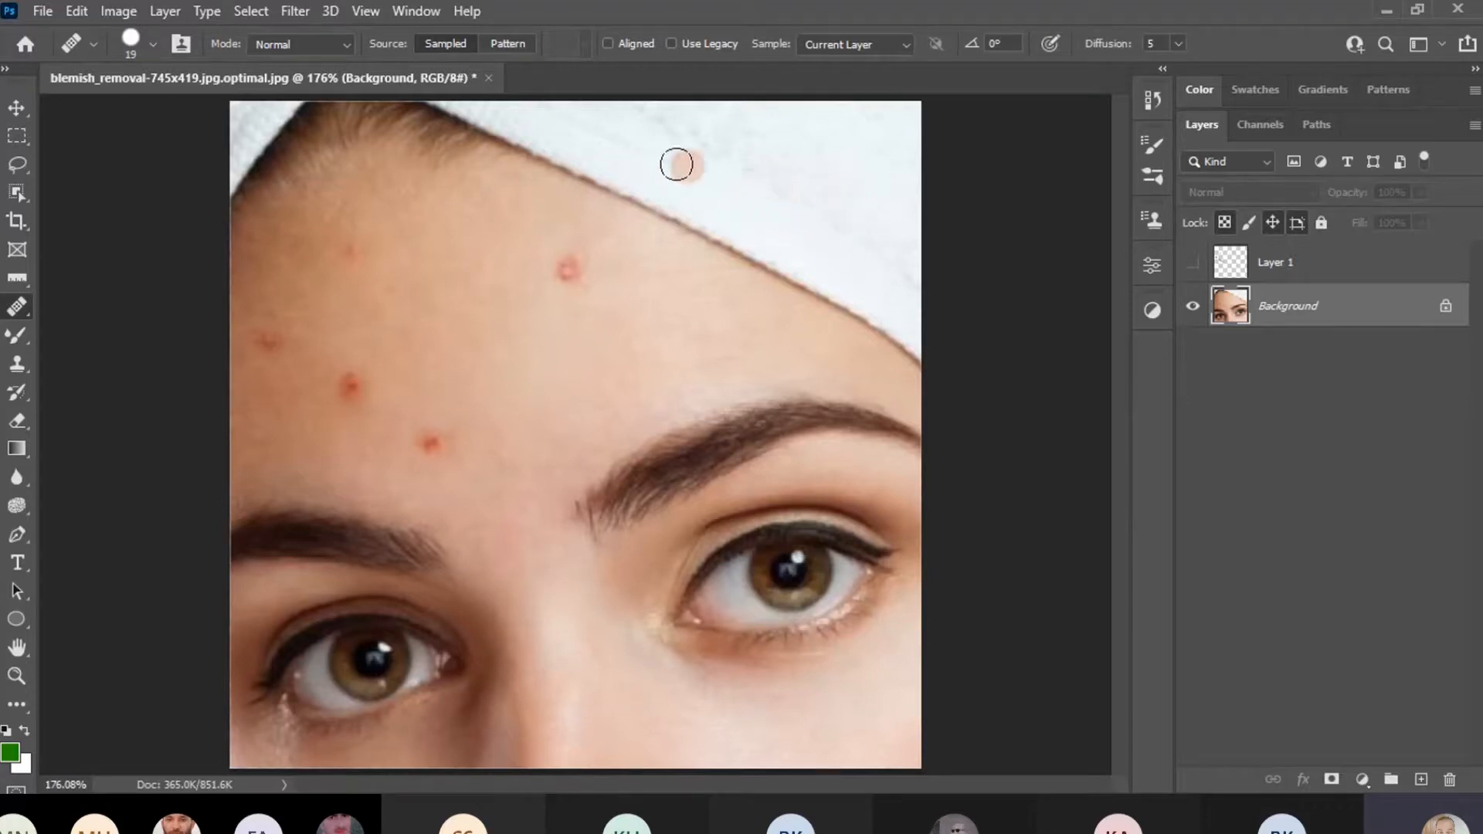
pyautogui.click(567, 267)
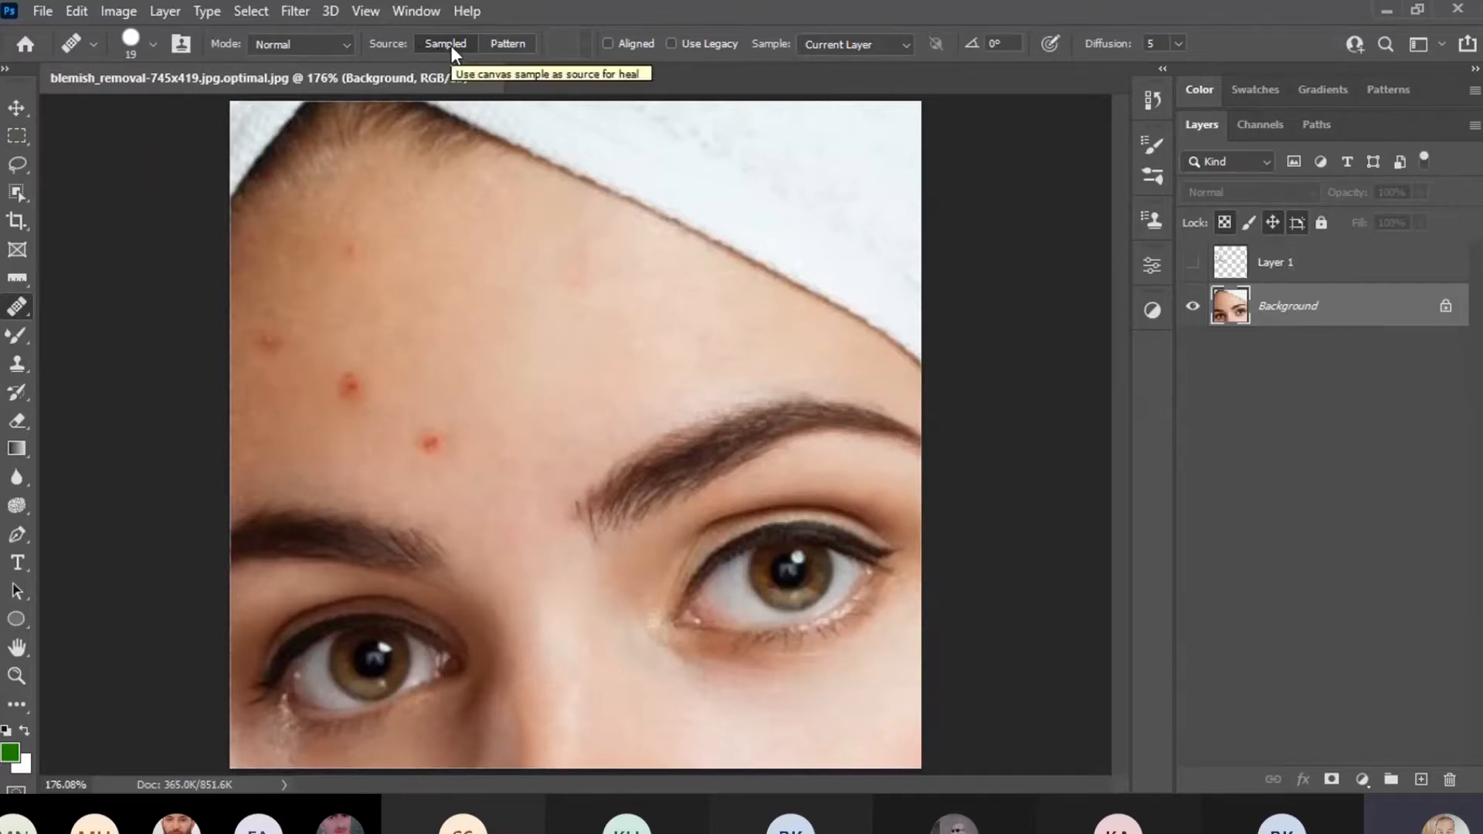
# Set the Healing Brush source to Pattern, view the available patterns, and try painting over the left forehead blemishes with the current one.
pyautogui.click(502, 47)
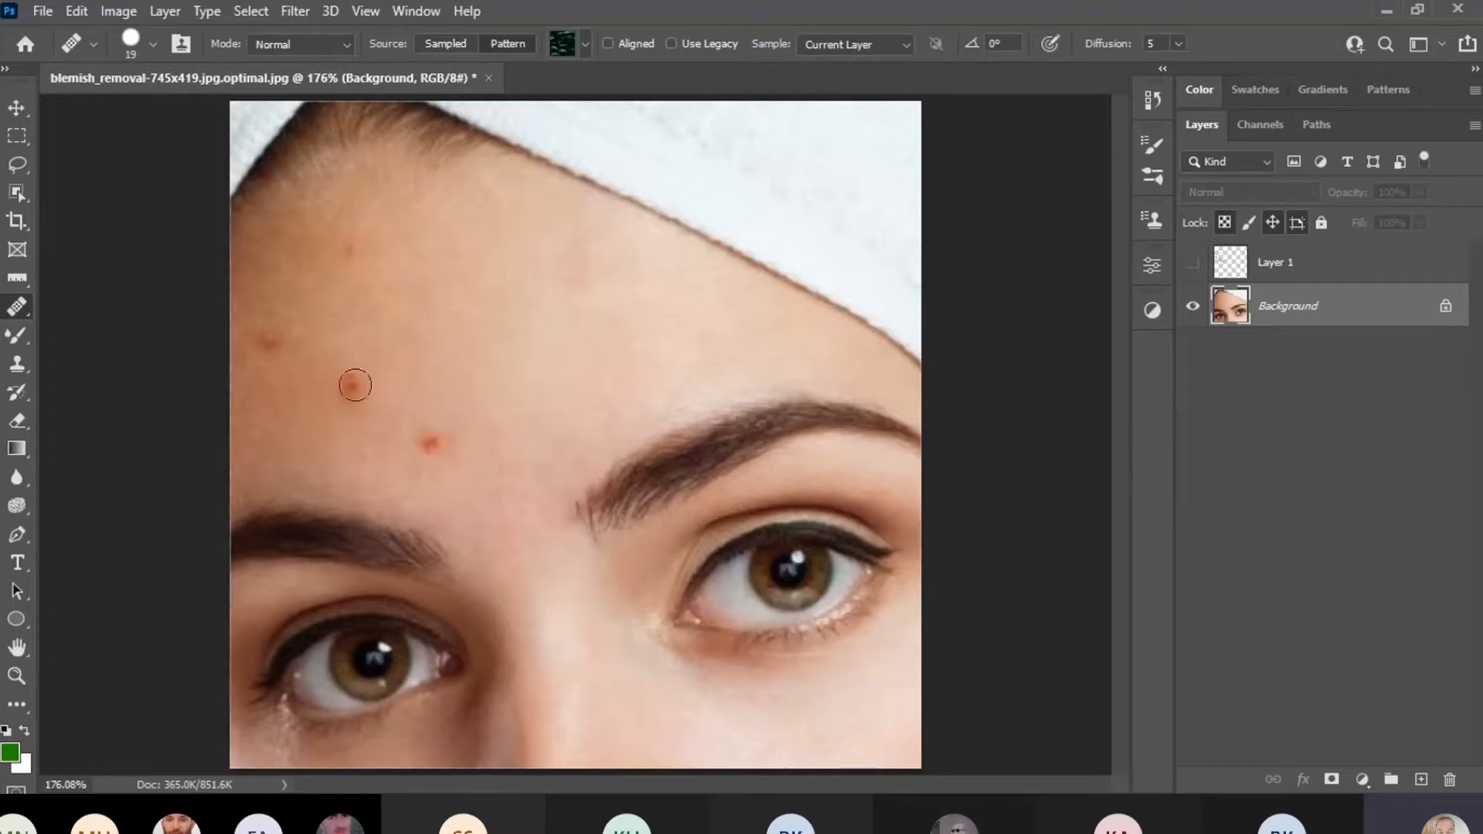
pyautogui.click(585, 44)
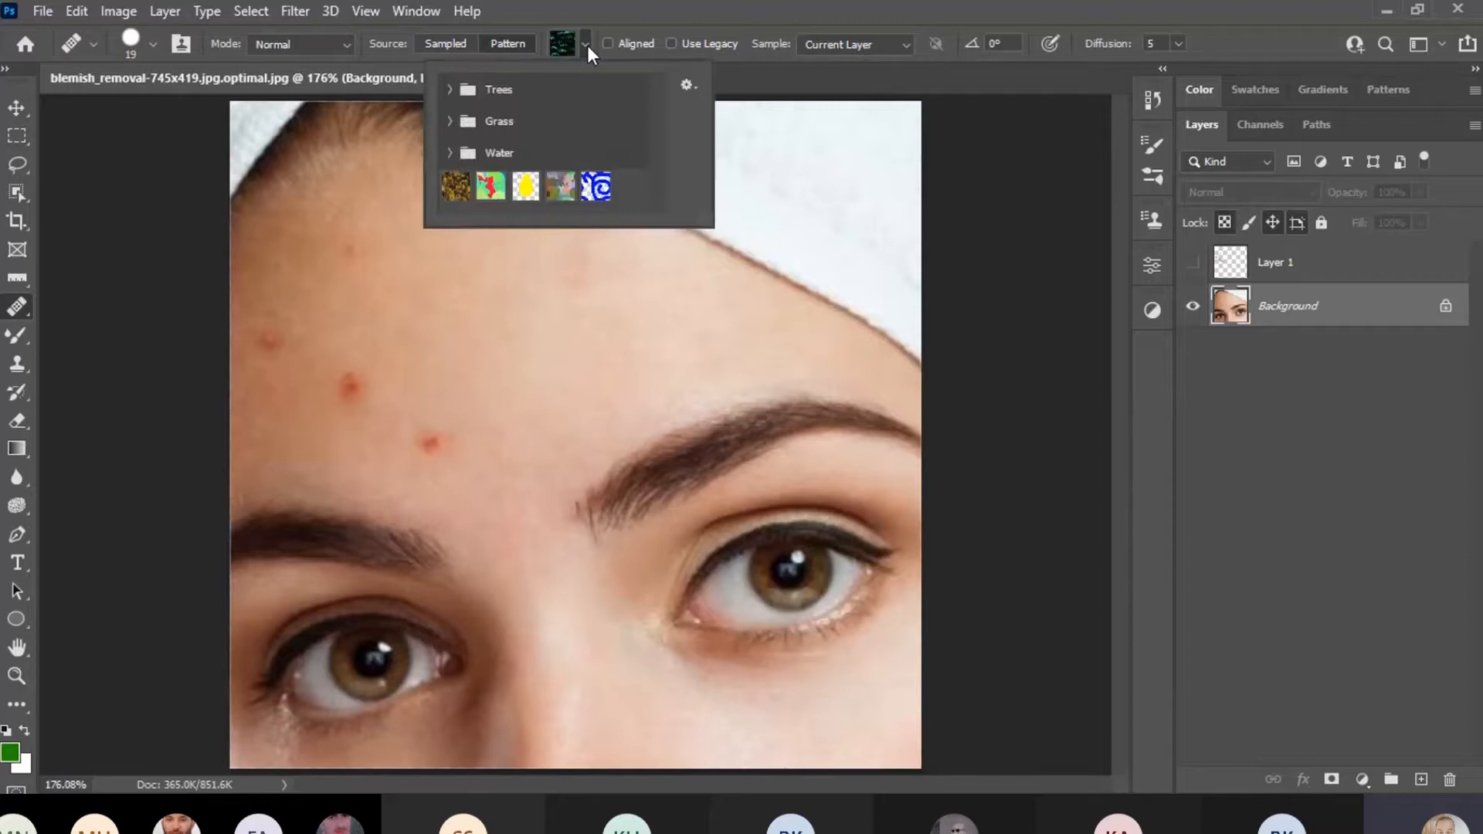
pyautogui.click(584, 44)
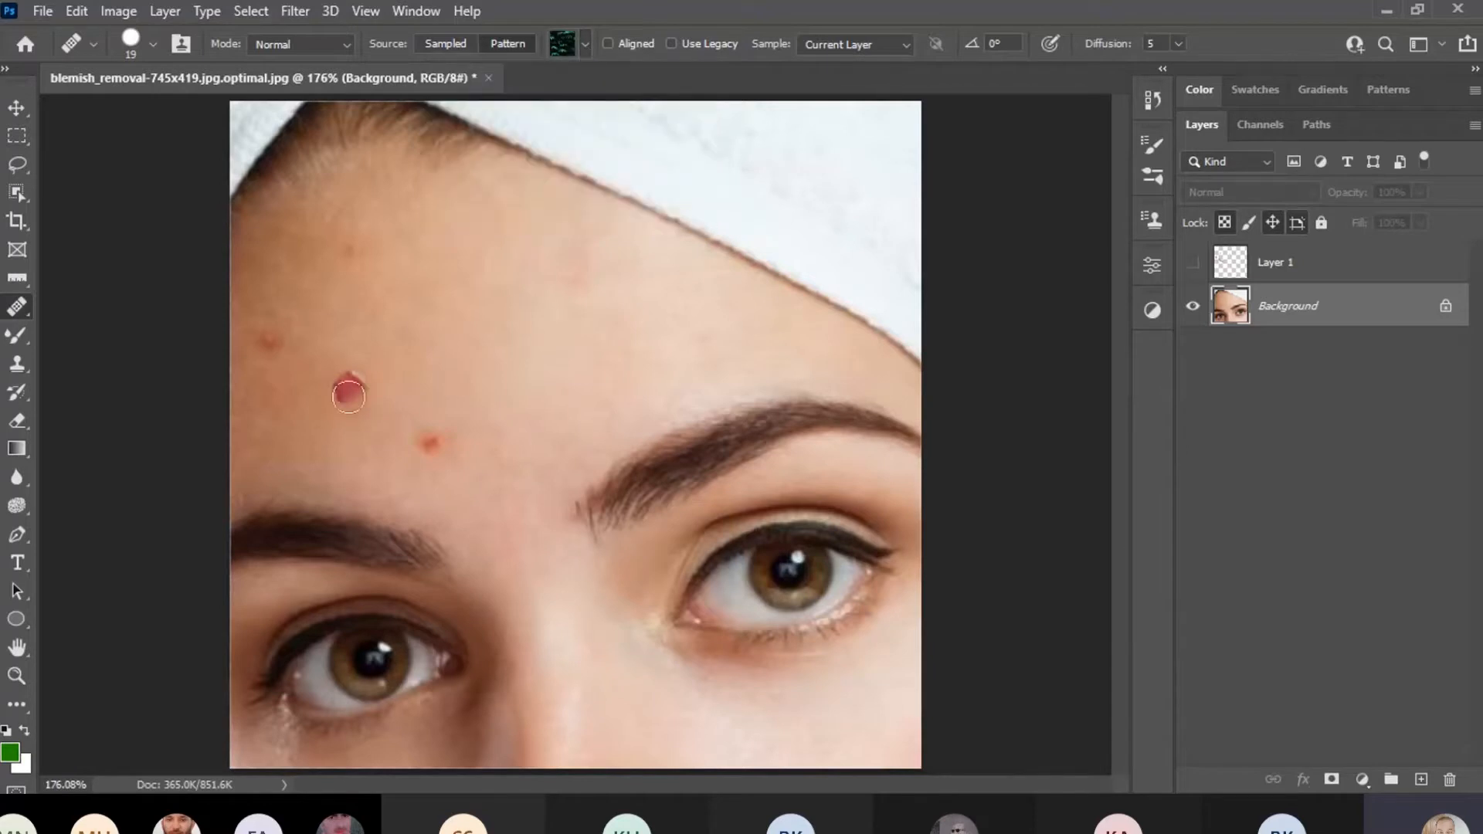
pyautogui.click(429, 443)
pyautogui.moveTo(367, 377)
pyautogui.mouseDown()
pyautogui.moveTo(323, 407)
pyautogui.moveTo(356, 325)
pyautogui.moveTo(337, 261)
pyautogui.moveTo(318, 320)
pyautogui.moveTo(368, 324)
pyautogui.moveTo(390, 408)
pyautogui.moveTo(423, 427)
pyautogui.mouseUp()
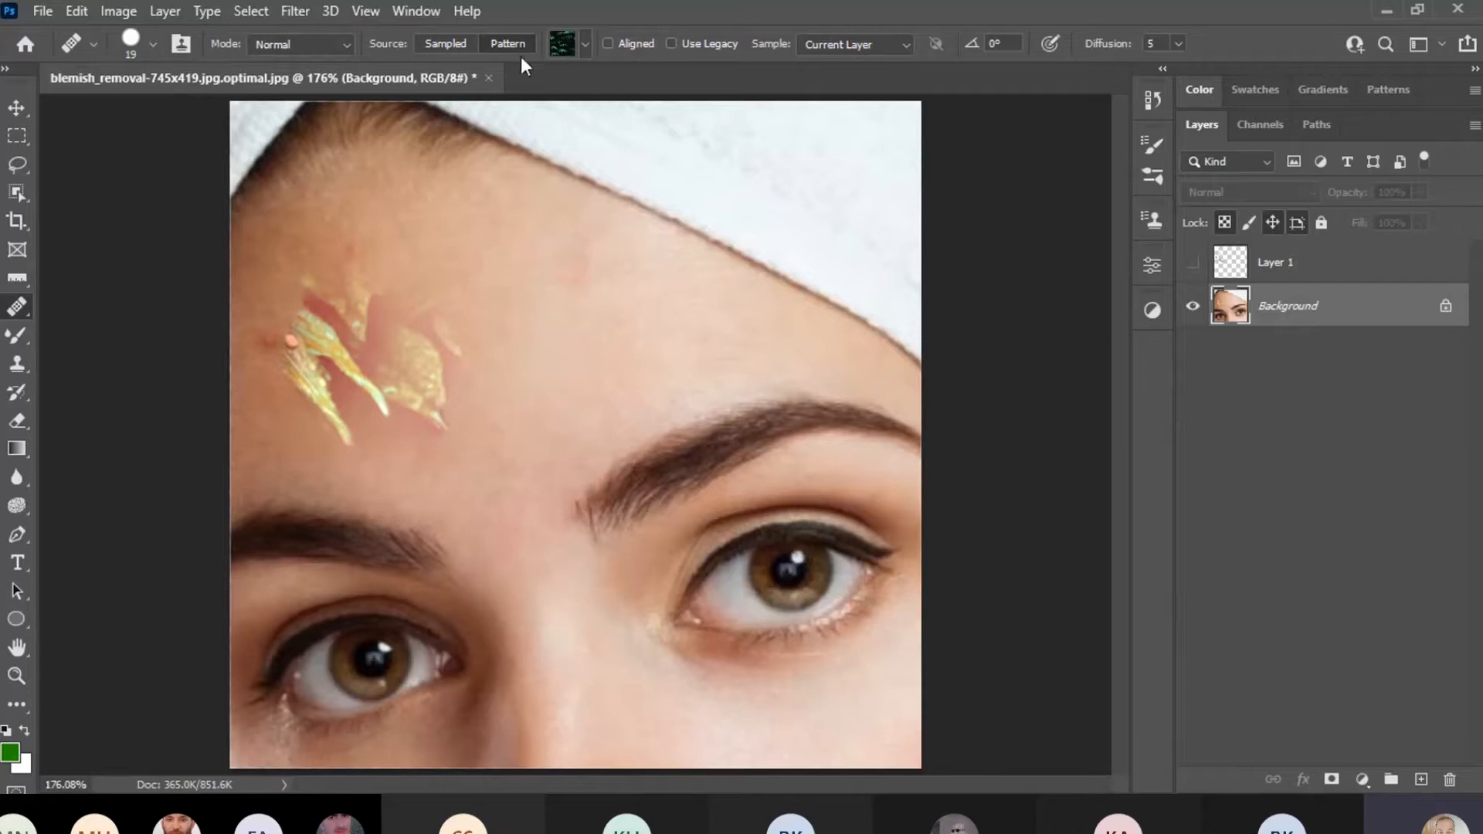
# Set the healing source back to Sampled and undo the pattern strokes on the forehead.
pyautogui.click(446, 44)
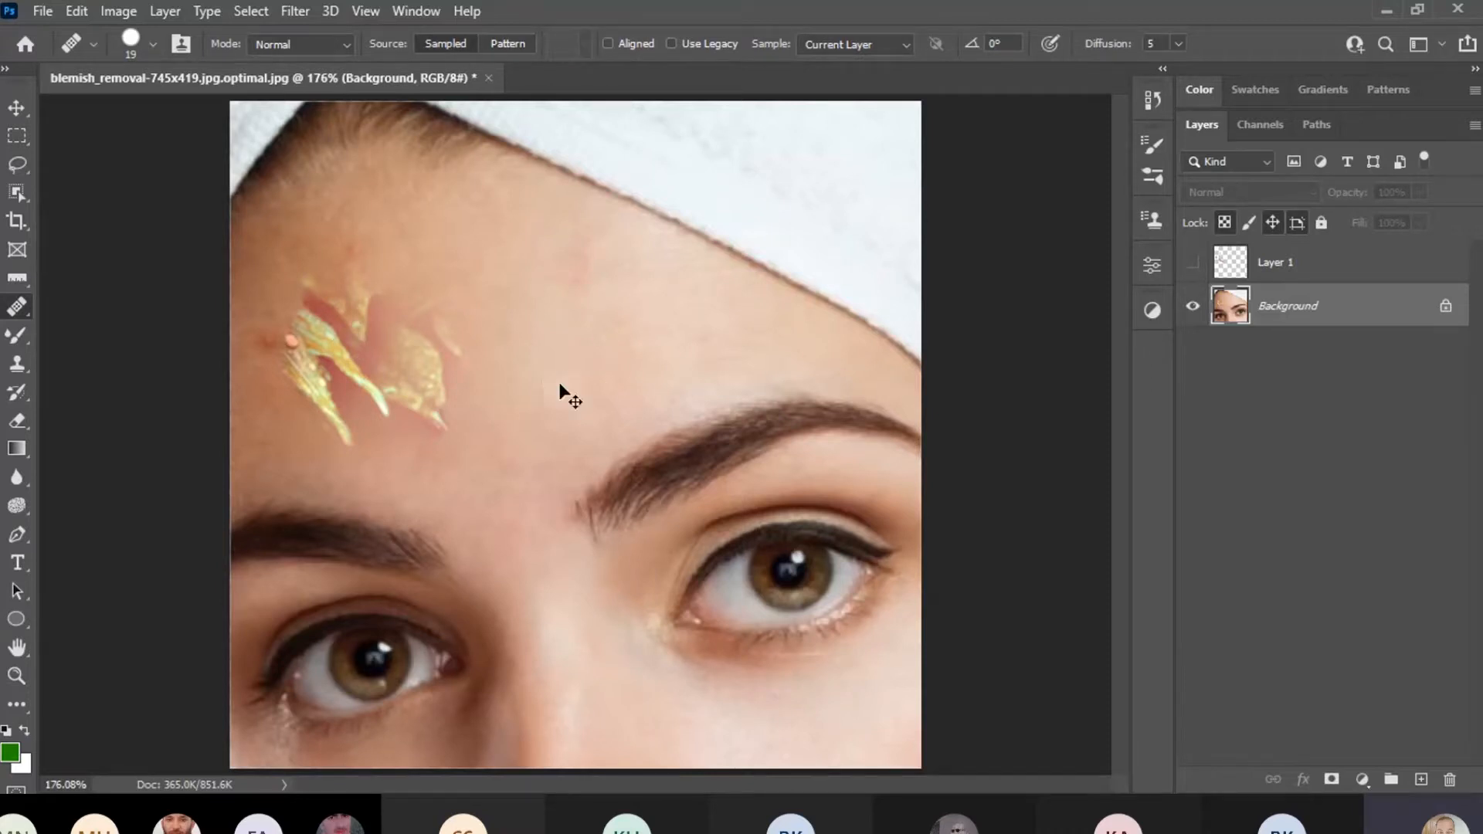
pyautogui.hotkey('ctrl', 'z')
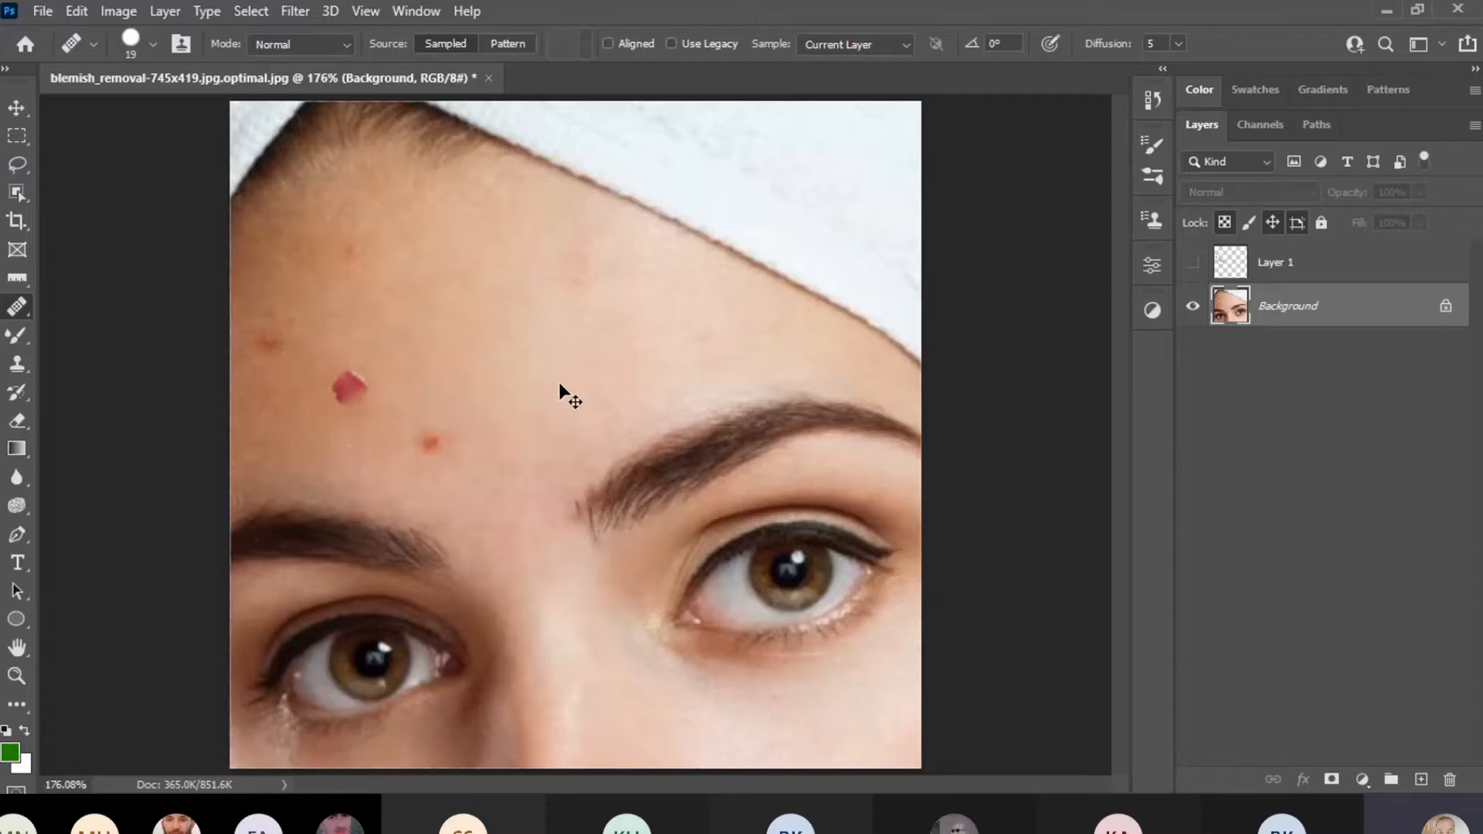
pyautogui.hotkey('ctrl', 'z')
# Examine the Clone Source settings for the Healing Brush.
pyautogui.click(180, 44)
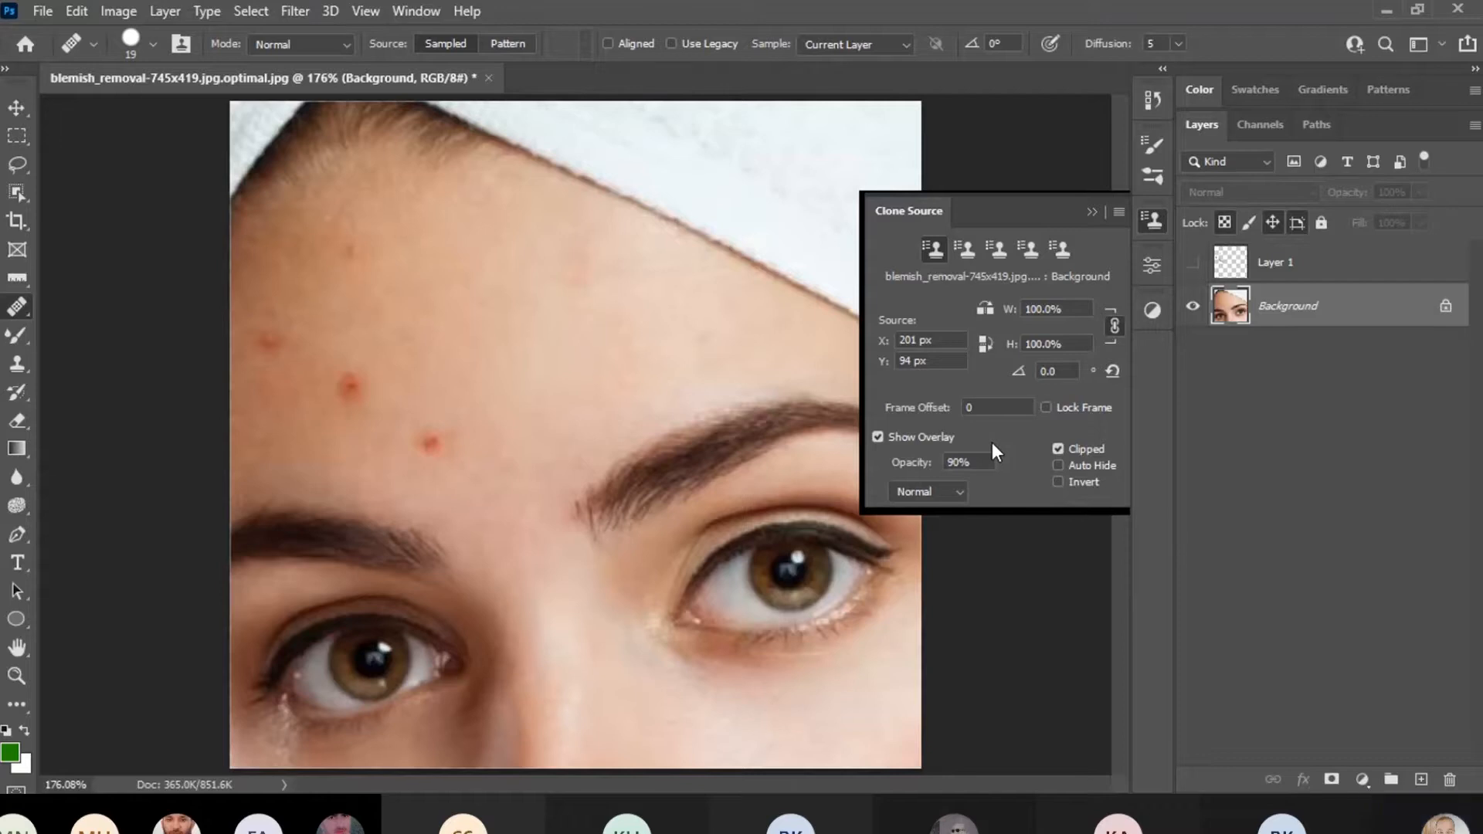
pyautogui.click(1091, 212)
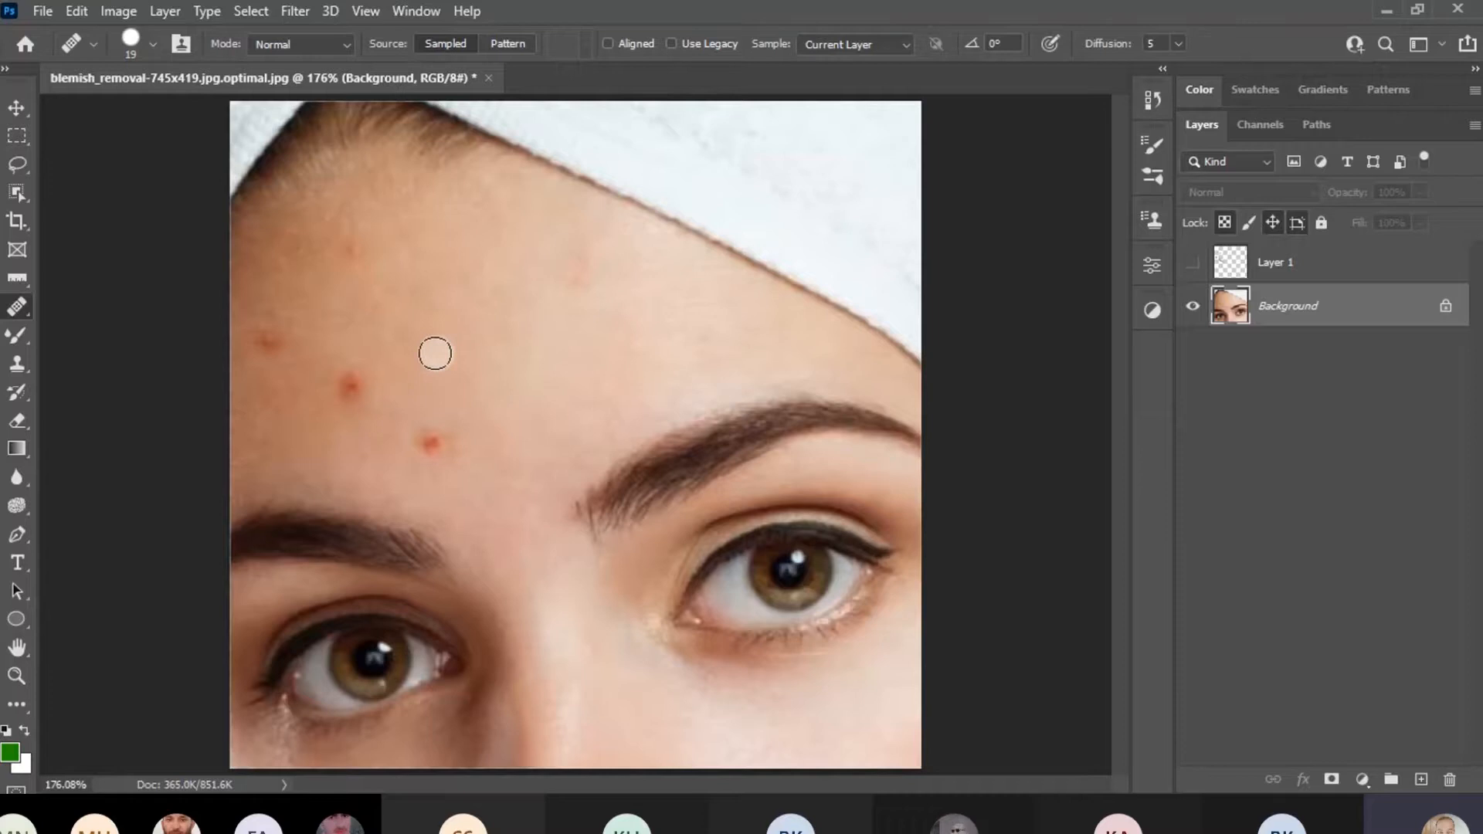
# Sample clean skin above the left forehead blemishes and heal the two most prominent lower ones with it.
pyautogui.moveTo(352, 381)
pyautogui.mouseDown()
pyautogui.moveTo(316, 395)
pyautogui.moveTo(362, 385)
pyautogui.mouseUp()
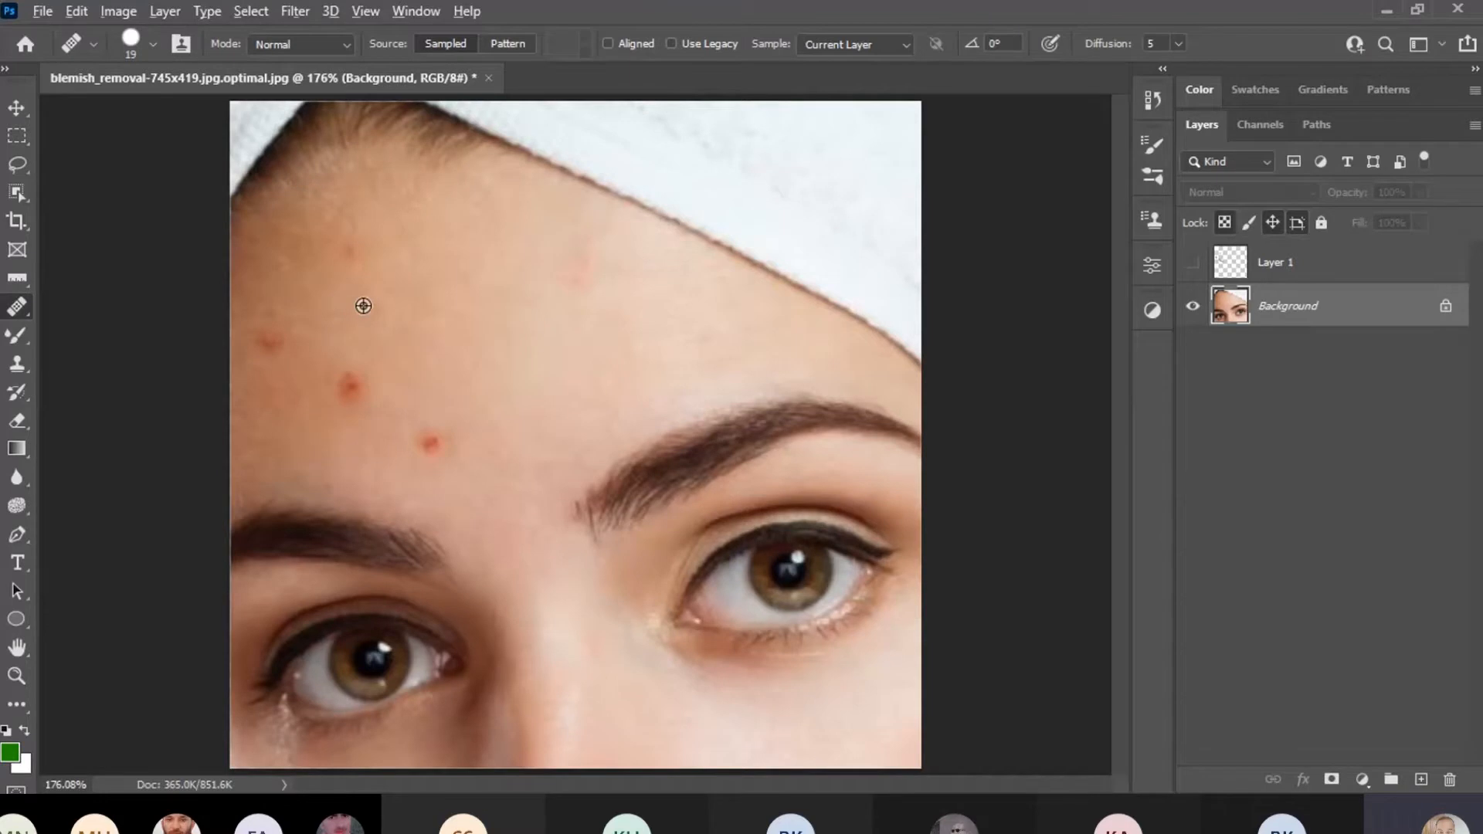
pyautogui.keyDown('alt'); pyautogui.click(363, 305); pyautogui.keyUp('alt')
pyautogui.click(356, 384)
pyautogui.hotkey('ctrl', 'z')
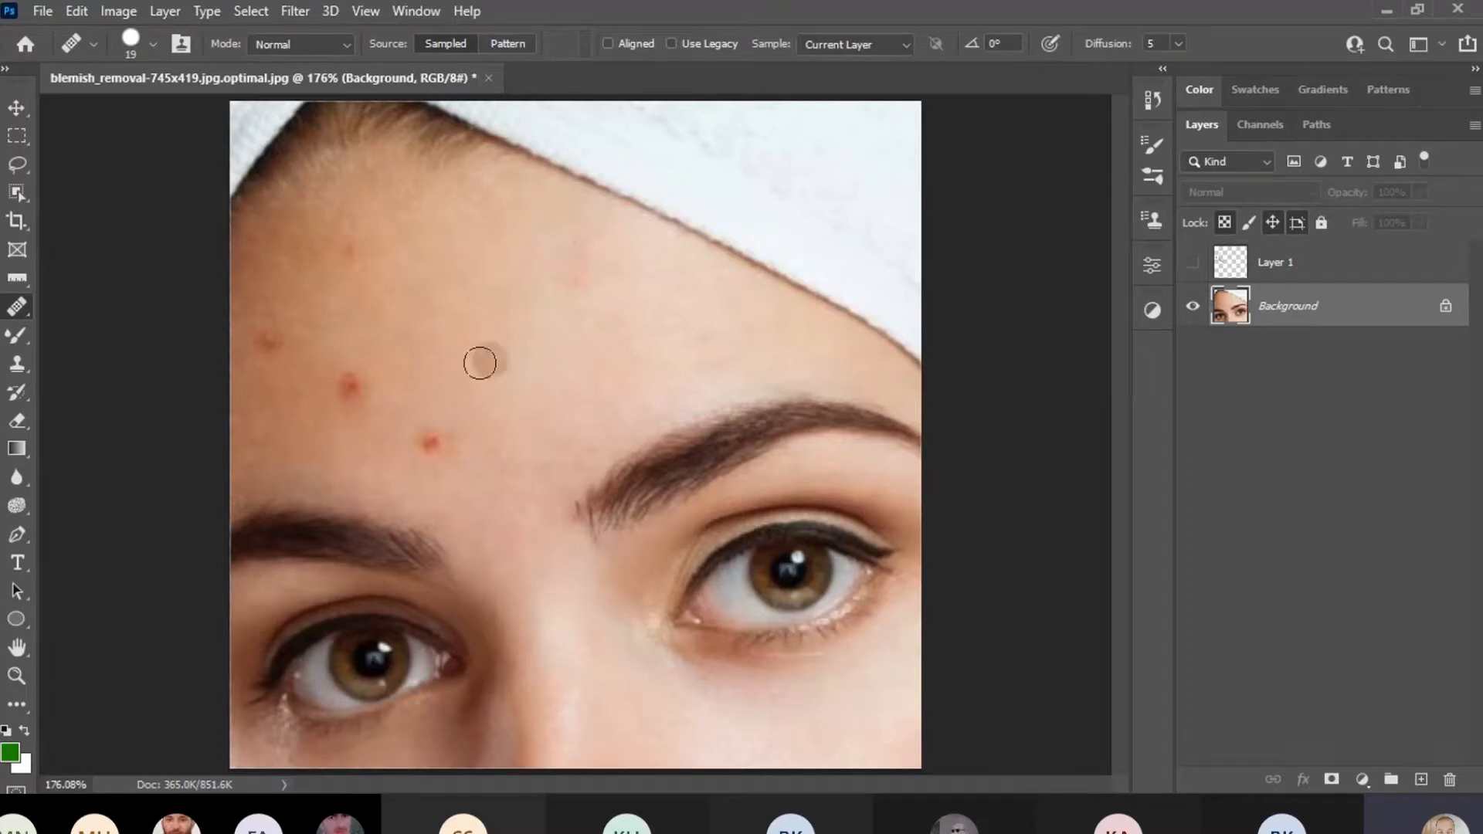
pyautogui.click(348, 386)
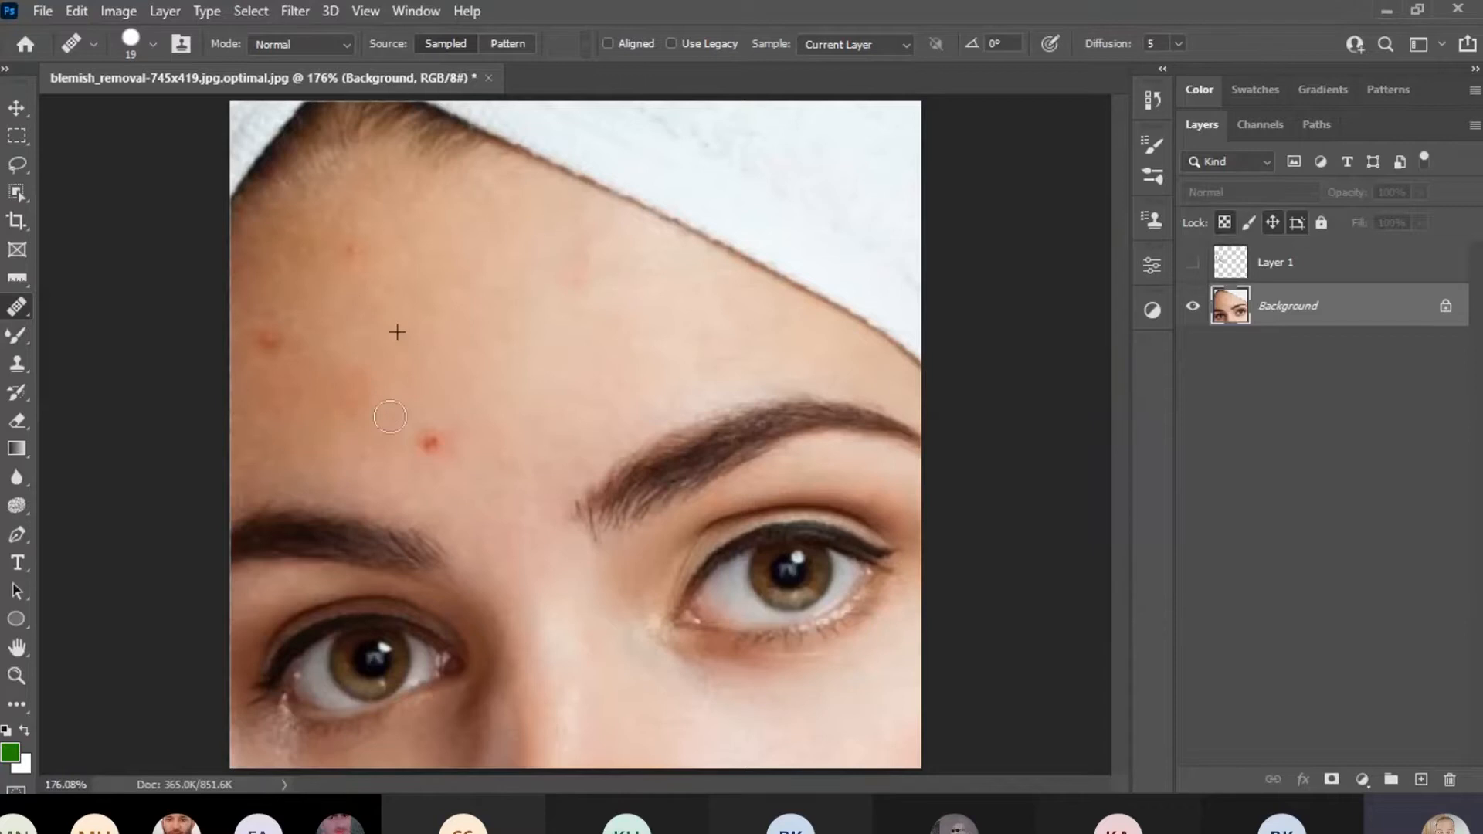
pyautogui.click(429, 441)
pyautogui.moveTo(438, 441); pyautogui.dragTo(437, 439)
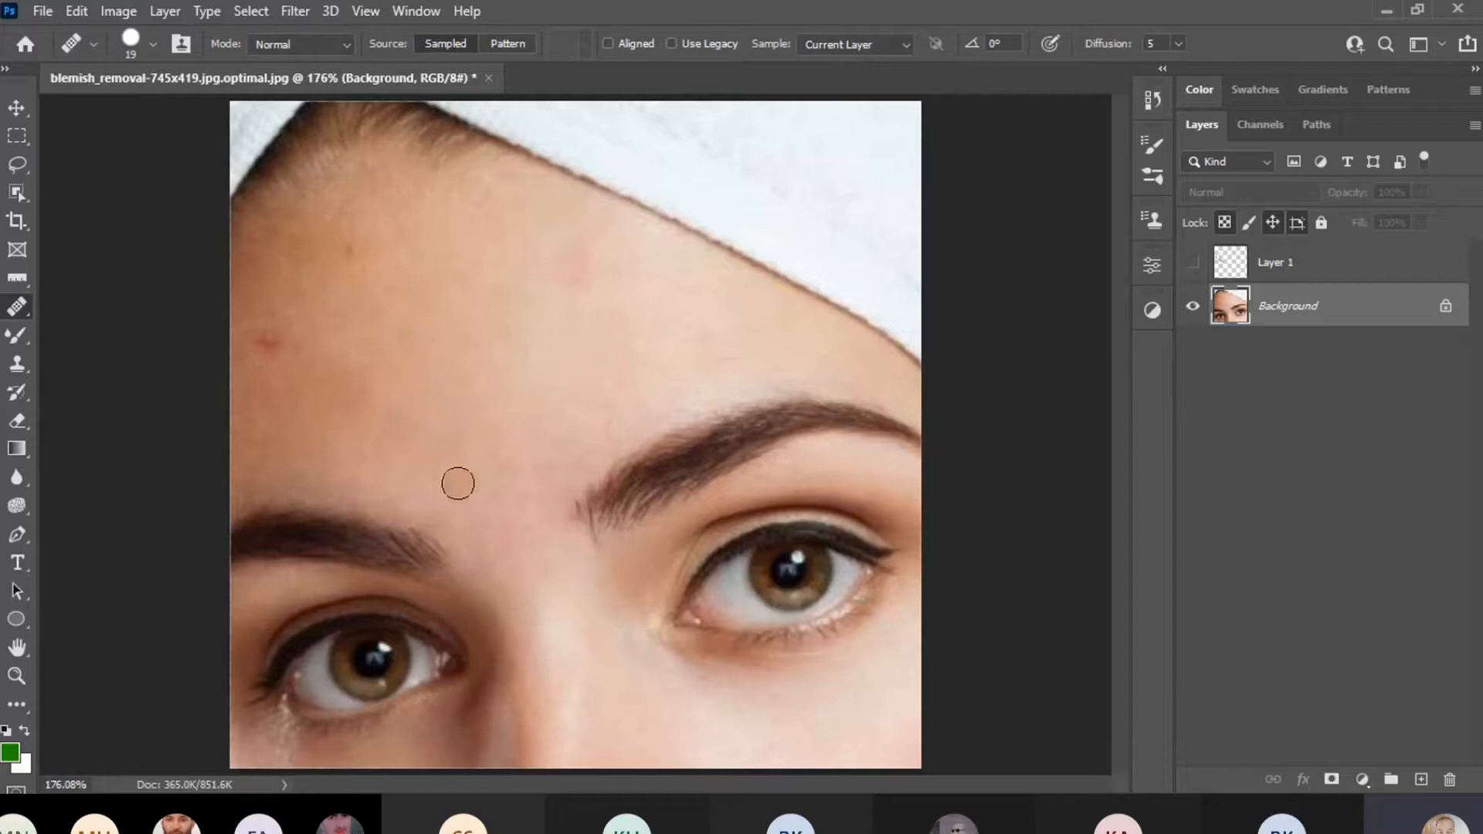
# Undo the healing strokes on the two lower forehead blemishes.
pyautogui.hotkey('ctrl', 'z')
pyautogui.hotkey('ctrl', 'z')
pyautogui.hotkey('ctrl', 'z')
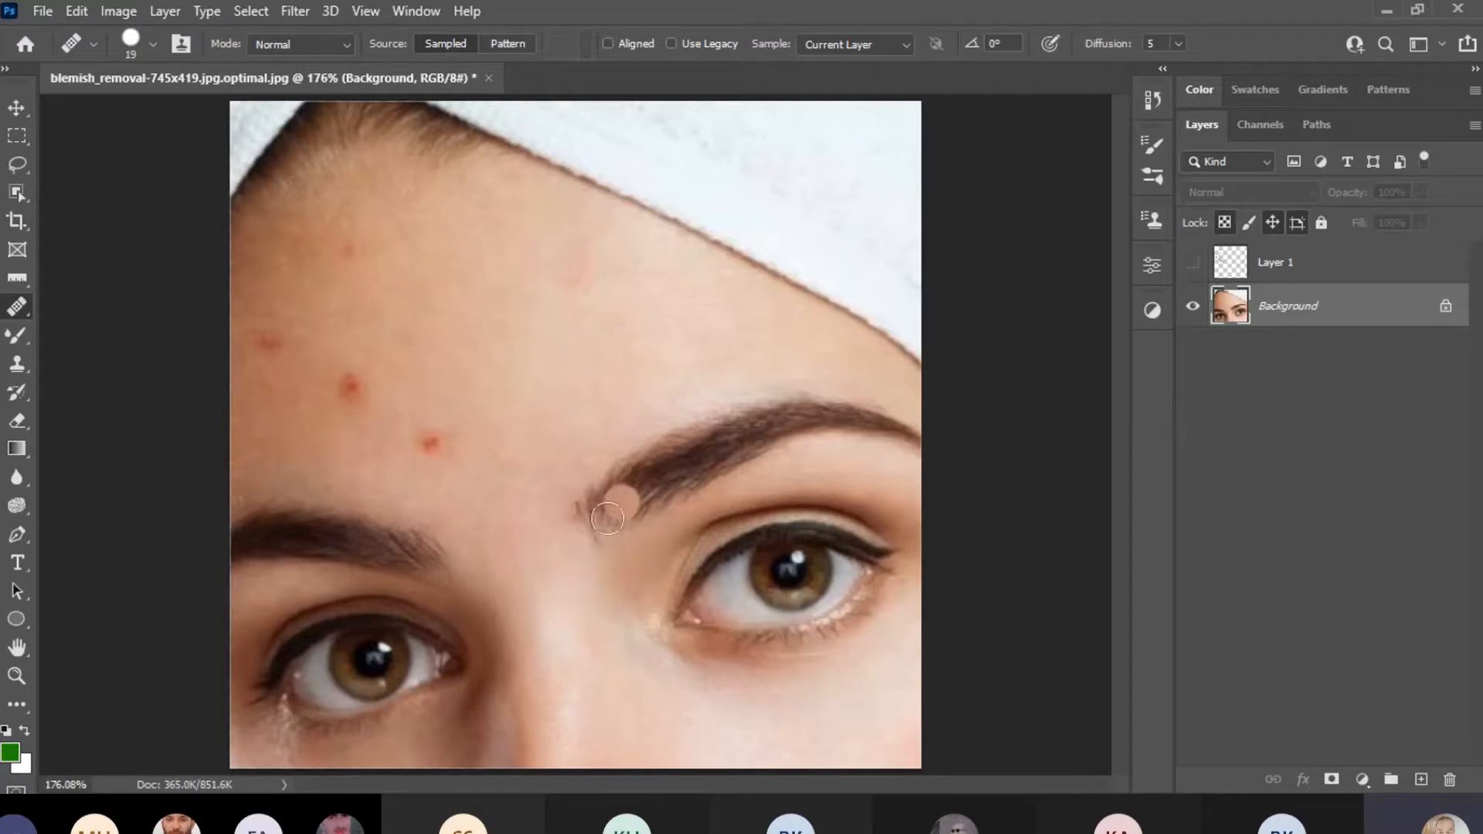
pyautogui.hotkey('ctrl', 'z')
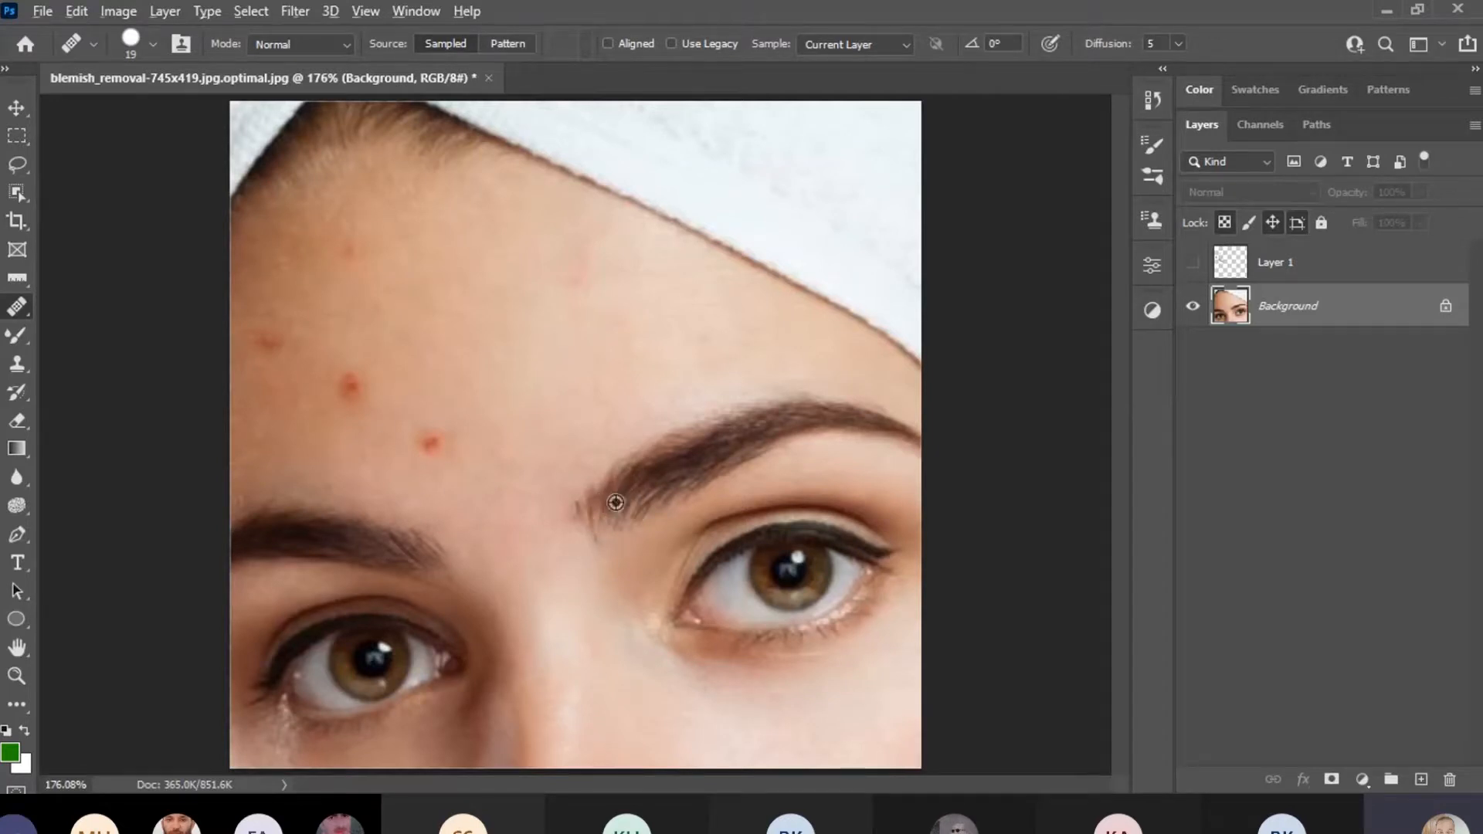
# Sample the inner end of the right-hand eyebrow, try painting a copy of it on the forehead above, and undo the copy.
pyautogui.keyDown('alt'); pyautogui.click(616, 503); pyautogui.keyUp('alt')
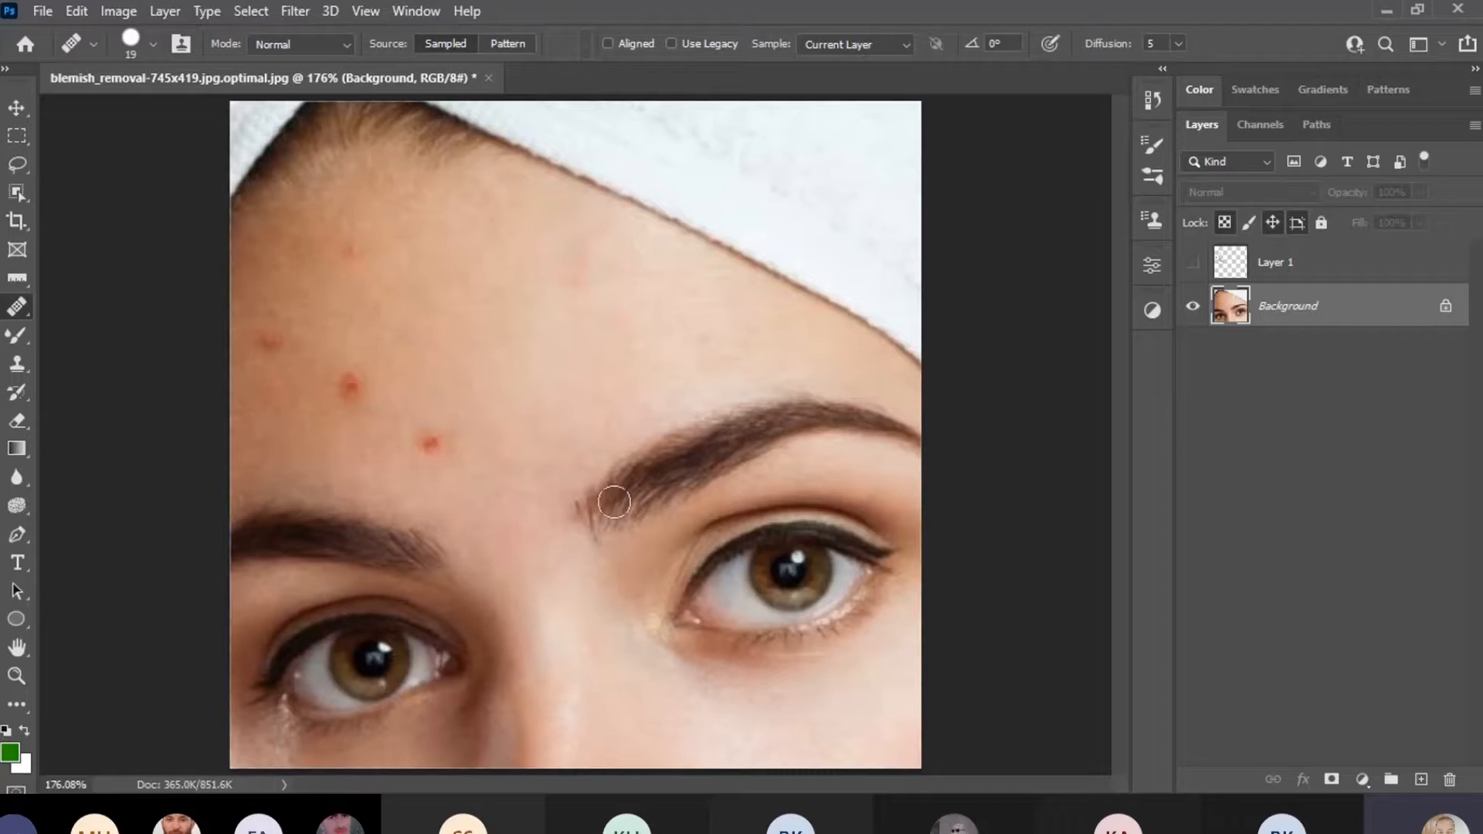
pyautogui.click(553, 436)
pyautogui.moveTo(553, 437)
pyautogui.mouseDown()
pyautogui.moveTo(688, 378)
pyautogui.moveTo(777, 364)
pyautogui.moveTo(853, 377)
pyautogui.mouseUp()
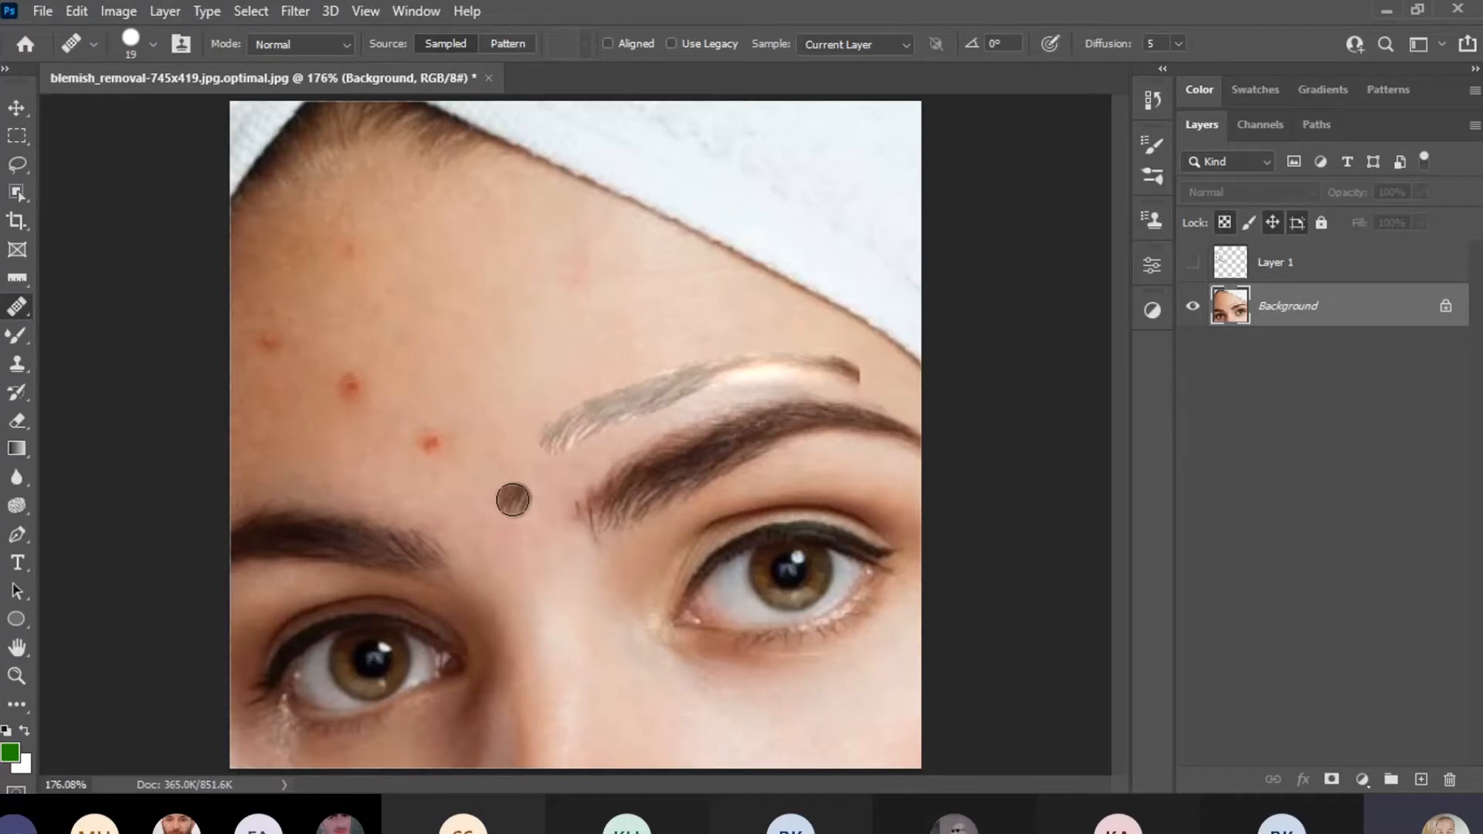
pyautogui.hotkey('ctrl', 'z')
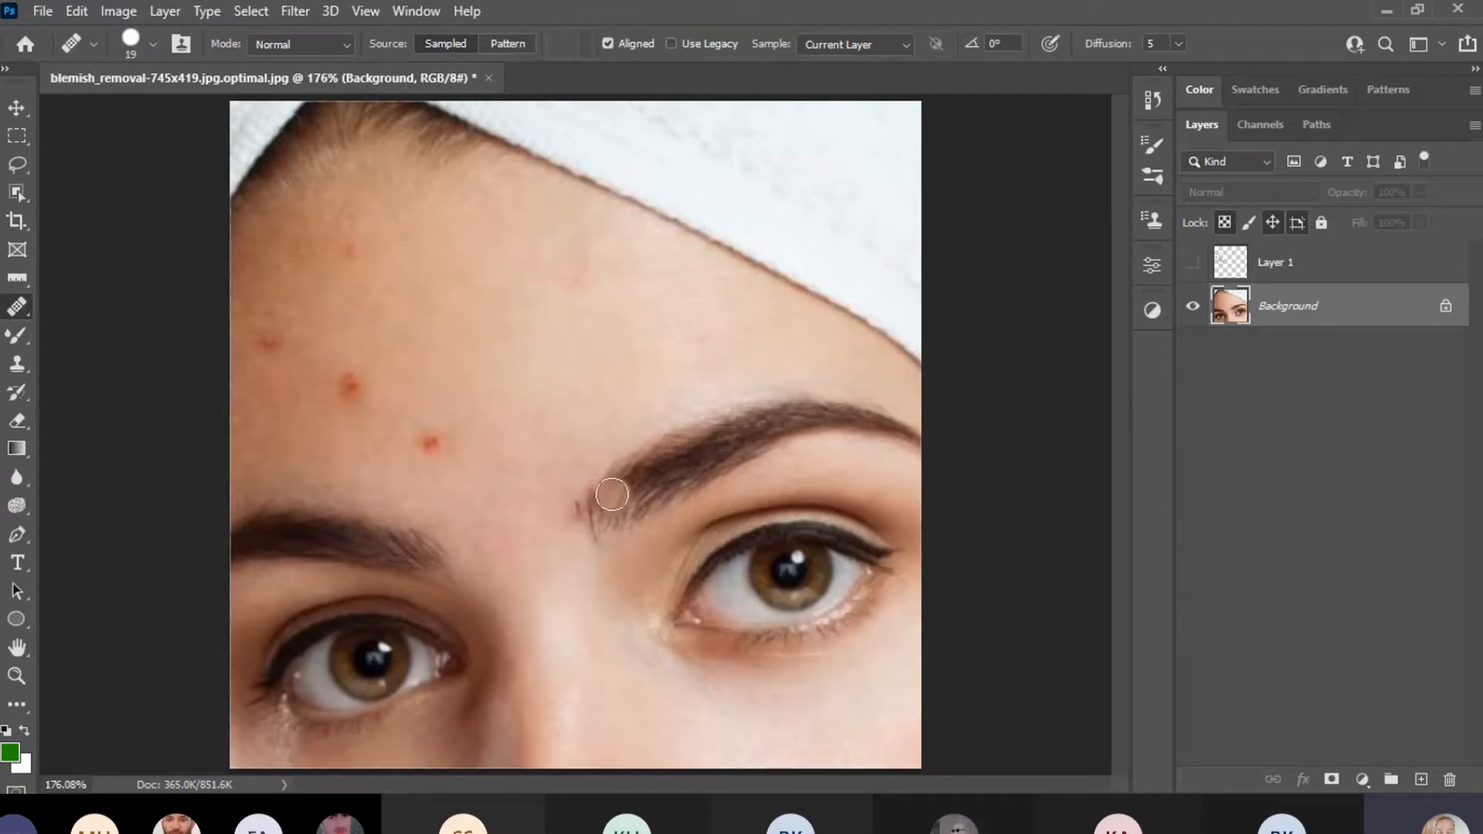
# With Aligned enabled, resample the right-hand eyebrow's inner end and paint several separate strokes across the forehead.
pyautogui.keyDown('alt'); pyautogui.click(620, 492); pyautogui.keyUp('alt')
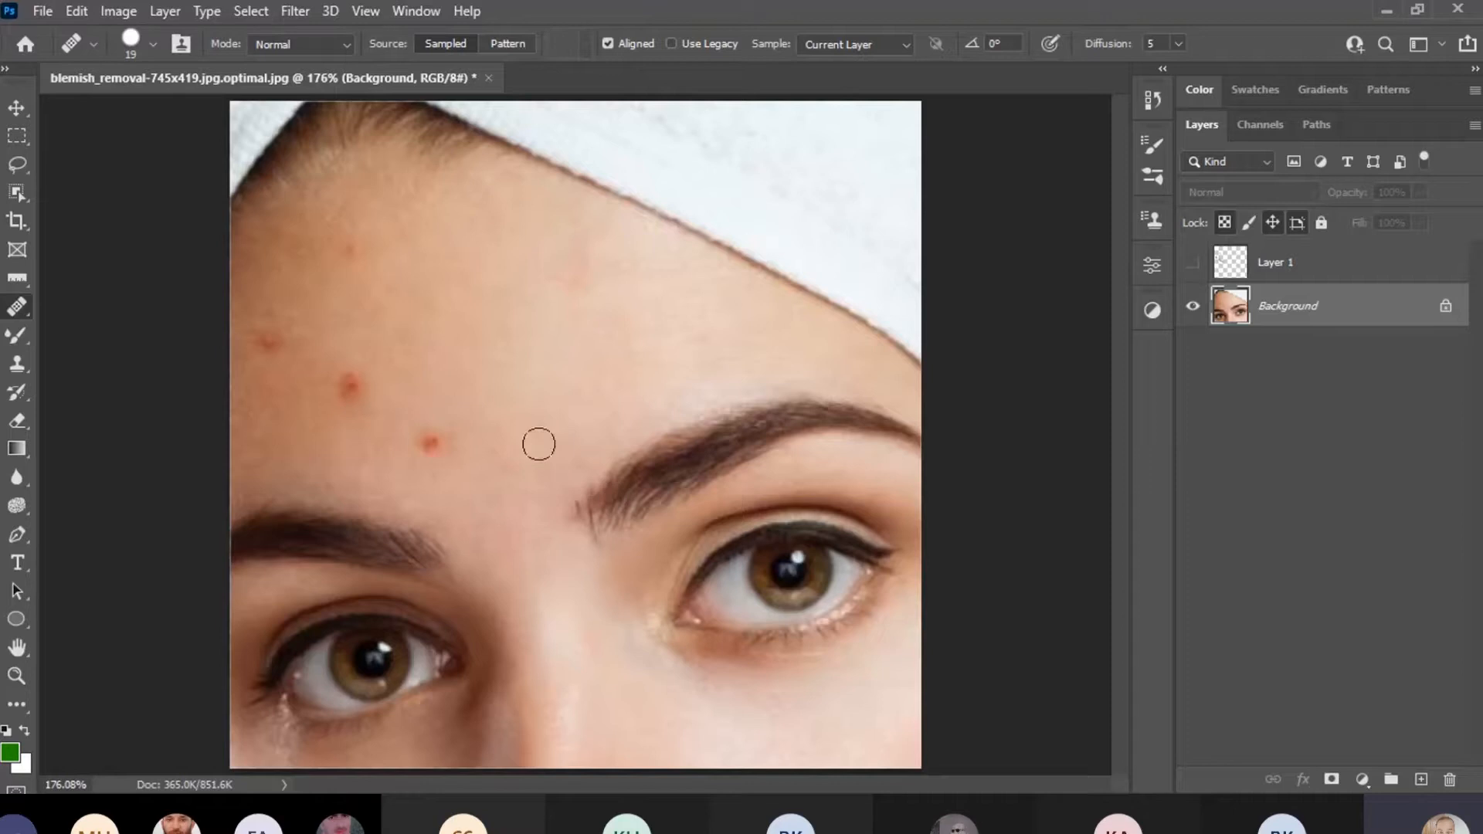
pyautogui.moveTo(536, 441)
pyautogui.mouseDown()
pyautogui.moveTo(676, 369)
pyautogui.moveTo(788, 359)
pyautogui.mouseUp()
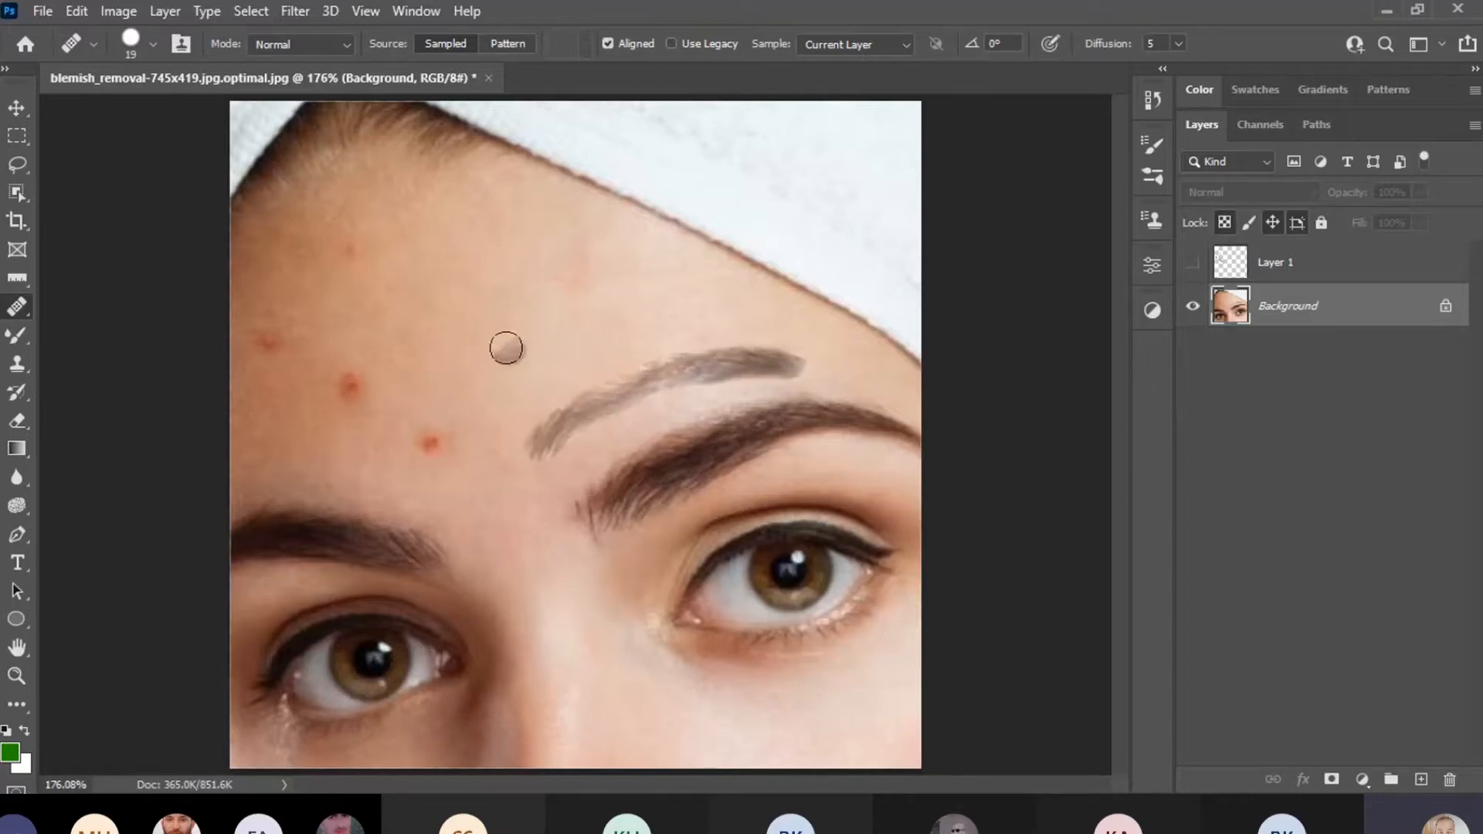
pyautogui.click(344, 289)
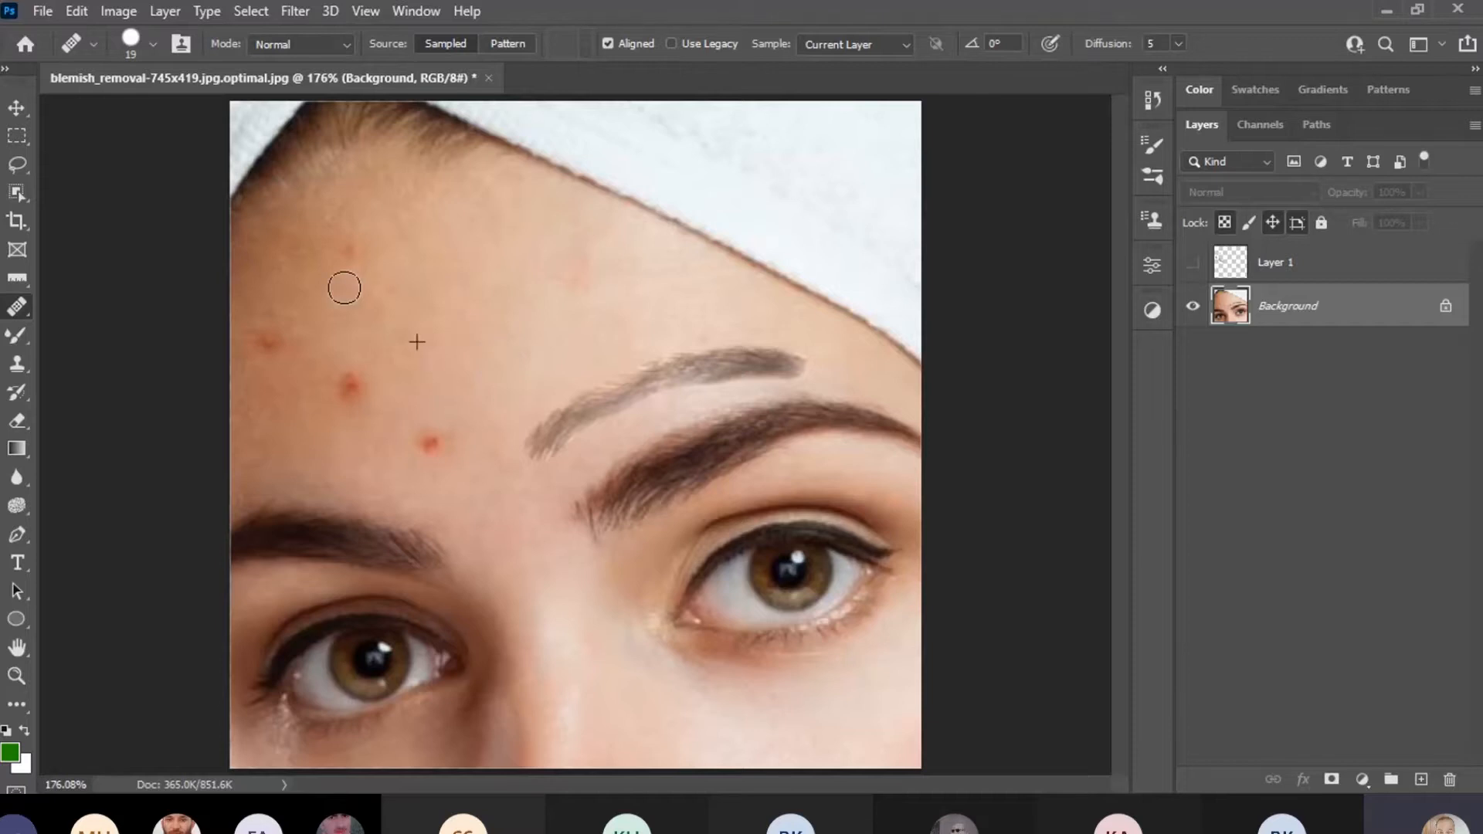
pyautogui.moveTo(345, 288)
pyautogui.mouseDown()
pyautogui.moveTo(571, 178)
pyautogui.moveTo(777, 164)
pyautogui.moveTo(508, 195)
pyautogui.moveTo(374, 239)
pyautogui.mouseUp()
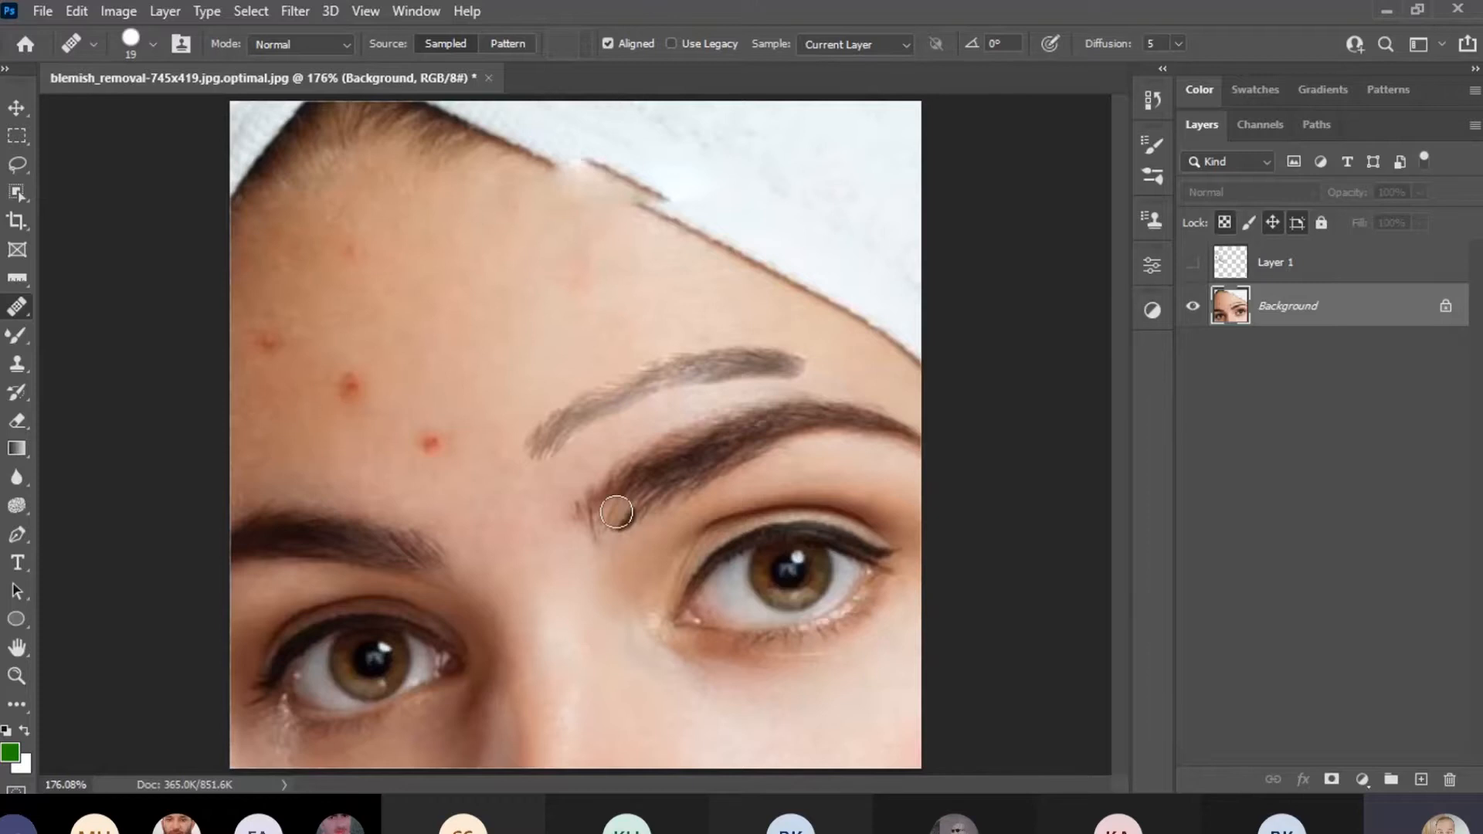
pyautogui.moveTo(550, 420)
pyautogui.mouseDown()
pyautogui.moveTo(533, 454)
pyautogui.moveTo(524, 435)
pyautogui.moveTo(546, 456)
pyautogui.moveTo(569, 424)
pyautogui.moveTo(697, 362)
pyautogui.moveTo(804, 364)
pyautogui.mouseUp()
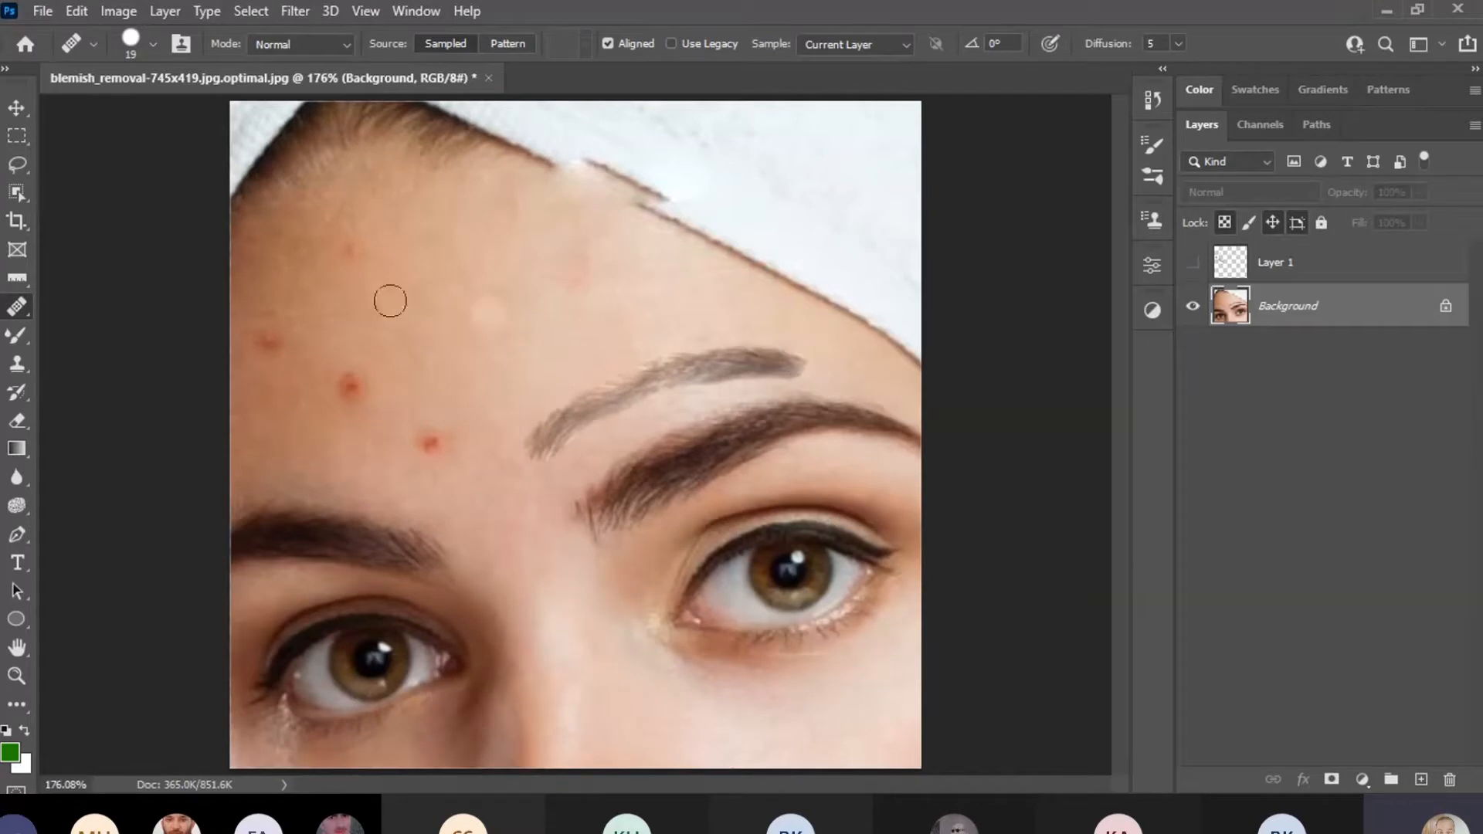
pyautogui.moveTo(312, 258)
pyautogui.mouseDown()
pyautogui.moveTo(344, 204)
pyautogui.moveTo(523, 144)
pyautogui.moveTo(712, 133)
pyautogui.mouseUp()
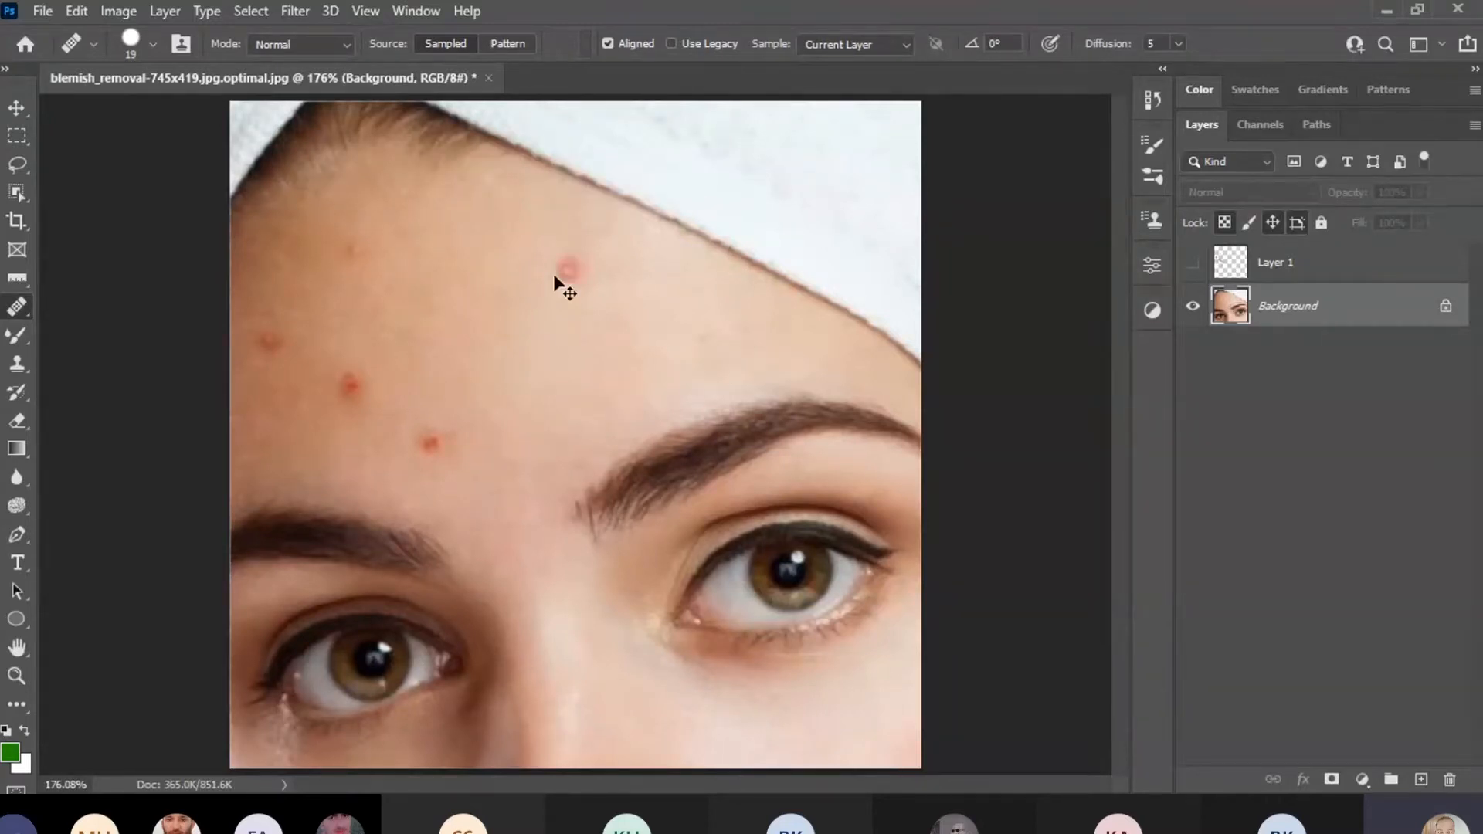
# Turn off Aligned, resample the right-hand eyebrow's inner end, and paint repeated copies from that source at different spots on the forehead.
pyautogui.click(607, 43)
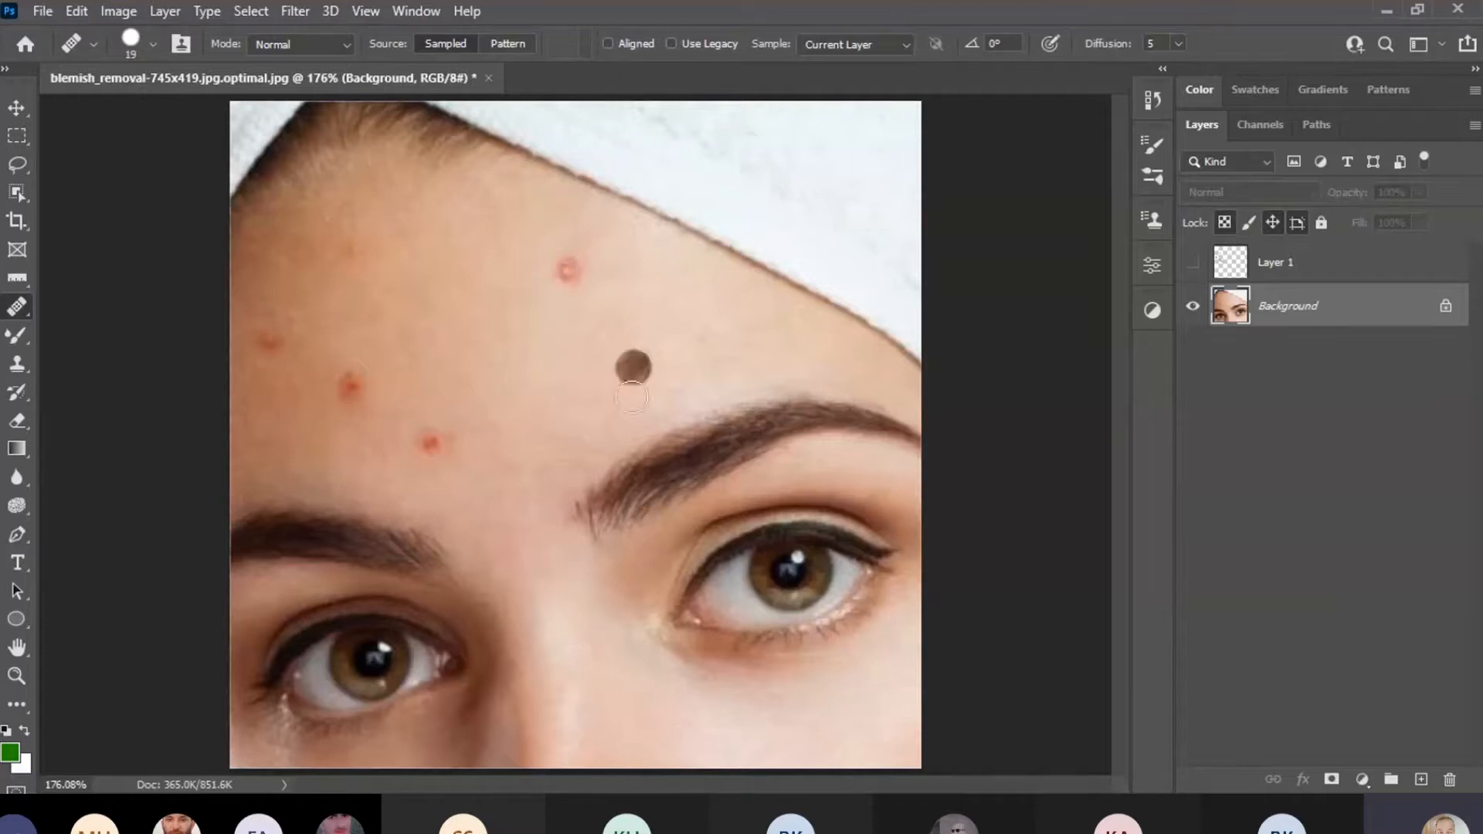
pyautogui.keyDown('alt'); pyautogui.click(610, 498); pyautogui.keyUp('alt')
pyautogui.click(553, 424)
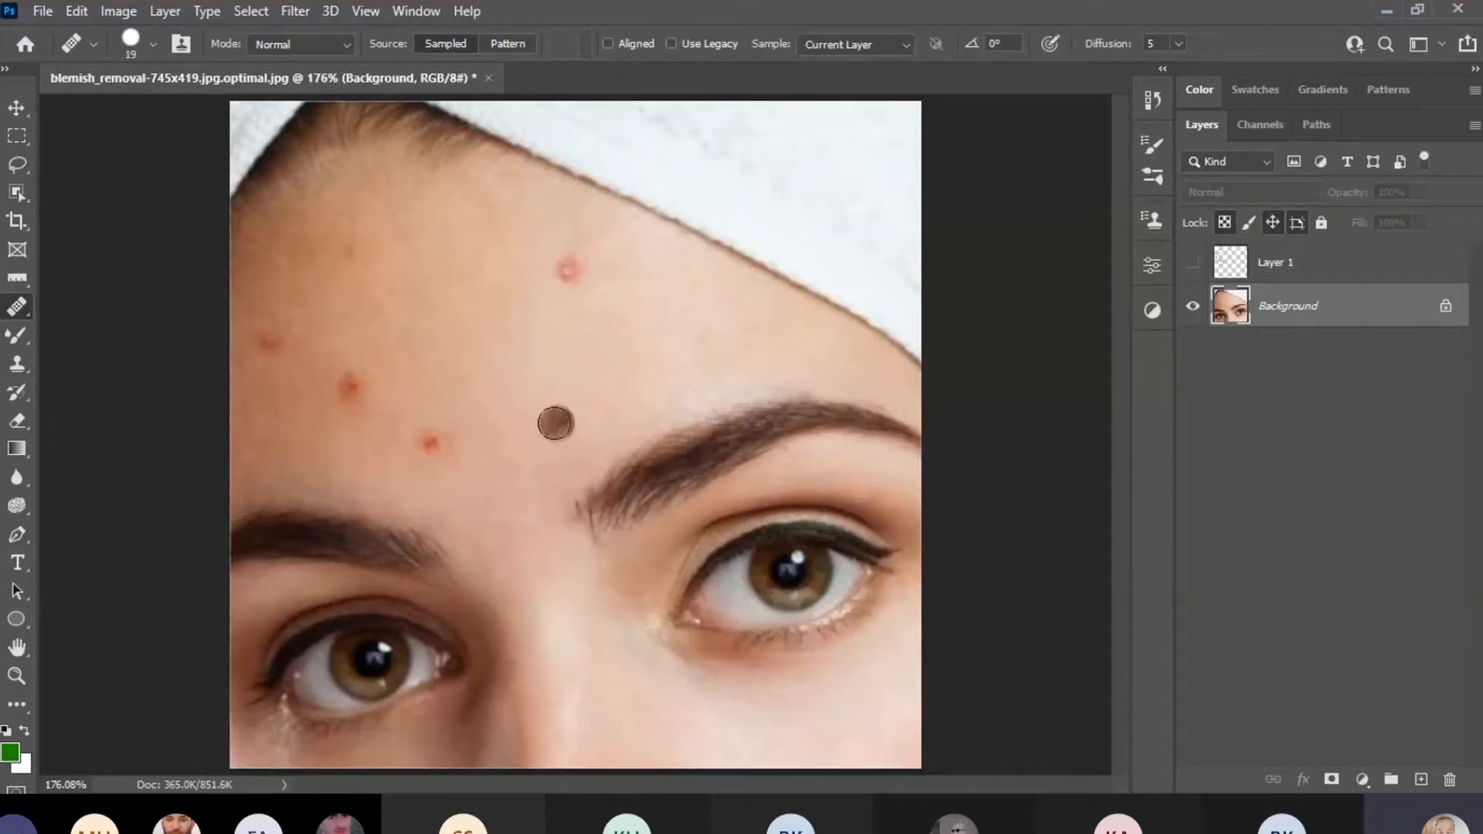
pyautogui.moveTo(554, 423)
pyautogui.mouseDown()
pyautogui.moveTo(587, 394)
pyautogui.moveTo(679, 364)
pyautogui.moveTo(821, 347)
pyautogui.mouseUp()
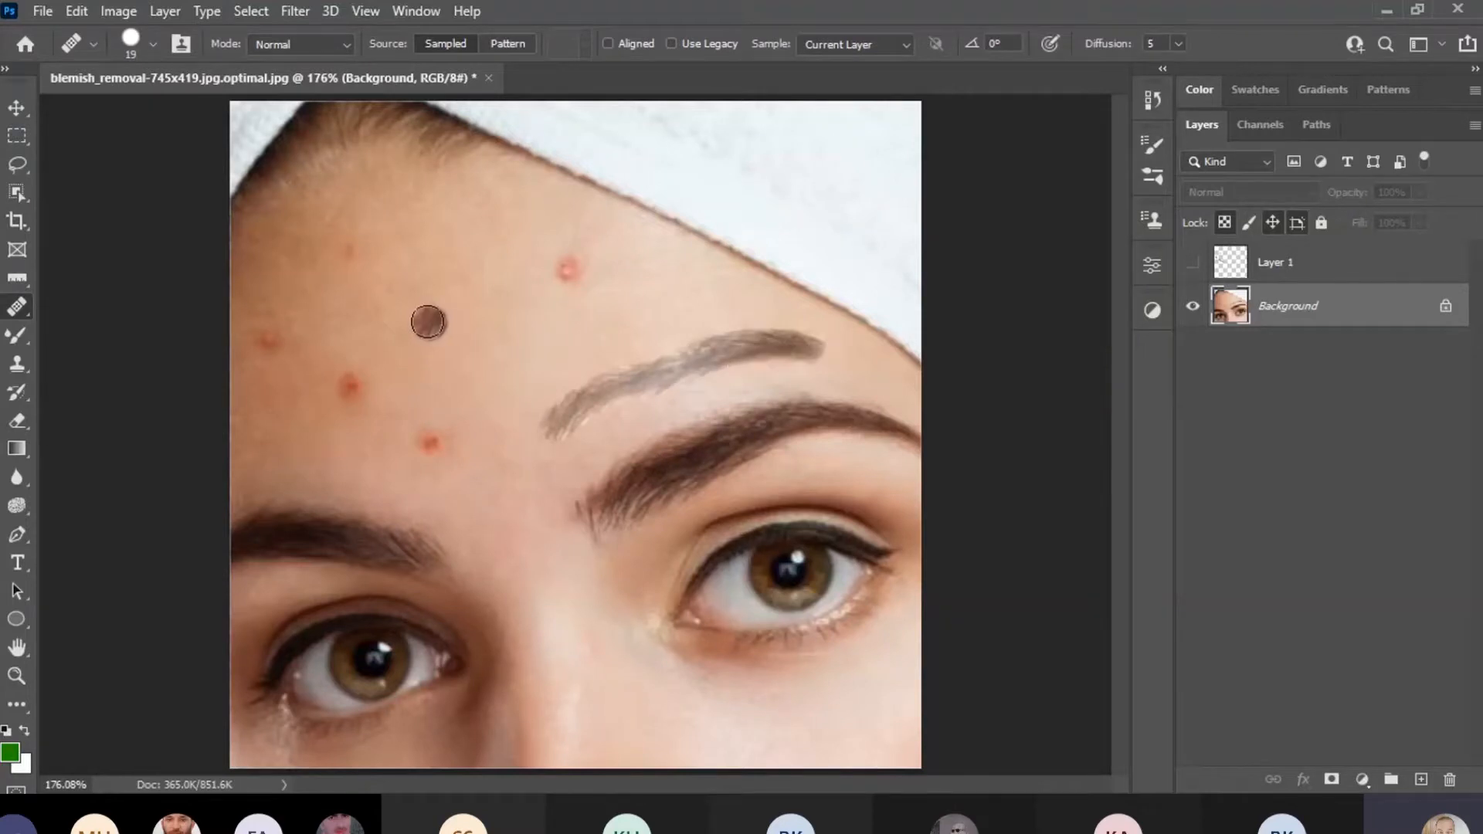
pyautogui.moveTo(427, 321)
pyautogui.mouseDown()
pyautogui.moveTo(545, 268)
pyautogui.moveTo(630, 260)
pyautogui.moveTo(653, 176)
pyautogui.moveTo(728, 270)
pyautogui.moveTo(710, 294)
pyautogui.moveTo(575, 315)
pyautogui.moveTo(630, 317)
pyautogui.moveTo(661, 393)
pyautogui.moveTo(650, 430)
pyautogui.moveTo(552, 380)
pyautogui.mouseUp()
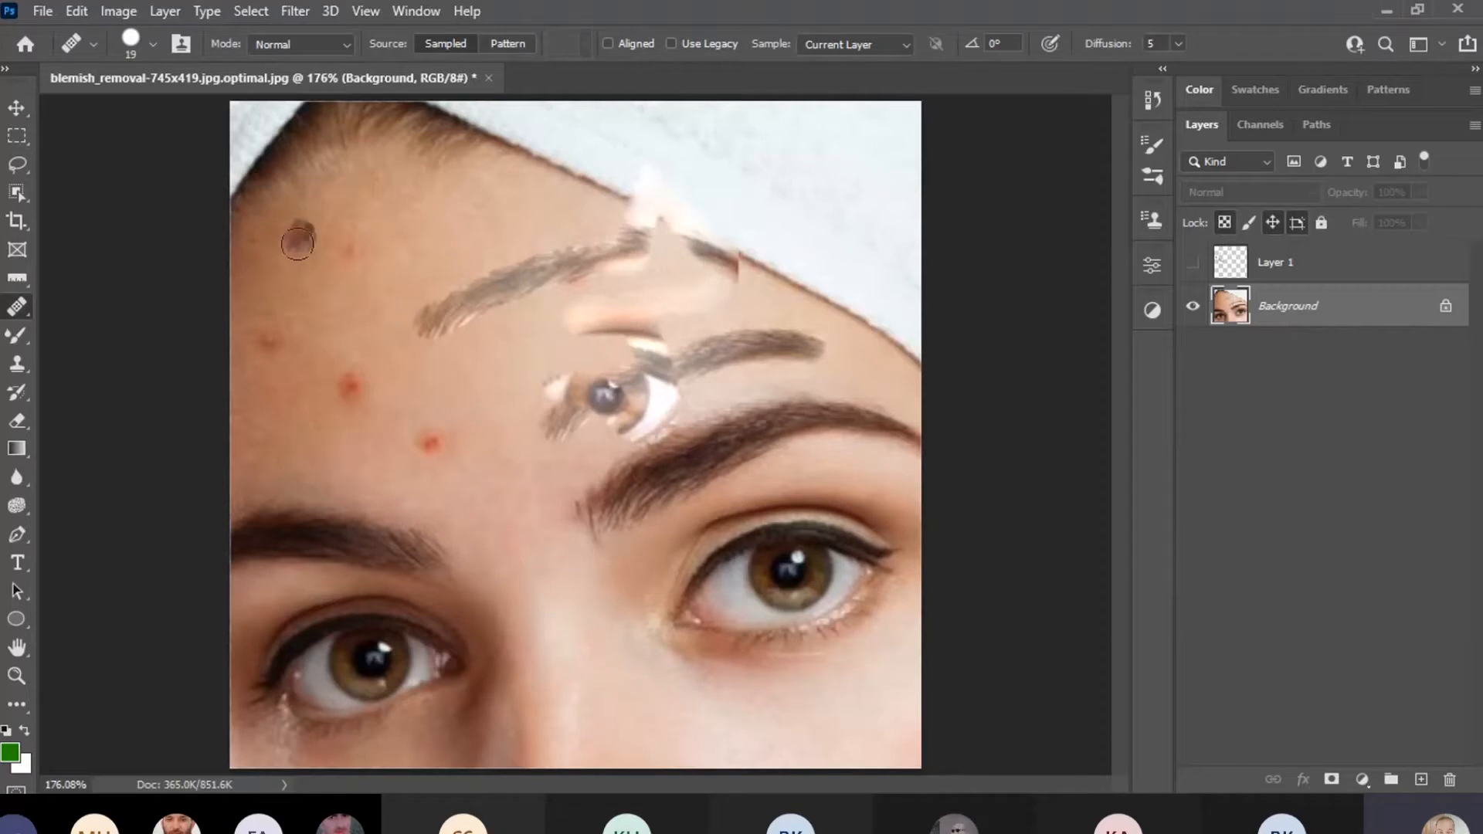
pyautogui.moveTo(291, 248)
pyautogui.mouseDown()
pyautogui.moveTo(425, 175)
pyautogui.moveTo(596, 138)
pyautogui.moveTo(510, 237)
pyautogui.moveTo(471, 353)
pyautogui.moveTo(395, 267)
pyautogui.moveTo(354, 255)
pyautogui.mouseUp()
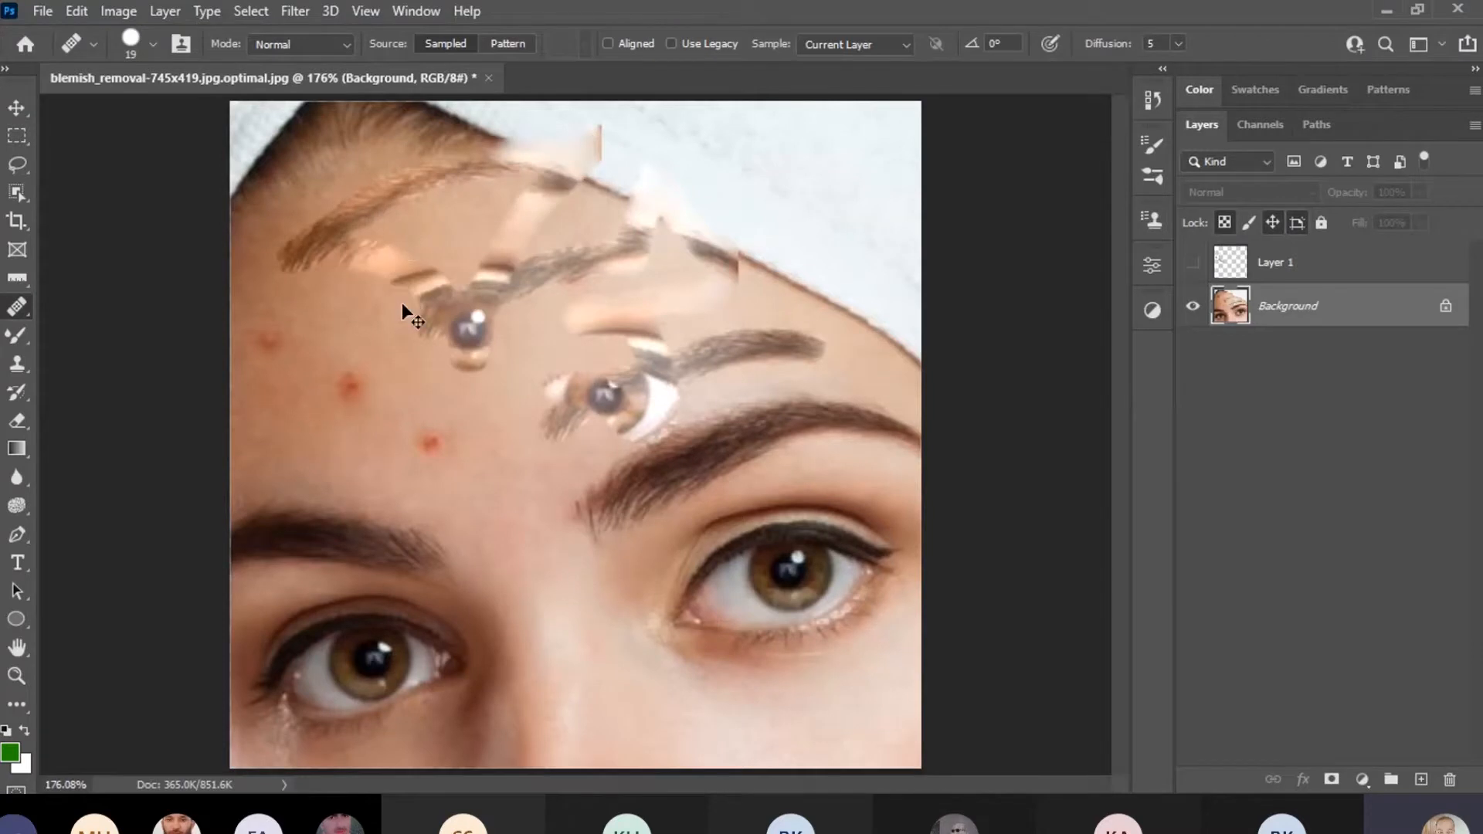
# Undo the painted eyebrow copies and the earlier hiding of Layer 1.
pyautogui.hotkey('ctrl', 'z')
pyautogui.hotkey('ctrl', 'z')
pyautogui.hotkey('ctrl', 'z')
pyautogui.hotkey('ctrl', 'z')
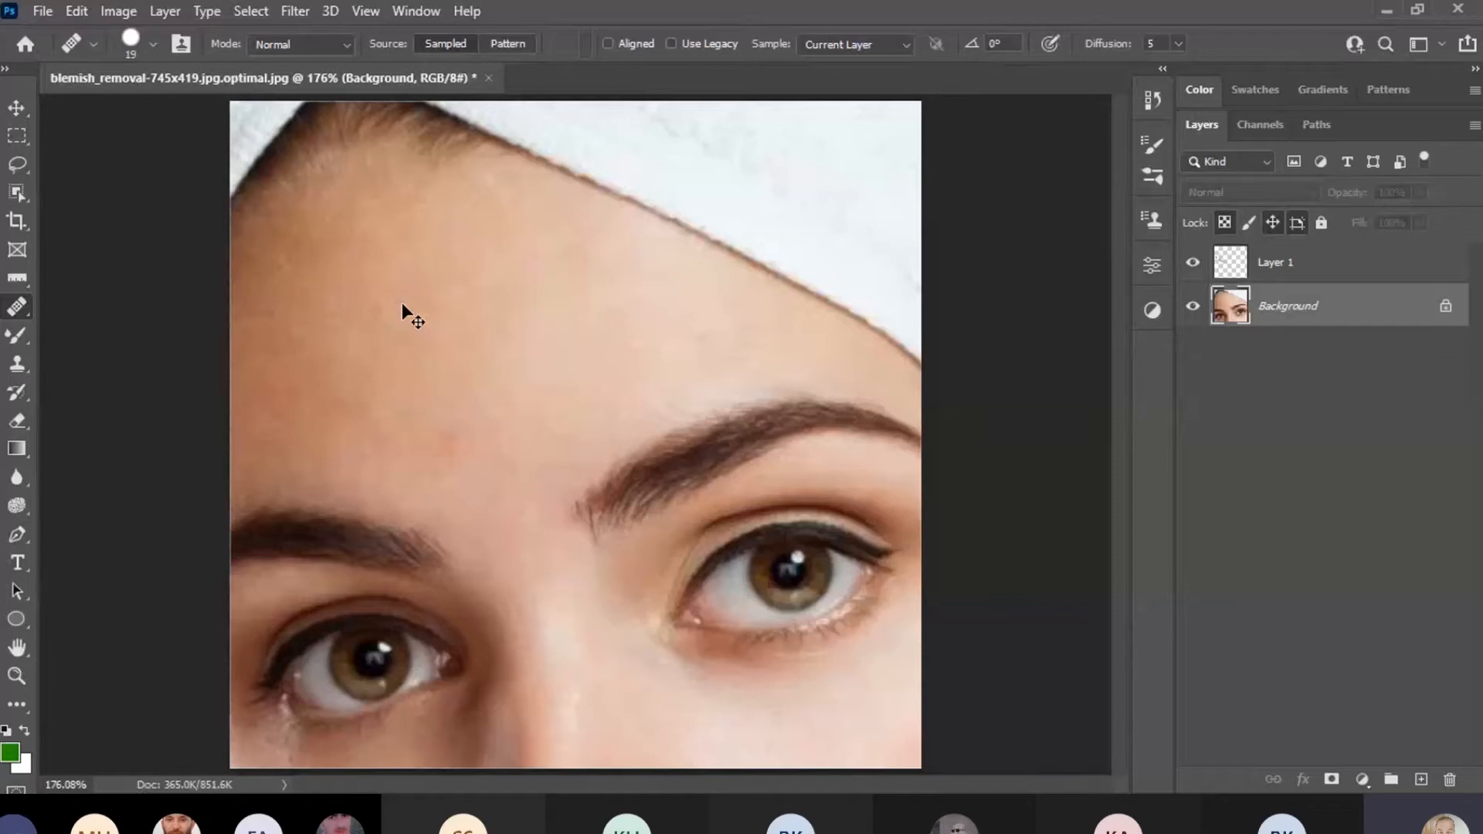
# Compare the portrait with and without the Layer 1 retouching, leaving the layer shown.
pyautogui.click(1194, 263)
pyautogui.click(1194, 262)
pyautogui.click(1193, 263)
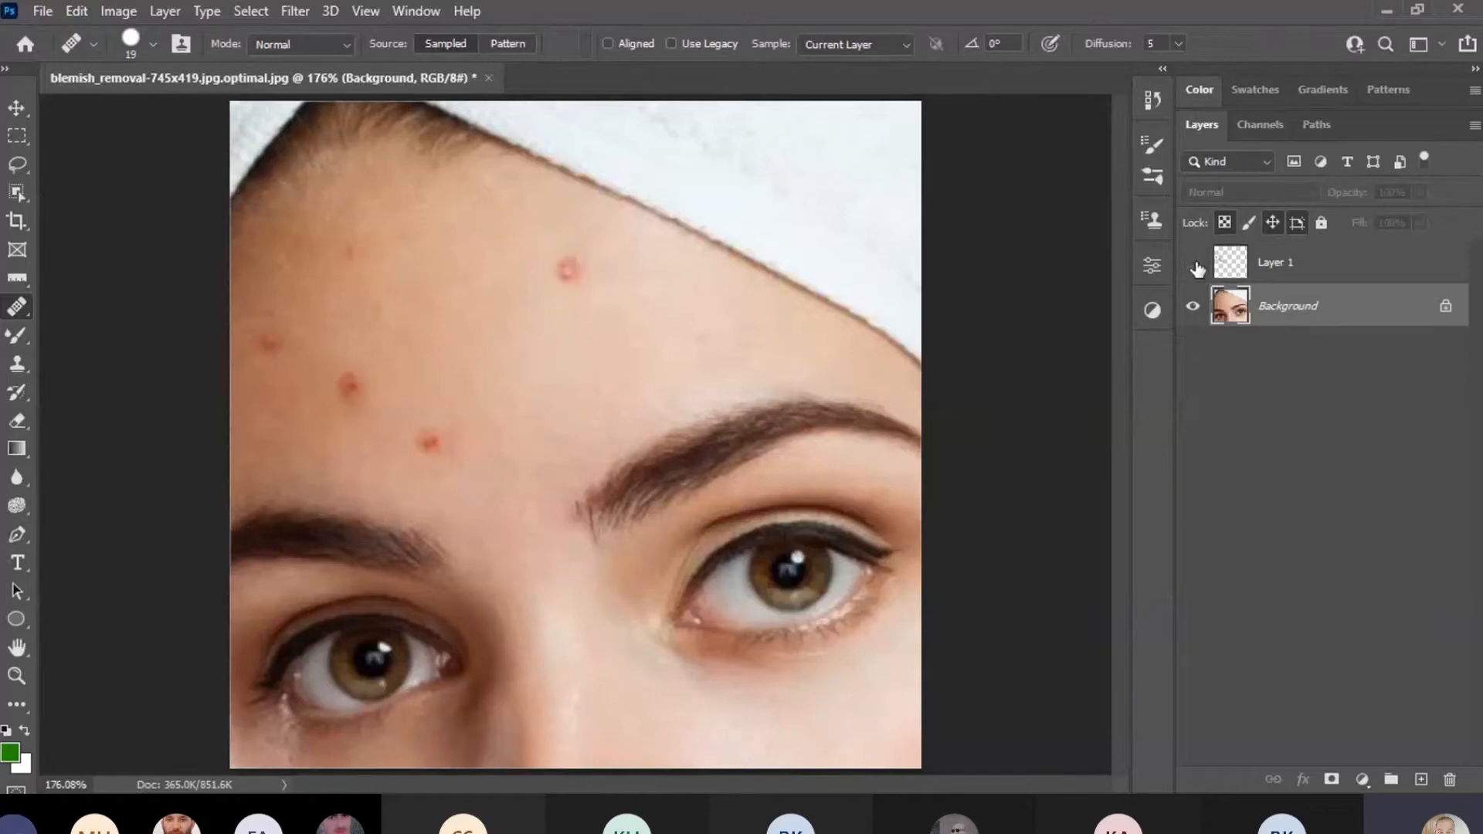
pyautogui.click(1195, 264)
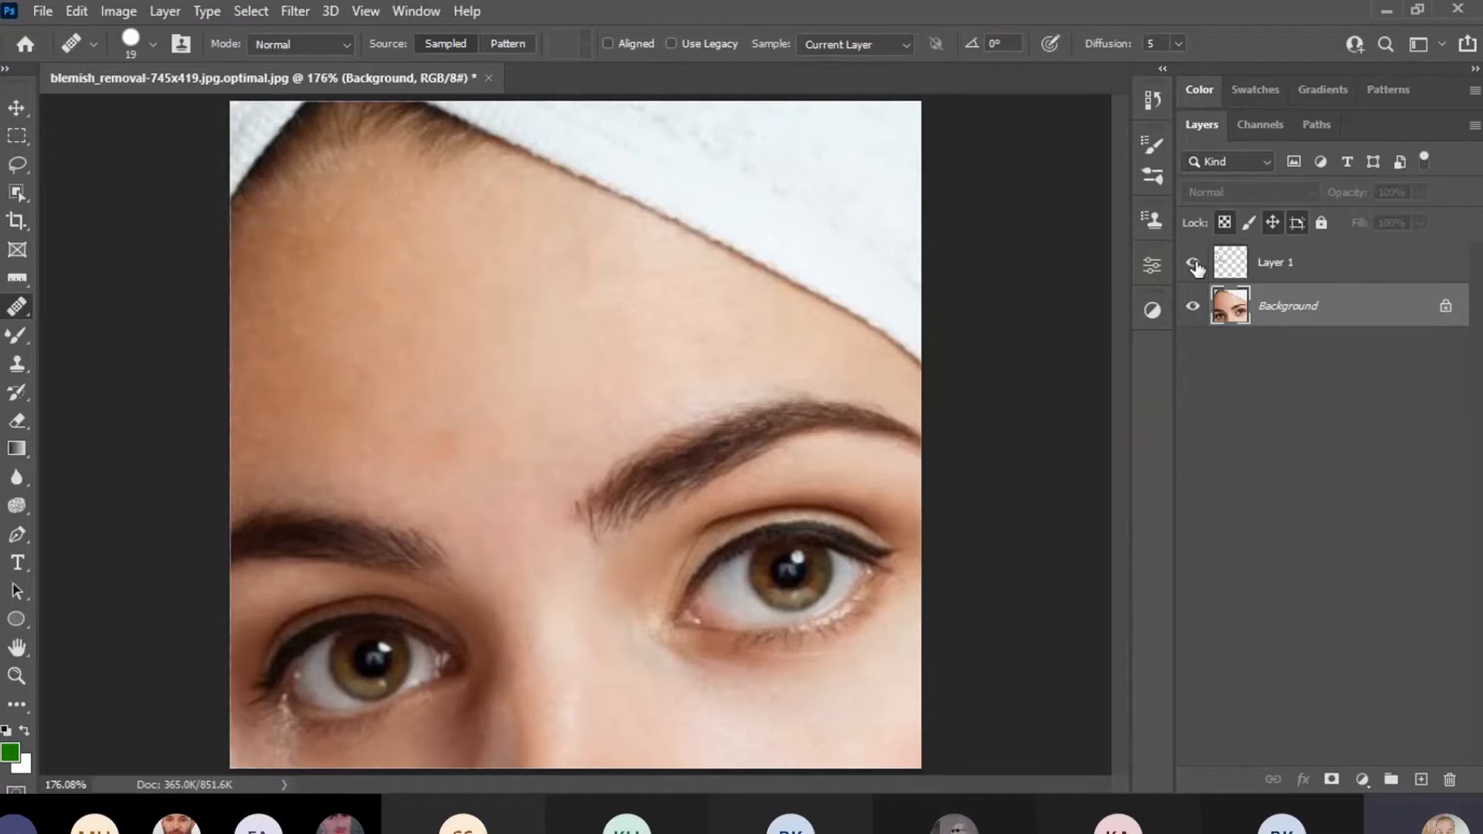
# Delete the retouched Layer 1 and add a new empty layer above the Background.
pyautogui.click(1193, 263)
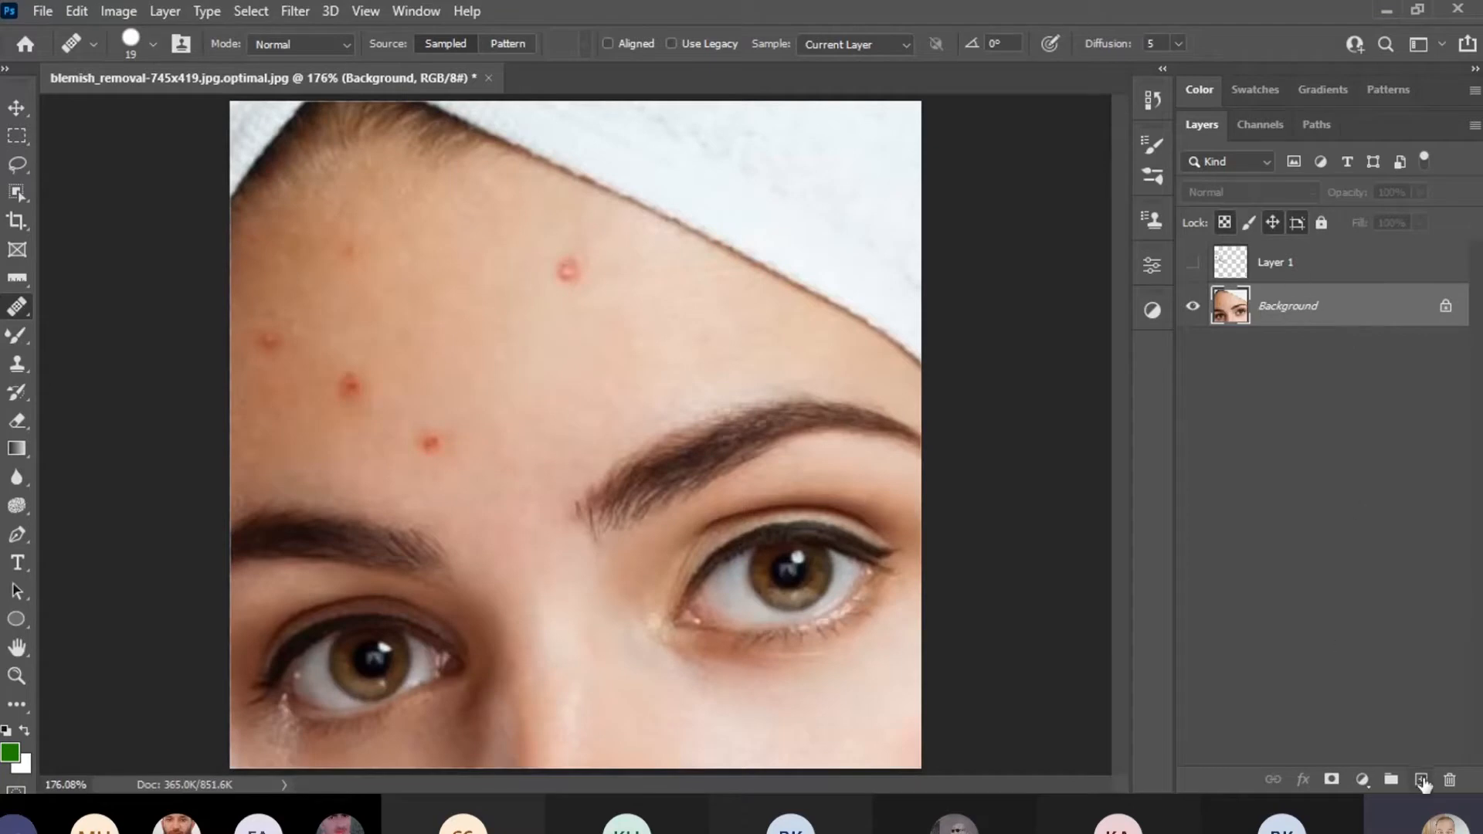
pyautogui.click(1192, 307)
pyautogui.click(1193, 307)
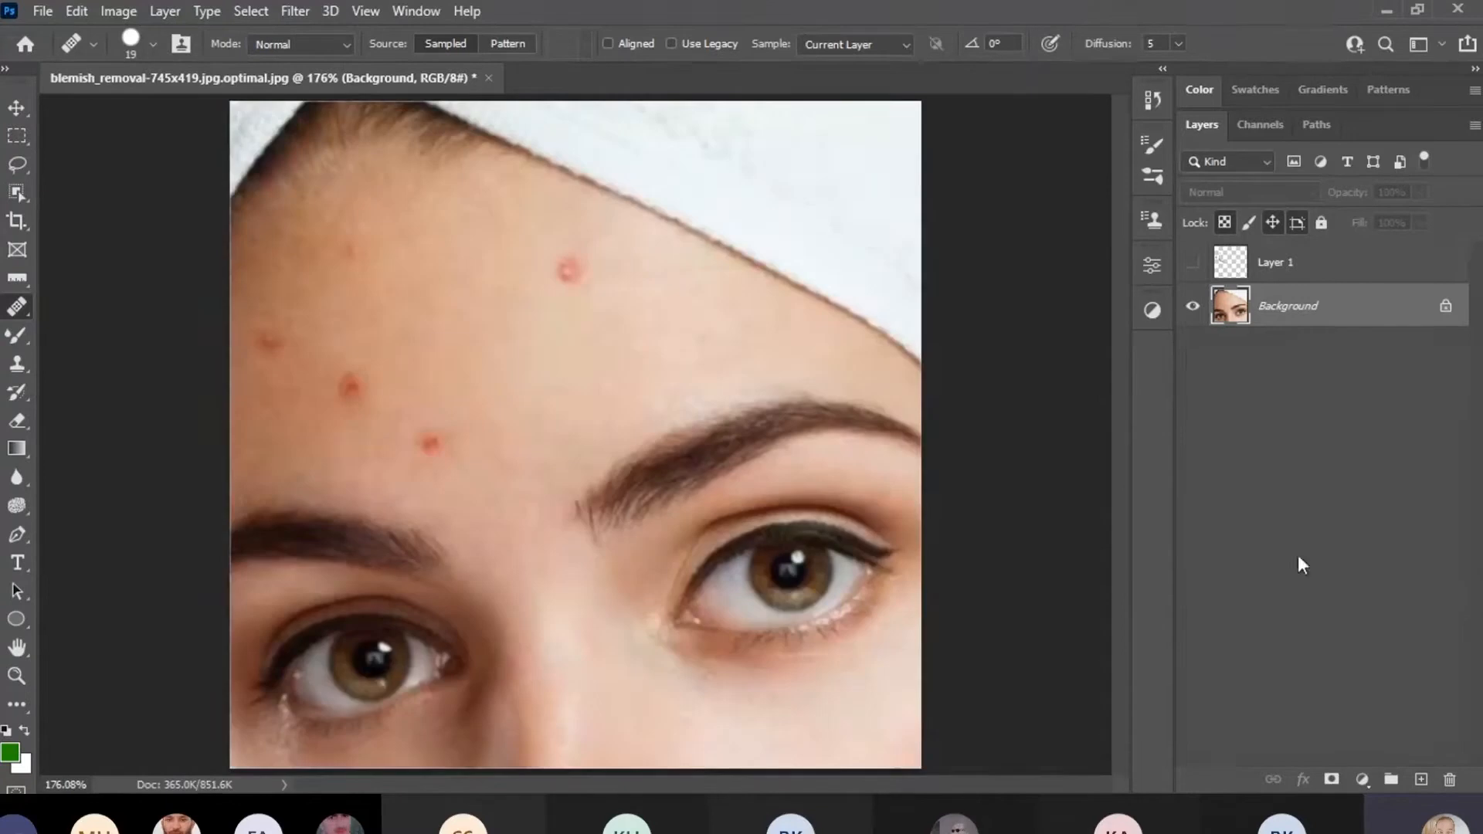
pyautogui.click(1298, 265)
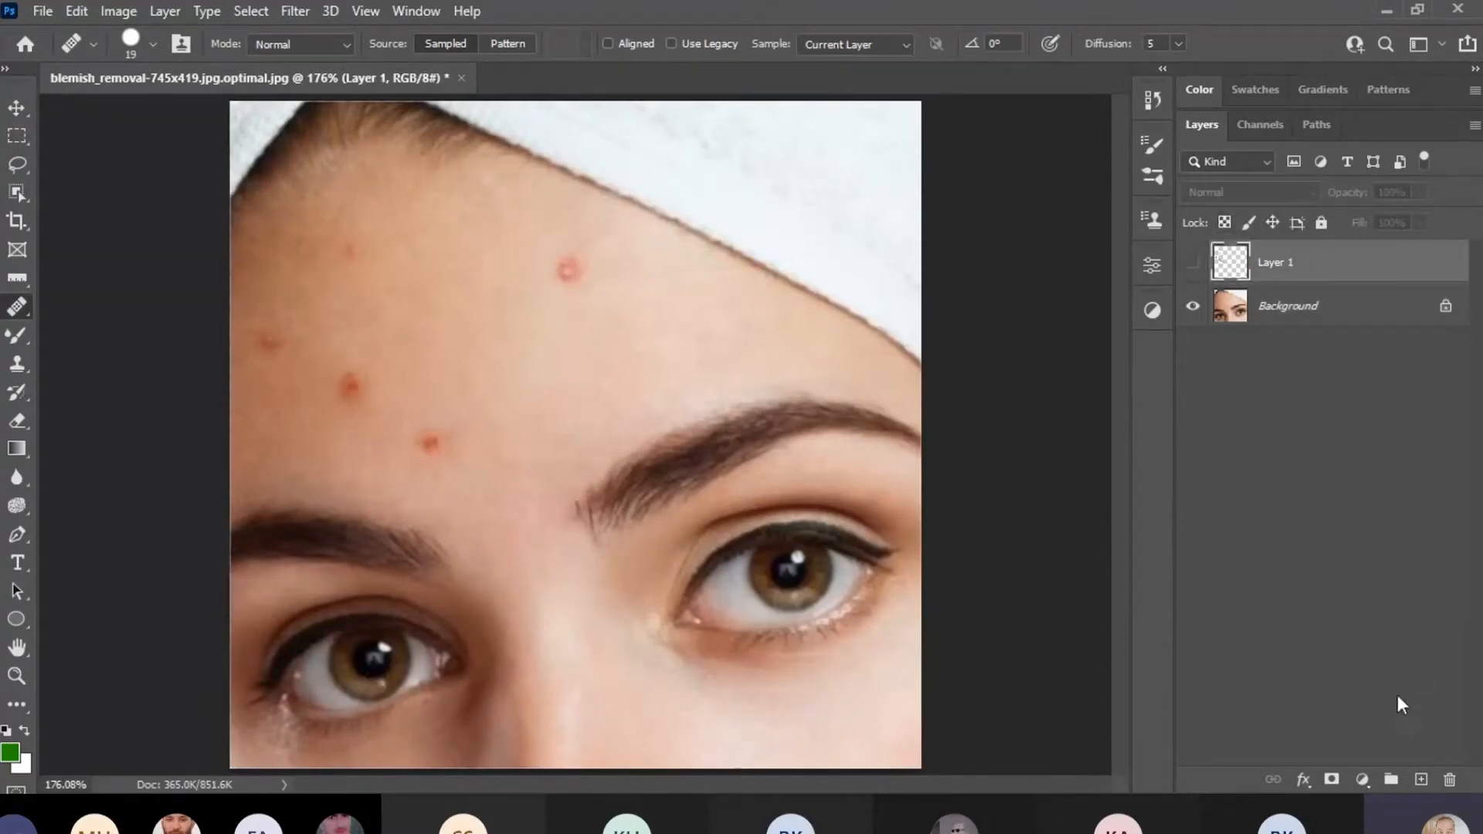
pyautogui.click(1450, 782)
pyautogui.click(648, 317)
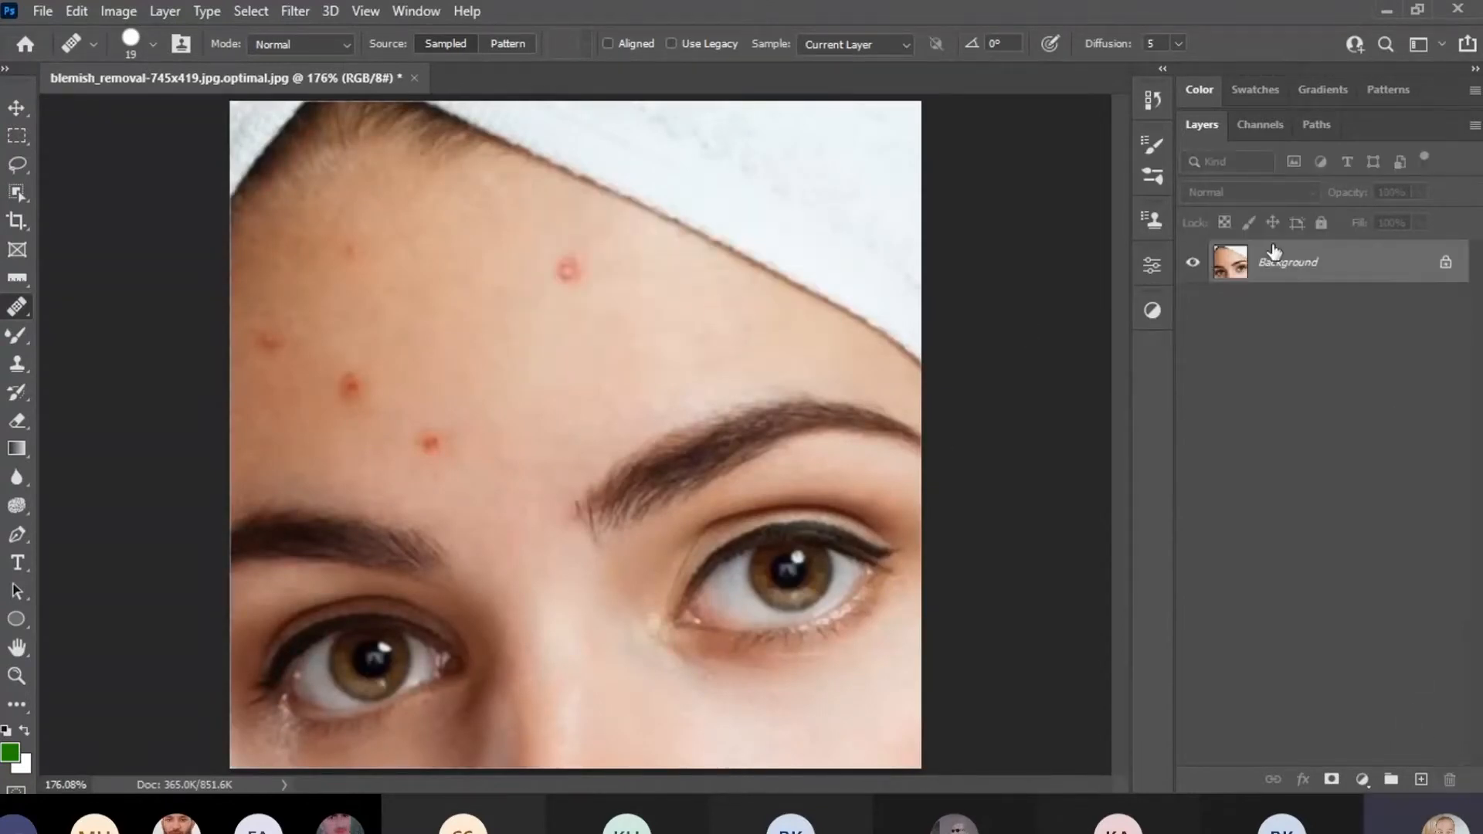
pyautogui.click(1420, 780)
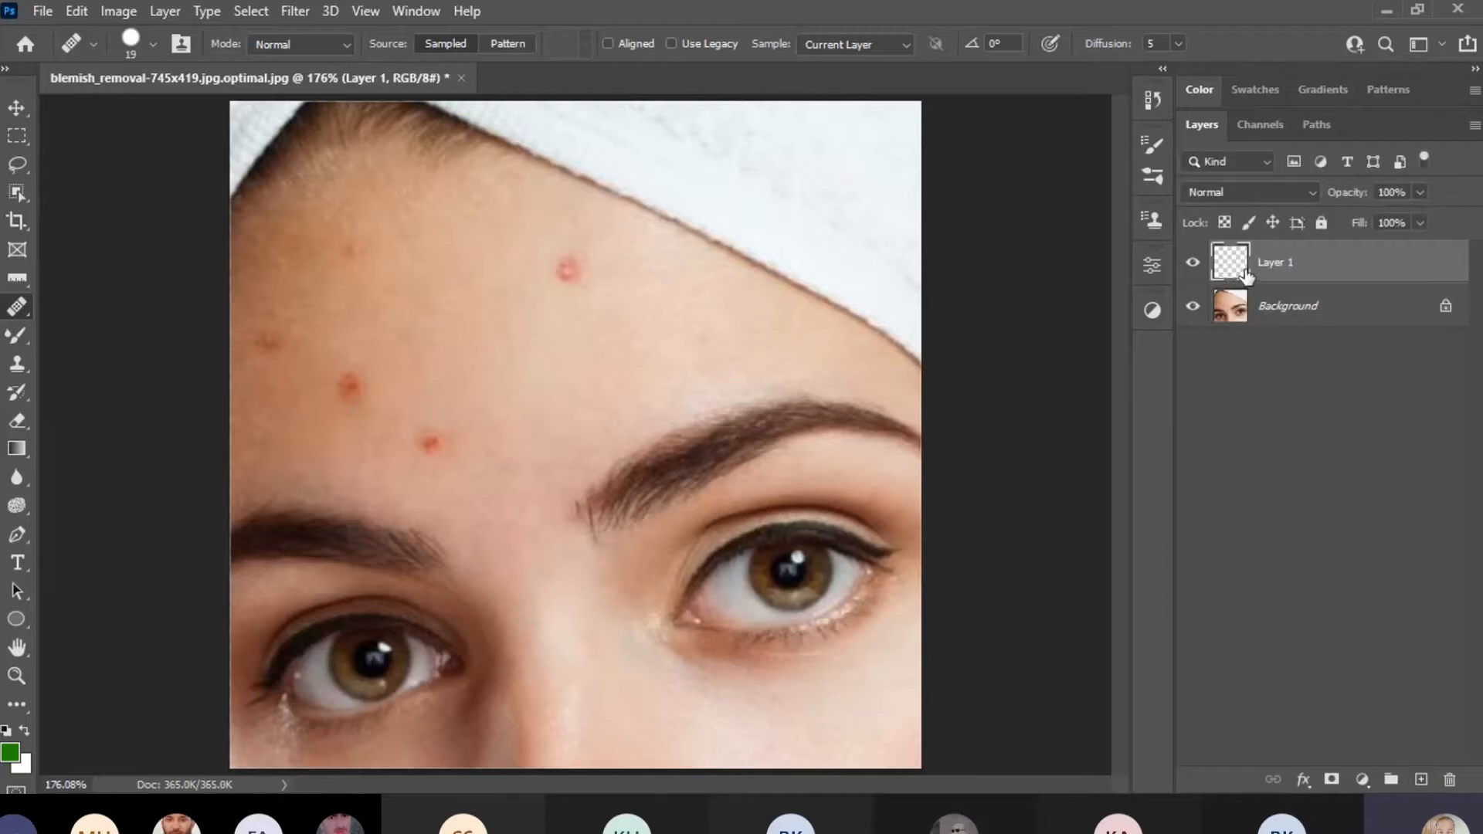
pyautogui.click(1191, 312)
pyautogui.click(1192, 312)
# Try to heal the large upper forehead blemish on the empty layer with the Healing Brush, sampling nearby skin from Current Layer only.
pyautogui.rightClick(17, 306)
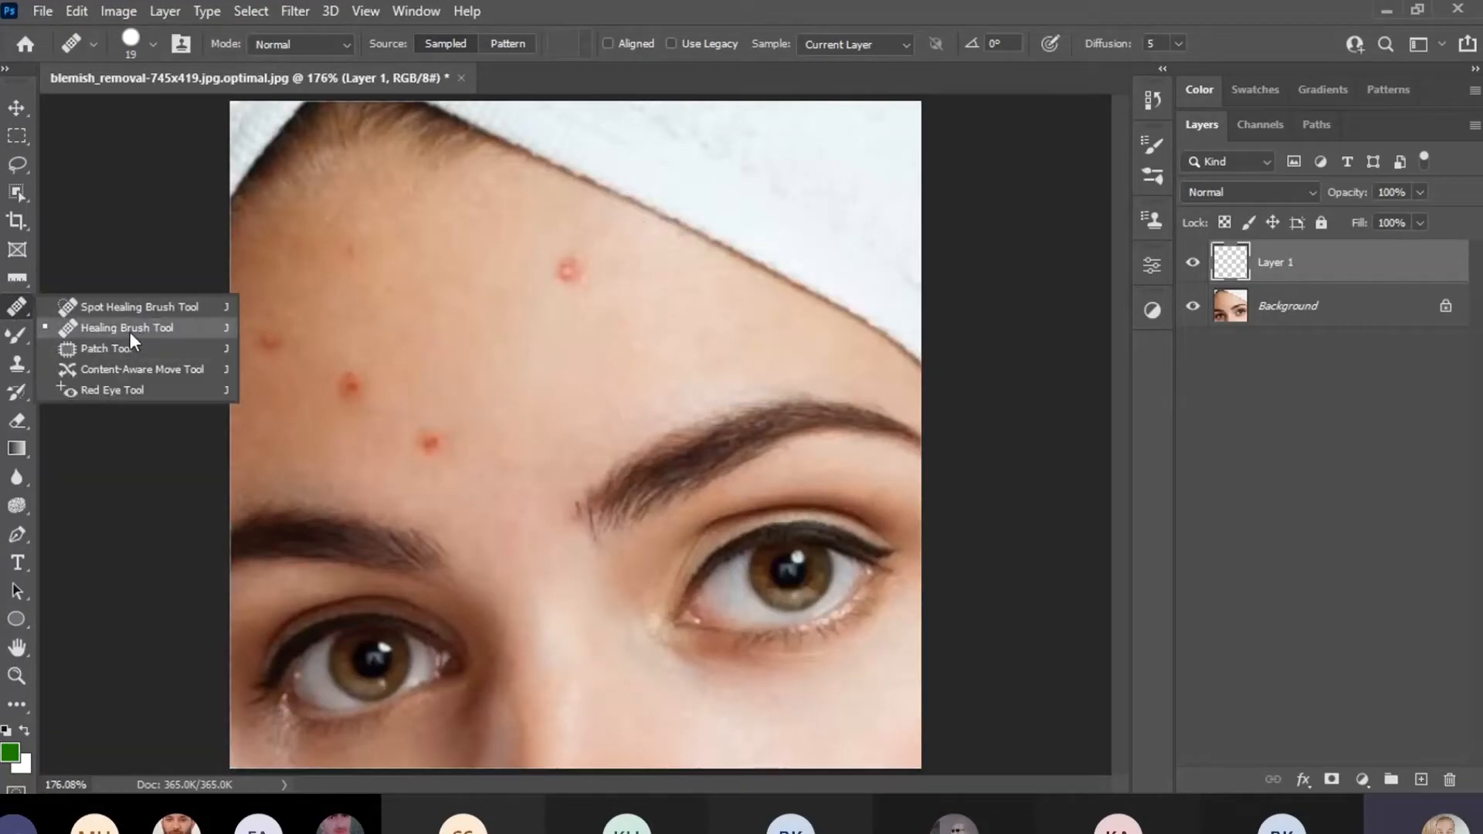
pyautogui.click(120, 330)
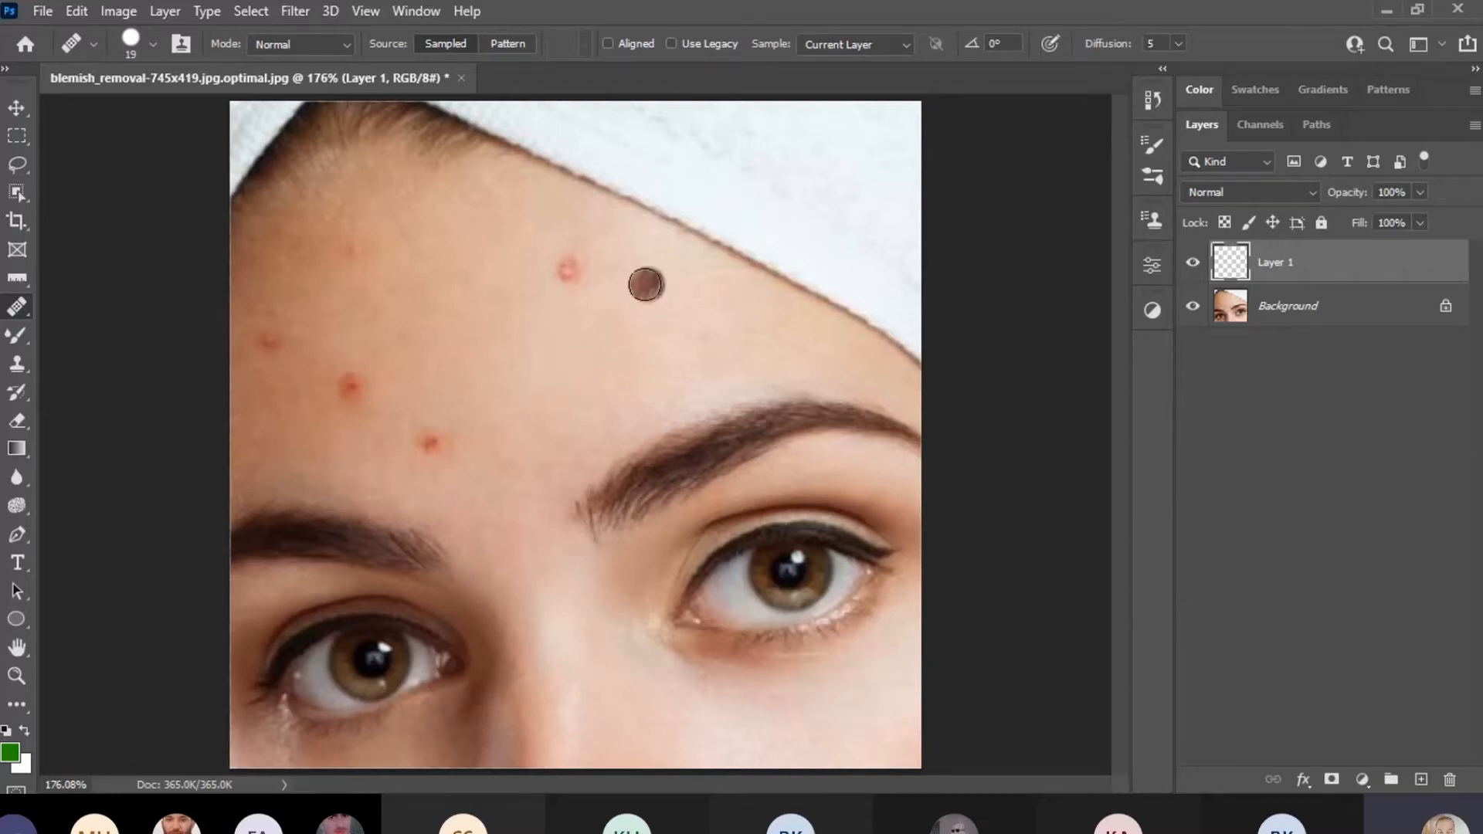
pyautogui.press('alt')
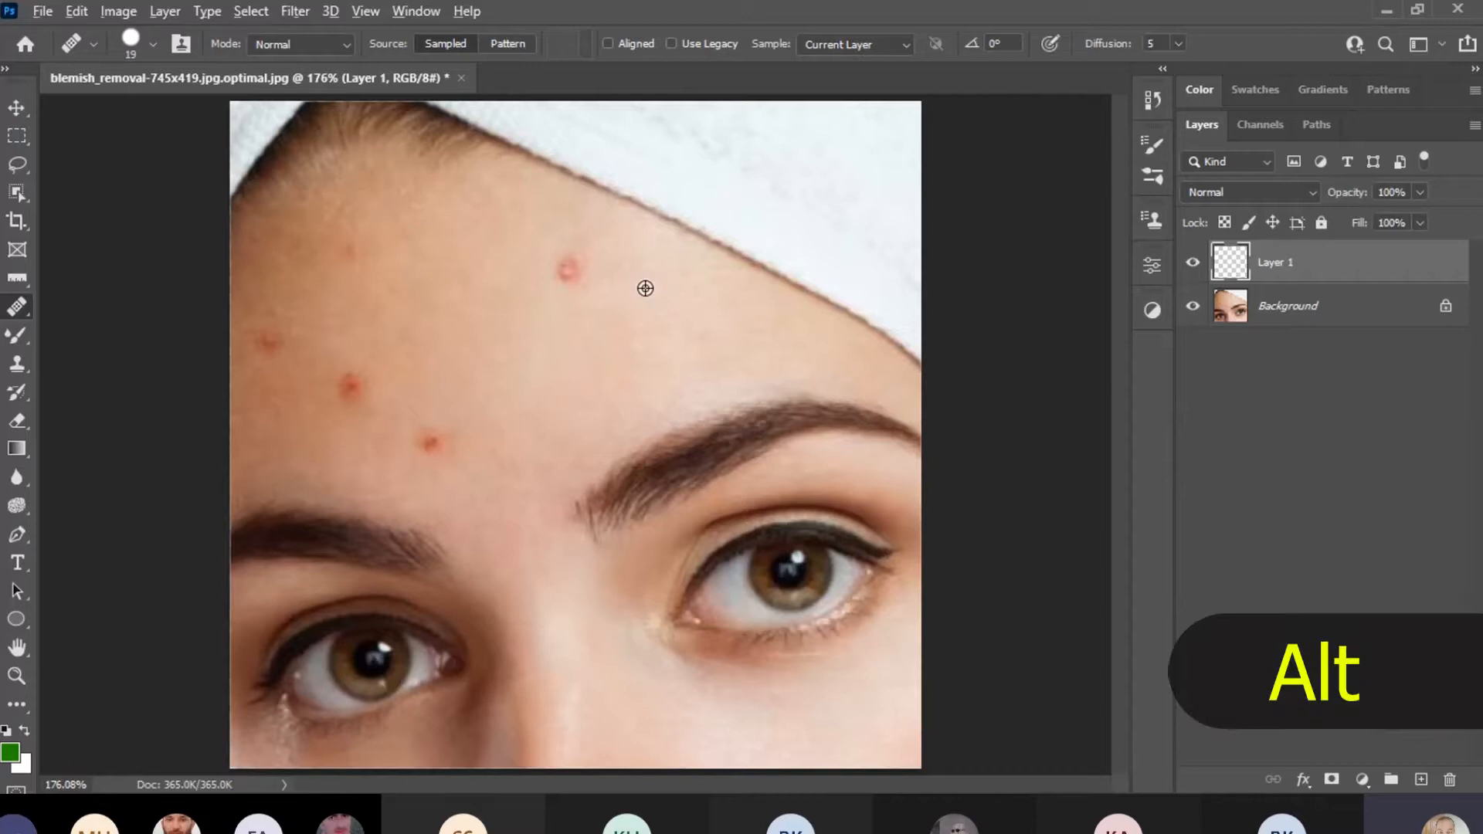
pyautogui.keyDown('alt'); pyautogui.click(644, 288); pyautogui.keyUp('alt')
pyautogui.click(567, 270)
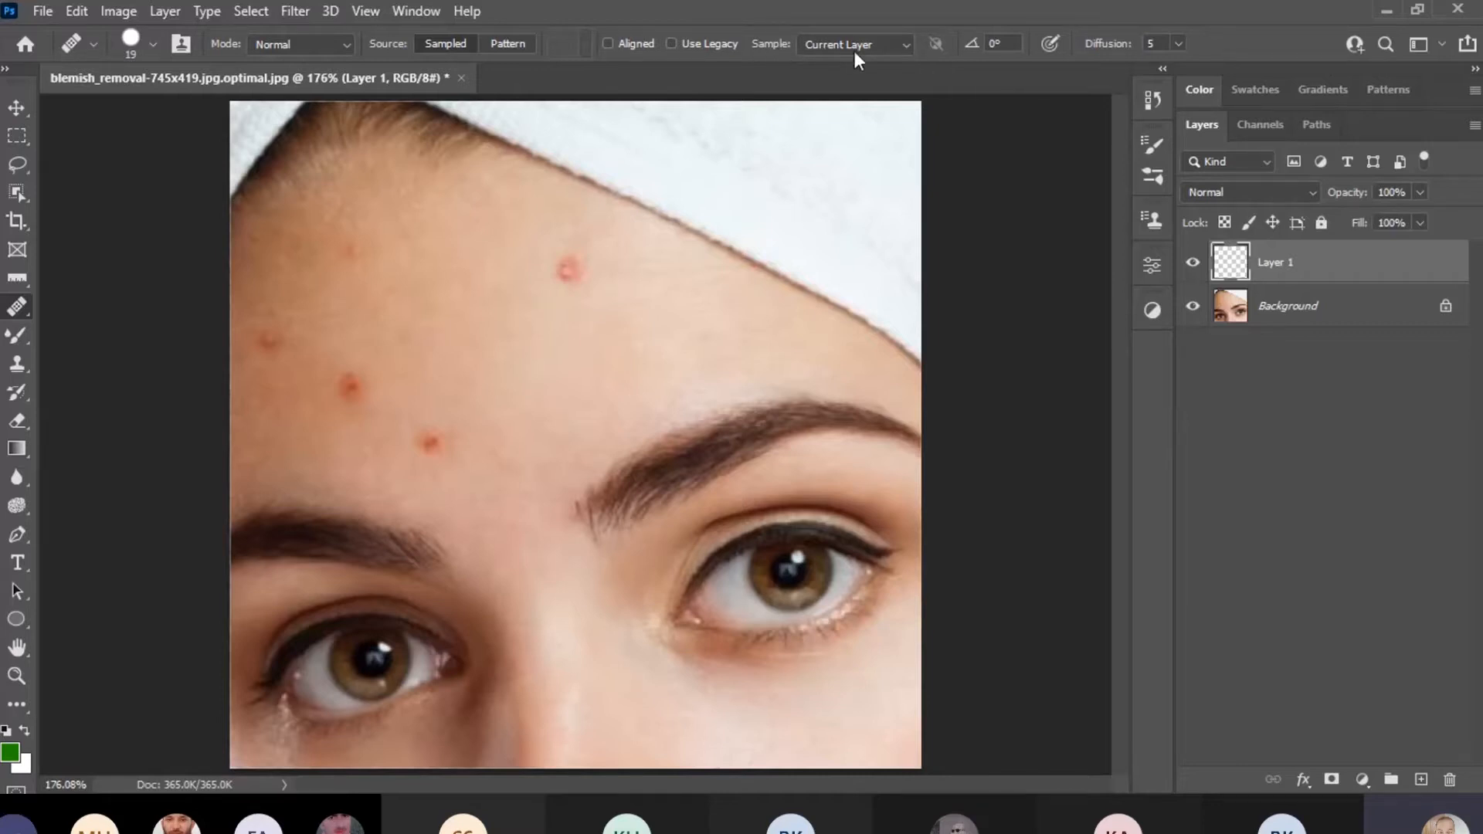
# Try the Current & Below sampling option for the Healing Brush, and settle on All Layers.
pyautogui.click(902, 45)
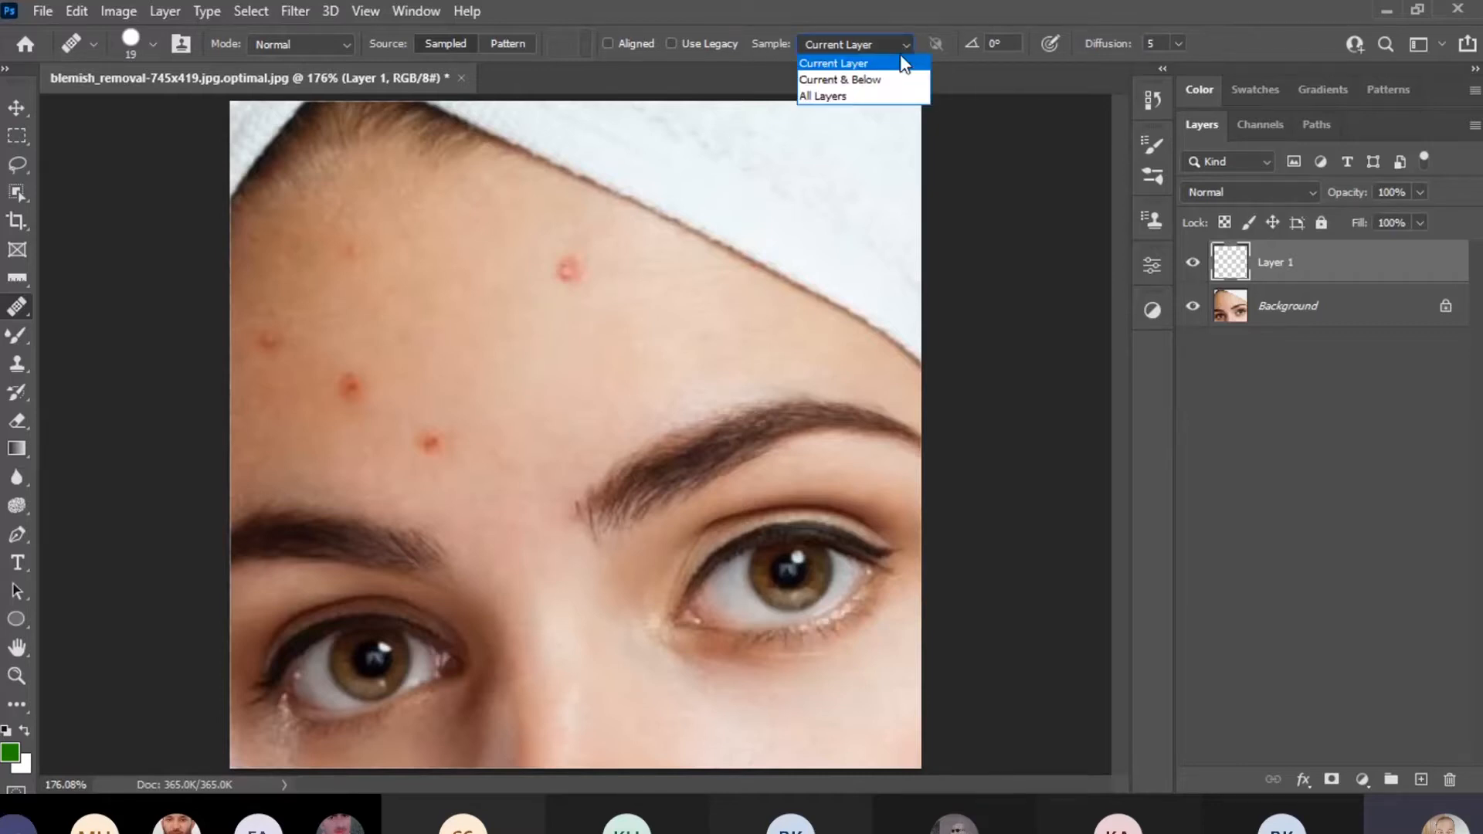
pyautogui.click(860, 82)
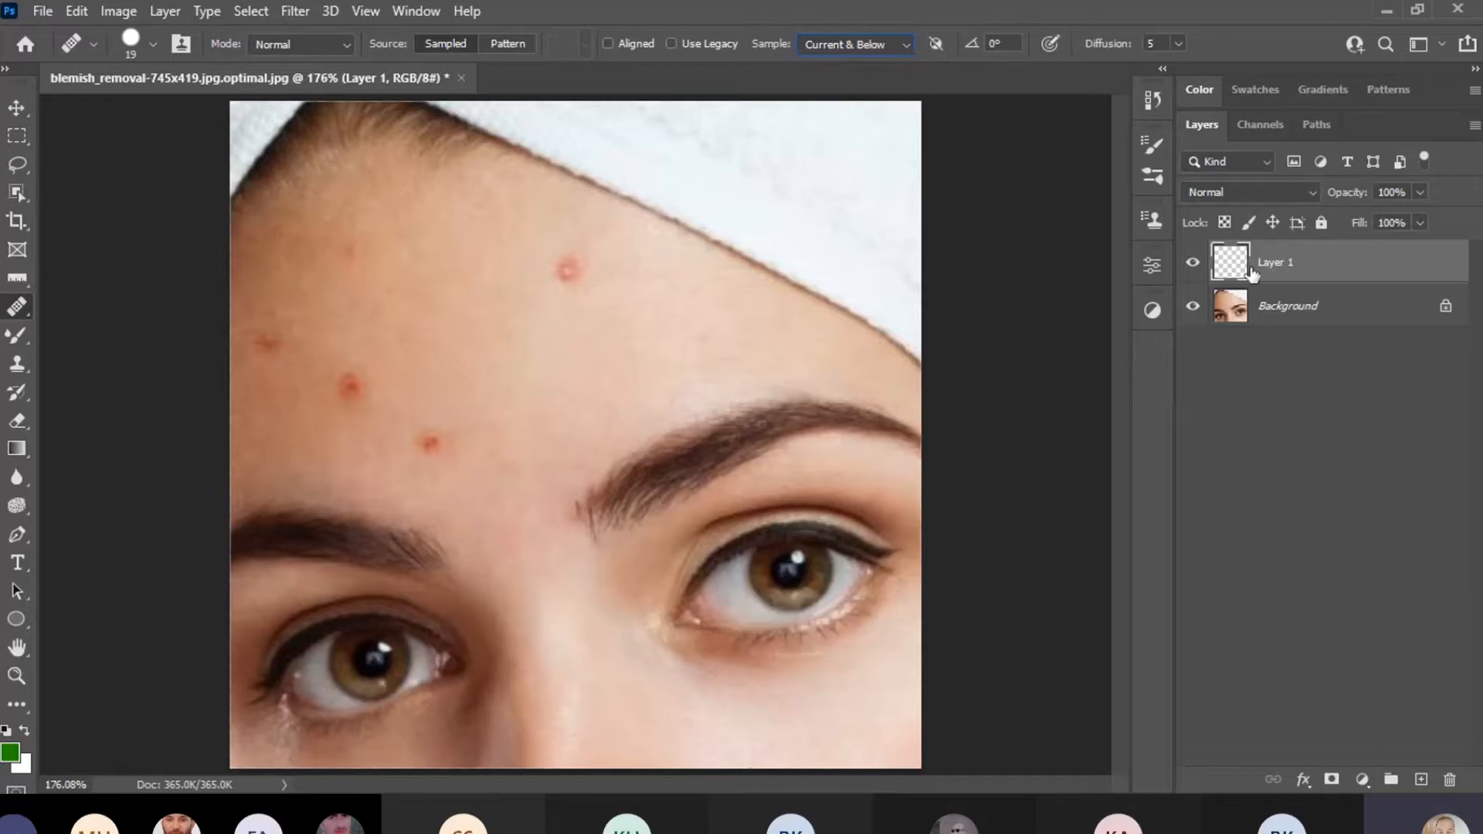
pyautogui.click(908, 45)
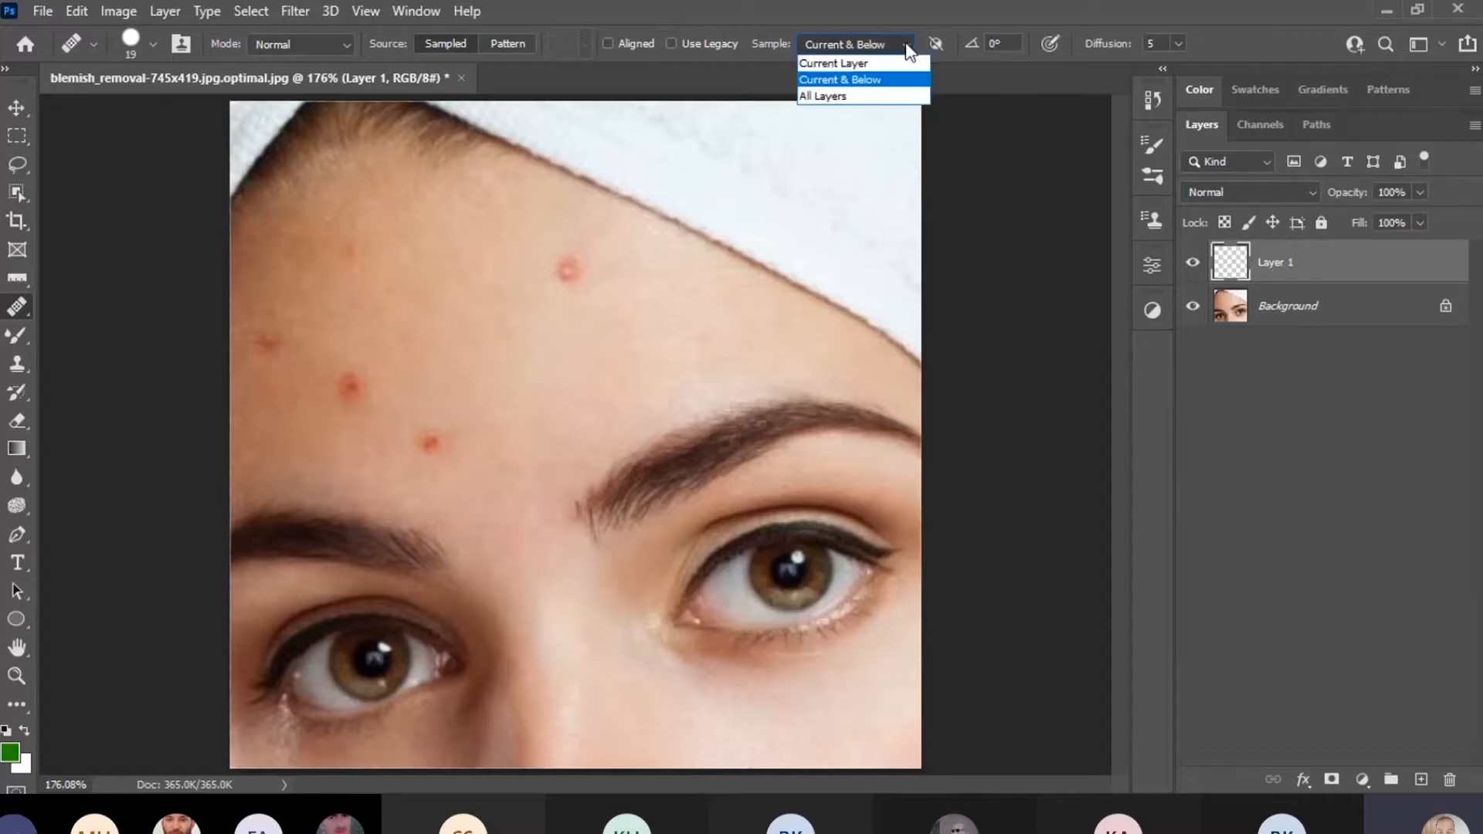
pyautogui.click(839, 98)
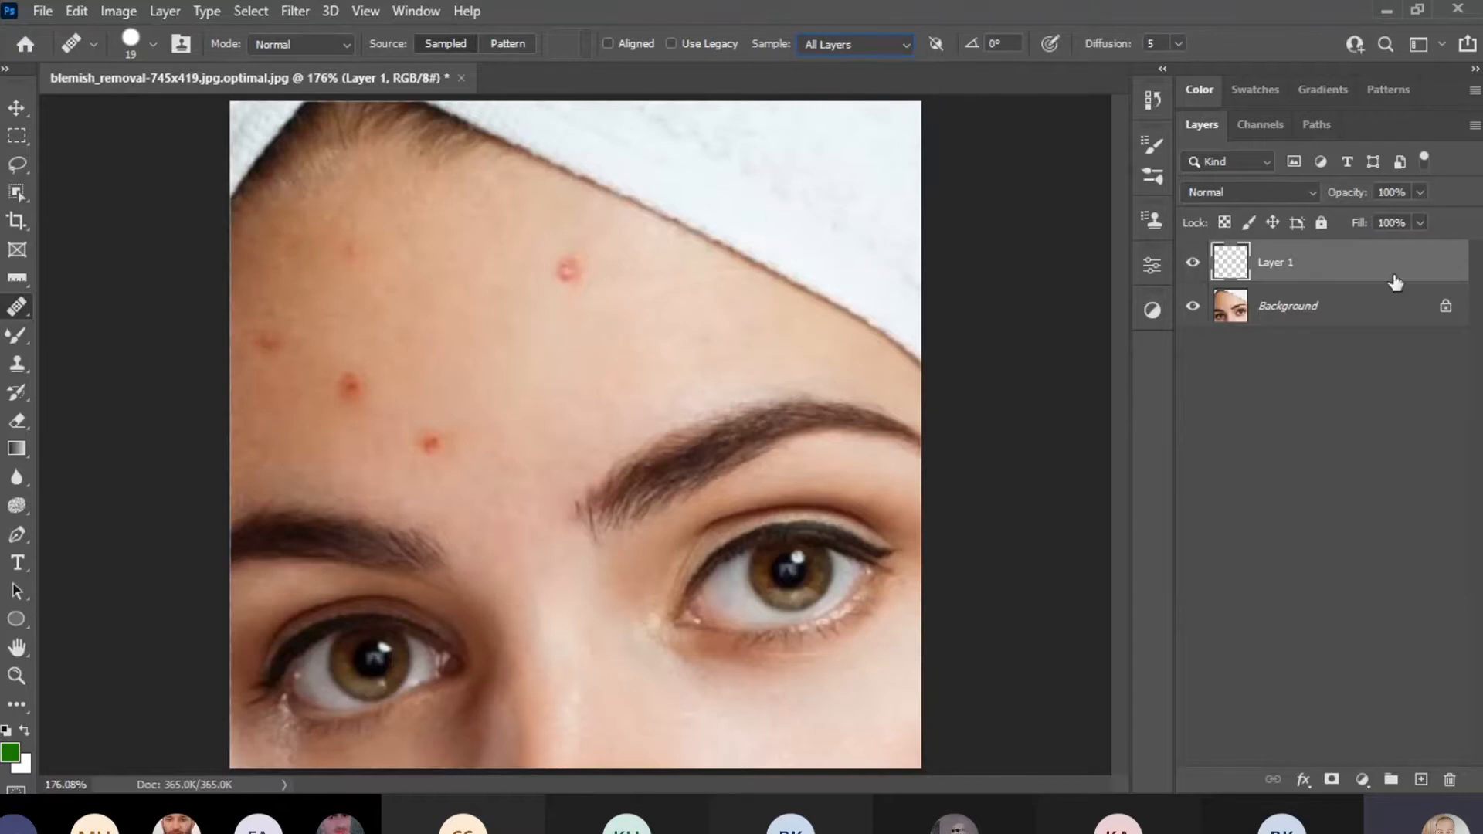
# Sample clean skin beside the large upper blemish and heal four of the red forehead blemishes on Layer 1.
pyautogui.keyDown('alt'); pyautogui.click(651, 282); pyautogui.keyUp('alt')
pyautogui.click(569, 269)
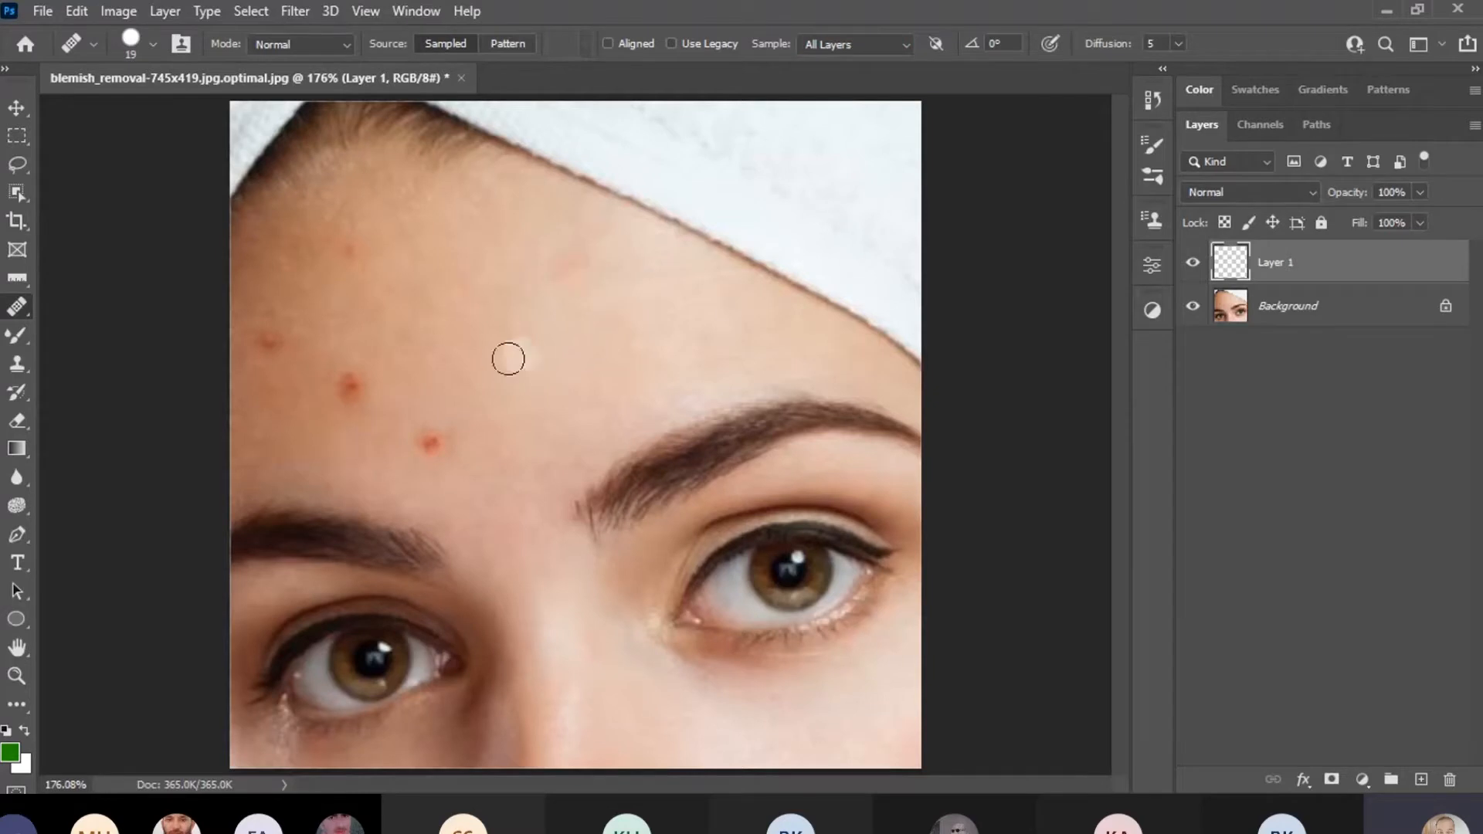
pyautogui.click(429, 441)
pyautogui.click(349, 386)
pyautogui.click(282, 354)
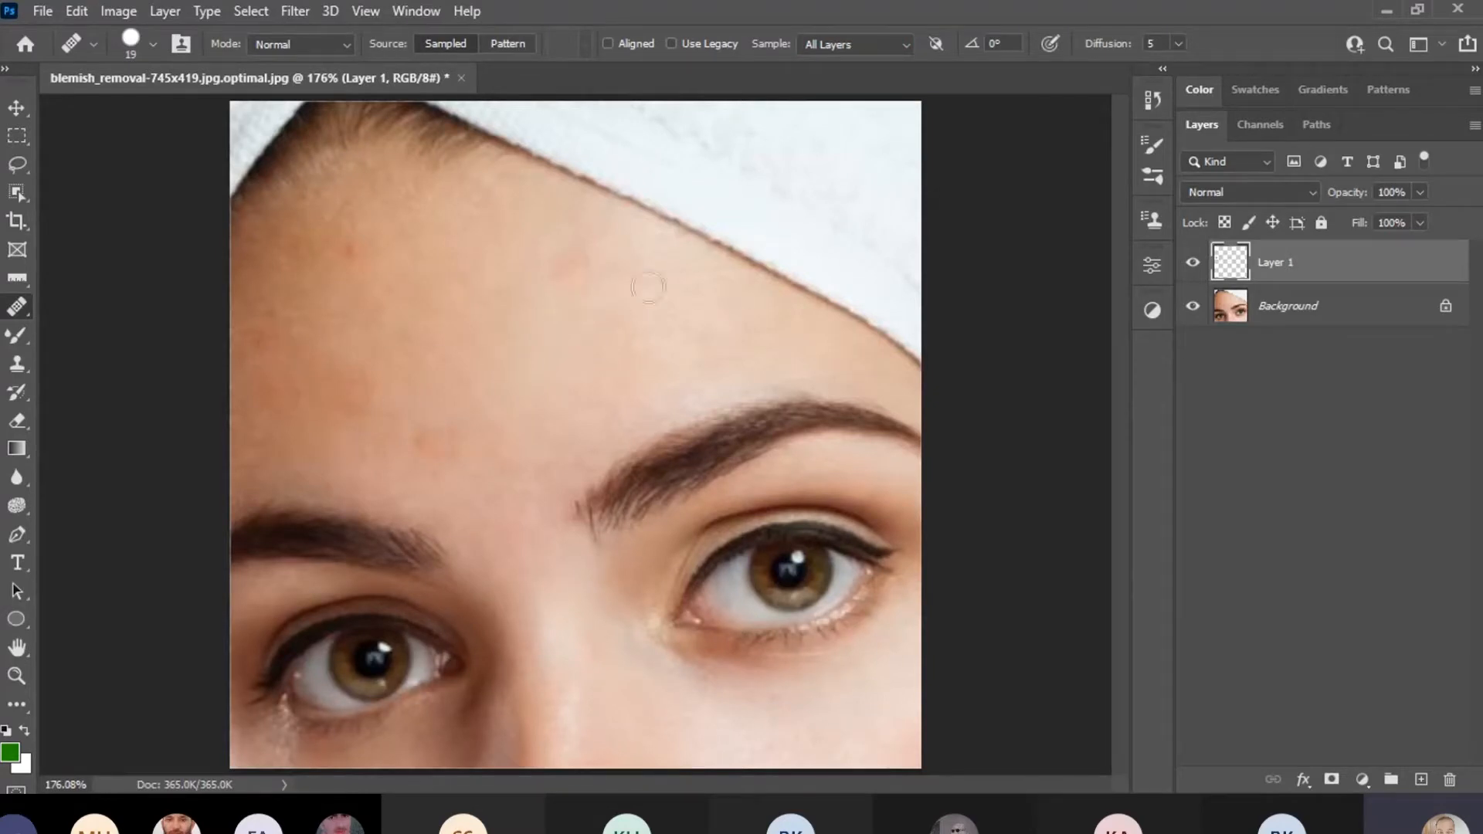
# Undo the heals on the four forehead blemishes.
pyautogui.hotkey('ctrl', 'z')
pyautogui.hotkey('ctrl', 'z')
pyautogui.hotkey('ctrl', 'z')
pyautogui.hotkey('ctrl', 'z')
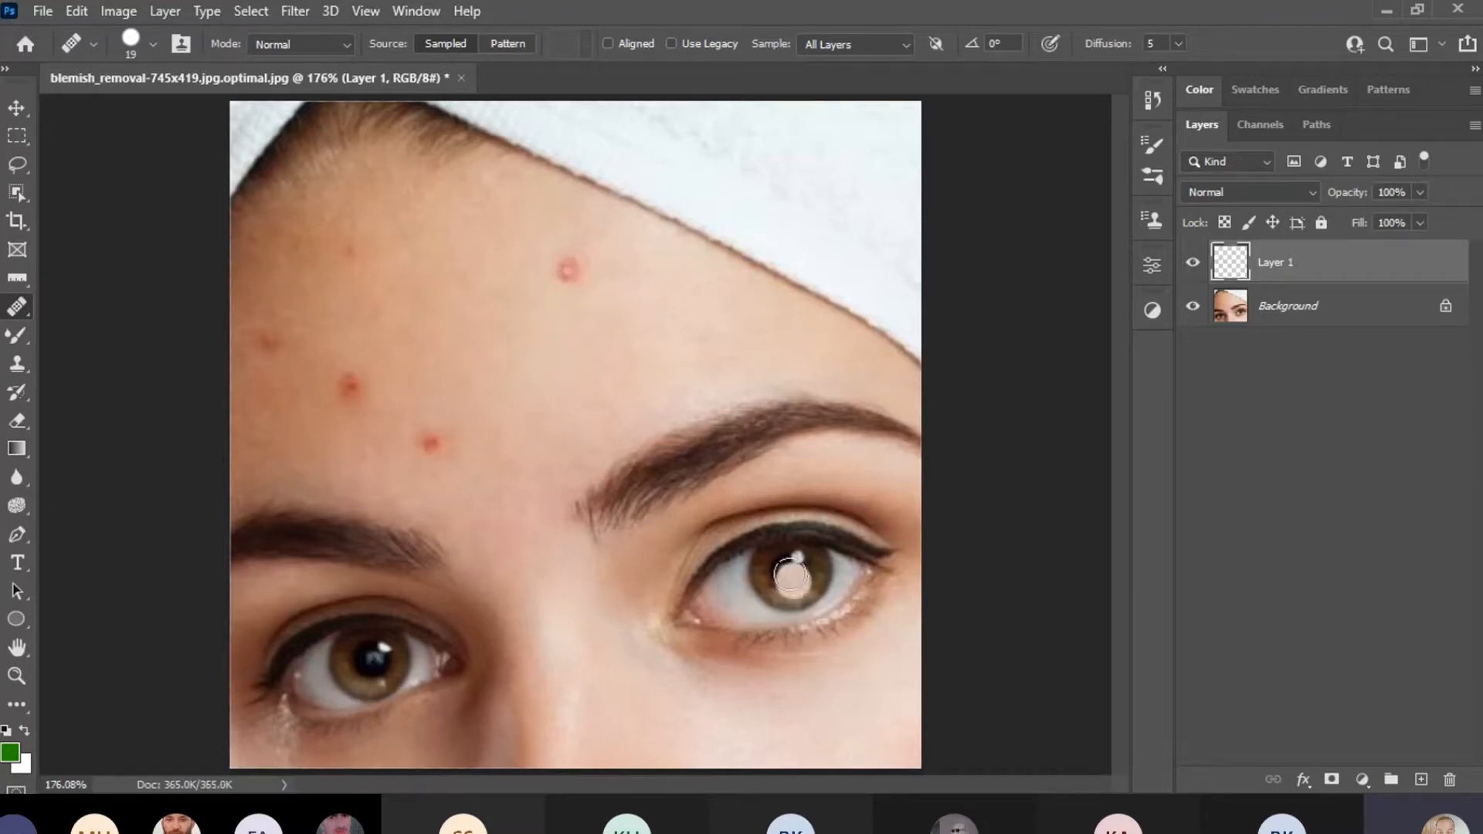
pyautogui.hotkey('ctrl', 'z')
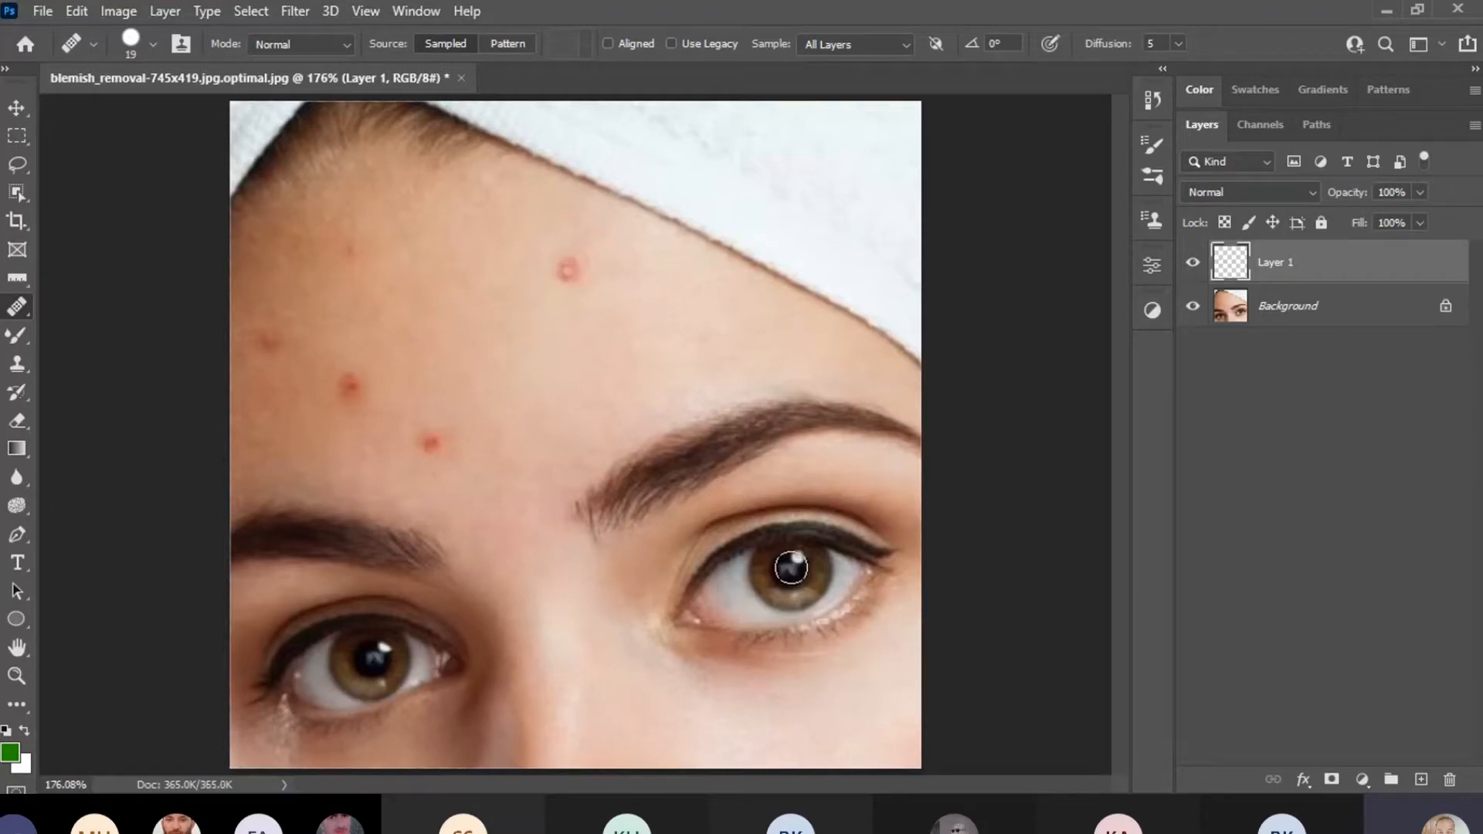
# Sample the pupil of the right-hand eye and paint copies of it over the five forehead blemishes.
pyautogui.keyDown('alt'); pyautogui.click(791, 568); pyautogui.keyUp('alt')
pyautogui.moveTo(562, 267); pyautogui.dragTo(550, 305)
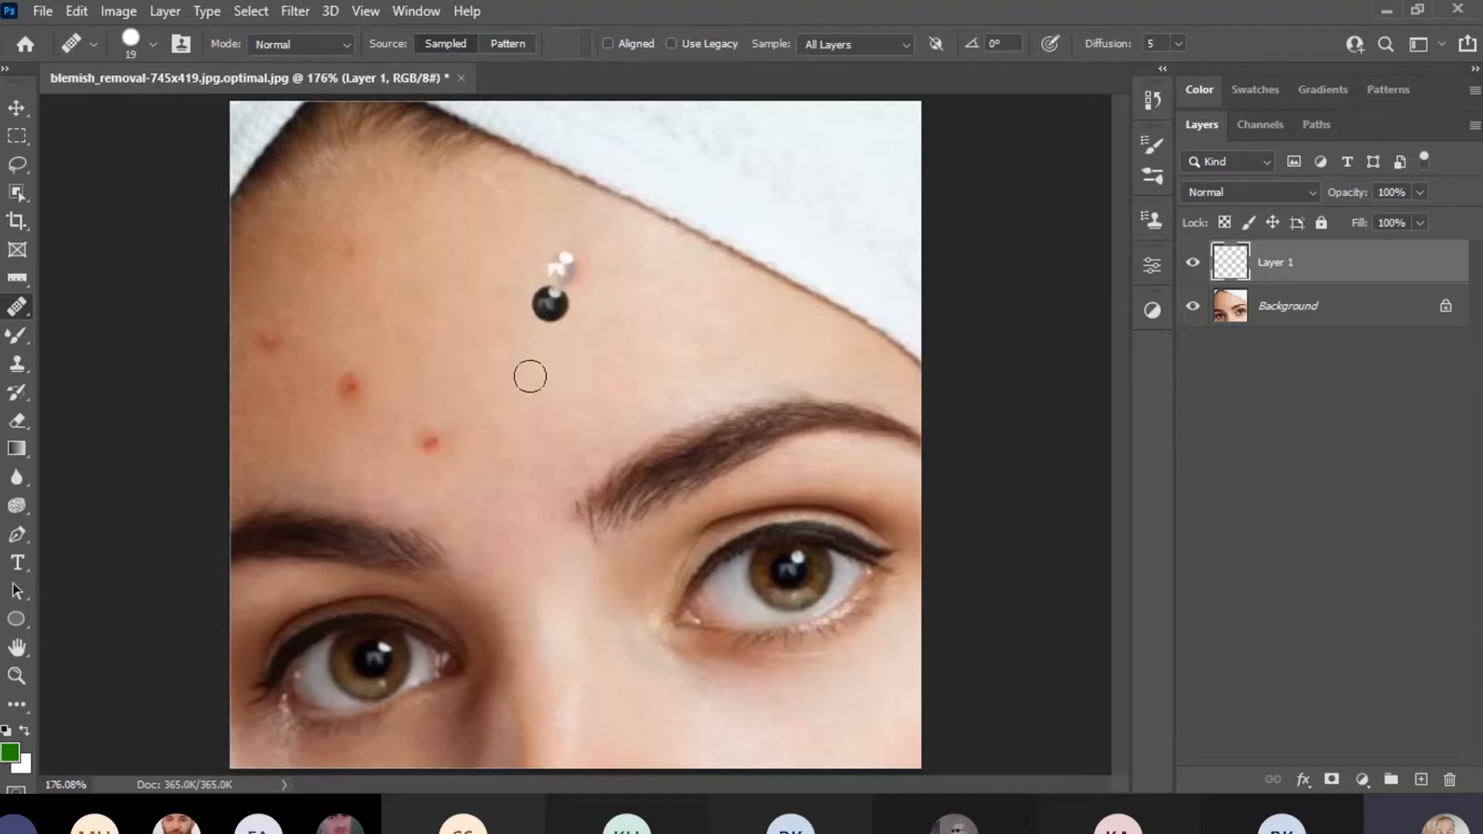
pyautogui.click(431, 443)
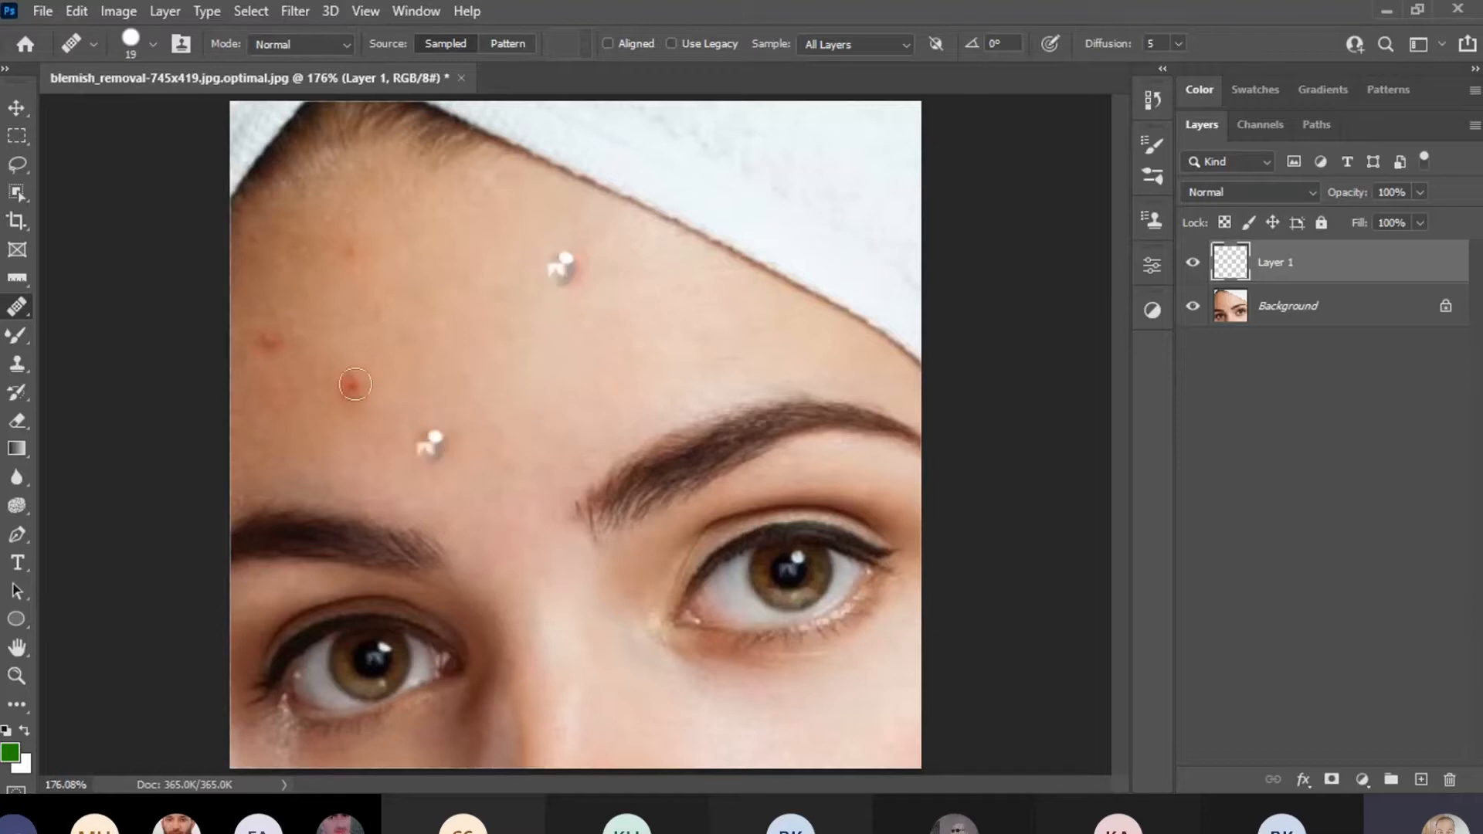
pyautogui.click(354, 385)
pyautogui.click(272, 340)
pyautogui.click(344, 250)
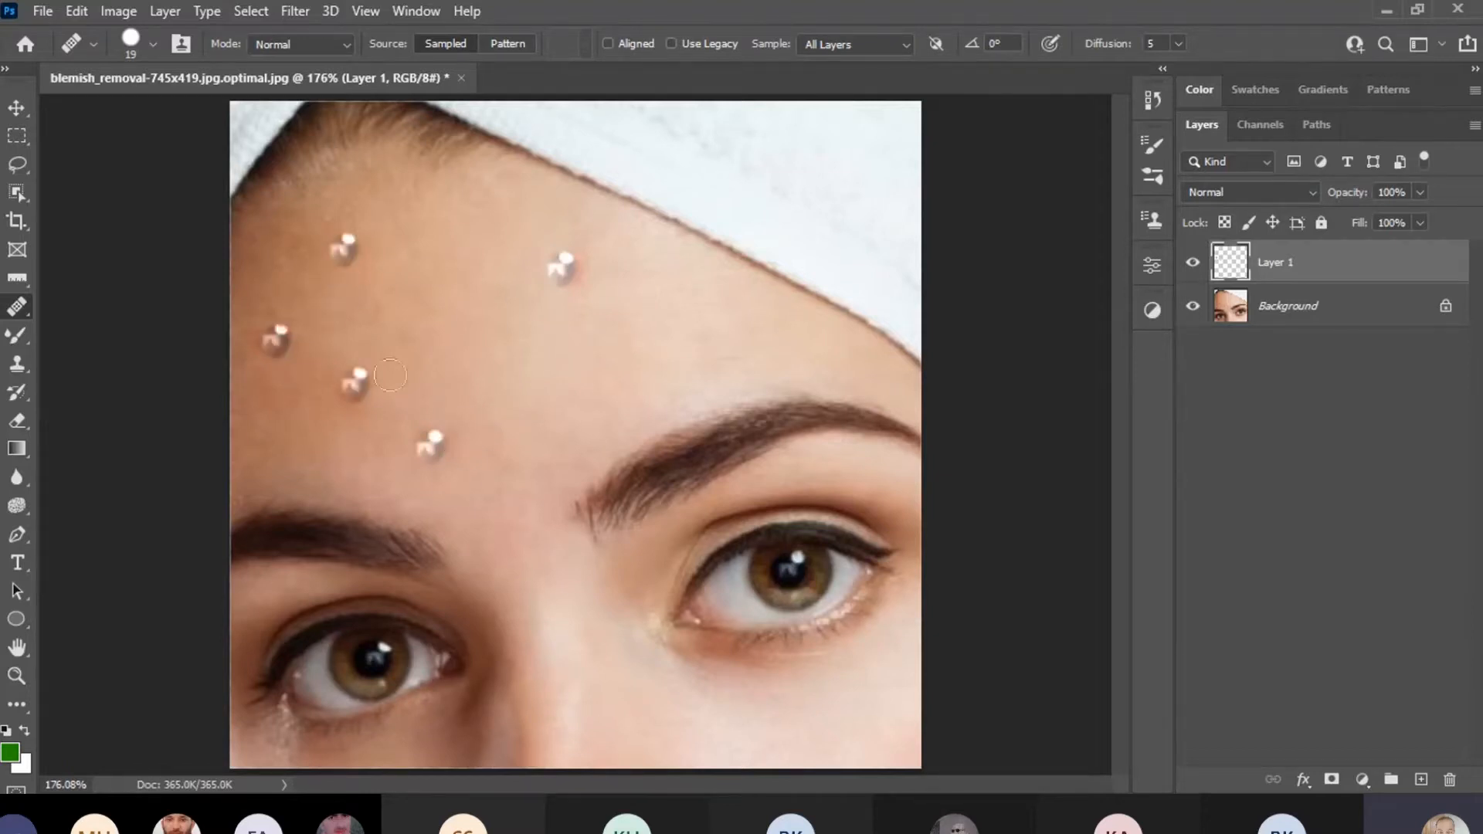
pyautogui.click(455, 492)
# Undo all the pupil copies painted over the forehead.
pyautogui.hotkey('ctrl', 'z')
pyautogui.hotkey('ctrl', 'z')
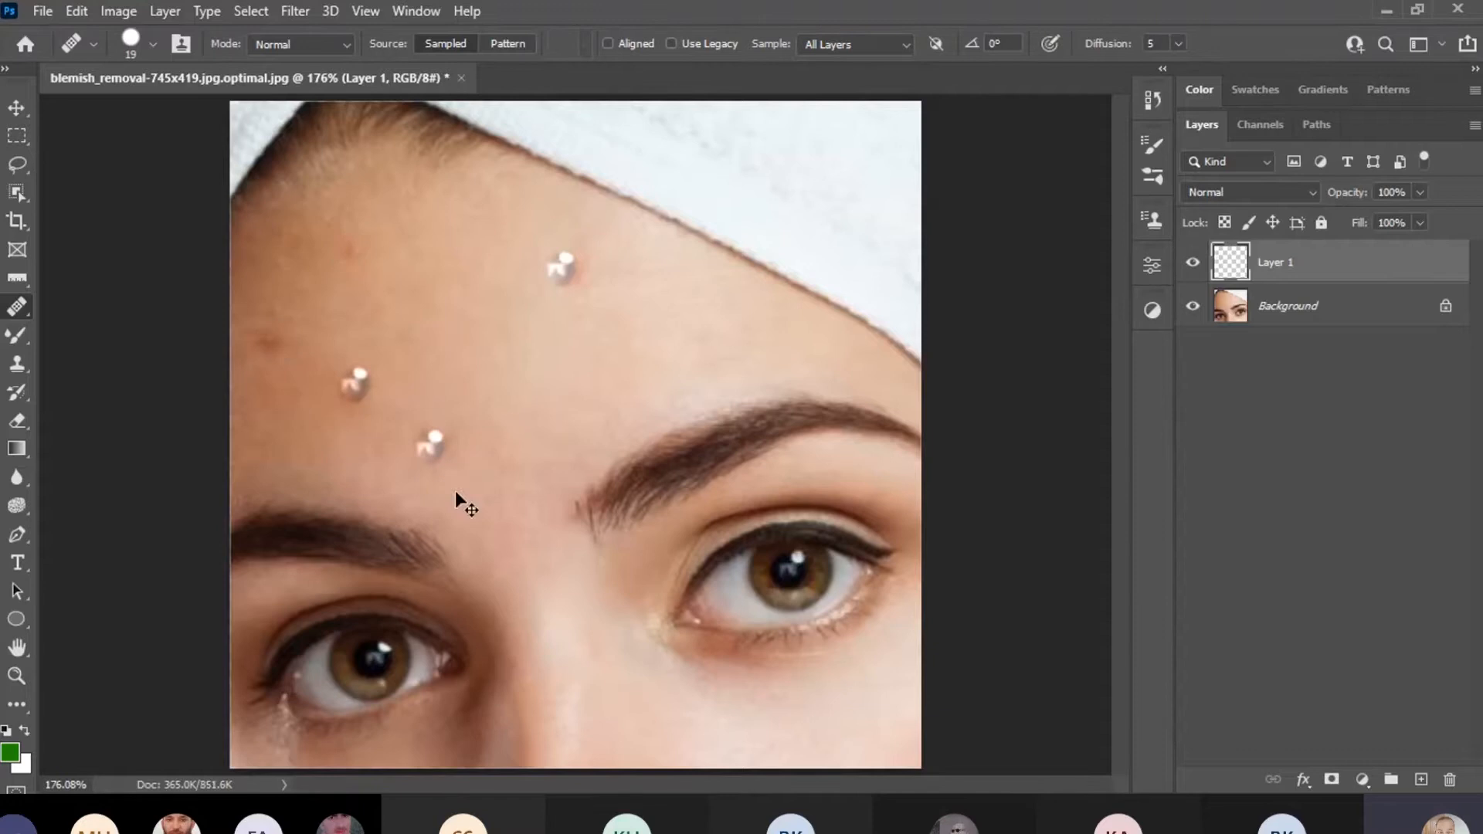
pyautogui.hotkey('ctrl', 'z')
pyautogui.hotkey('ctrl', 'z')
pyautogui.hotkey('ctrl', 'z')
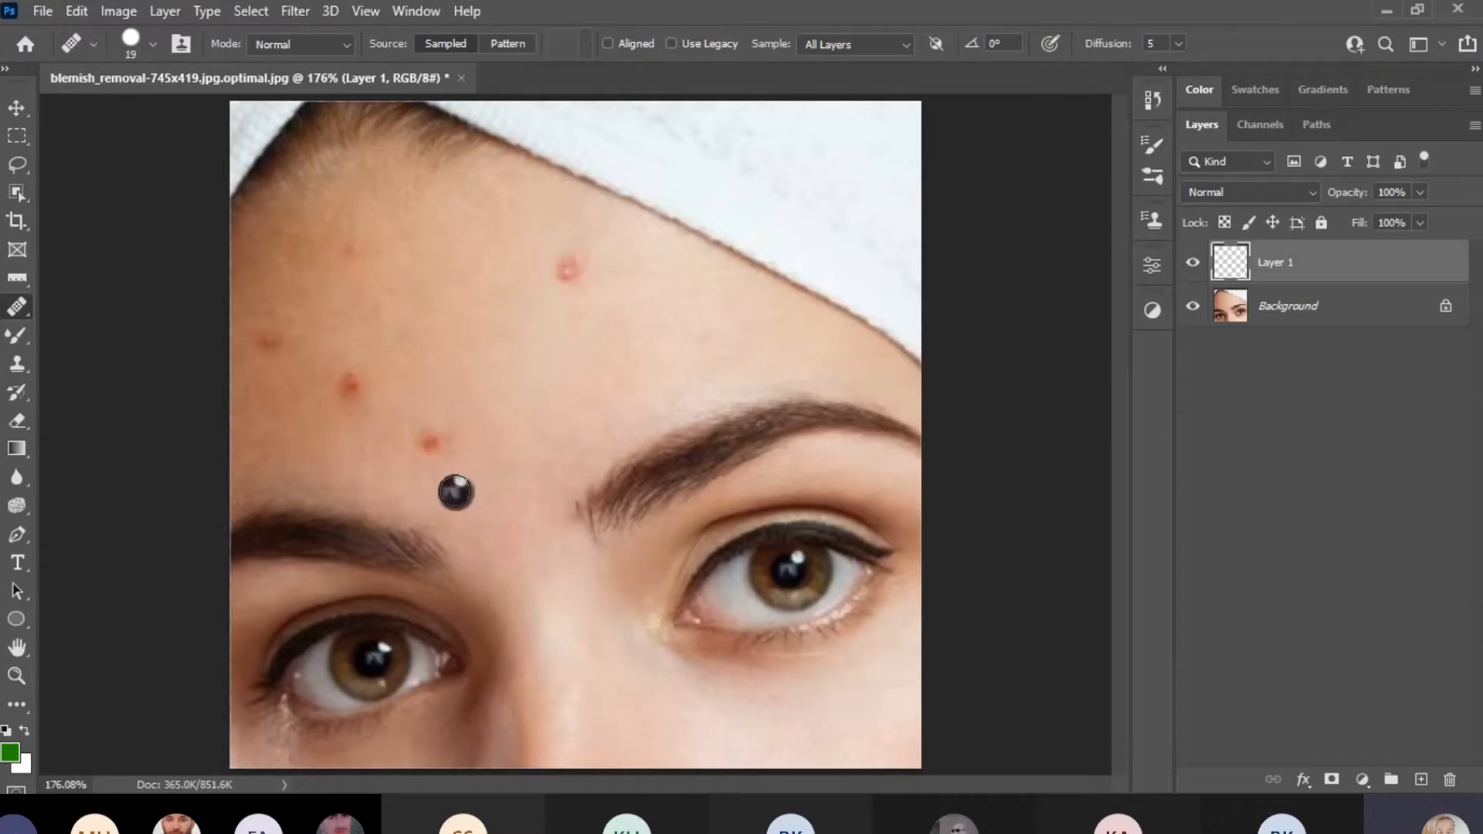
# Heal the large upper blemish with the Spot Healing Brush for comparison, undo it, and return to the Healing Brush.
pyautogui.rightClick(20, 310)
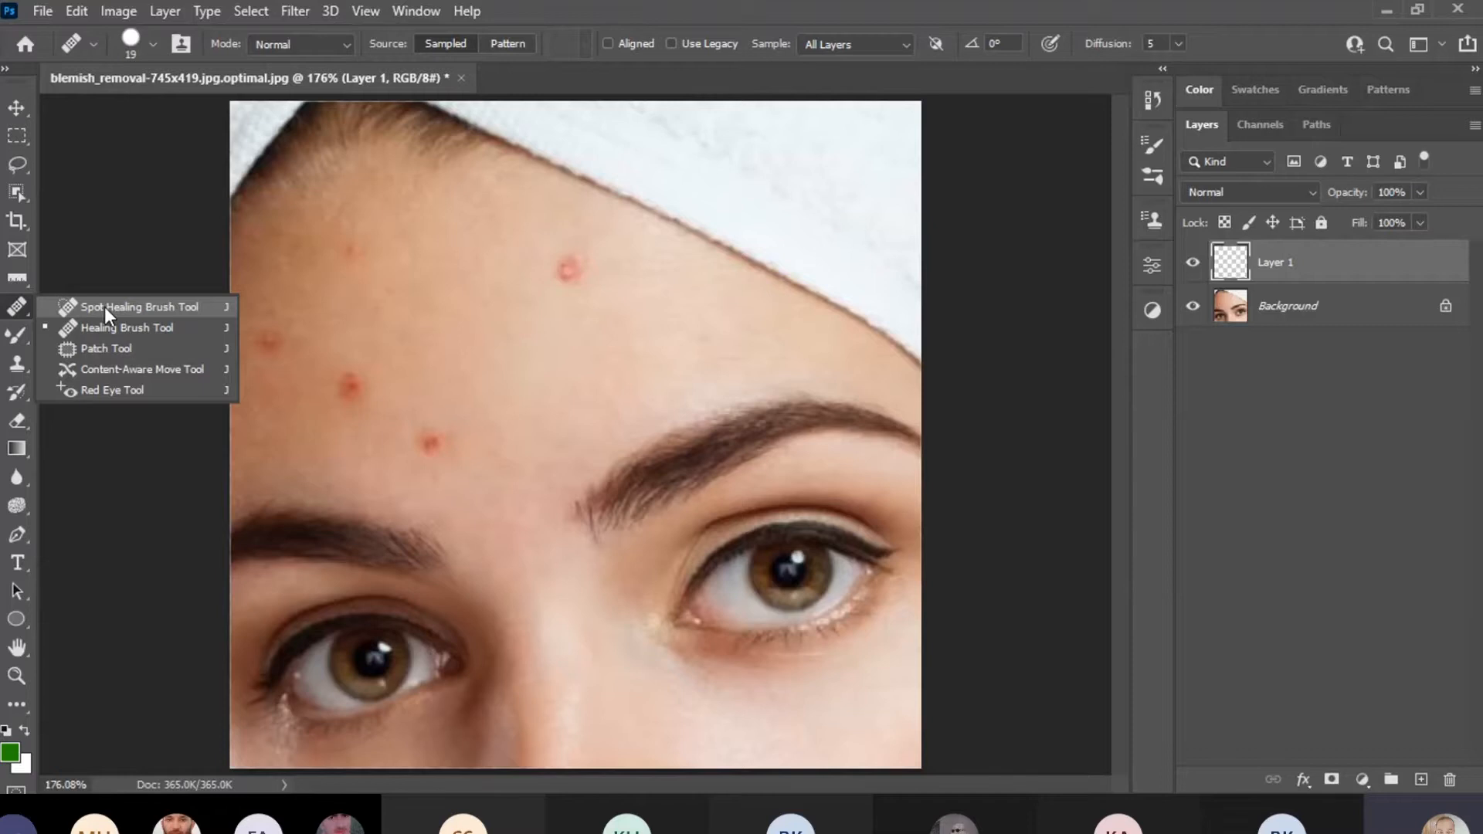
pyautogui.click(104, 308)
pyautogui.click(568, 266)
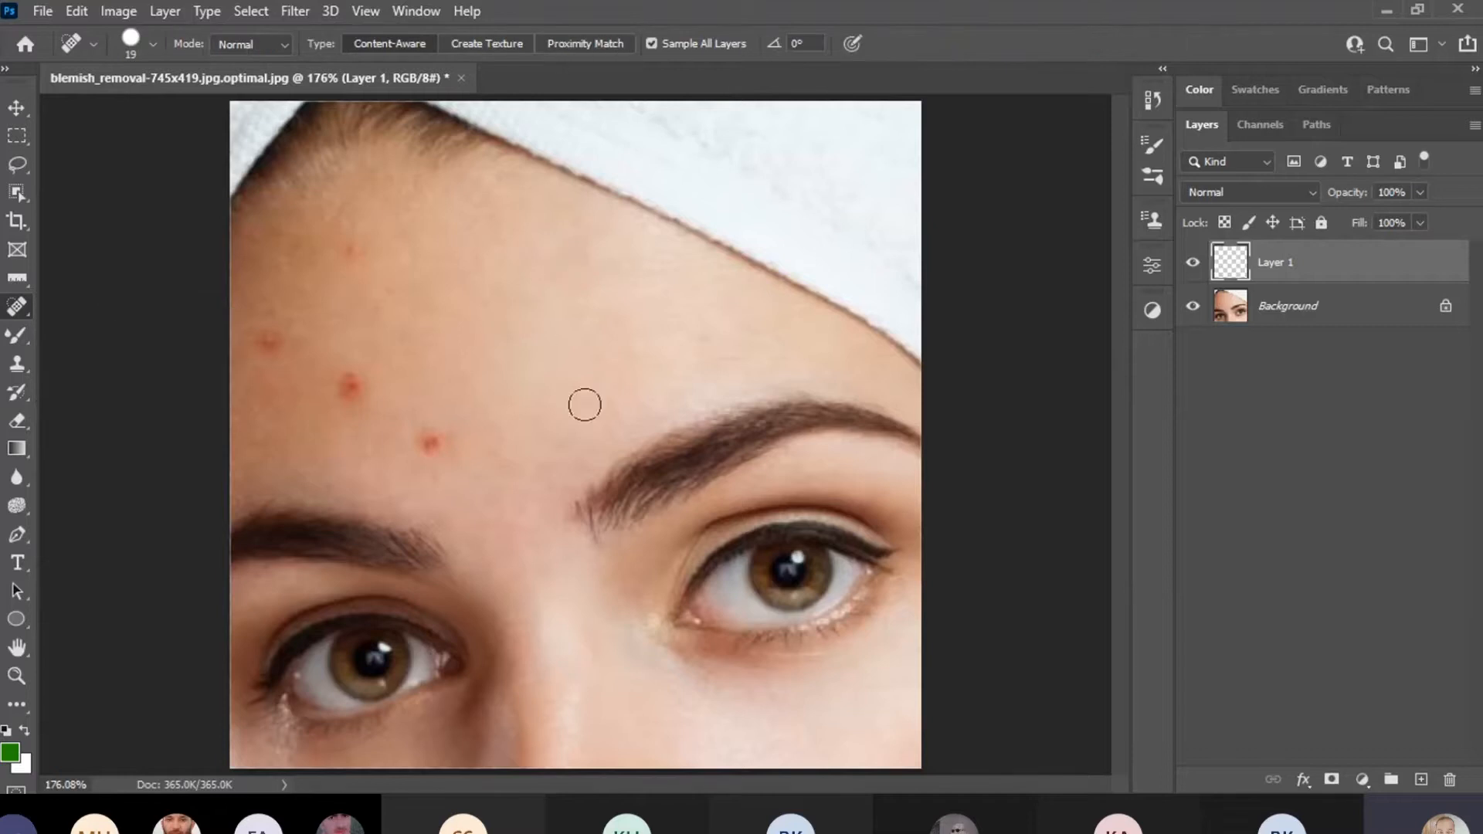
pyautogui.hotkey('ctrl', 'z')
pyautogui.rightClick(20, 307)
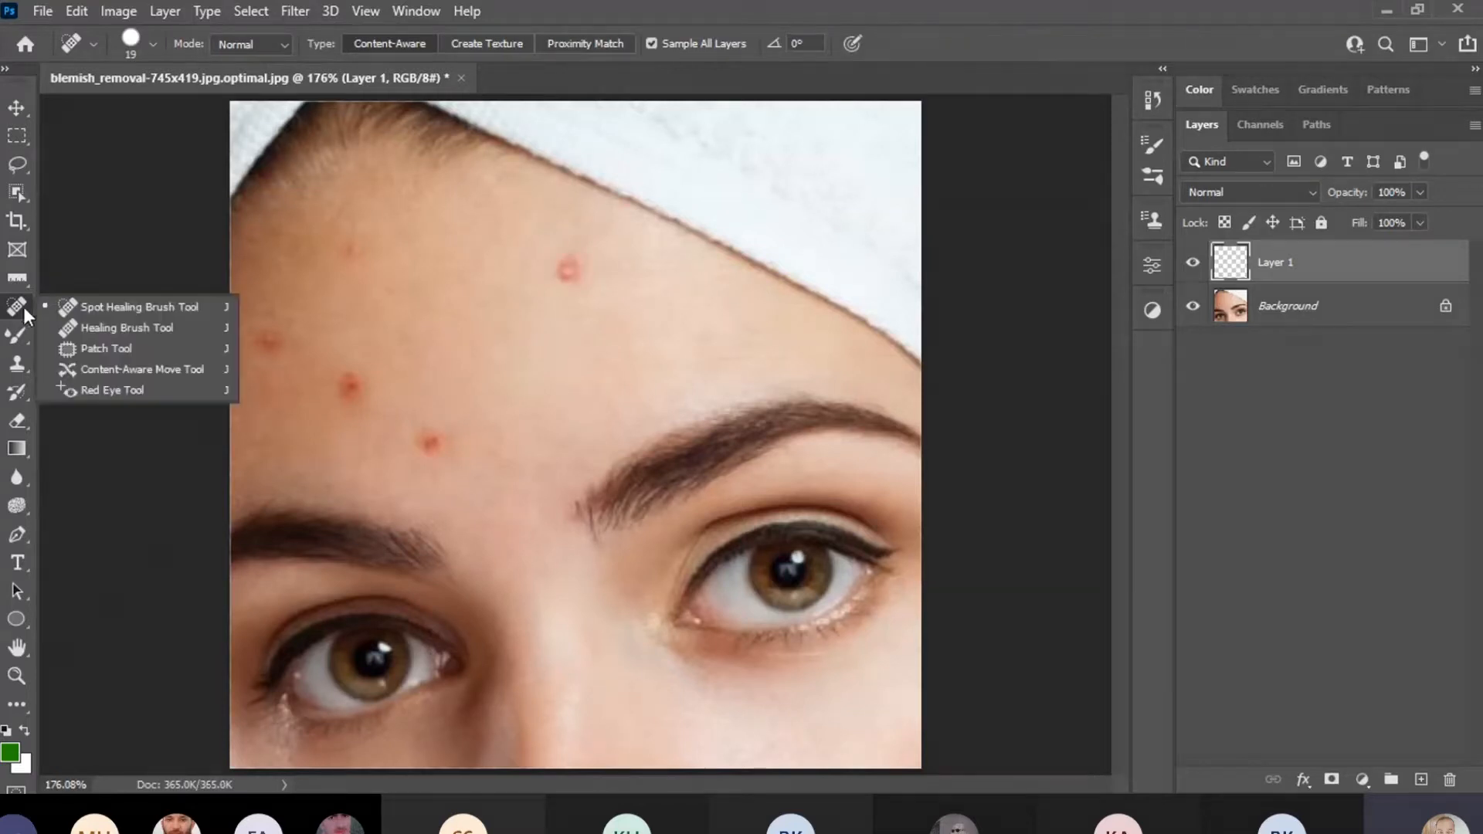
pyautogui.click(136, 332)
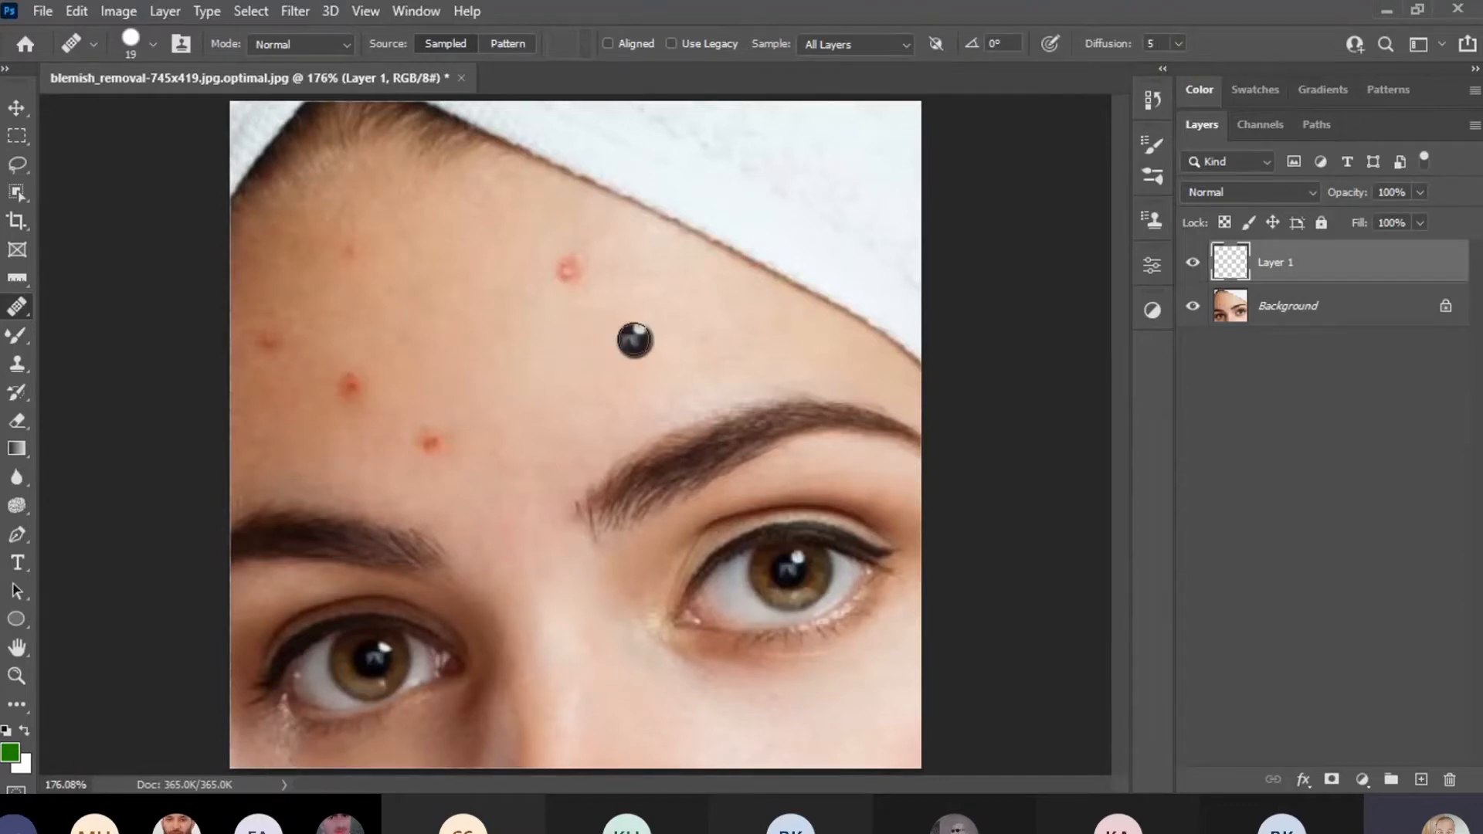
# Enlarge the Healing Brush to 35 and heal the large upper blemish and the lowest forehead blemish, sampling clean skin for each.
pyautogui.press(']')
pyautogui.press(']')
pyautogui.press(']')
pyautogui.press(']')
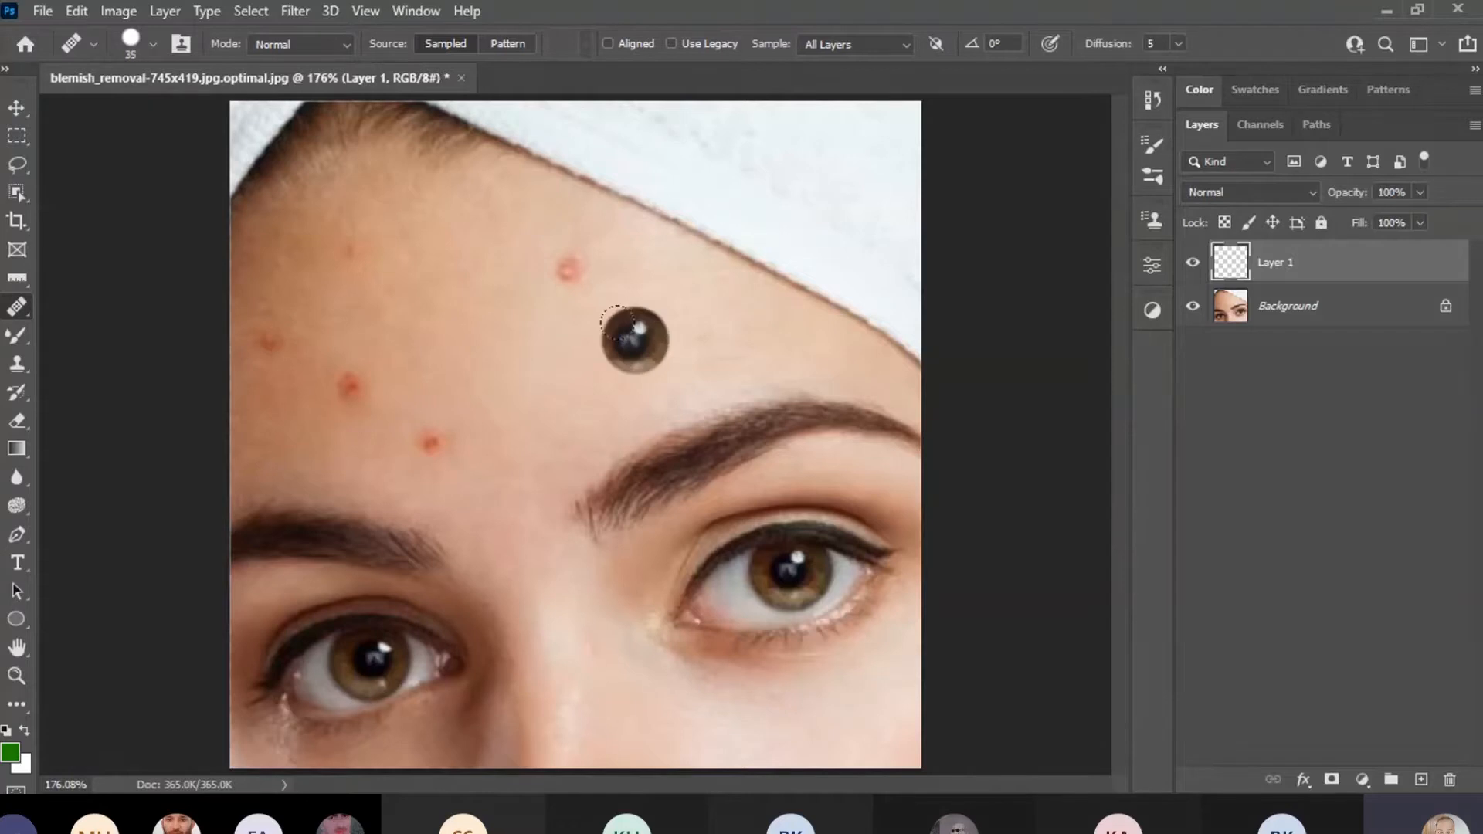
pyautogui.click(631, 340)
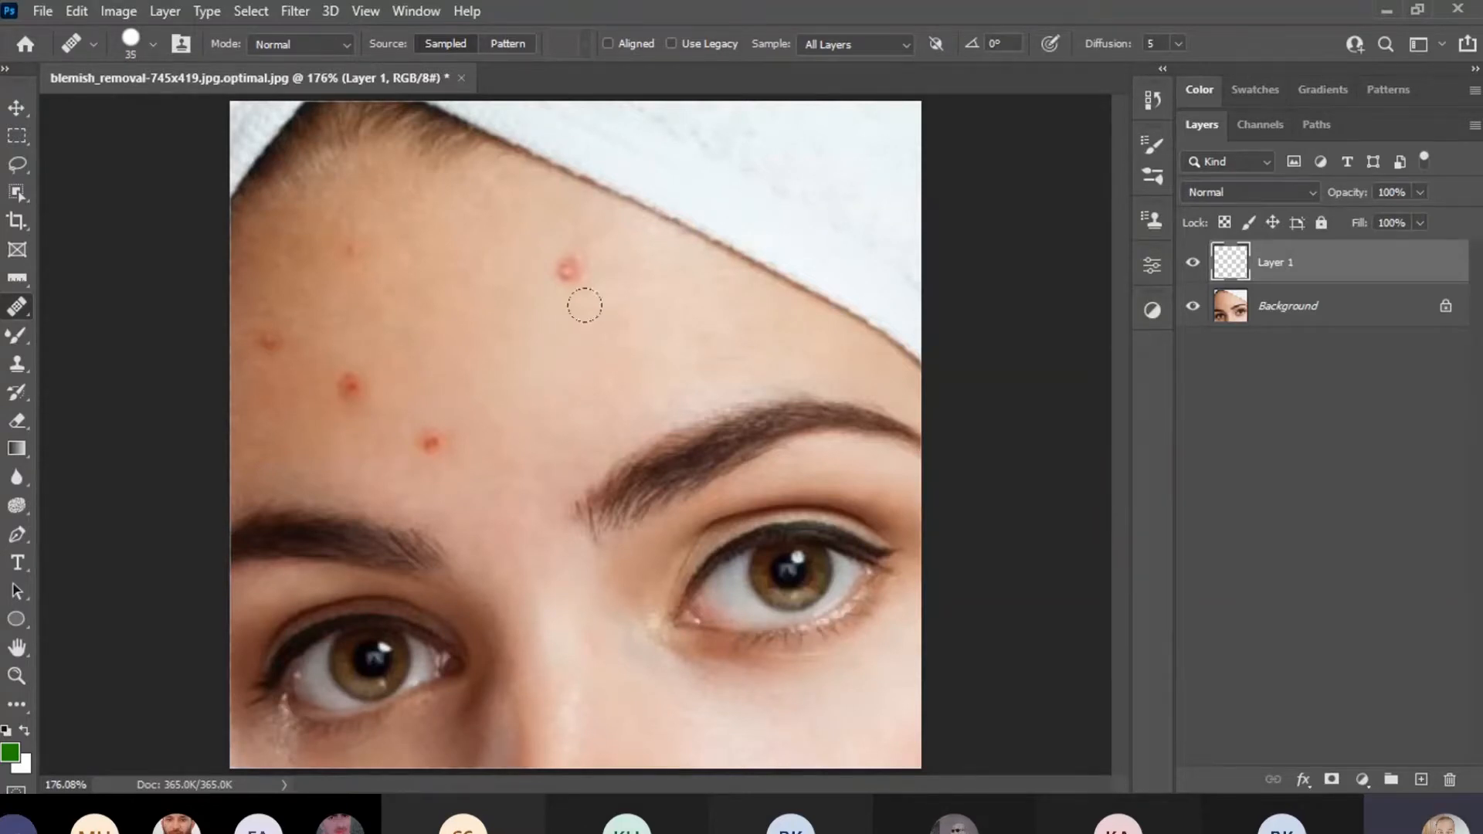
pyautogui.click(567, 268)
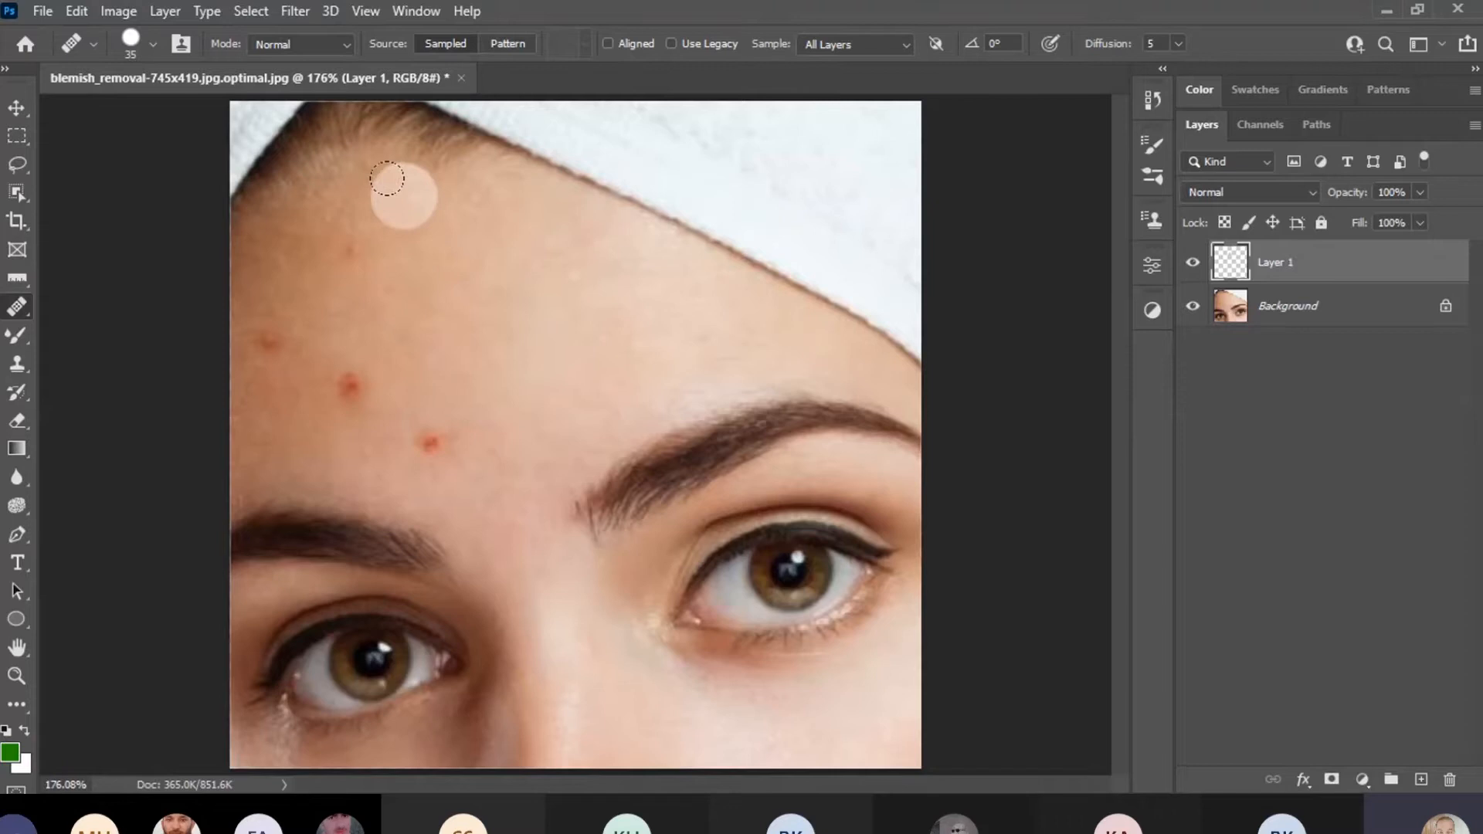
pyautogui.keyDown('alt'); pyautogui.click(402, 198); pyautogui.keyUp('alt')
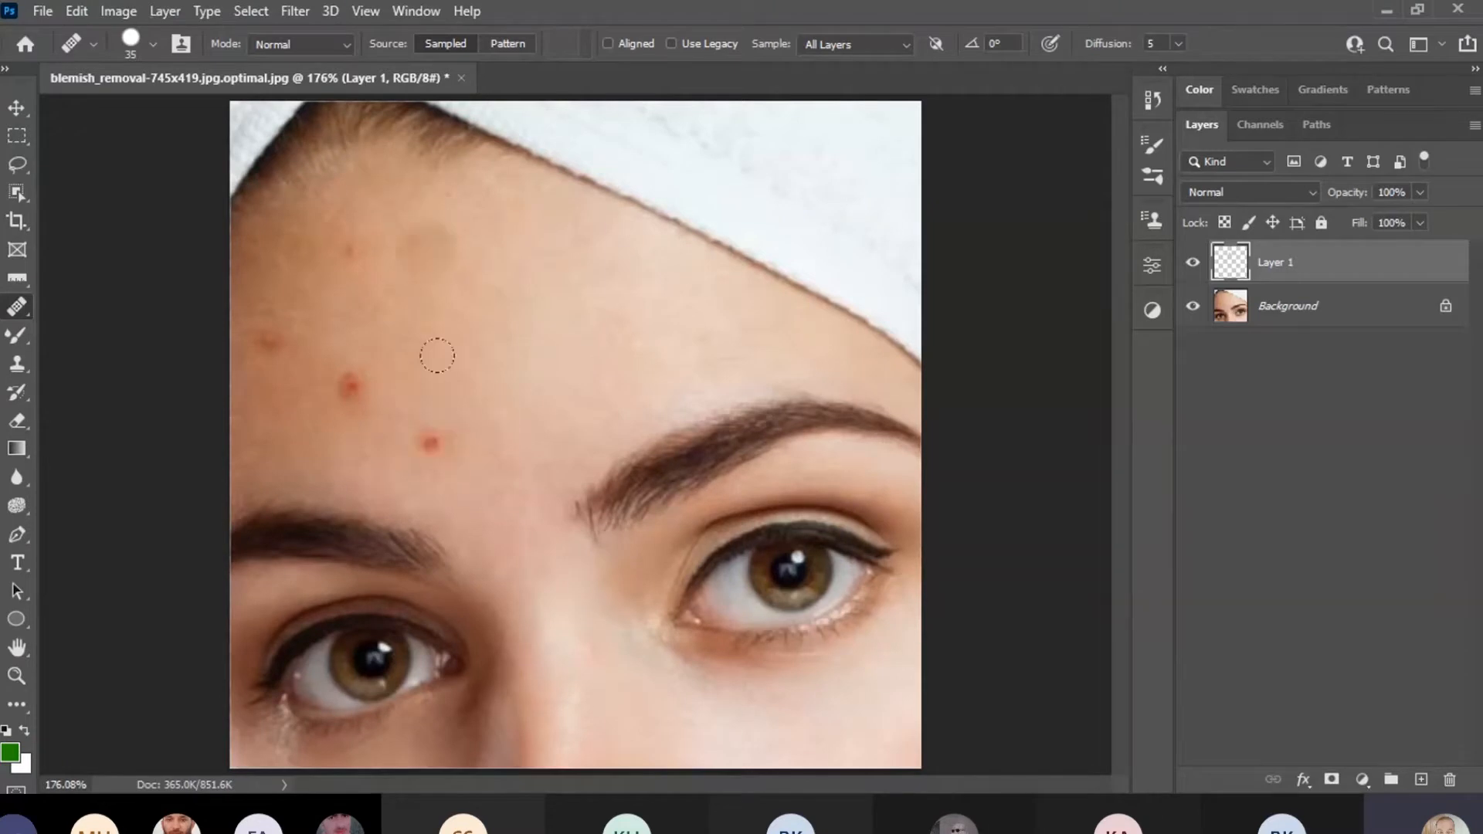
pyautogui.click(431, 442)
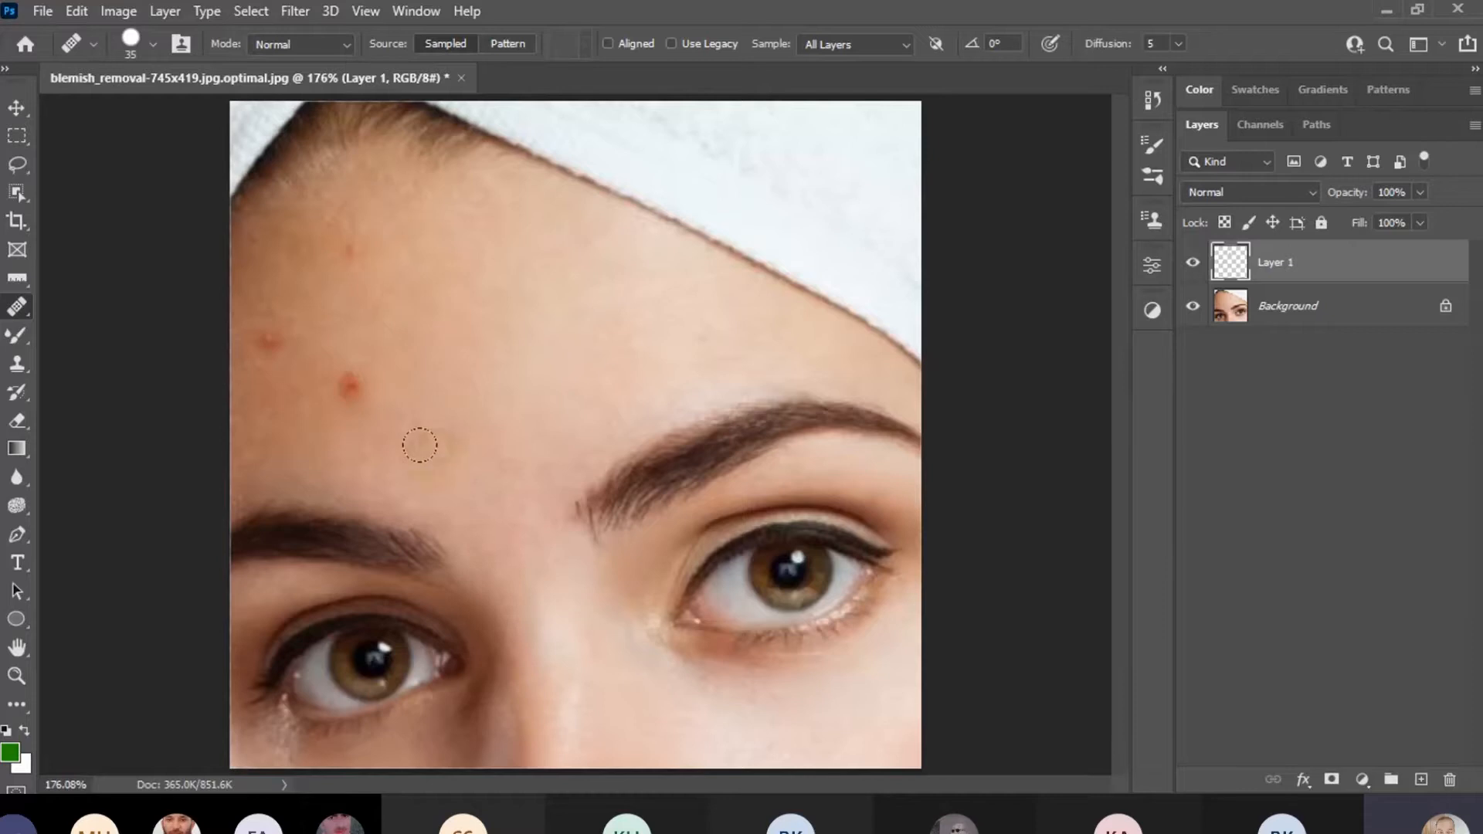
# Set Diffusion to 1, sample near the hairline, try healing the larger remaining blemish on the left-hand forehead, and undo the stroke.
pyautogui.click(1181, 42)
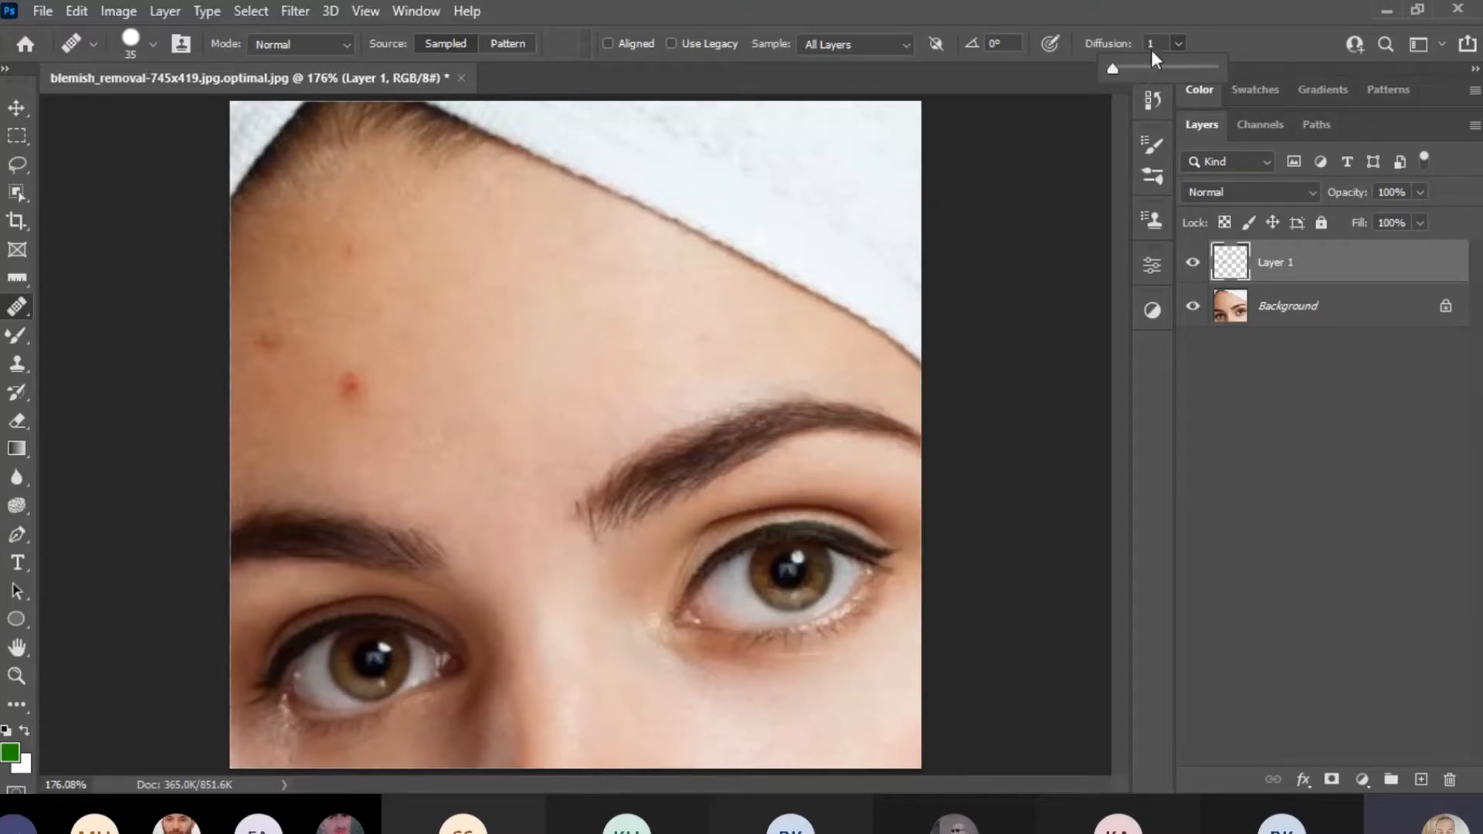
pyautogui.keyDown('alt'); pyautogui.click(424, 166); pyautogui.keyUp('alt')
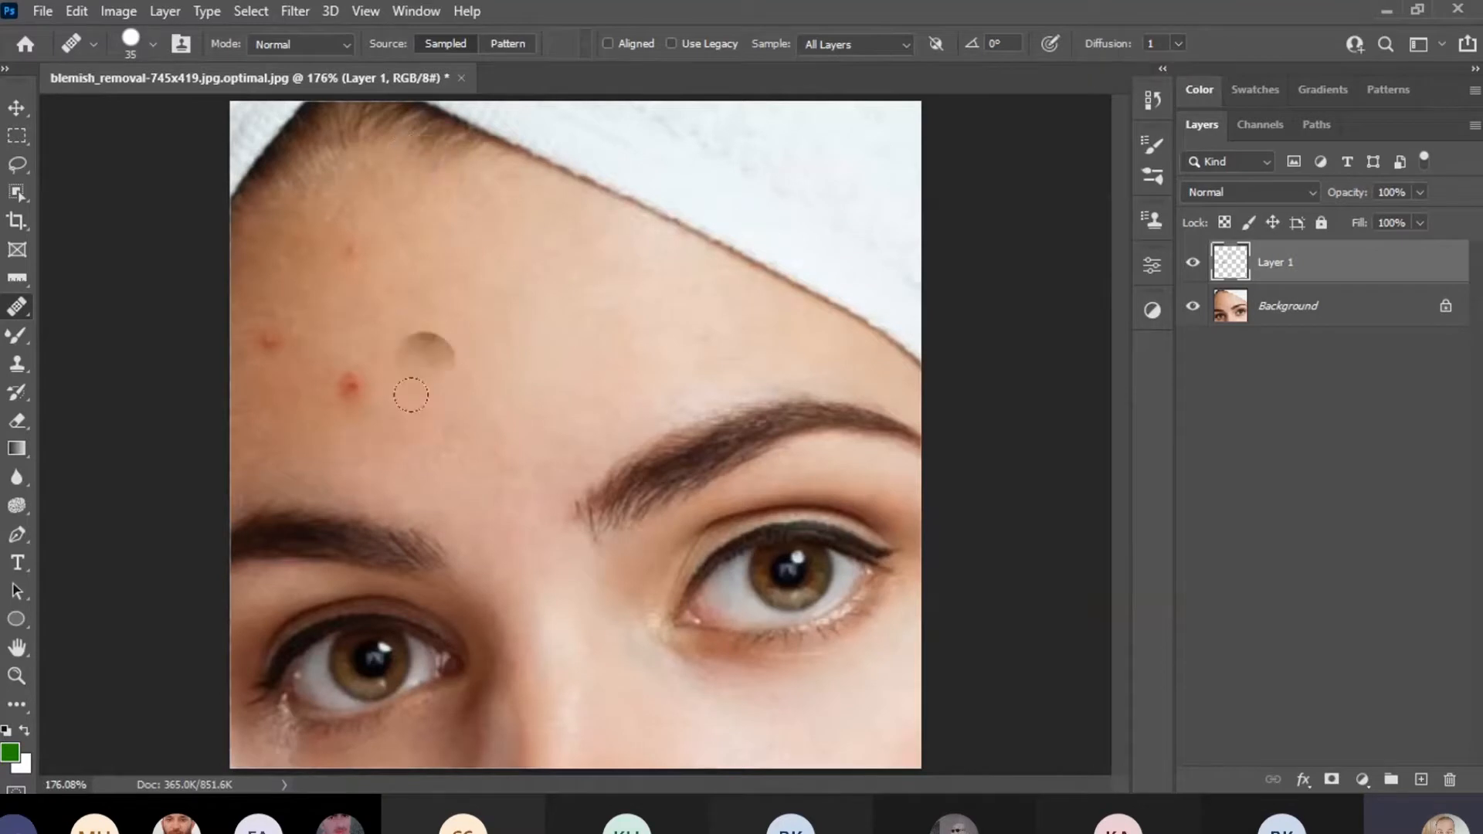
pyautogui.click(352, 392)
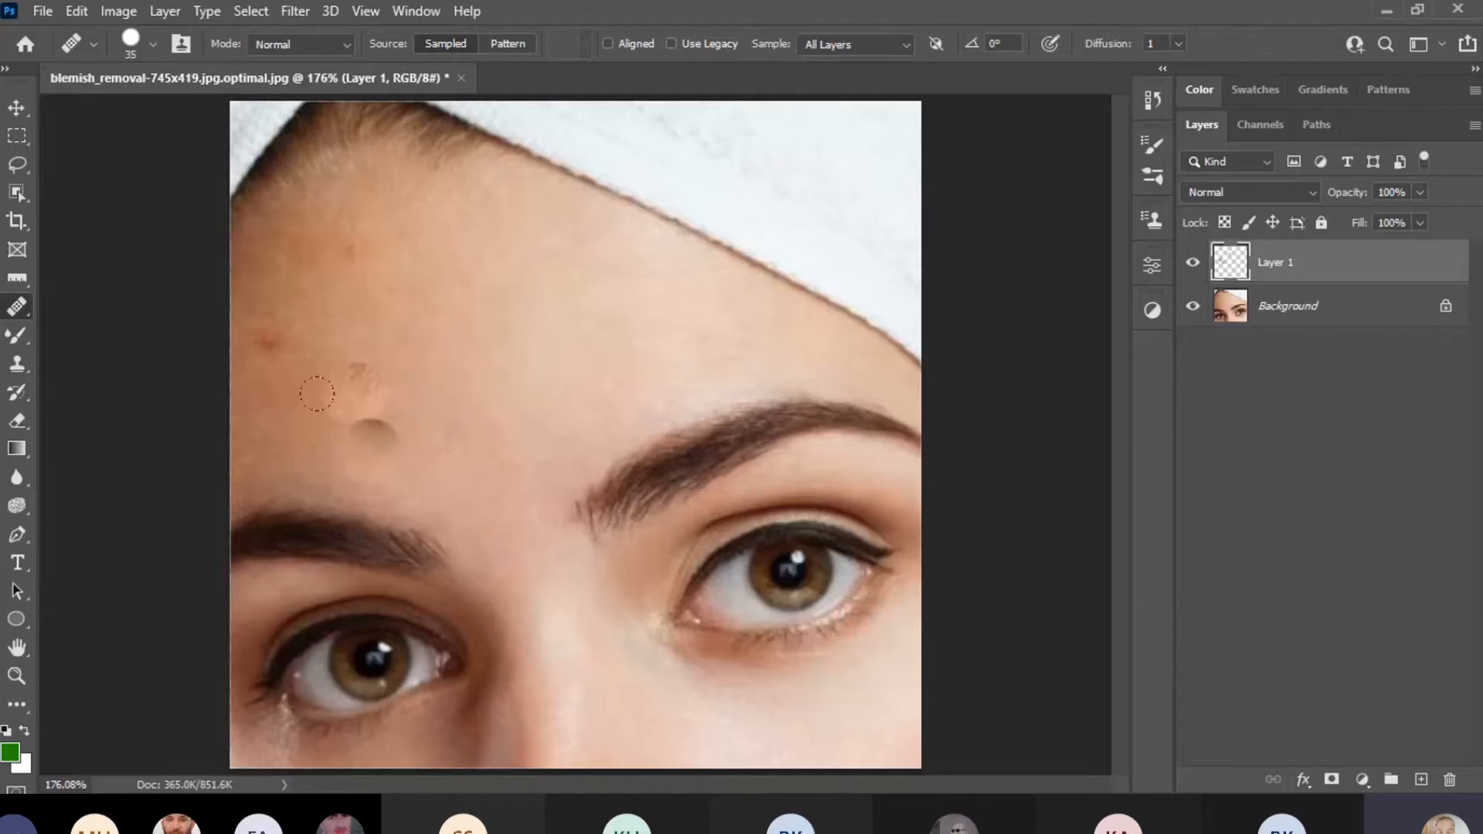
pyautogui.hotkey('ctrl', 'z')
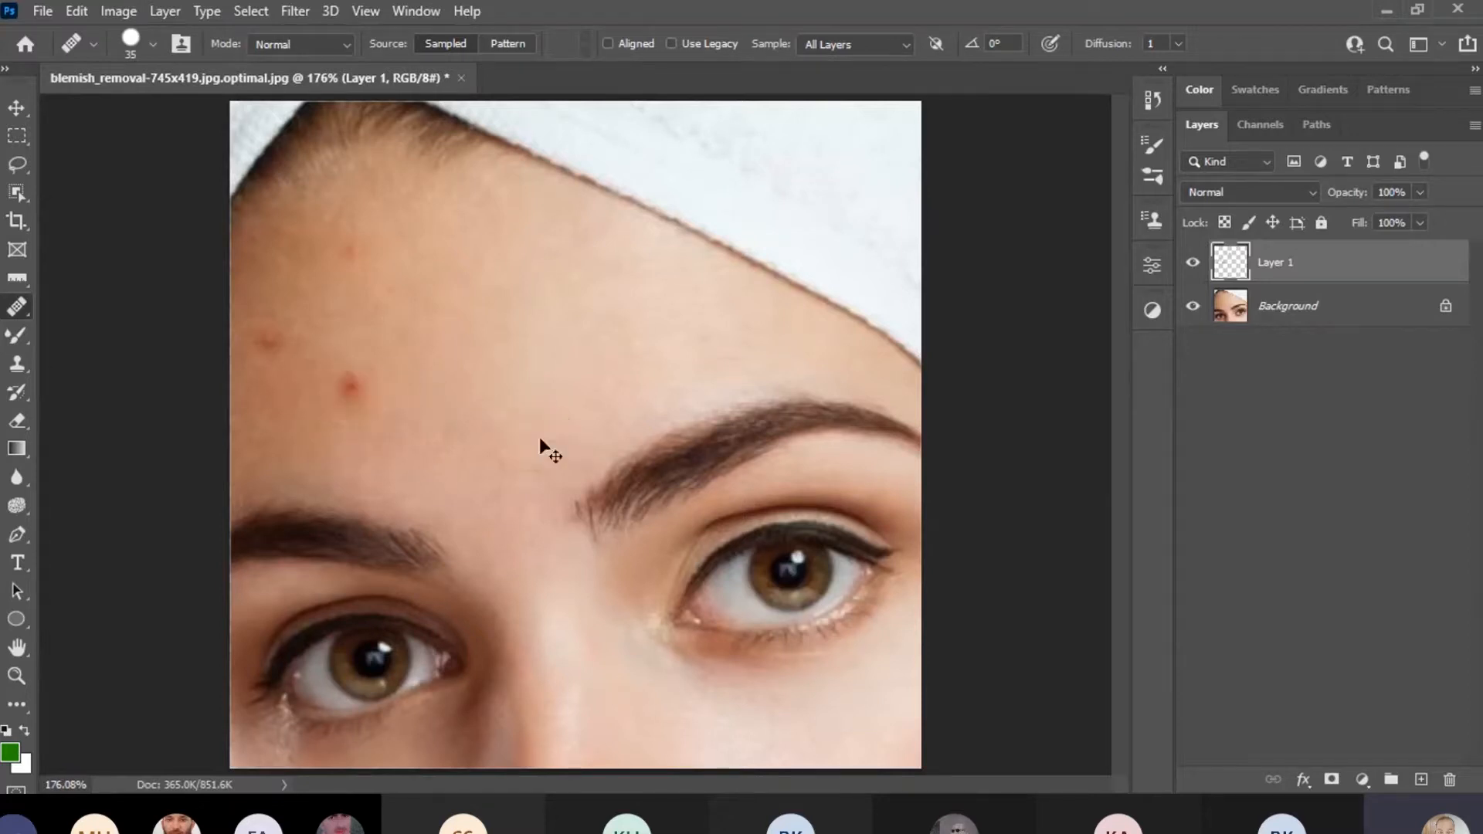
# Redo the lowest forehead blemish's heal from clean skin above the right-hand eyebrow; try healing the larger remaining blemish and undo that stroke.
pyautogui.hotkey('ctrl', 'z')
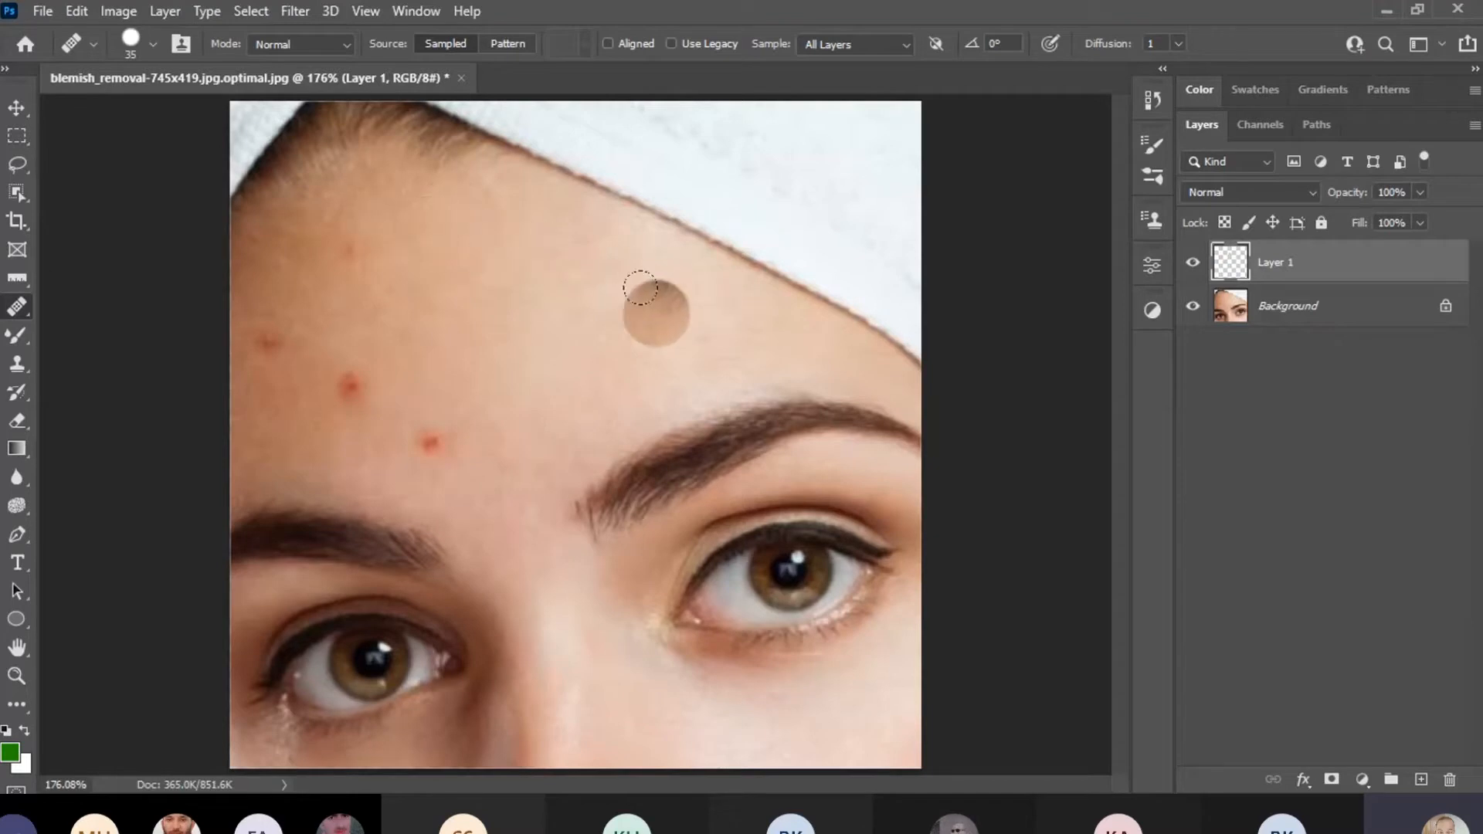
pyautogui.keyDown('alt'); pyautogui.click(656, 314); pyautogui.keyUp('alt')
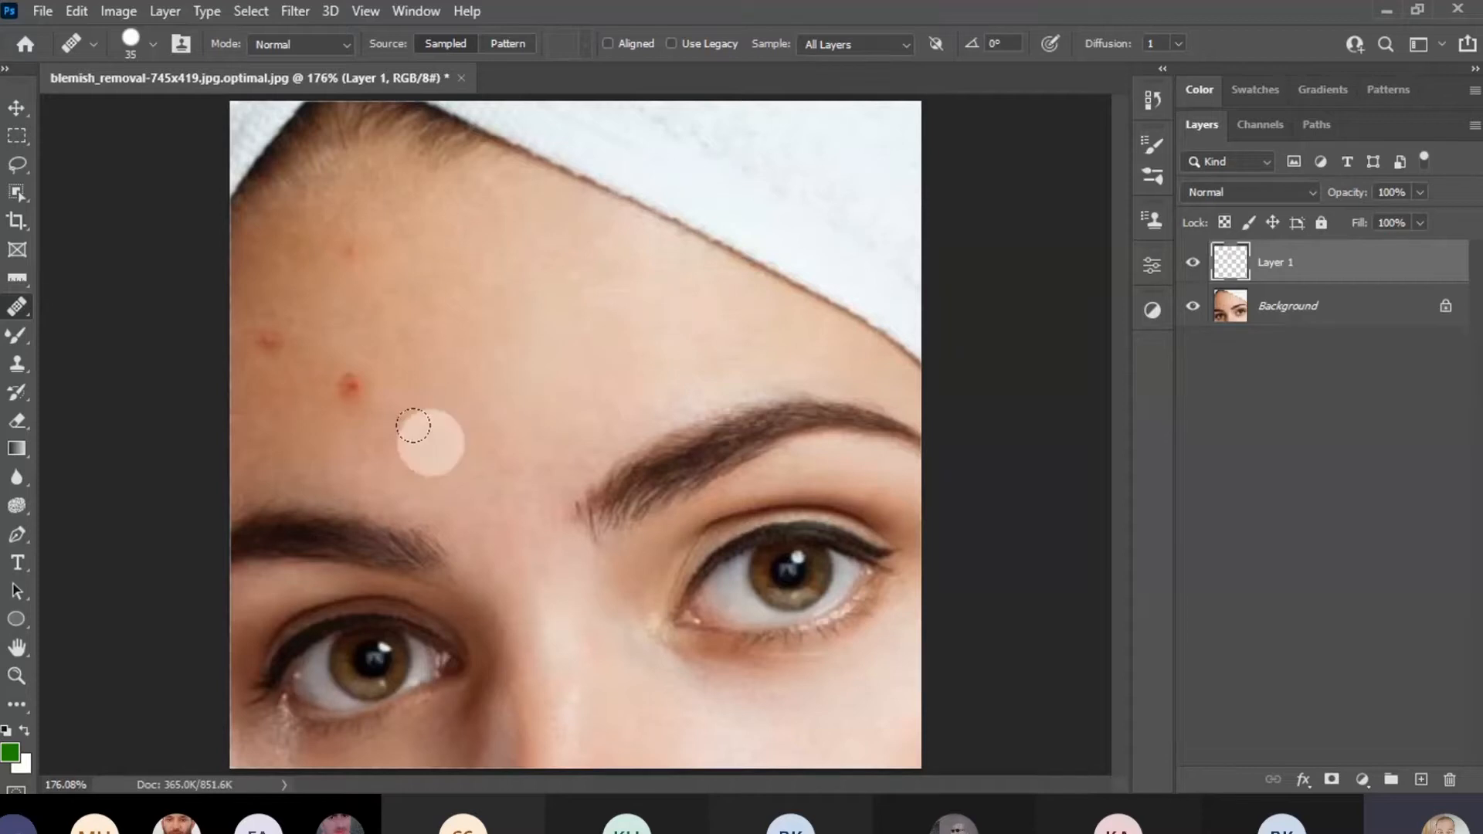
pyautogui.click(411, 425)
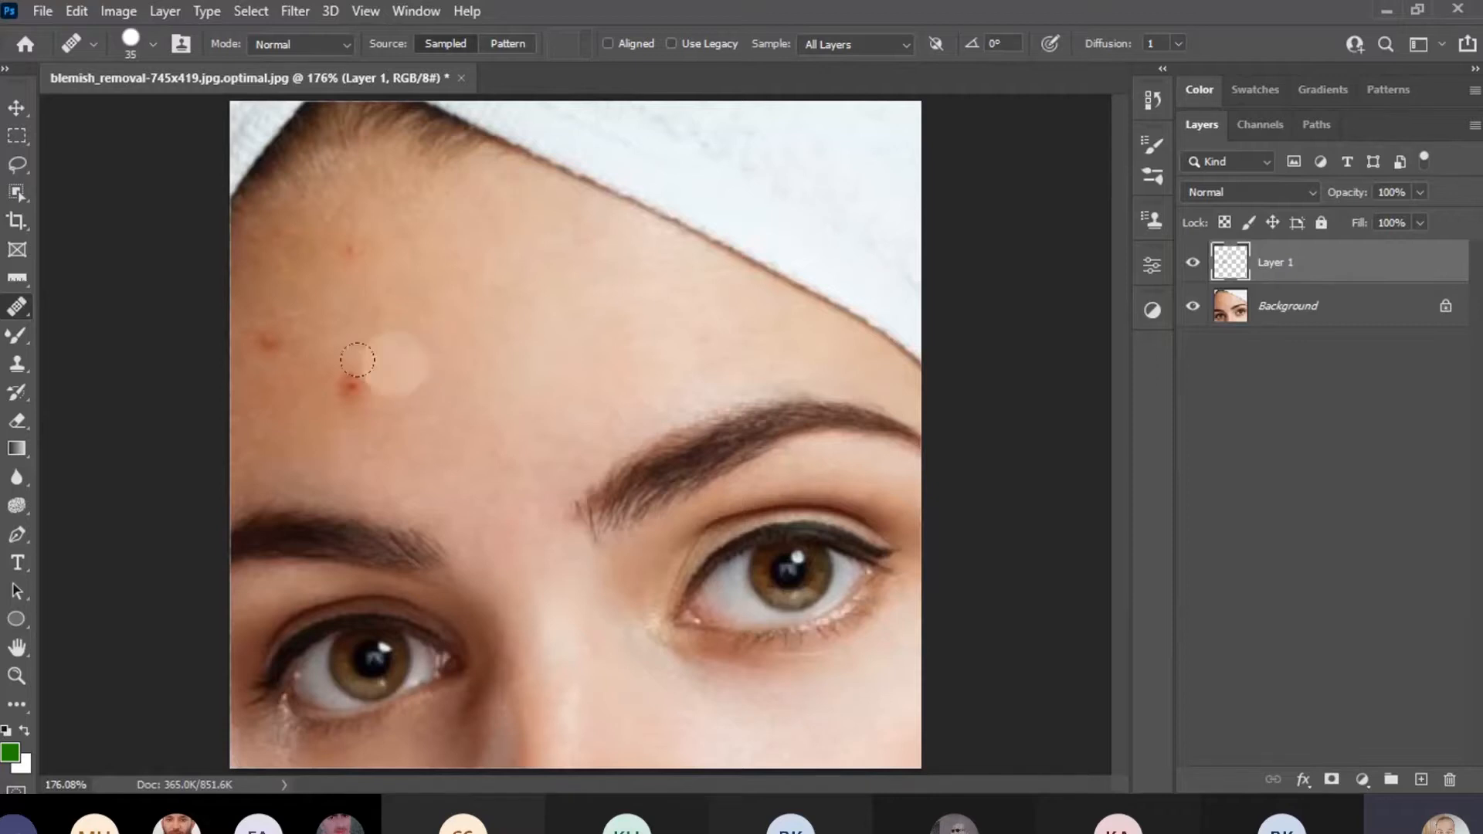
pyautogui.click(349, 382)
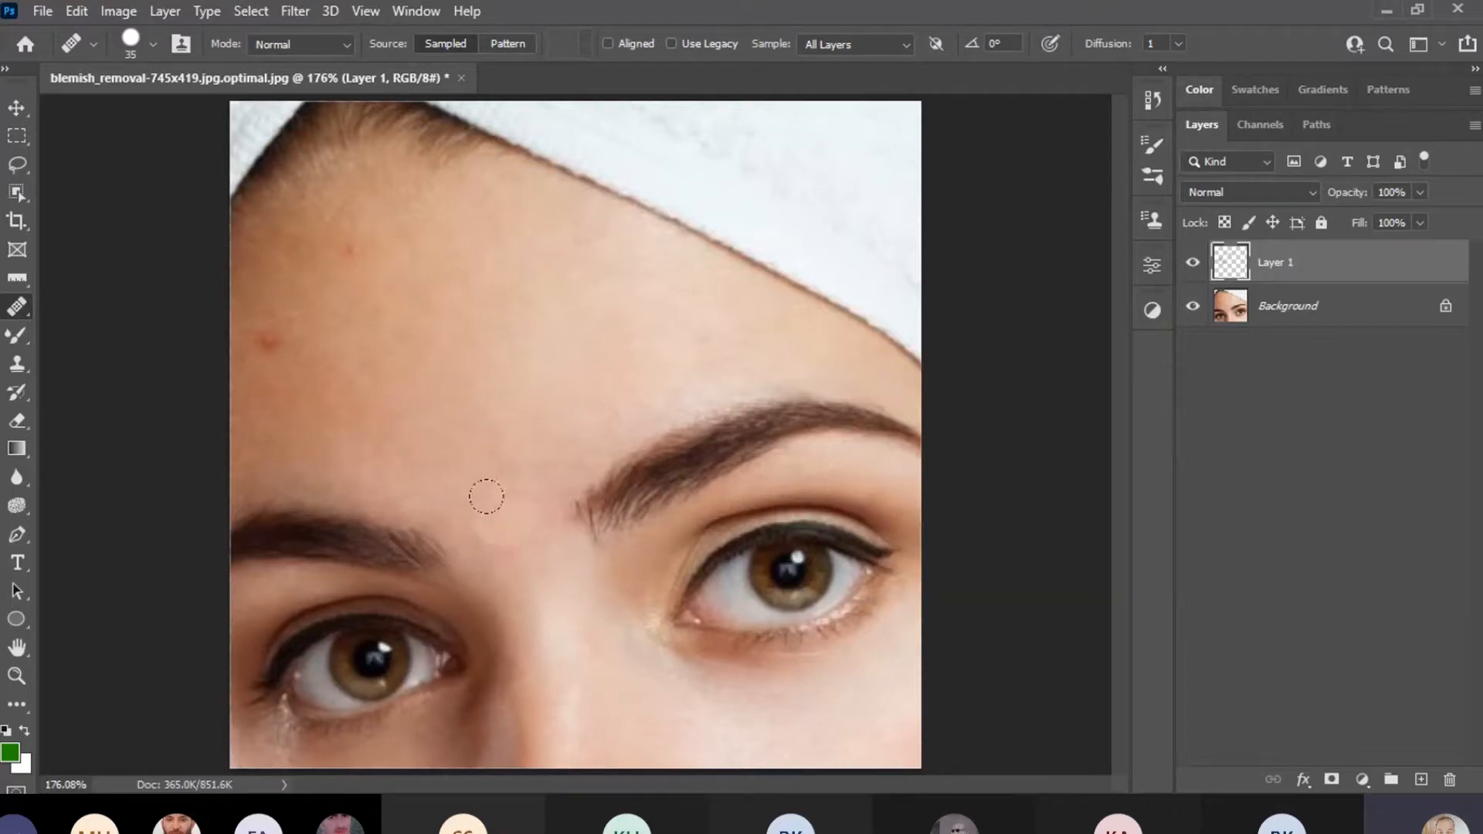
pyautogui.hotkey('ctrl', 'z')
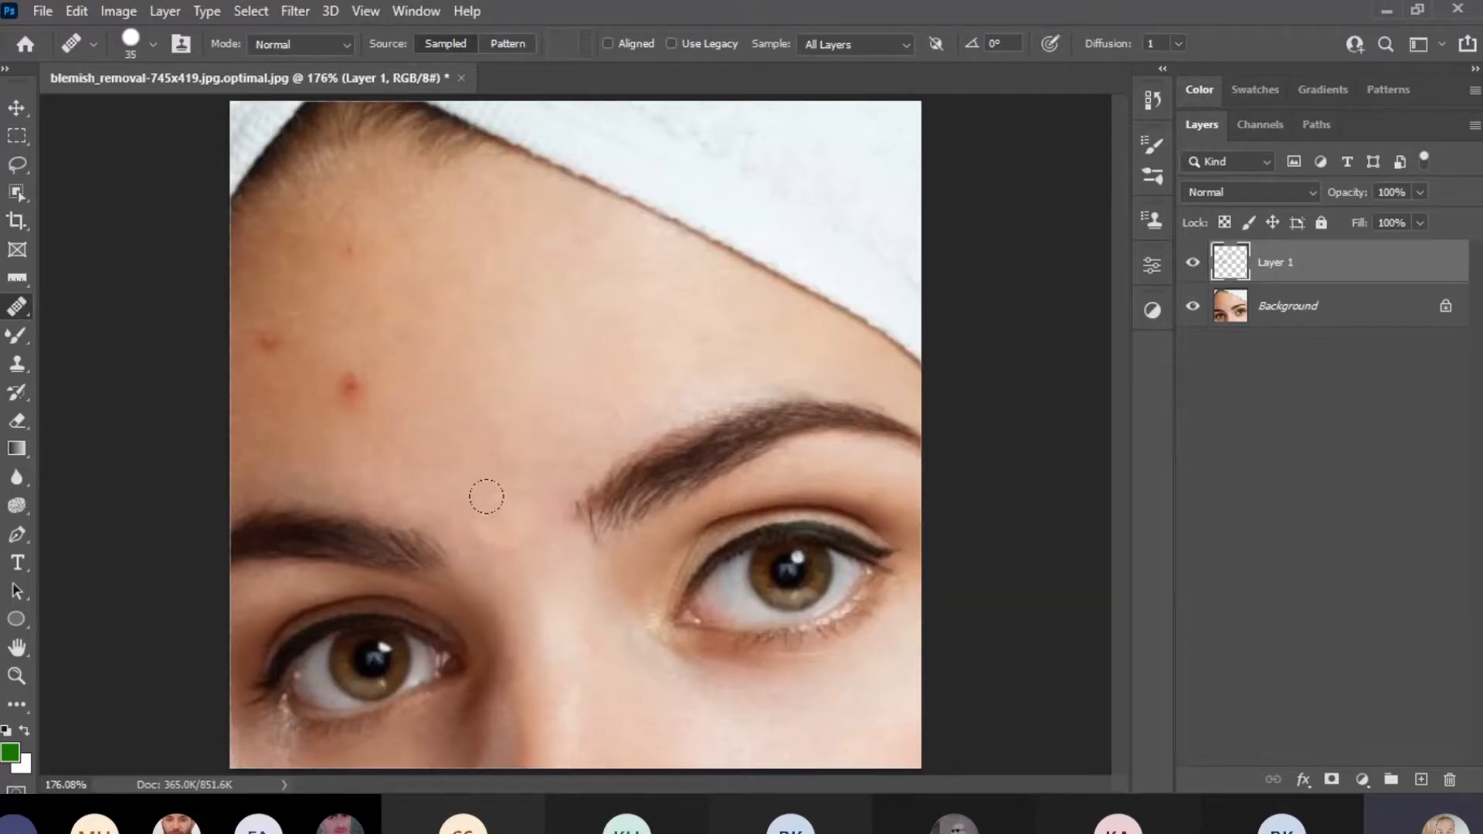
# Raise the Healing Brush's Diffusion to 7, and settle it at 4.
pyautogui.click(1177, 44)
pyautogui.moveTo(1181, 68); pyautogui.dragTo(1217, 69)
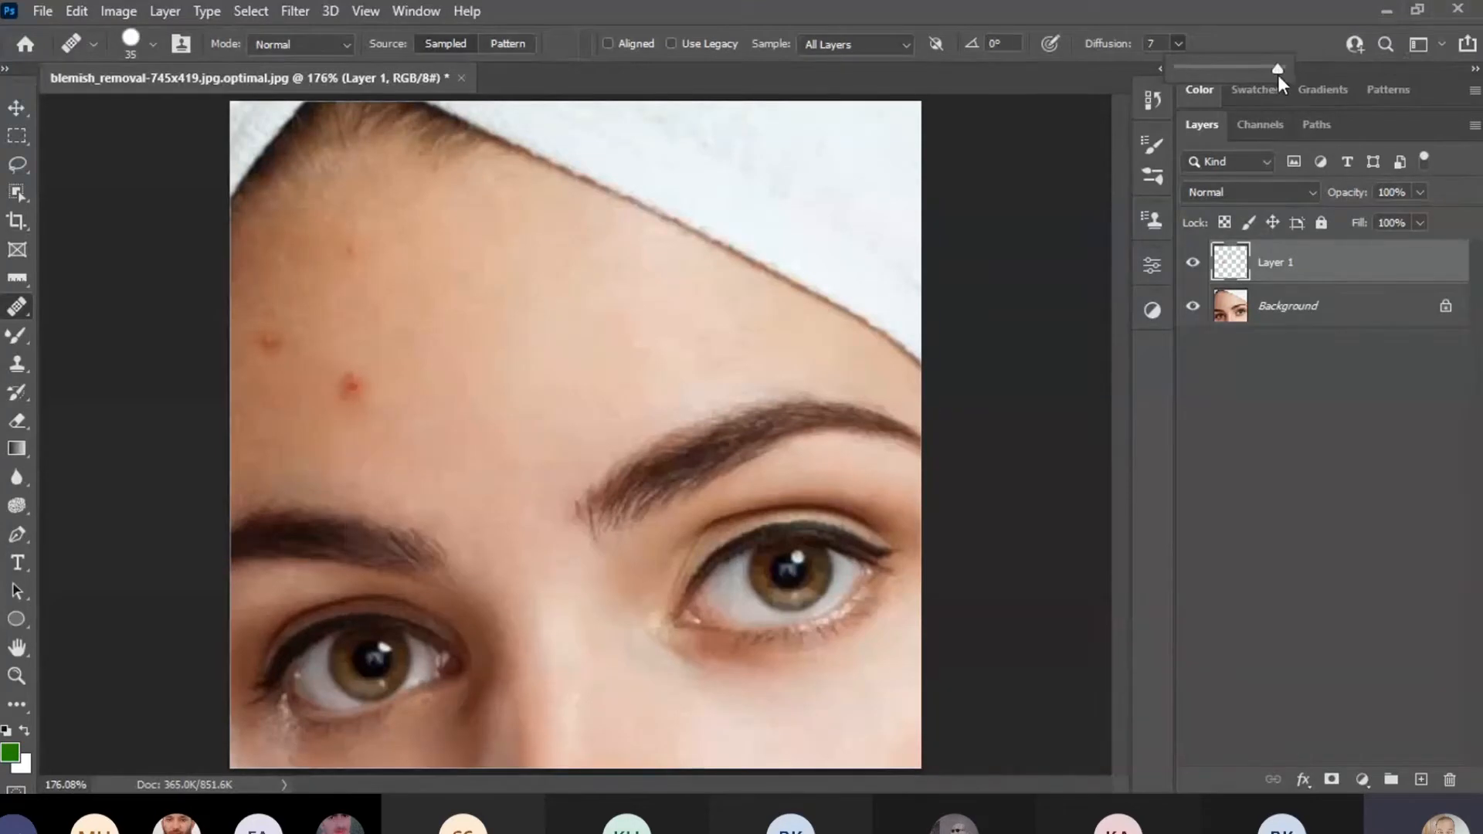
pyautogui.click(1227, 67)
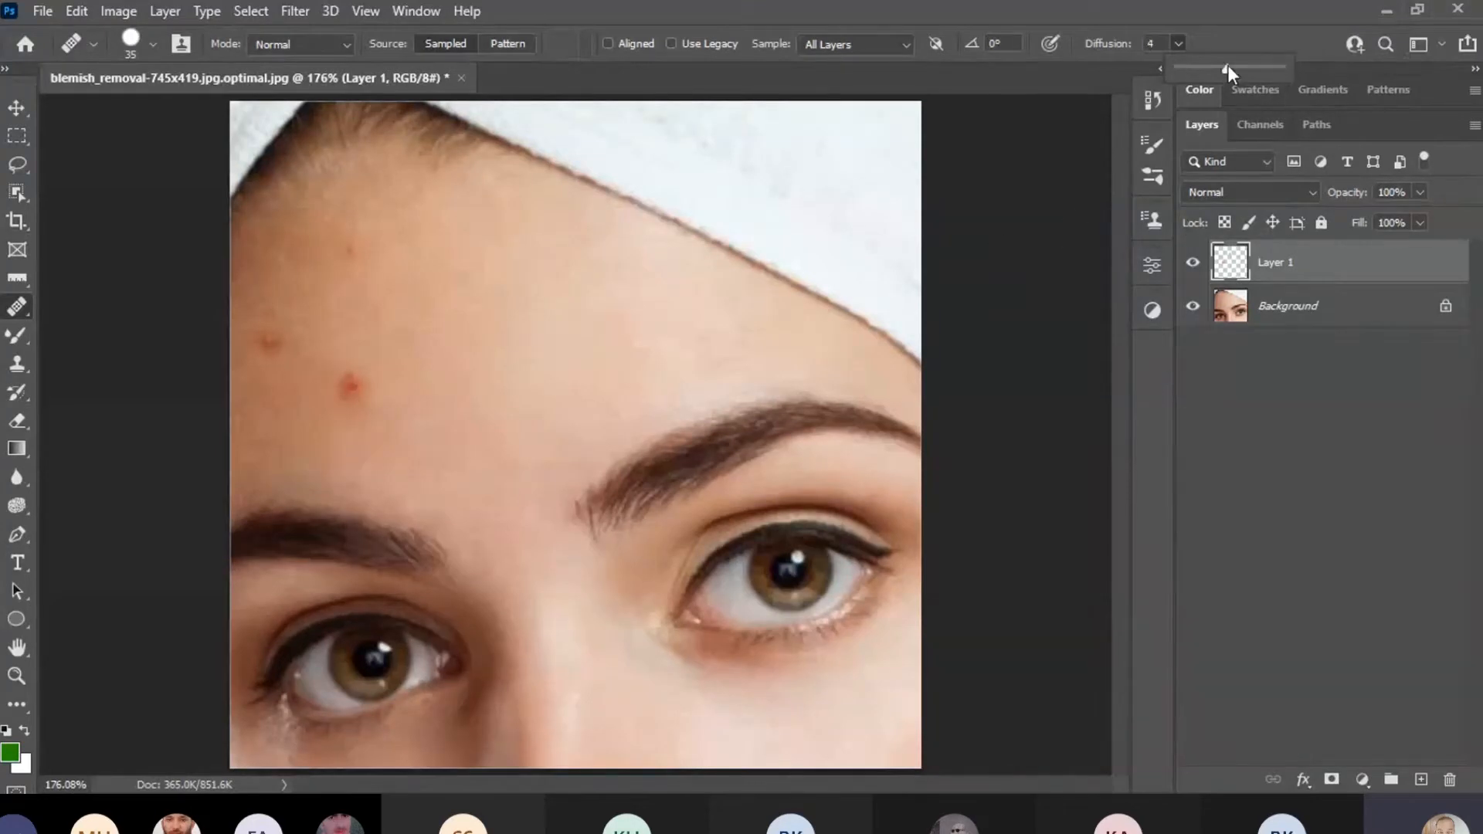
# Reset the Healing Brush Tool to its default settings and keep it as the active tool.
pyautogui.rightClick(75, 38)
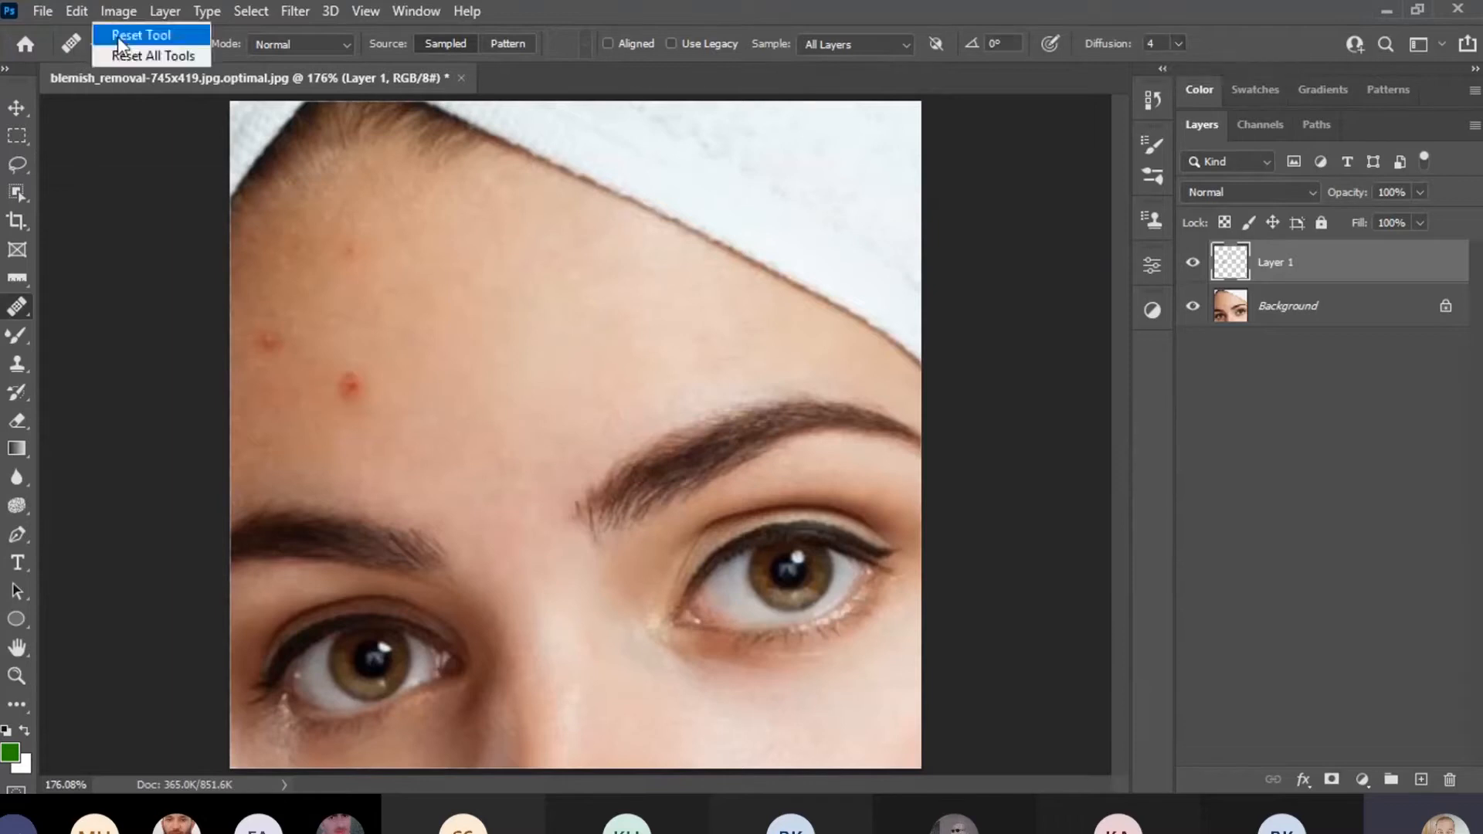
pyautogui.click(209, 30)
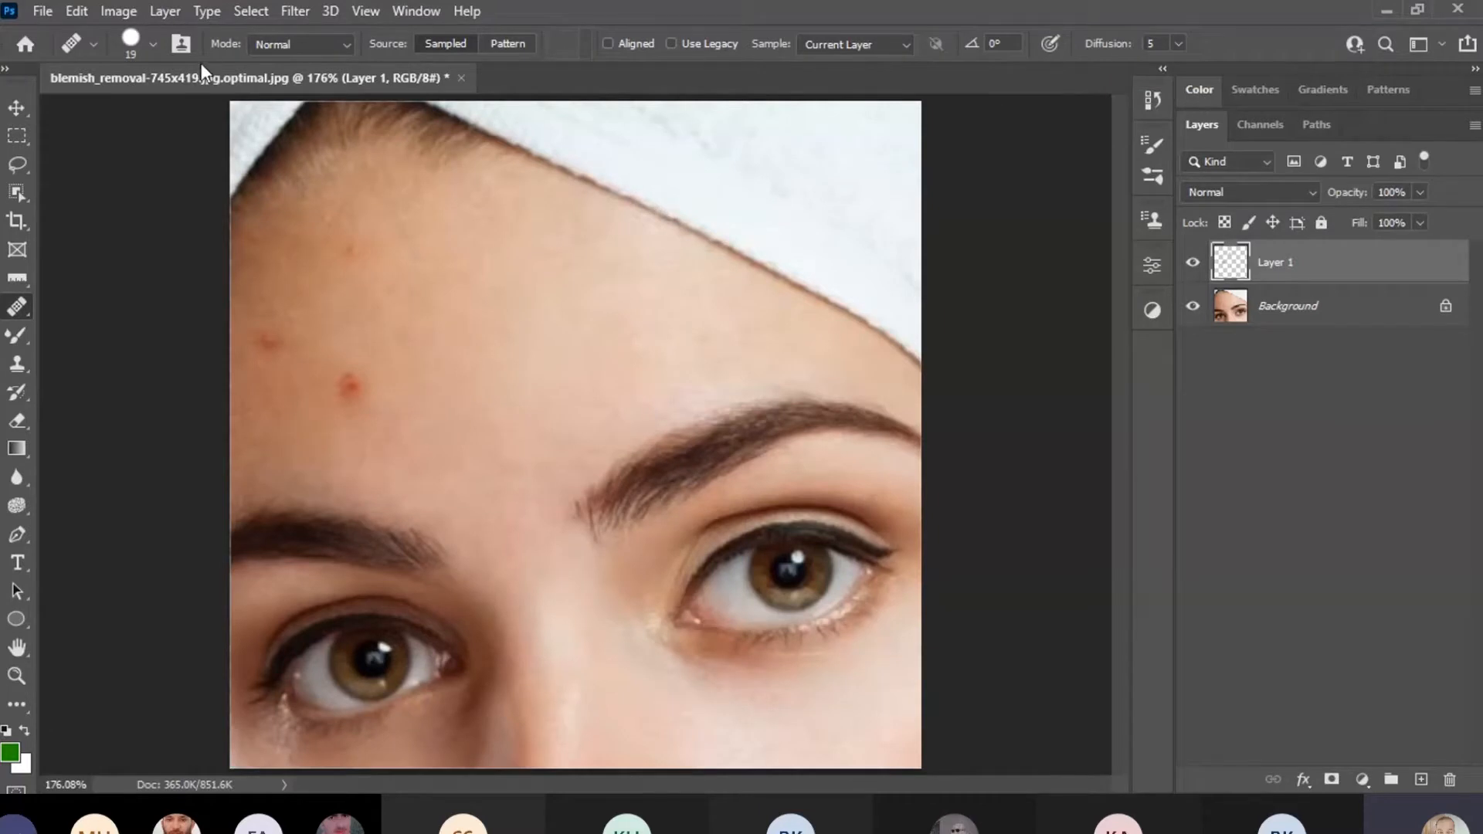
pyautogui.rightClick(19, 309)
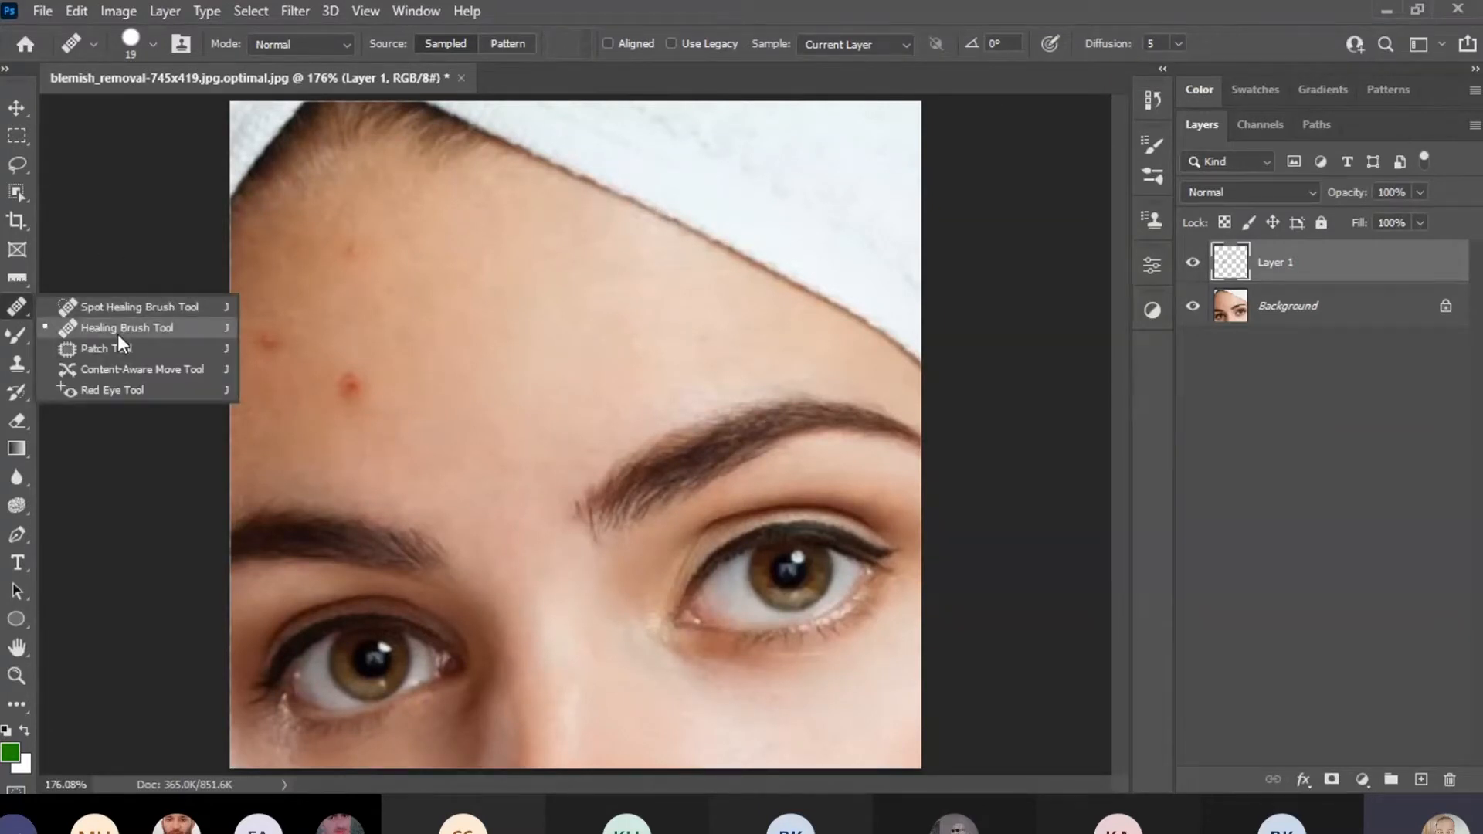
pyautogui.click(12, 309)
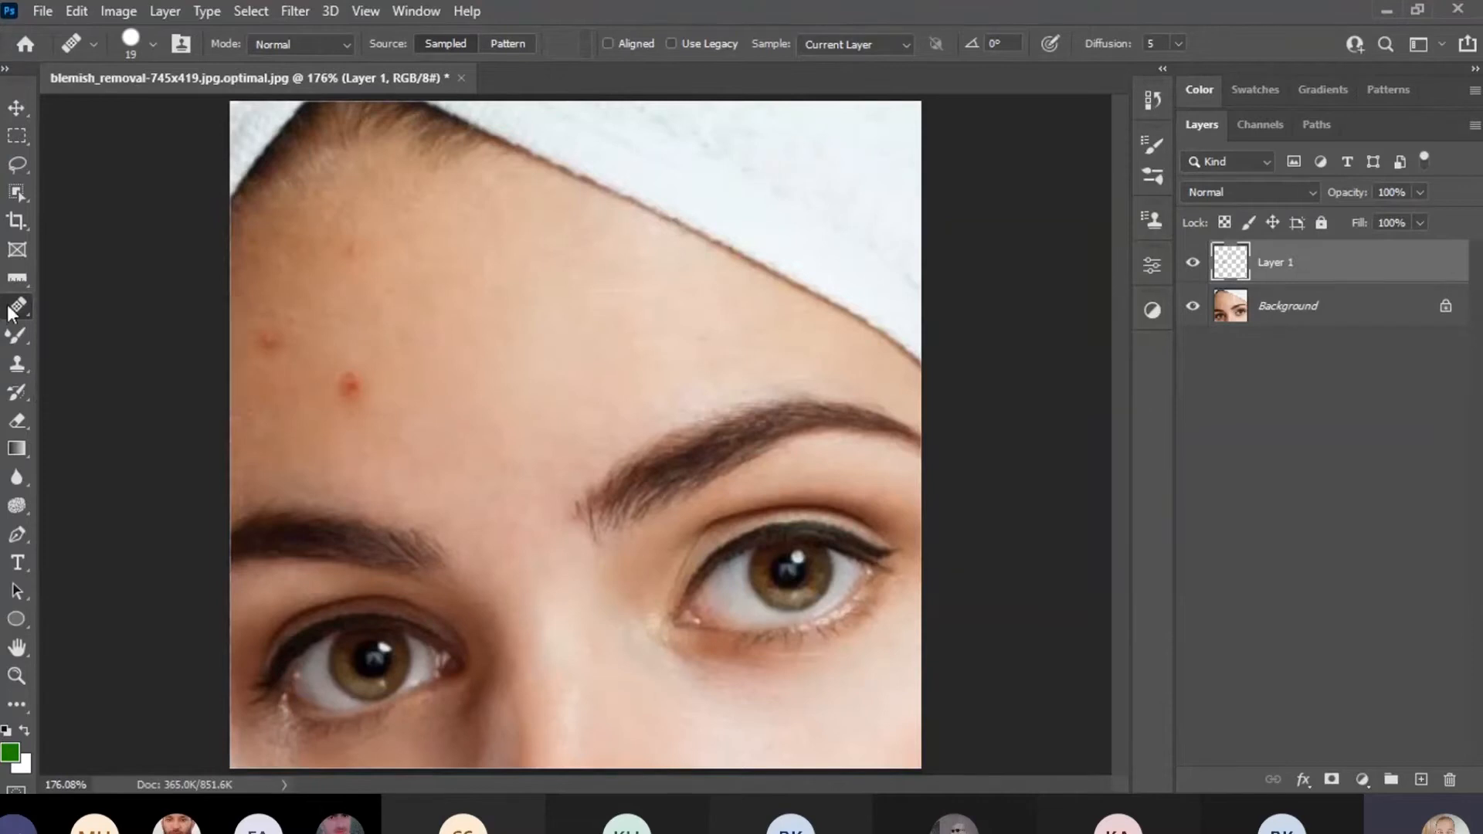
# Look over the Clone Source settings, close them, and switch to the Patch Tool.
pyautogui.click(183, 44)
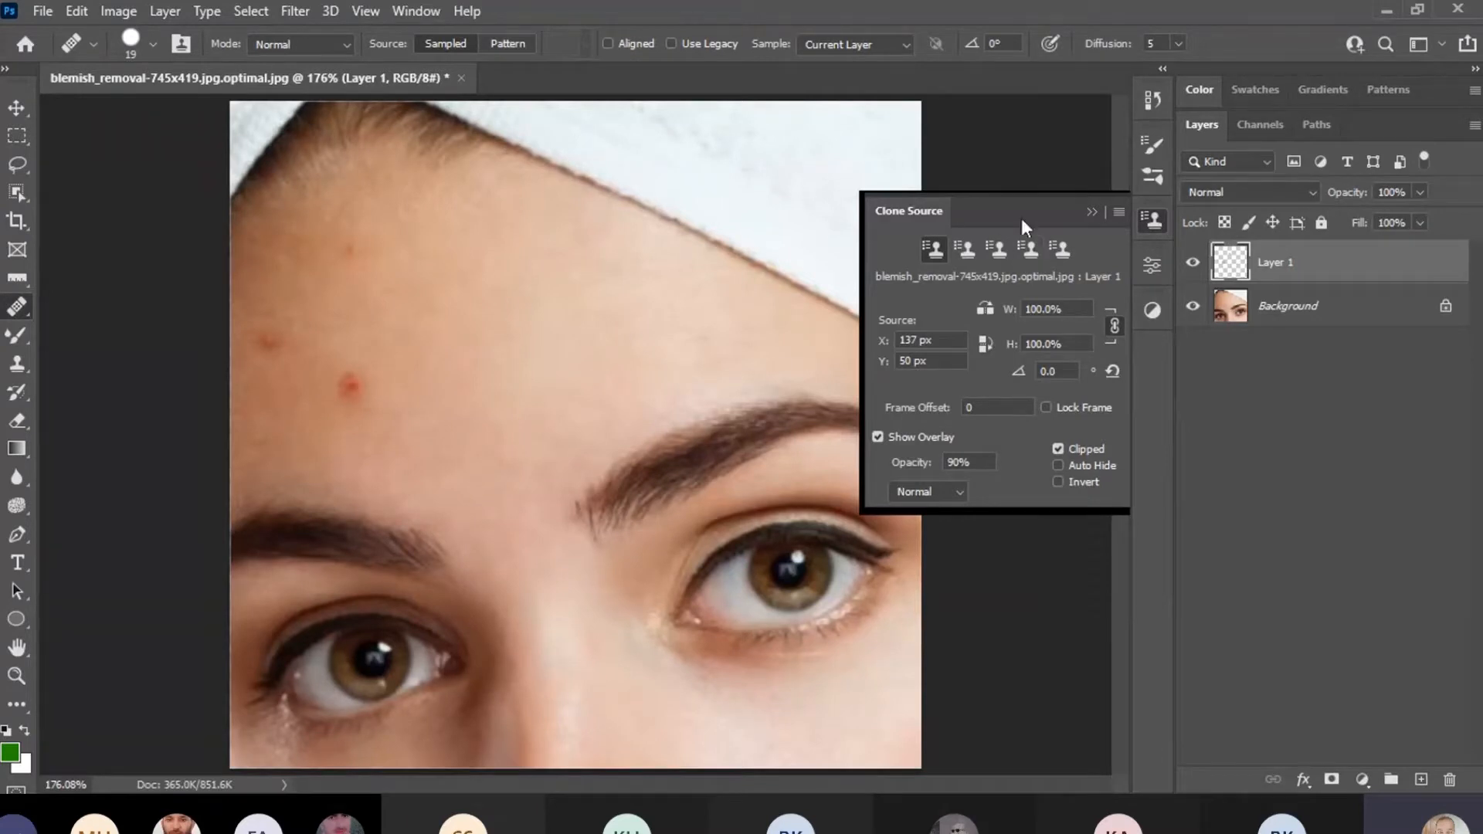
pyautogui.click(1090, 212)
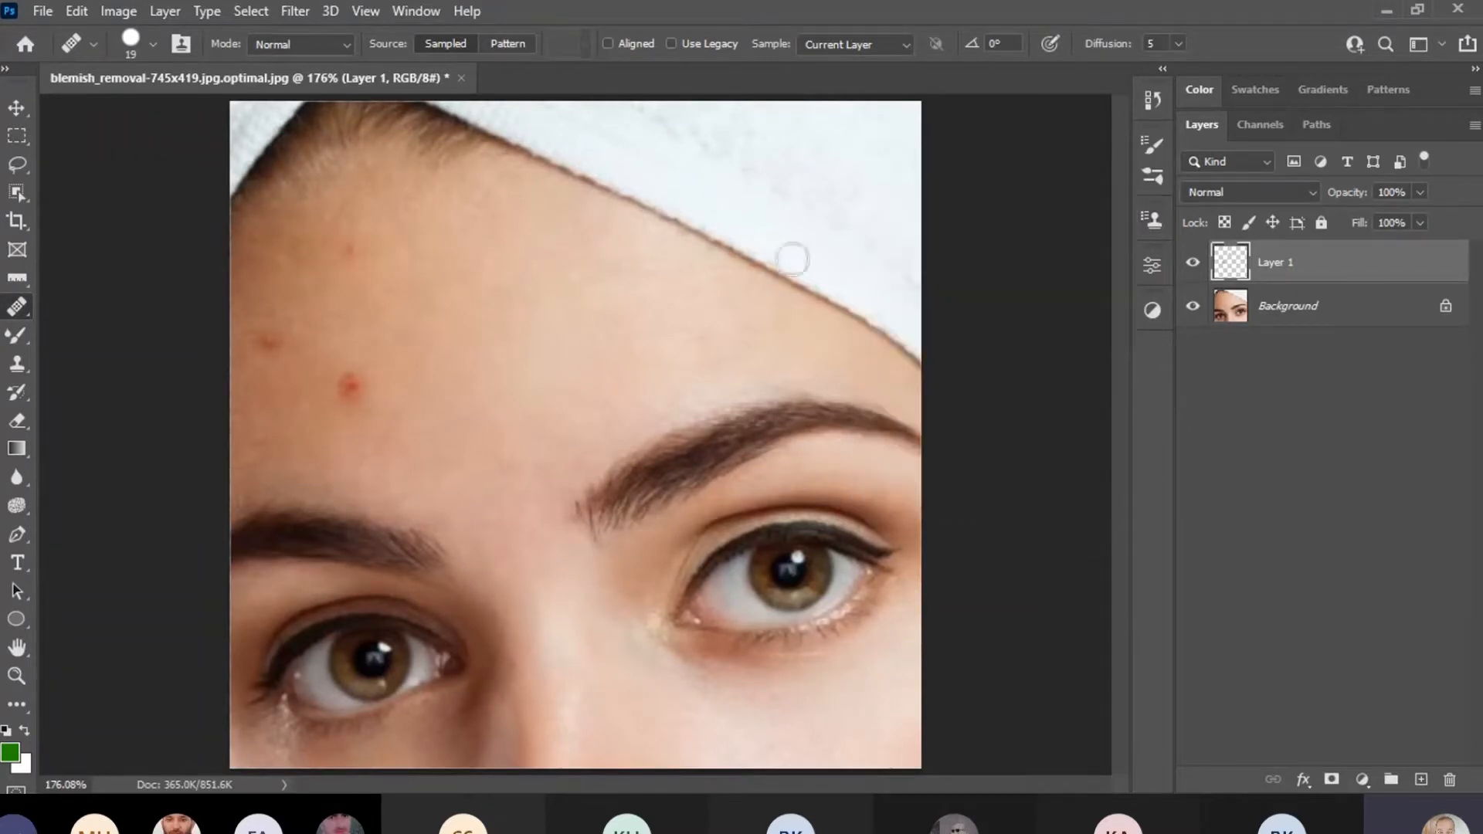
pyautogui.rightClick(35, 312)
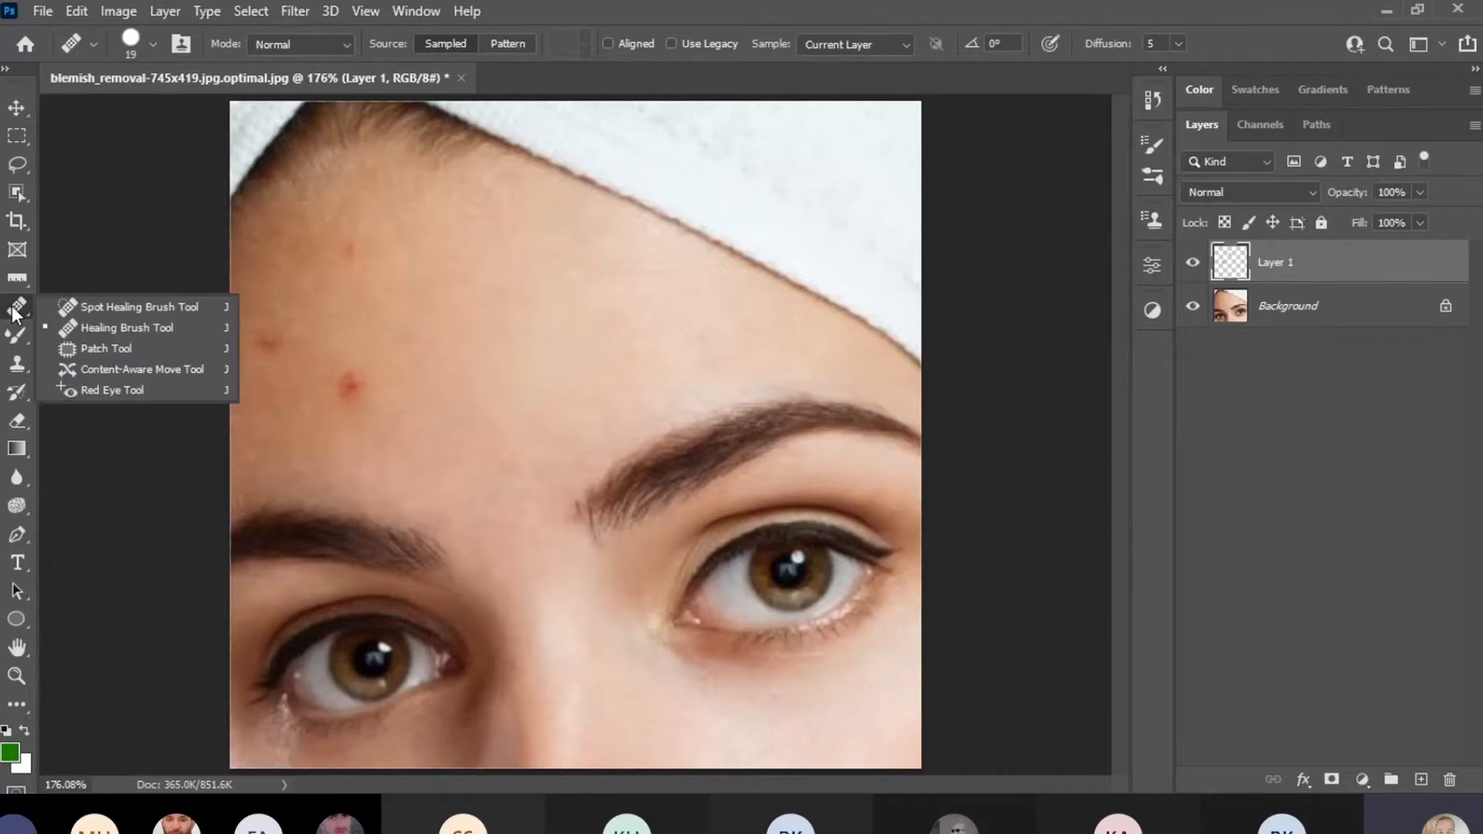
pyautogui.click(123, 350)
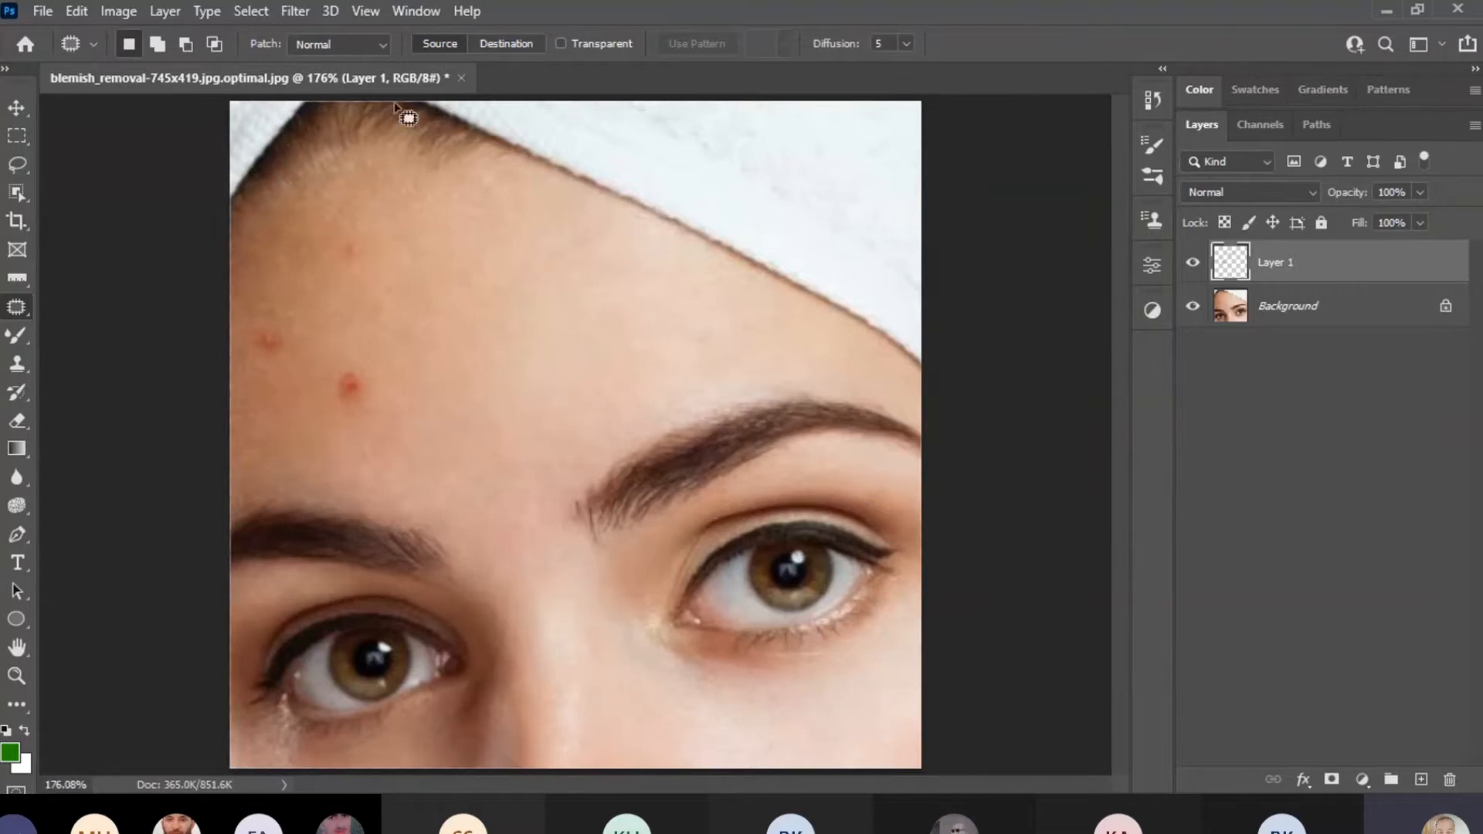
# Open the recent file beachfront-vacation-rental.jpeg.
pyautogui.click(25, 45)
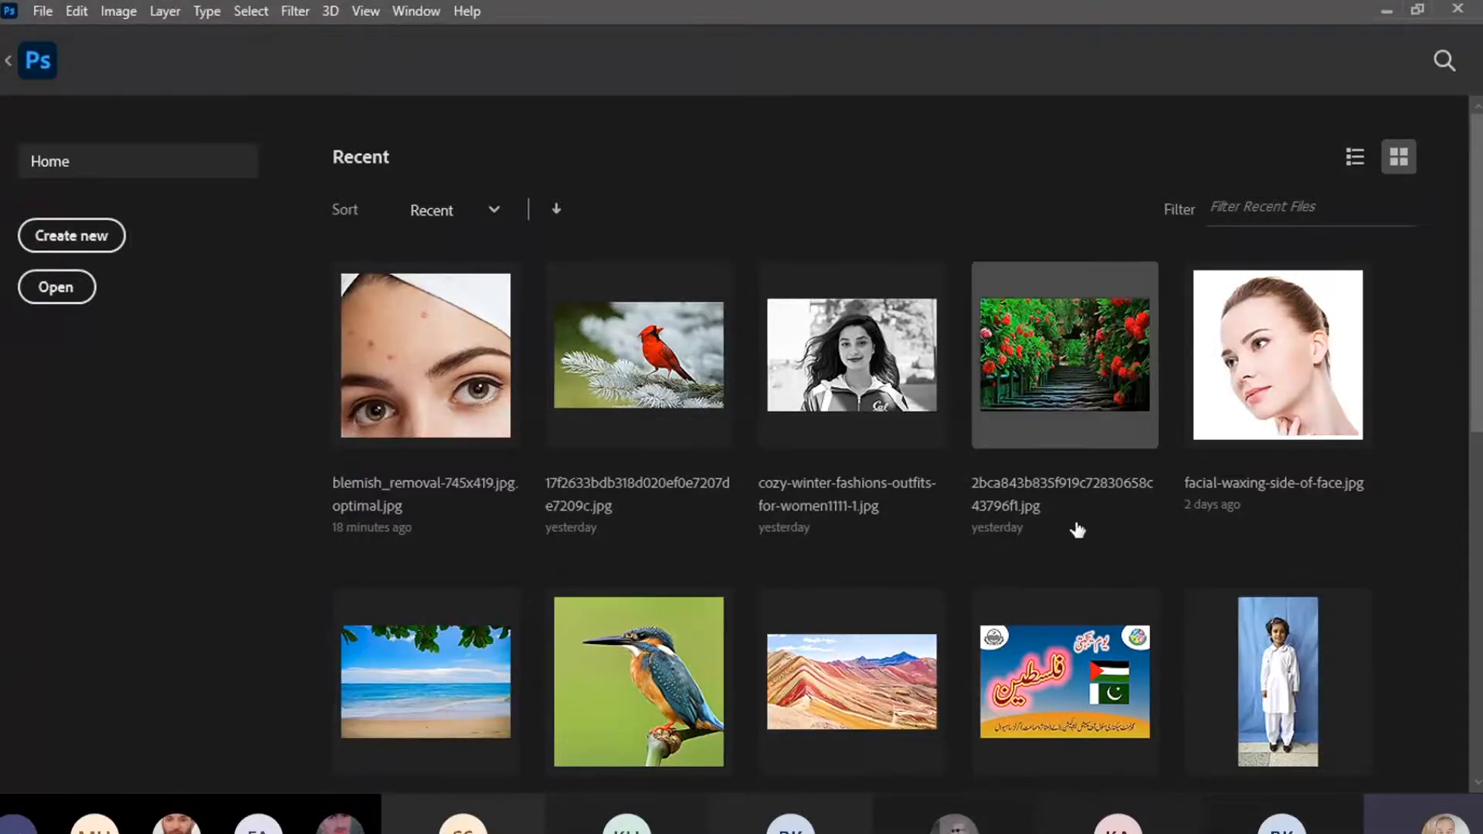
pyautogui.scroll(-5, 1078, 530)
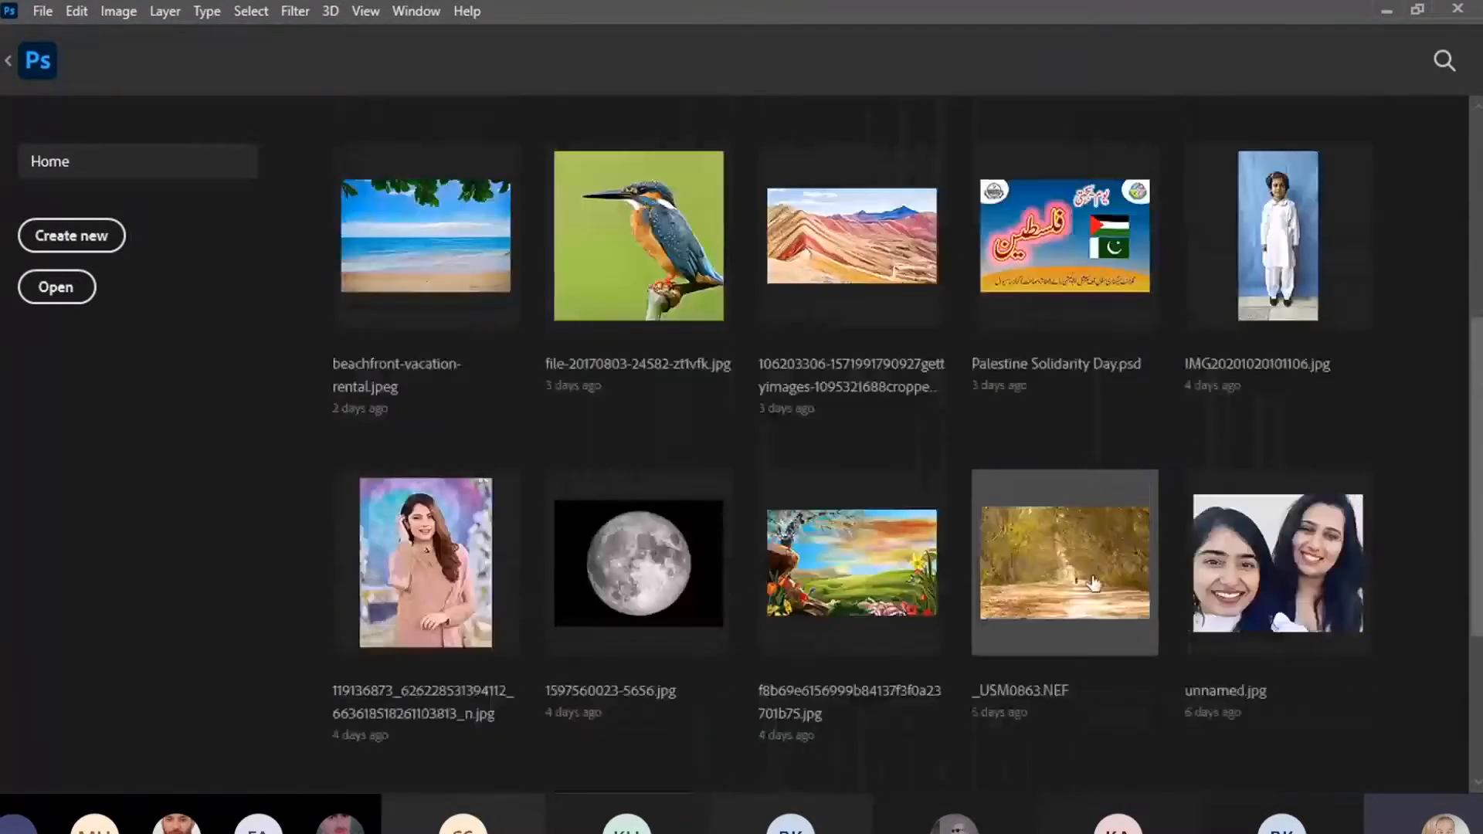
pyautogui.scroll(-3, 991, 525)
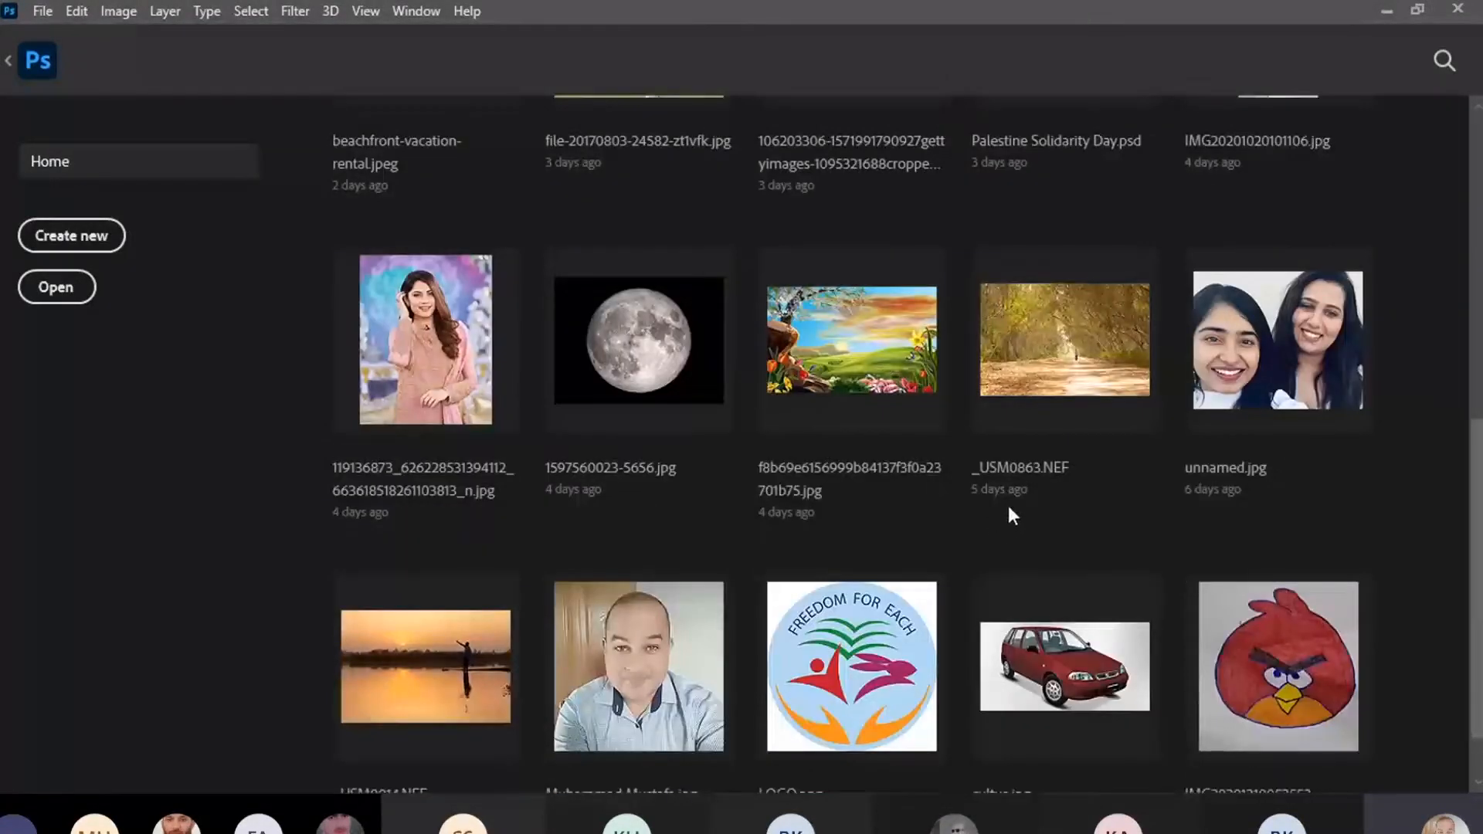
pyautogui.scroll(-1, 1017, 504)
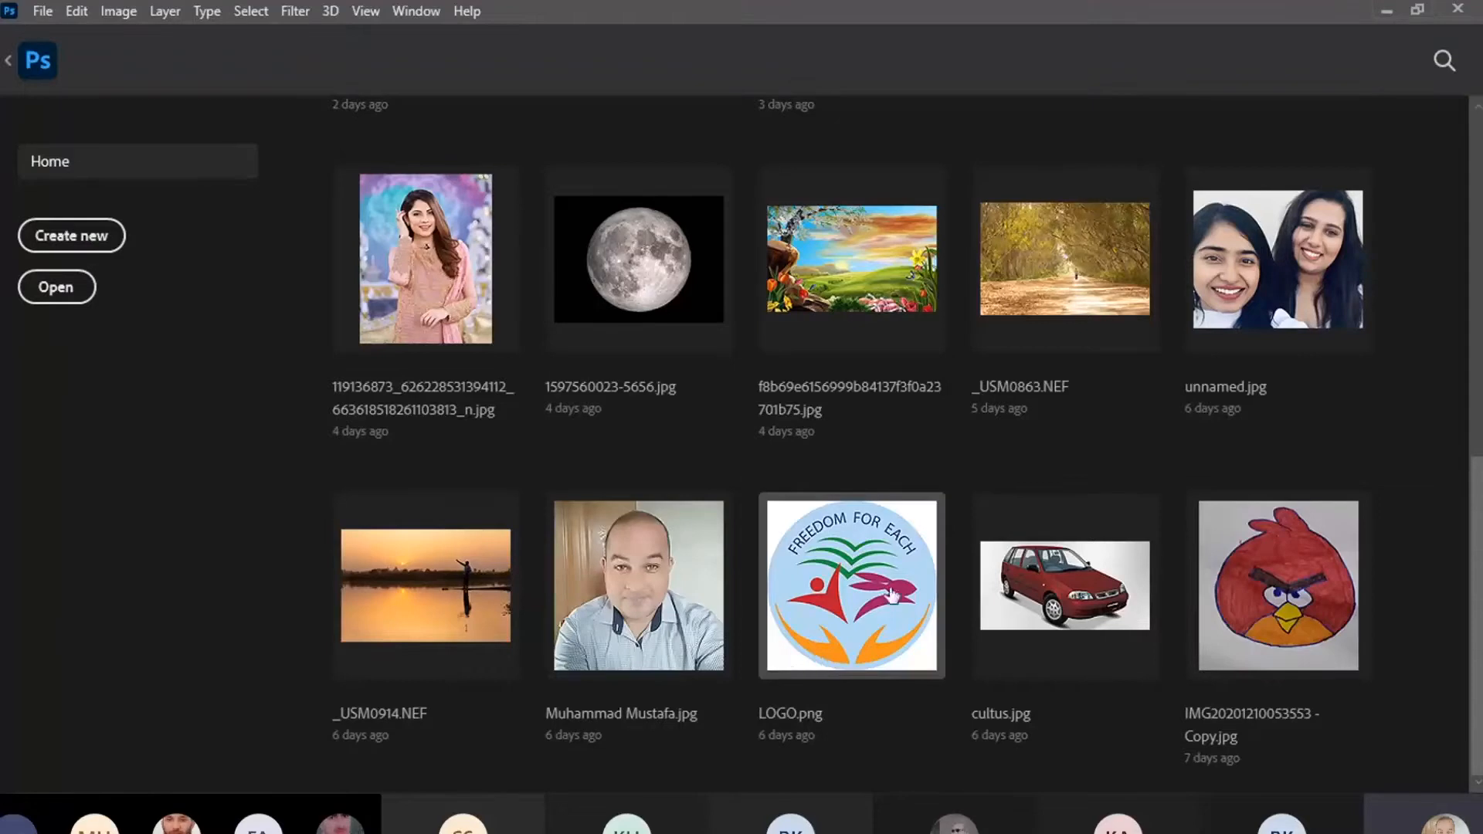
pyautogui.scroll(3, 881, 564)
pyautogui.scroll(4, 883, 564)
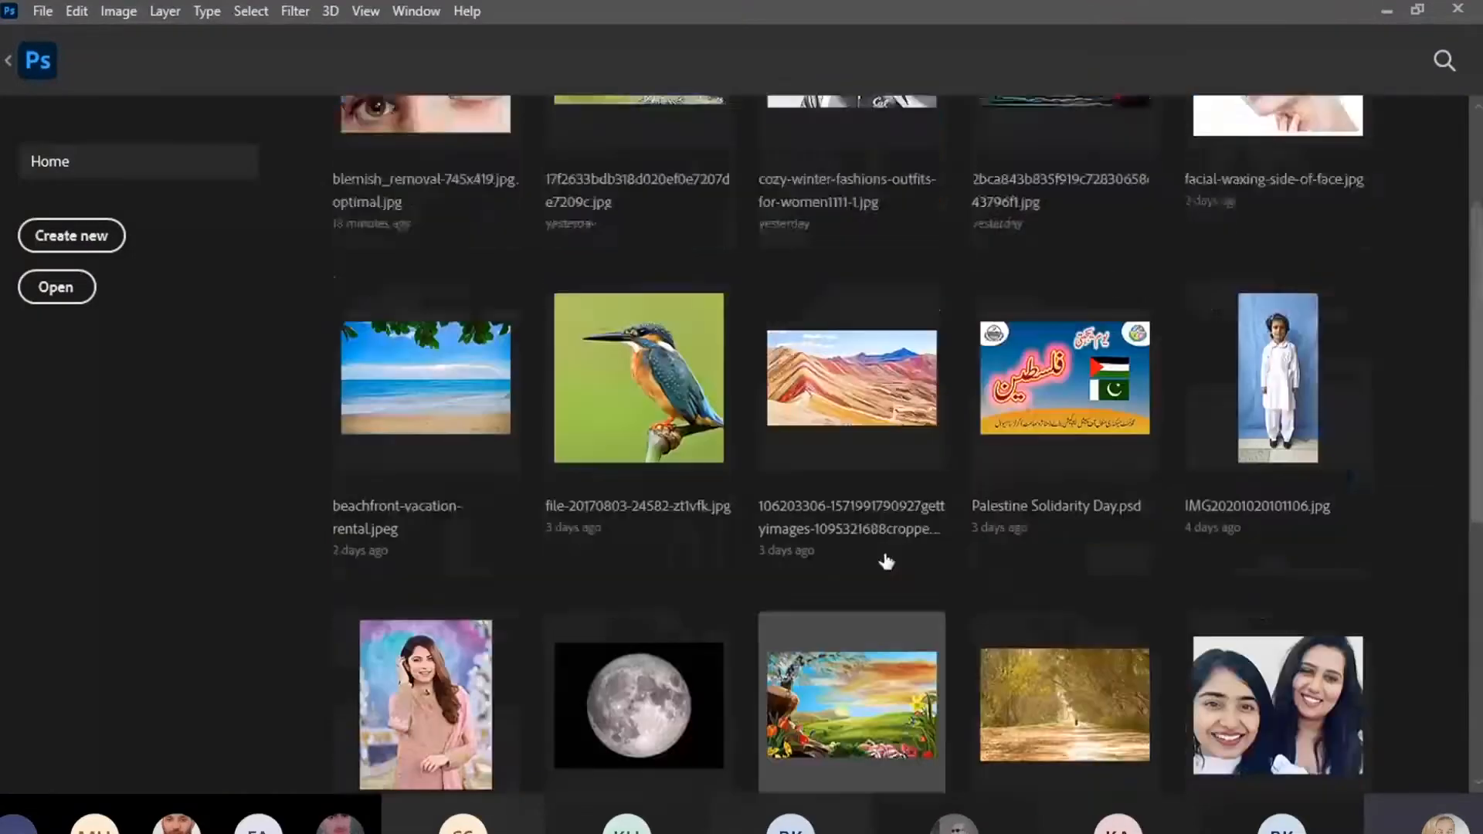
pyautogui.click(442, 491)
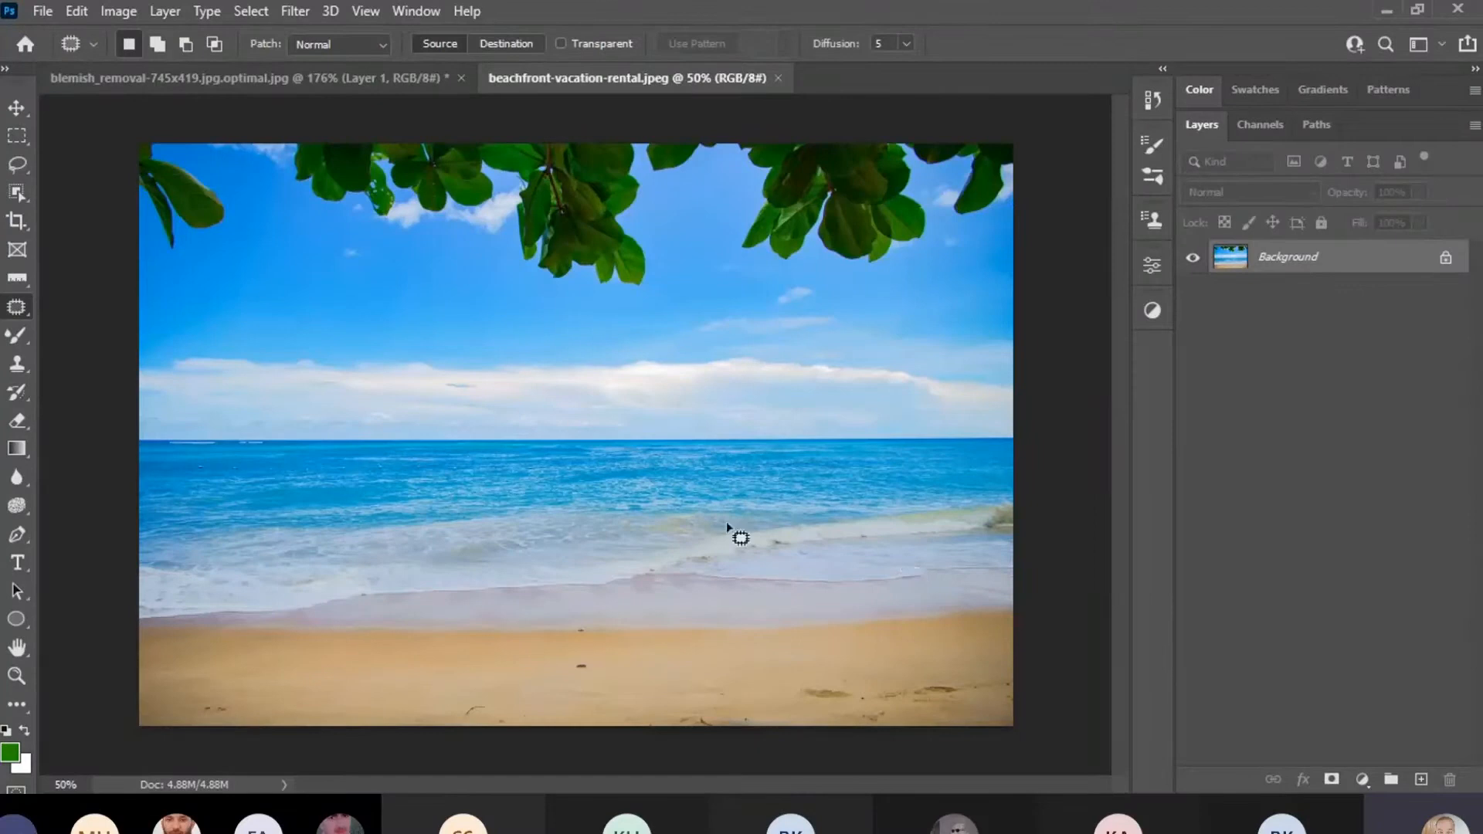
# Try healing the dark debris in the middle of the sand with the Spot Healing Brush, and undo the stroke.
pyautogui.rightClick(16, 307)
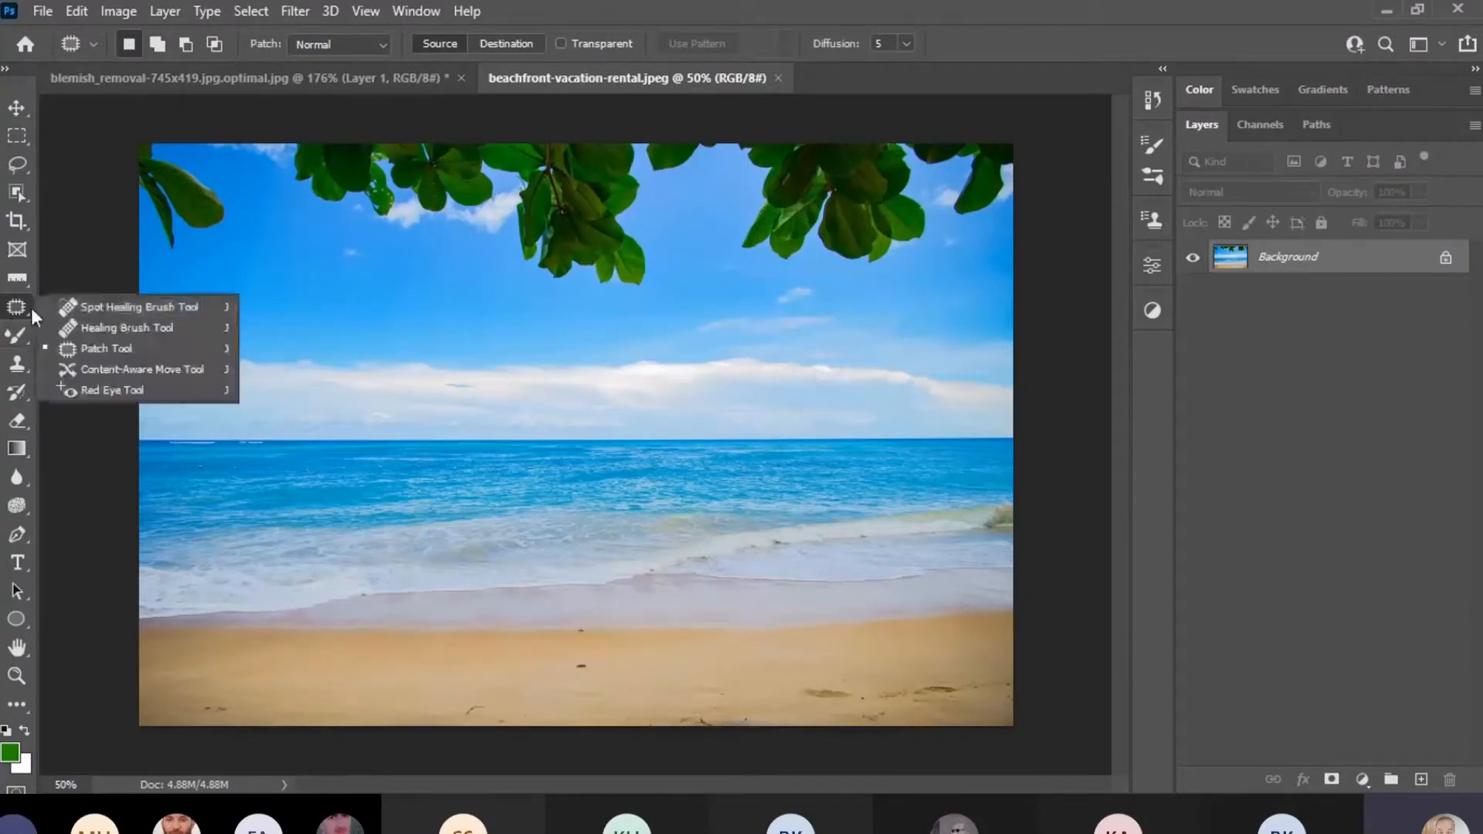
pyautogui.click(122, 309)
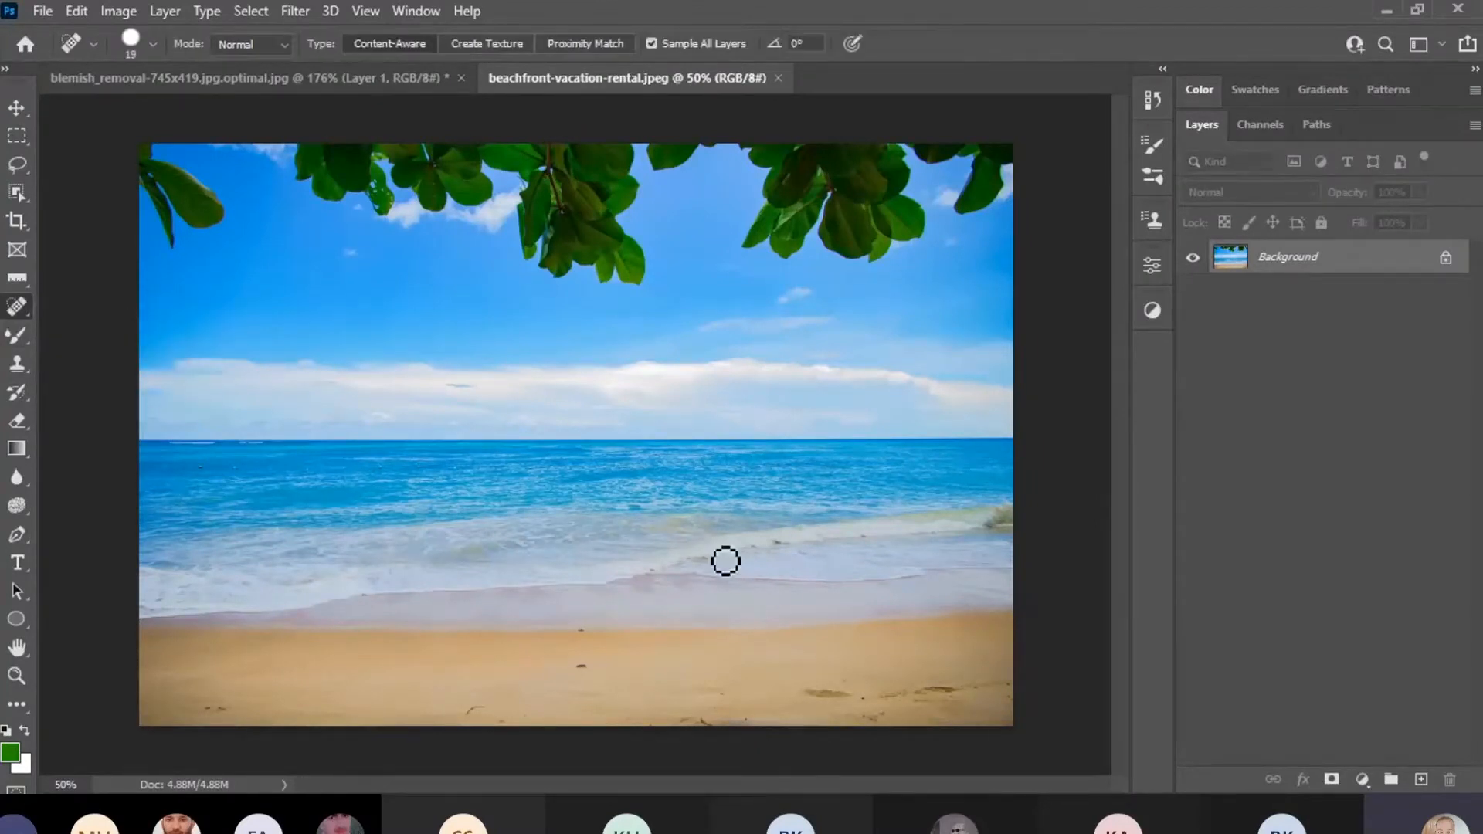
pyautogui.click(589, 676)
pyautogui.hotkey('ctrl', 'z')
# Try removing the curved twig and the dark debris with the Healing Brush, sampling clean sand, and undo the strokes.
pyautogui.hotkey('ctrl', '+')
pyautogui.hotkey('ctrl', '+')
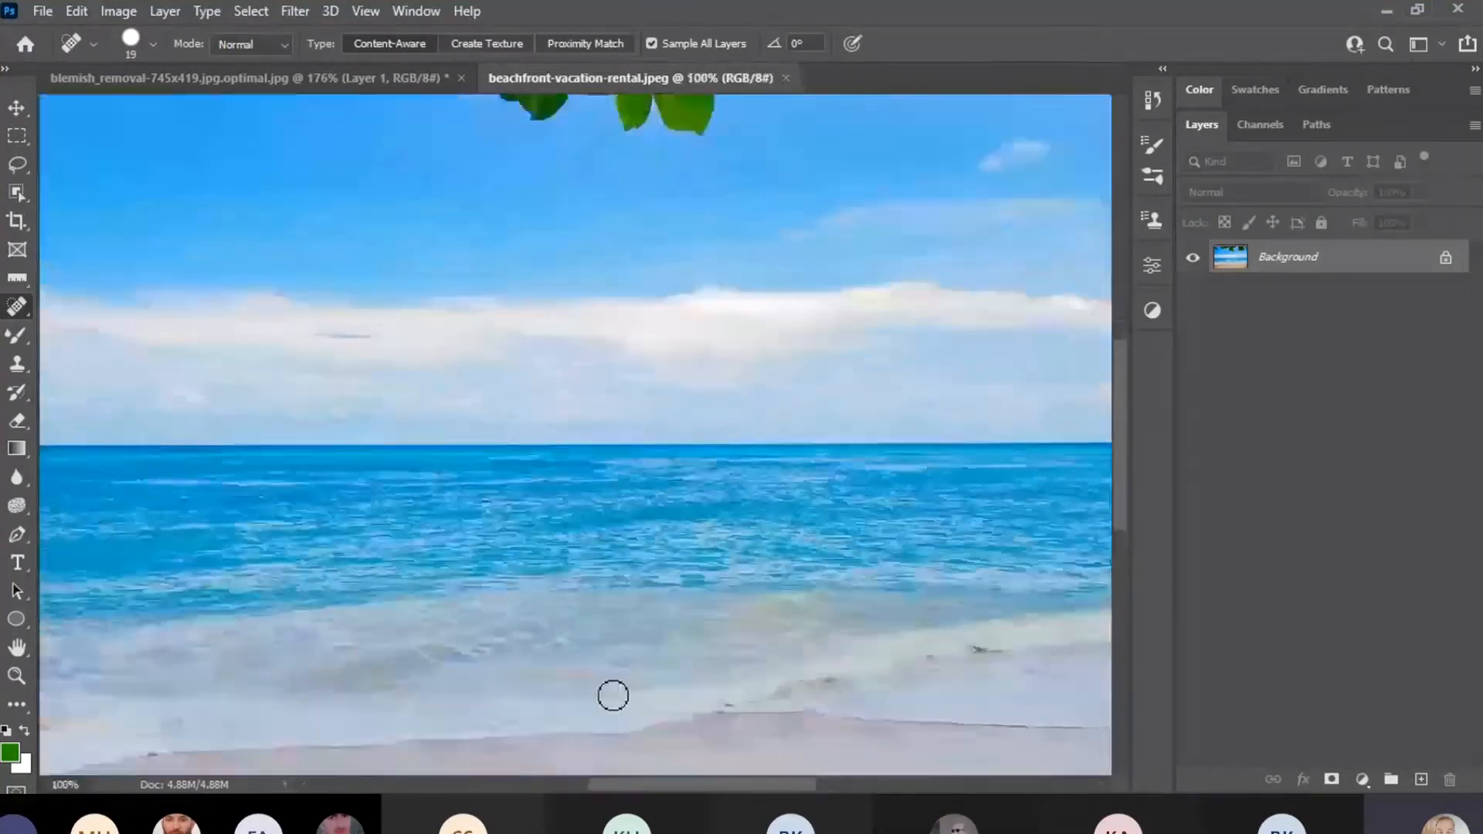
pyautogui.moveTo(624, 686); pyautogui.dragTo(629, 410)
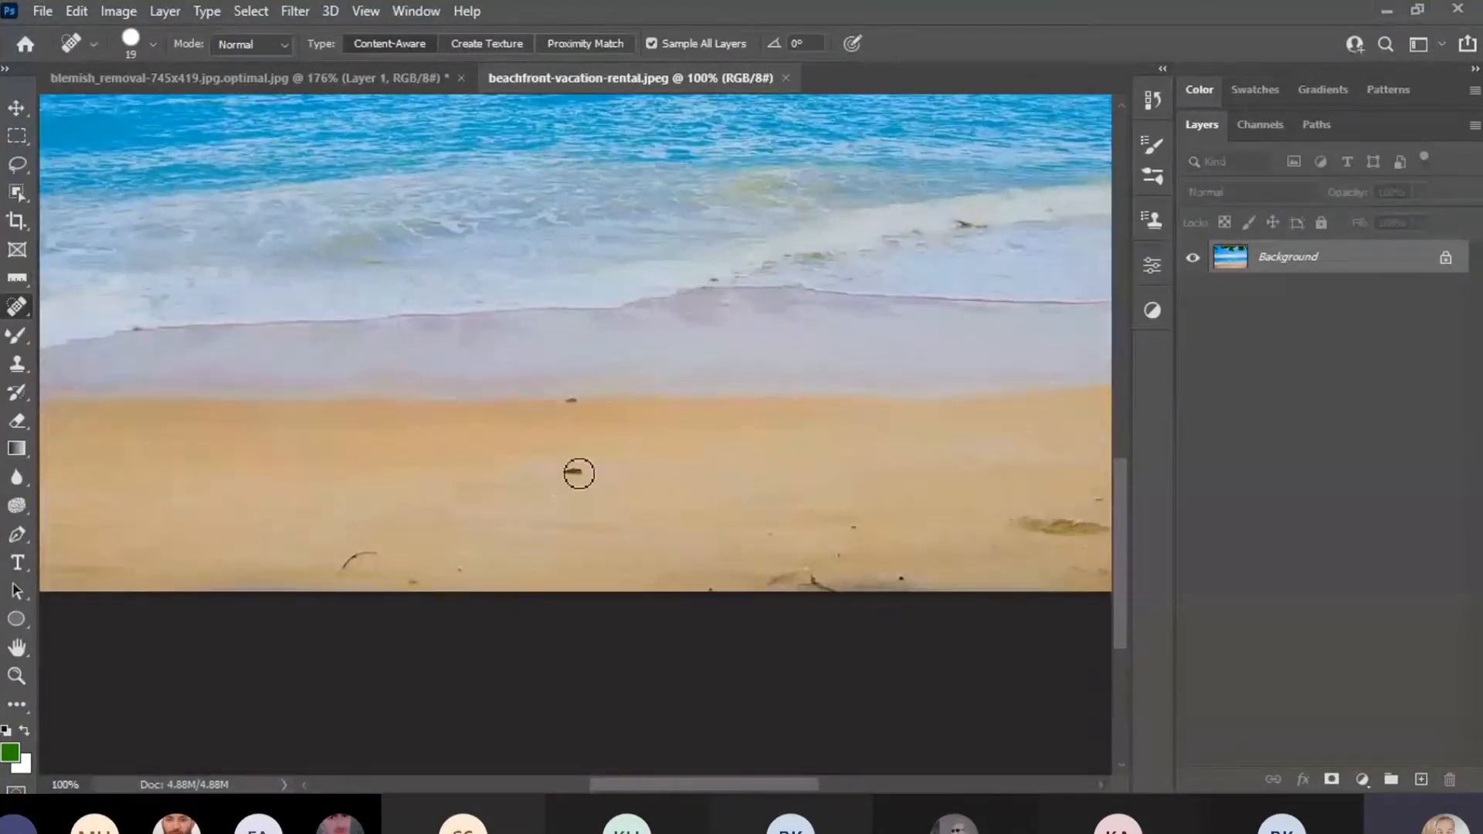
pyautogui.rightClick(17, 309)
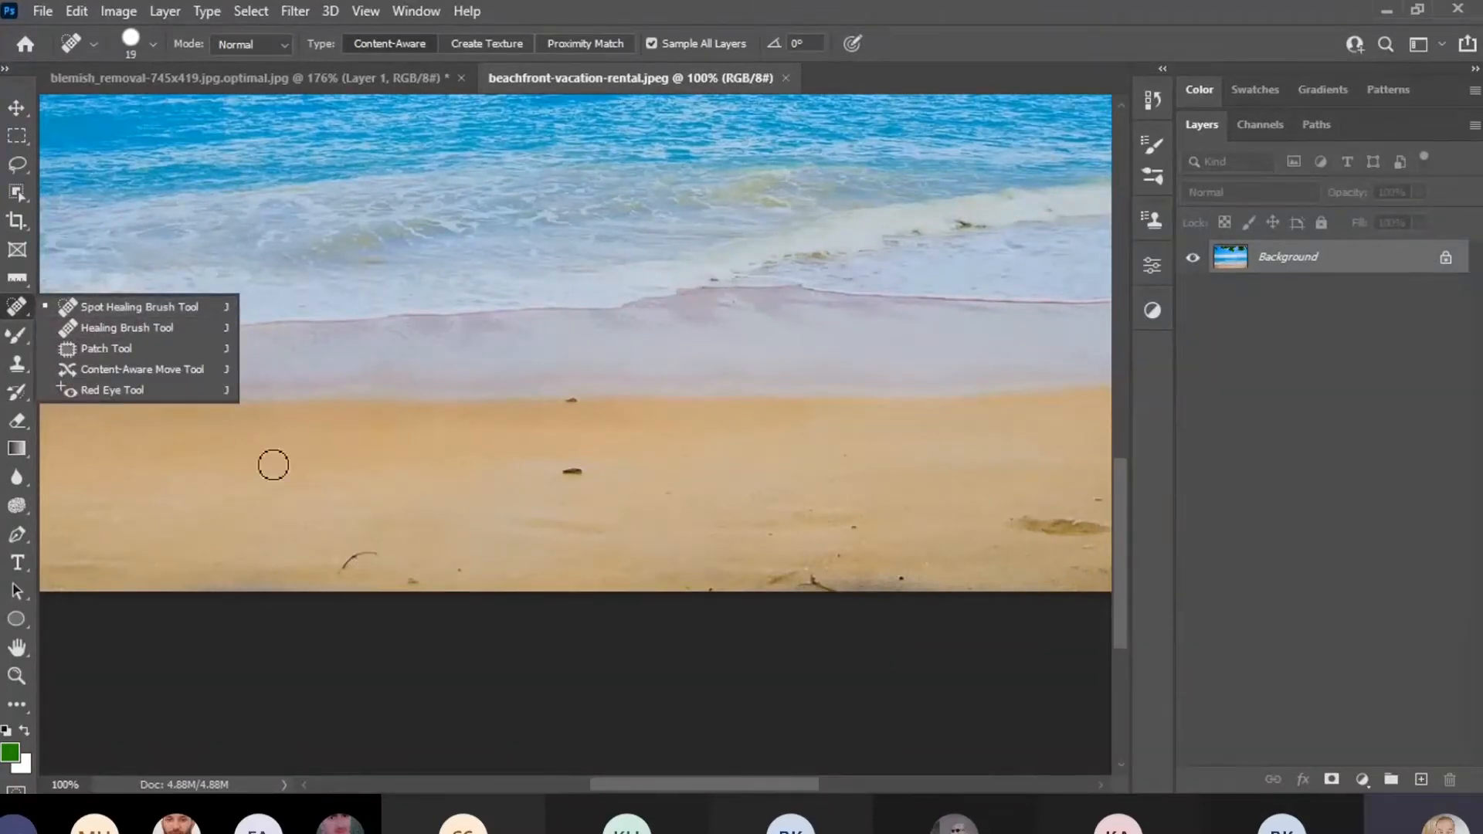
pyautogui.click(111, 328)
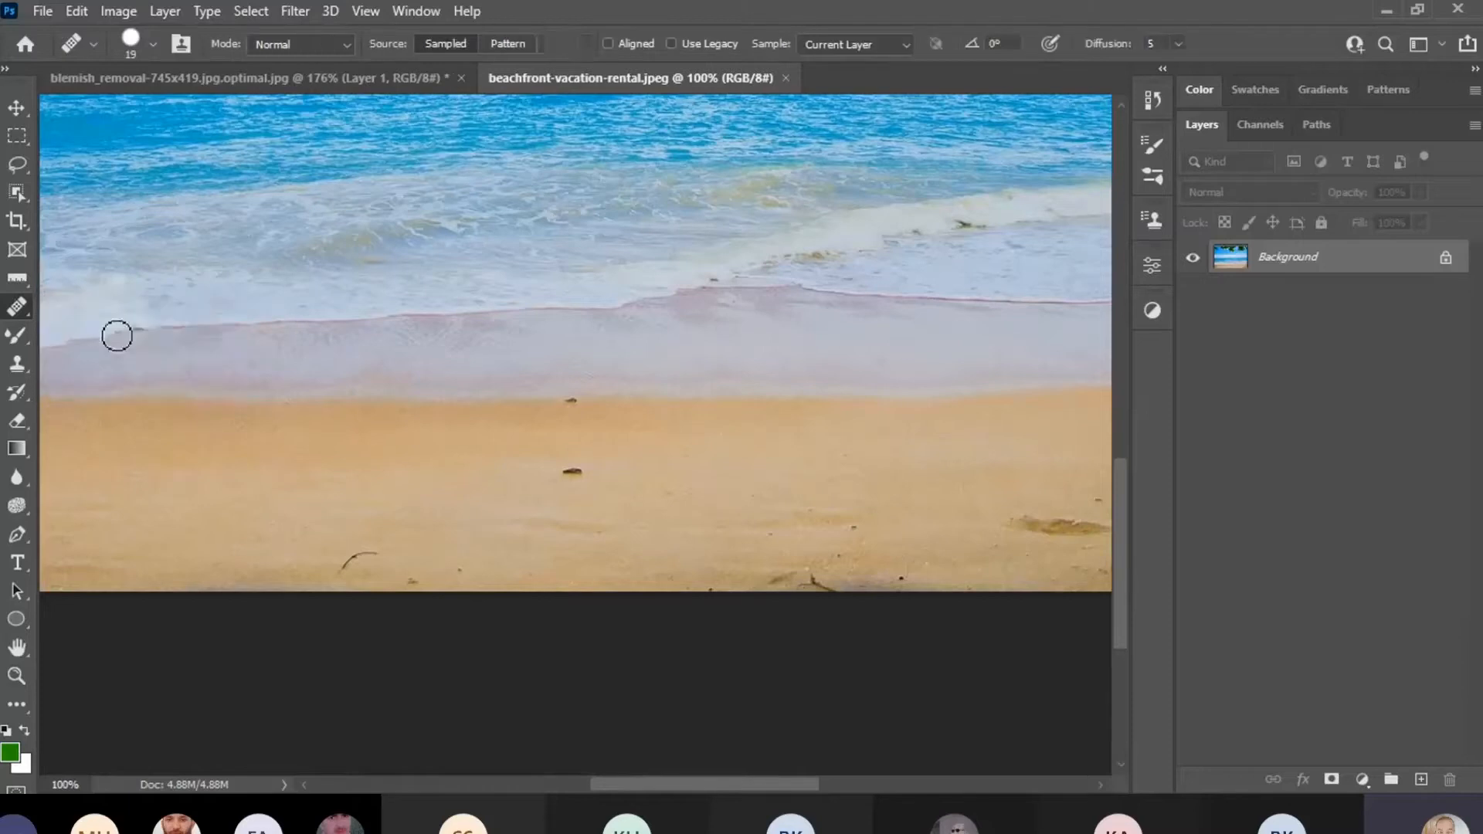
pyautogui.keyDown('alt'); pyautogui.click(303, 560); pyautogui.keyUp('alt')
pyautogui.moveTo(335, 561)
pyautogui.mouseDown()
pyautogui.moveTo(348, 573)
pyautogui.moveTo(398, 556)
pyautogui.moveTo(341, 557)
pyautogui.mouseUp()
pyautogui.click(578, 473)
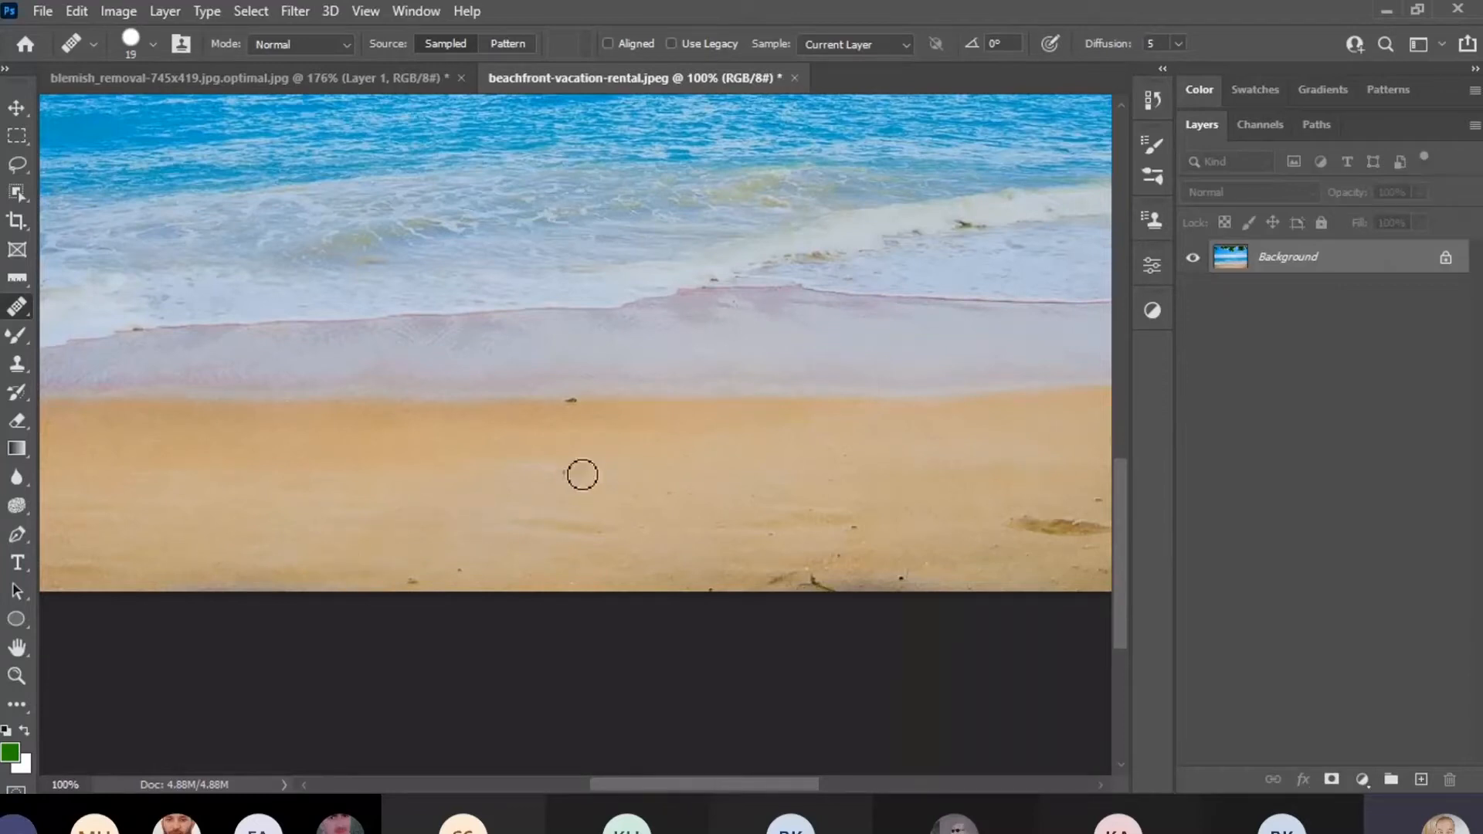
pyautogui.moveTo(567, 475); pyautogui.dragTo(599, 476)
pyautogui.hotkey('ctrl', 'z')
pyautogui.hotkey('ctrl', 'z')
pyautogui.hotkey('ctrl', '0')
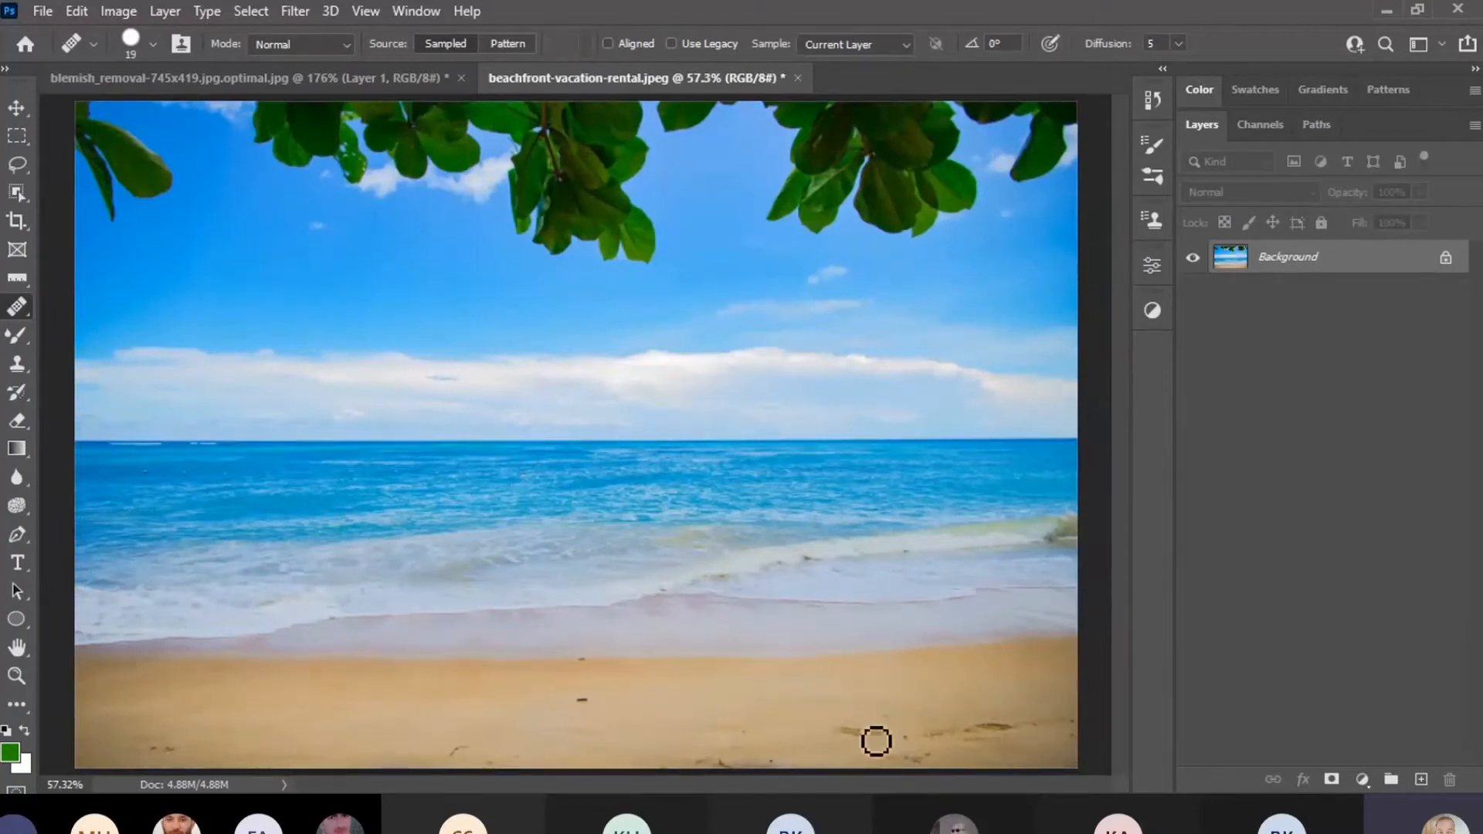
# Switch to the Brush Tool and set its size to 7 px.
pyautogui.click(16, 337)
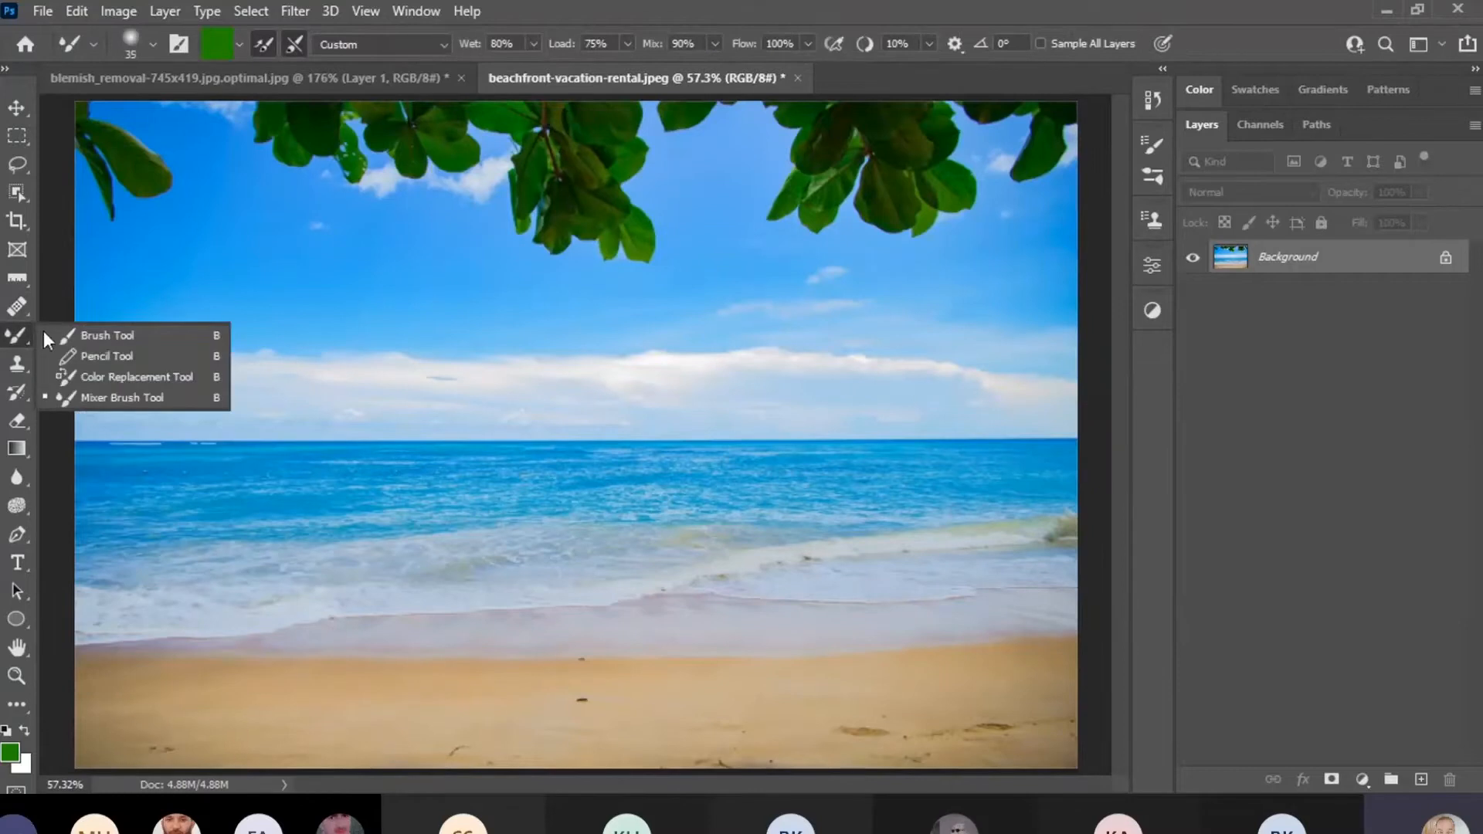
pyautogui.click(101, 335)
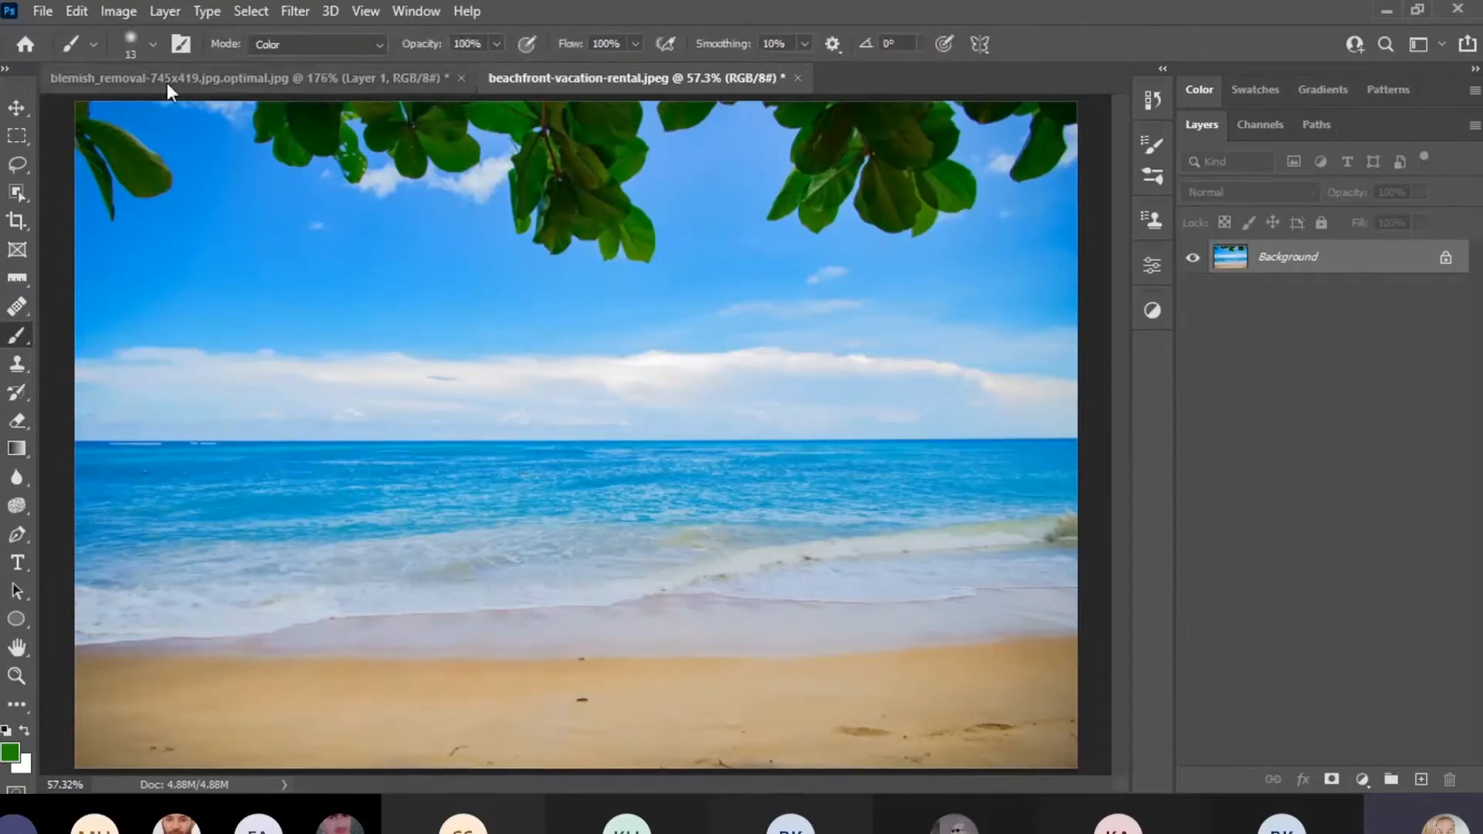
pyautogui.click(153, 44)
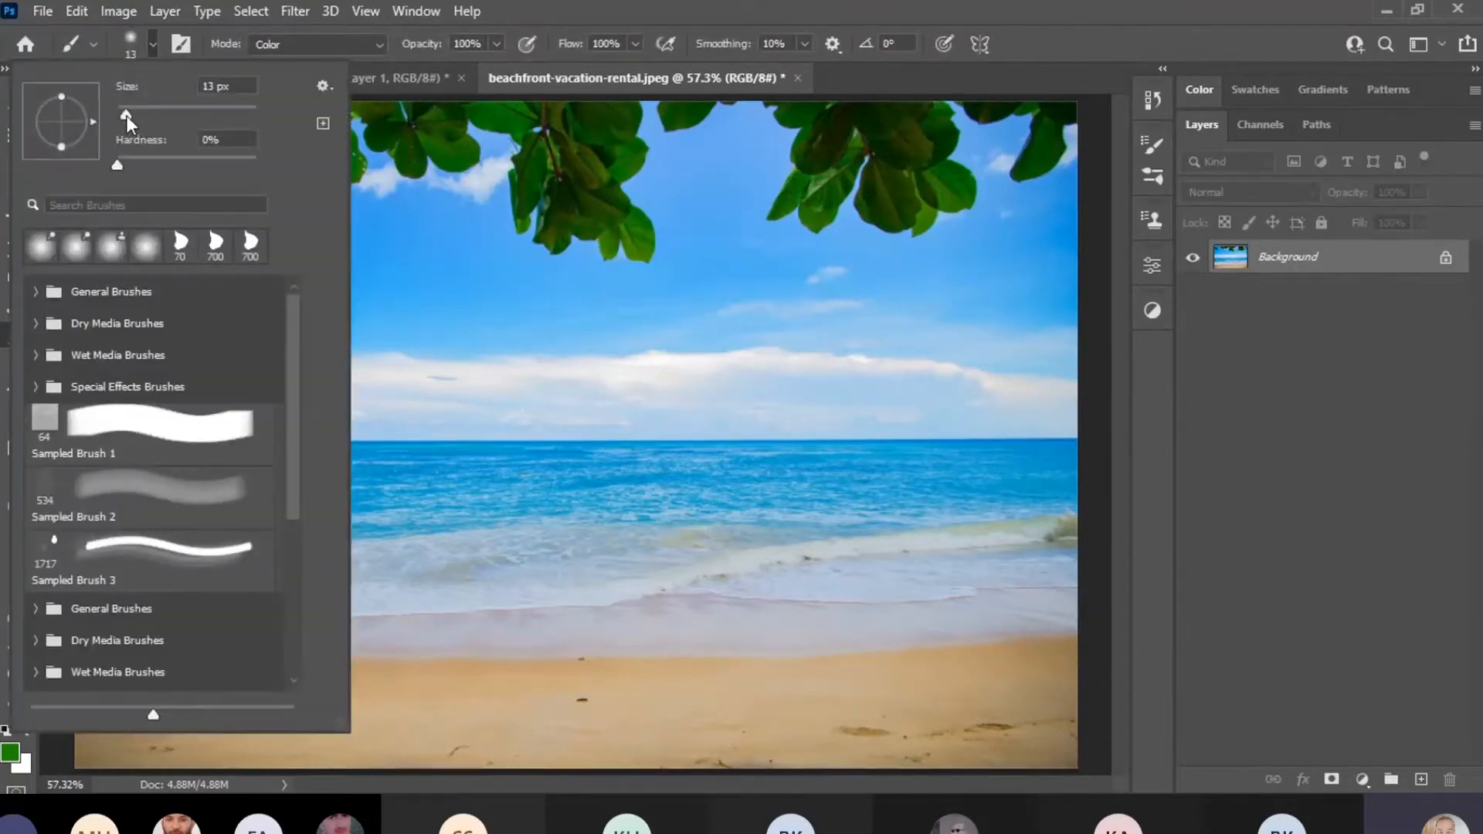
pyautogui.moveTo(127, 114); pyautogui.dragTo(274, 168)
# Set the foreground color to dark green 134204 and paint a short stroke on the left-hand part of the sand.
pyautogui.click(10, 752)
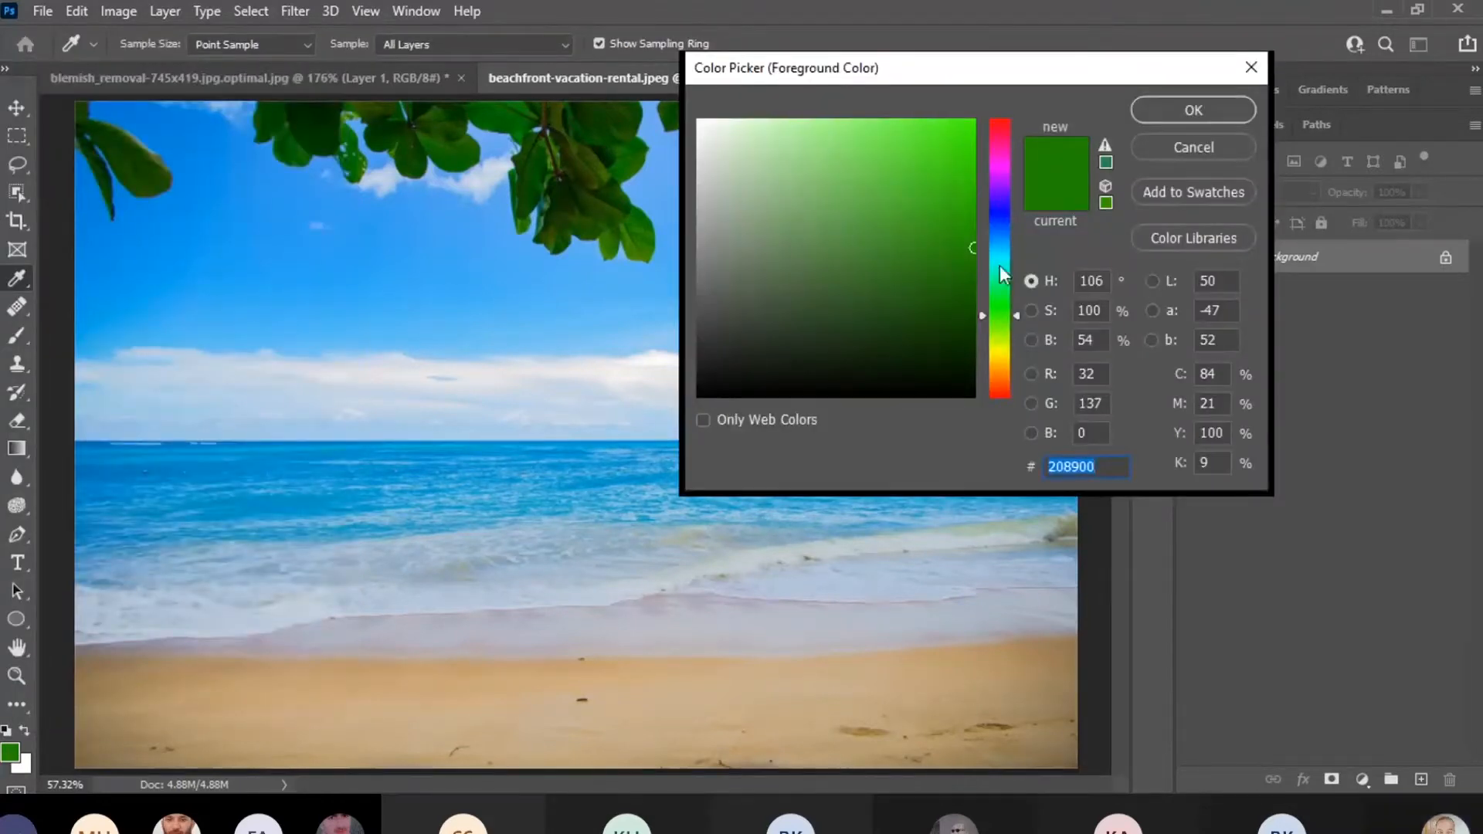
pyautogui.click(958, 325)
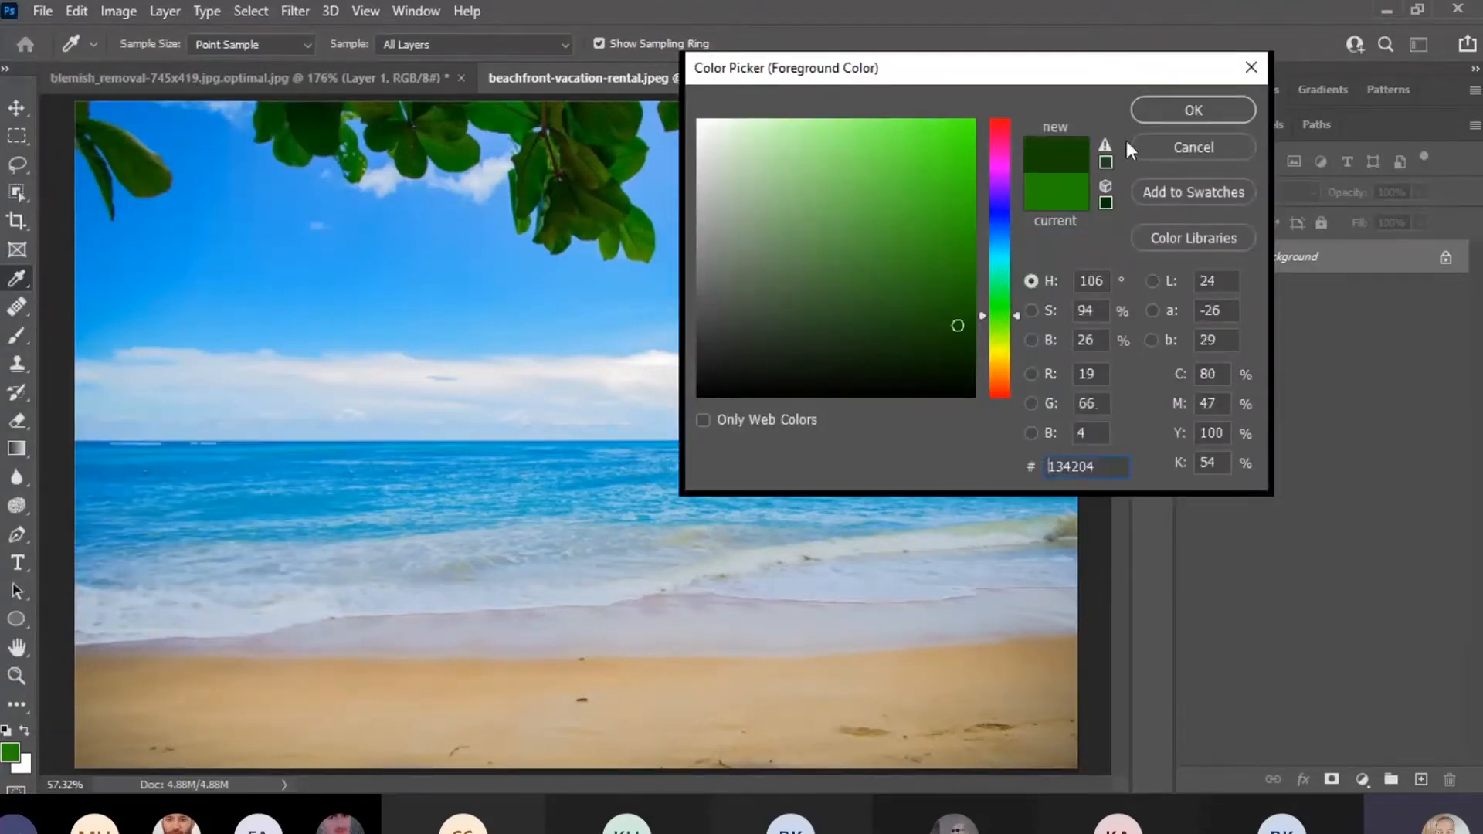
pyautogui.click(1164, 115)
pyautogui.moveTo(138, 724); pyautogui.dragTo(153, 731)
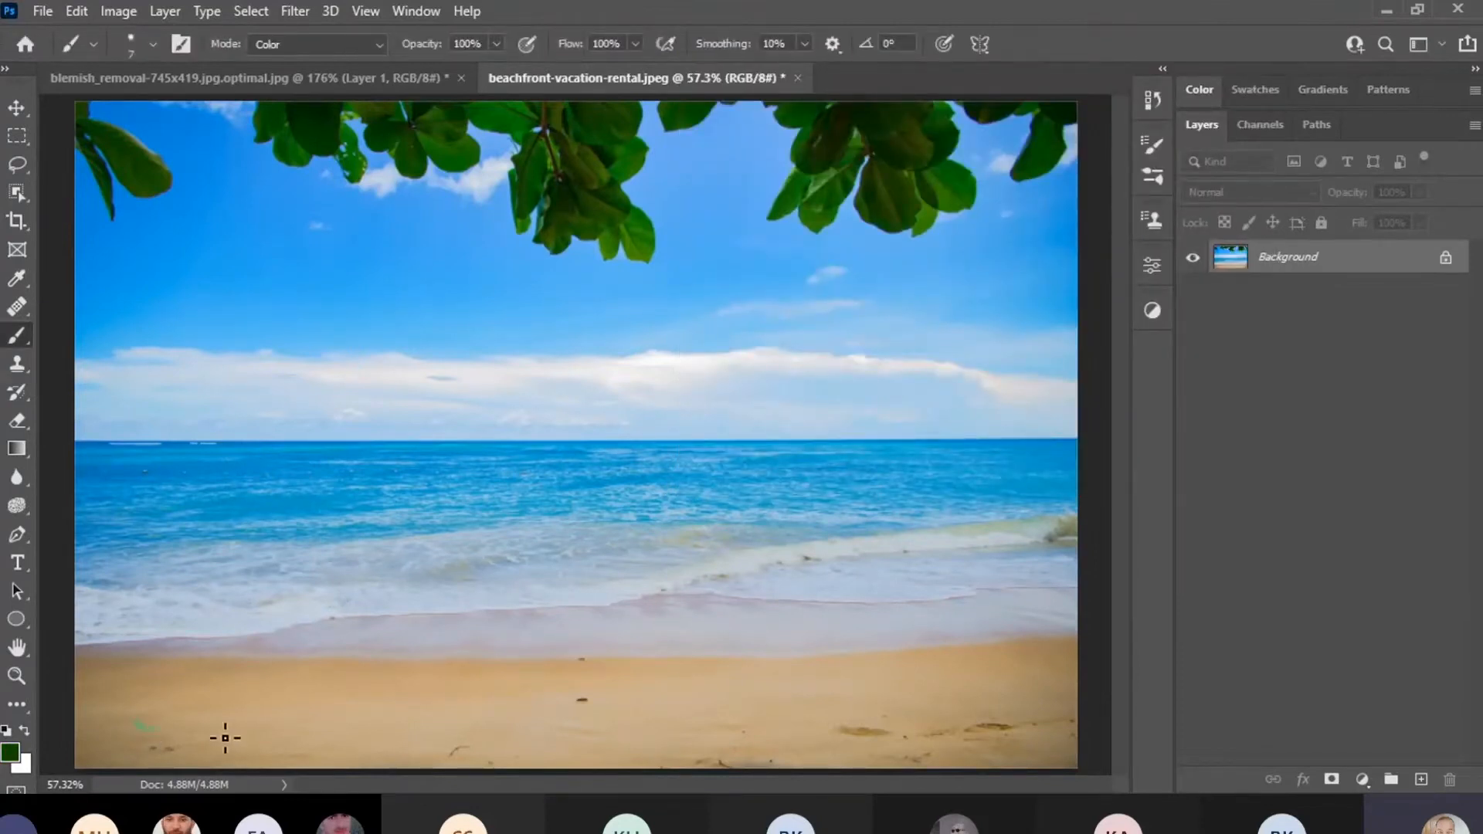
# Set the brush mode to Normal and paint two wavy dark green marks and one thick horizontal mark along the lower sand.
pyautogui.click(377, 43)
pyautogui.click(313, 62)
pyautogui.moveTo(119, 743)
pyautogui.mouseDown()
pyautogui.moveTo(132, 721)
pyautogui.moveTo(246, 745)
pyautogui.moveTo(606, 730)
pyautogui.moveTo(533, 736)
pyautogui.mouseUp()
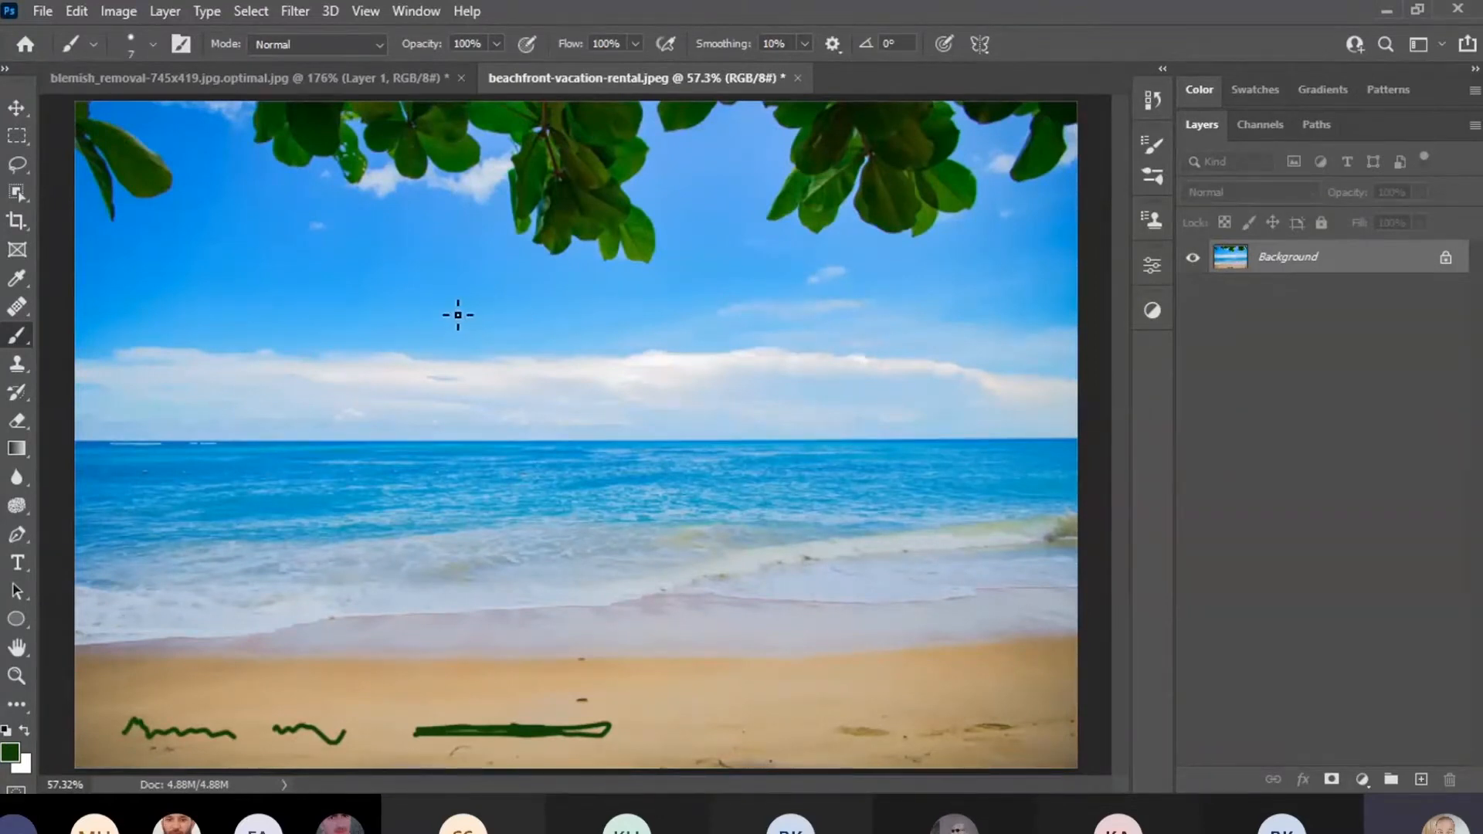
# Outline the brown debris on the right-hand part of the sand with the Patch Tool.
pyautogui.click(20, 308)
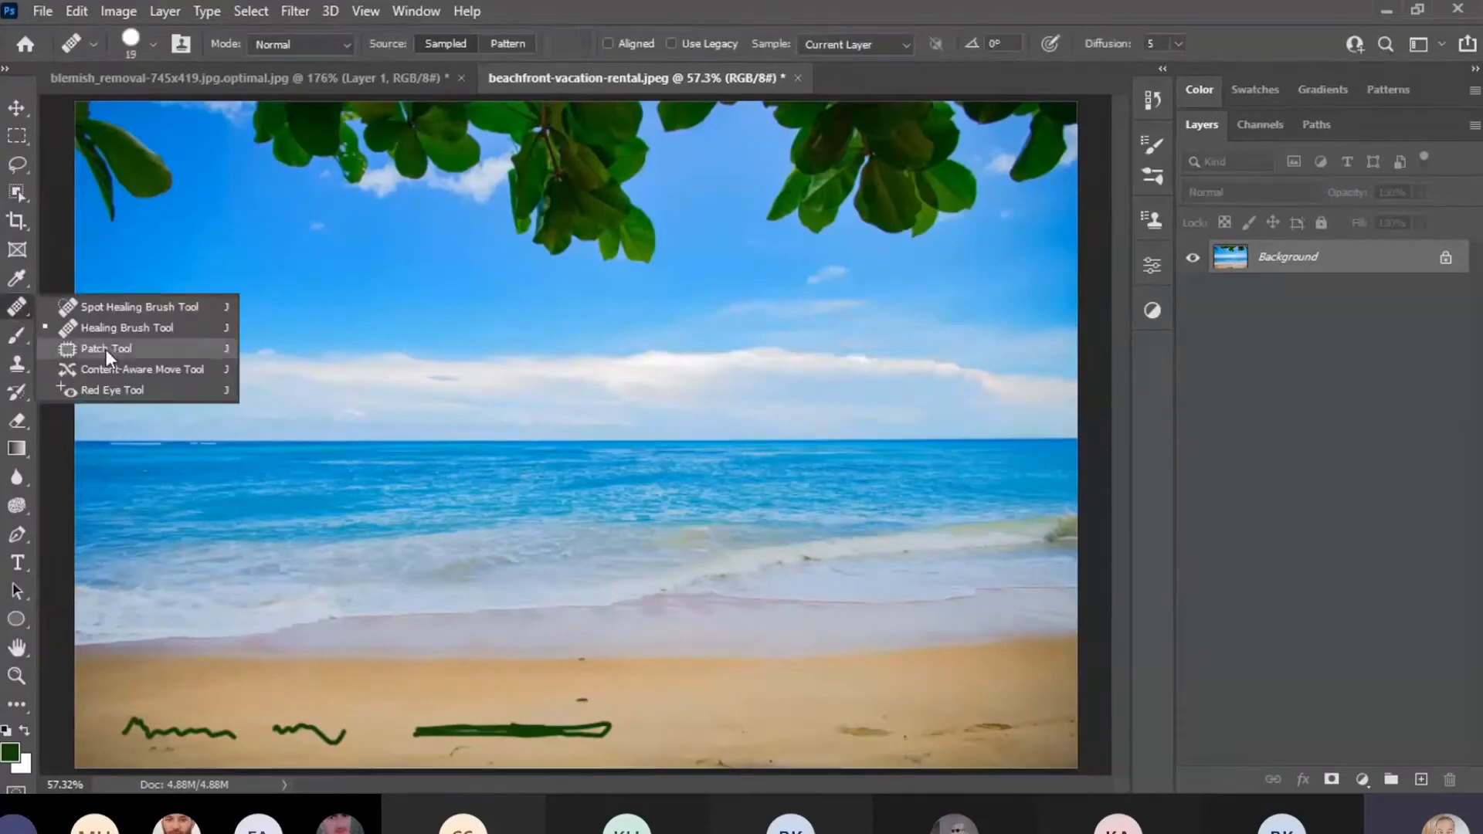
pyautogui.click(106, 349)
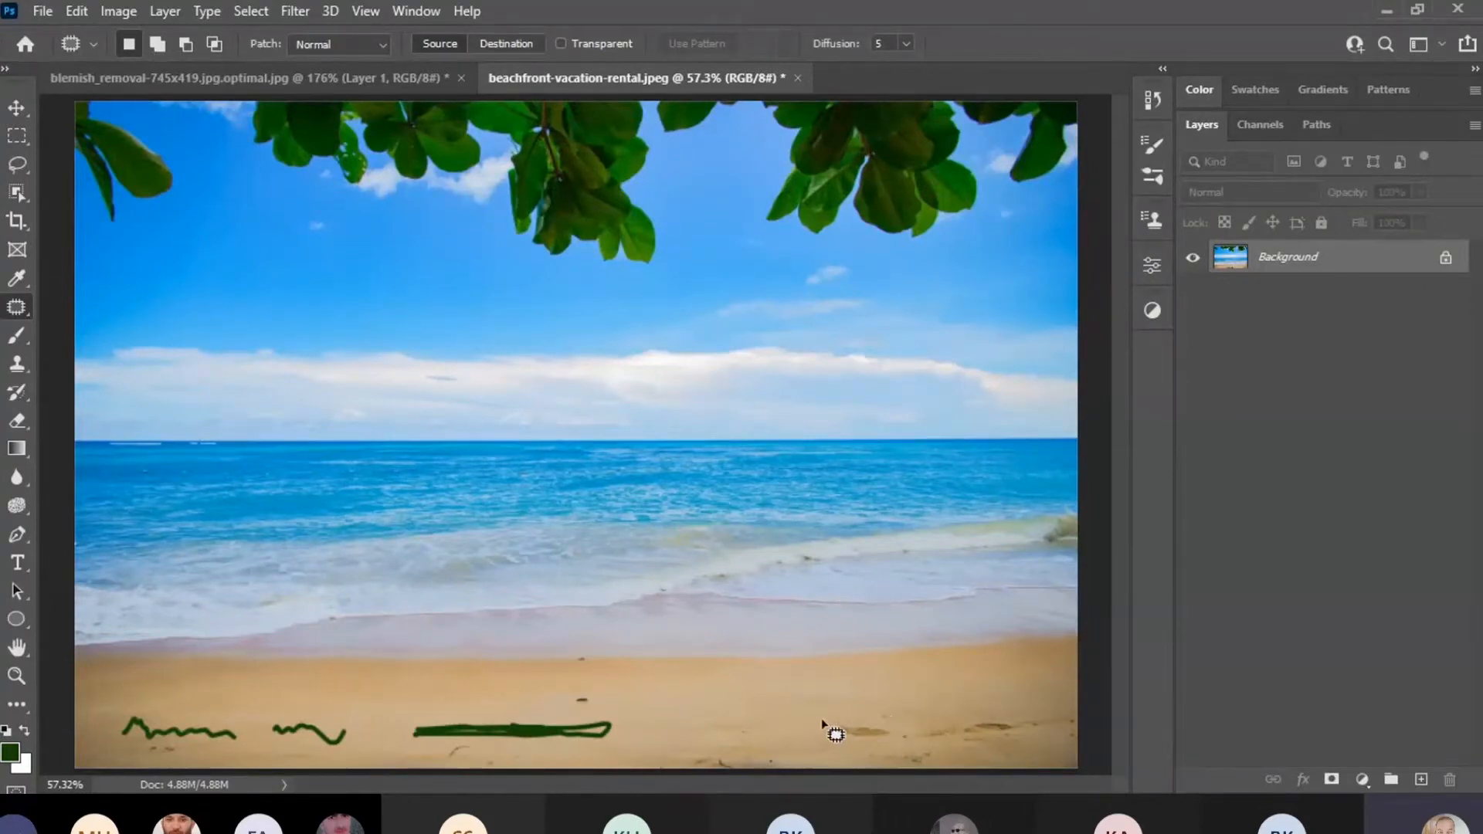
pyautogui.moveTo(823, 721)
pyautogui.mouseDown()
pyautogui.moveTo(1011, 710)
pyautogui.moveTo(1075, 725)
pyautogui.moveTo(1040, 749)
pyautogui.moveTo(846, 749)
pyautogui.moveTo(824, 722)
pyautogui.mouseUp()
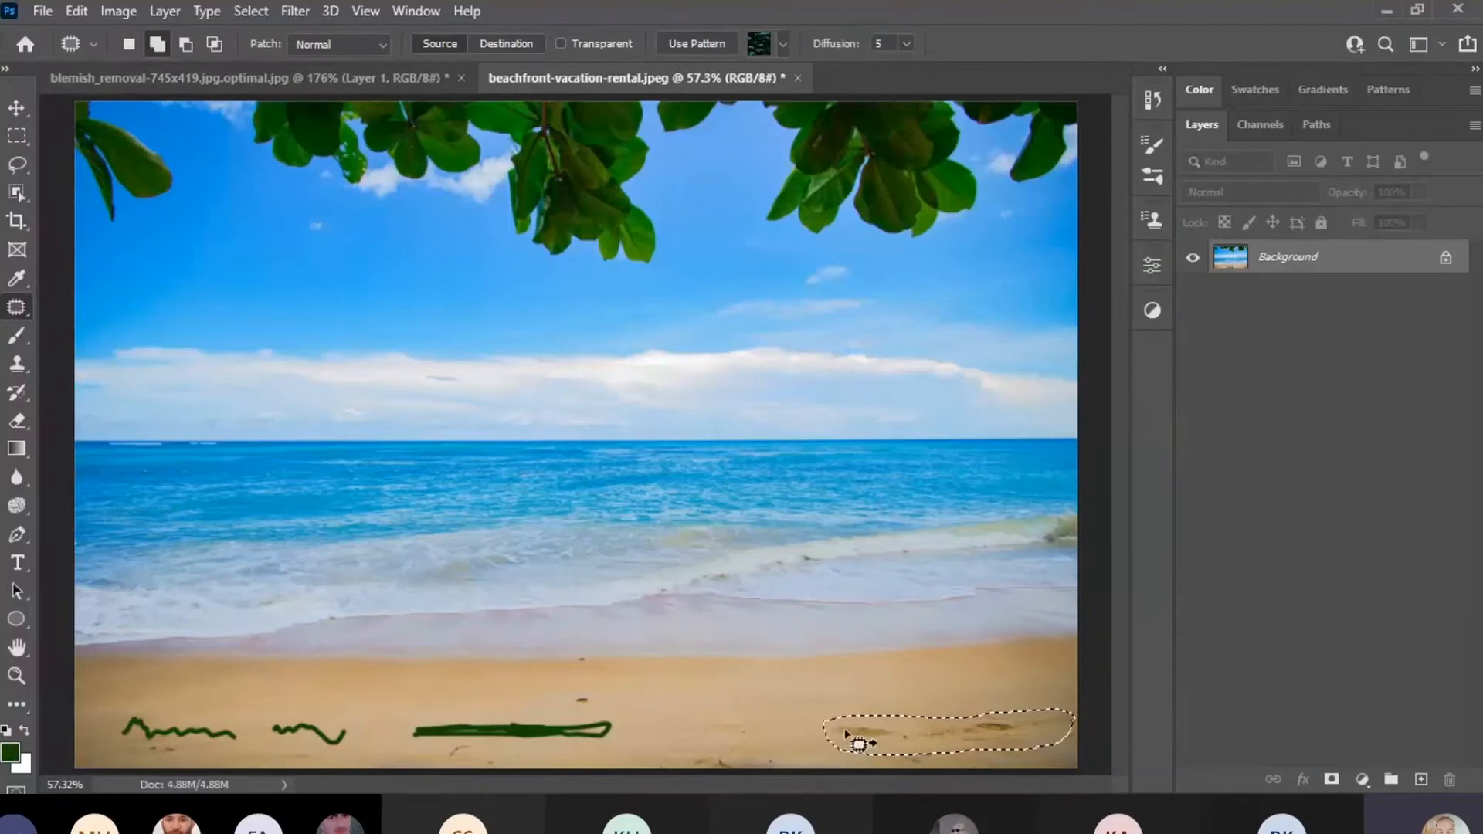
# Extend the left end of the debris selection in add mode, and trim its upper-left corner in subtract mode.
pyautogui.moveTo(836, 743); pyautogui.dragTo(815, 741)
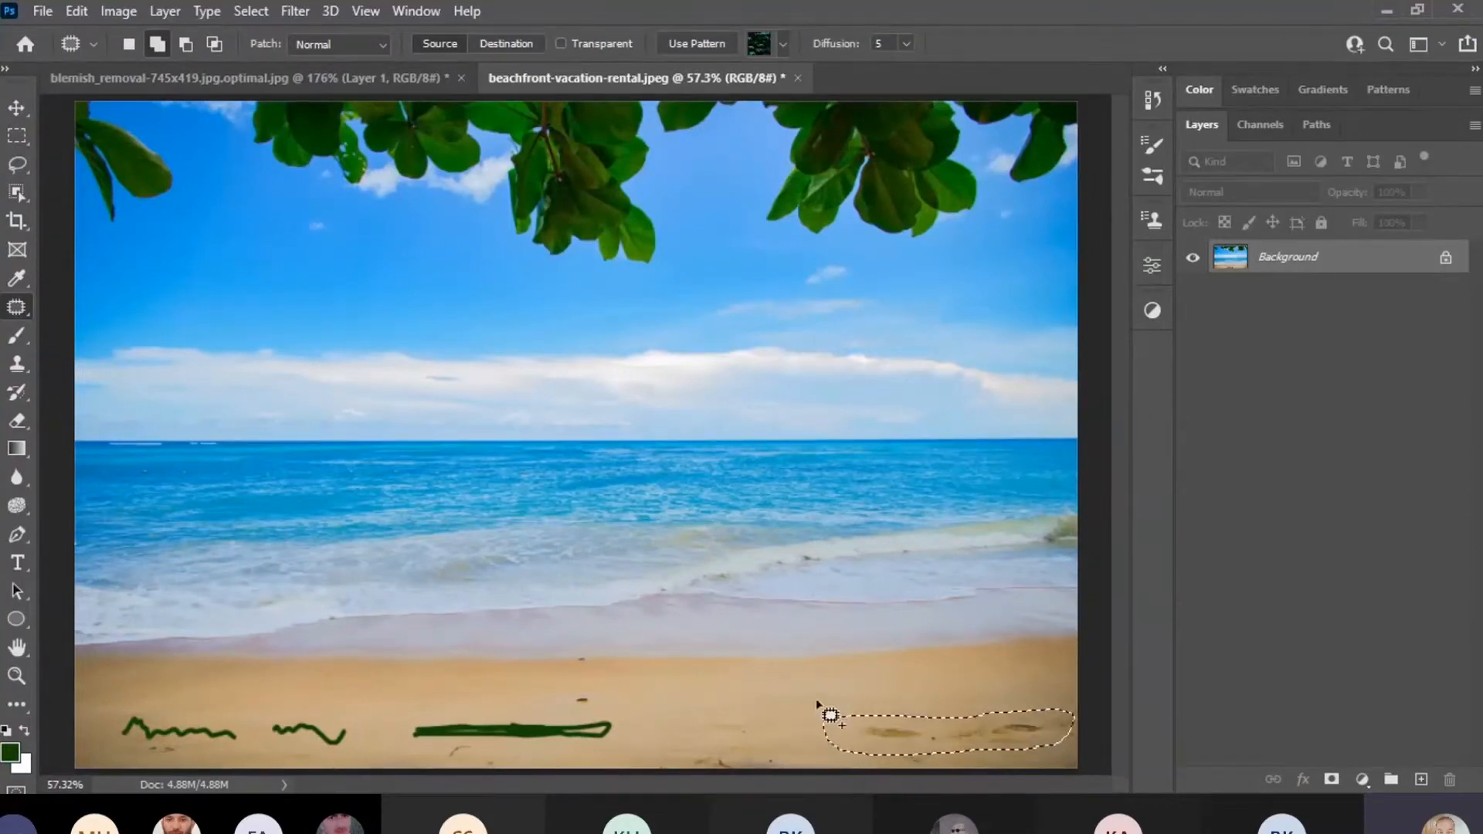
pyautogui.moveTo(836, 702)
pyautogui.mouseDown()
pyautogui.moveTo(864, 712)
pyautogui.moveTo(825, 743)
pyautogui.moveTo(815, 713)
pyautogui.mouseUp()
pyautogui.click(185, 44)
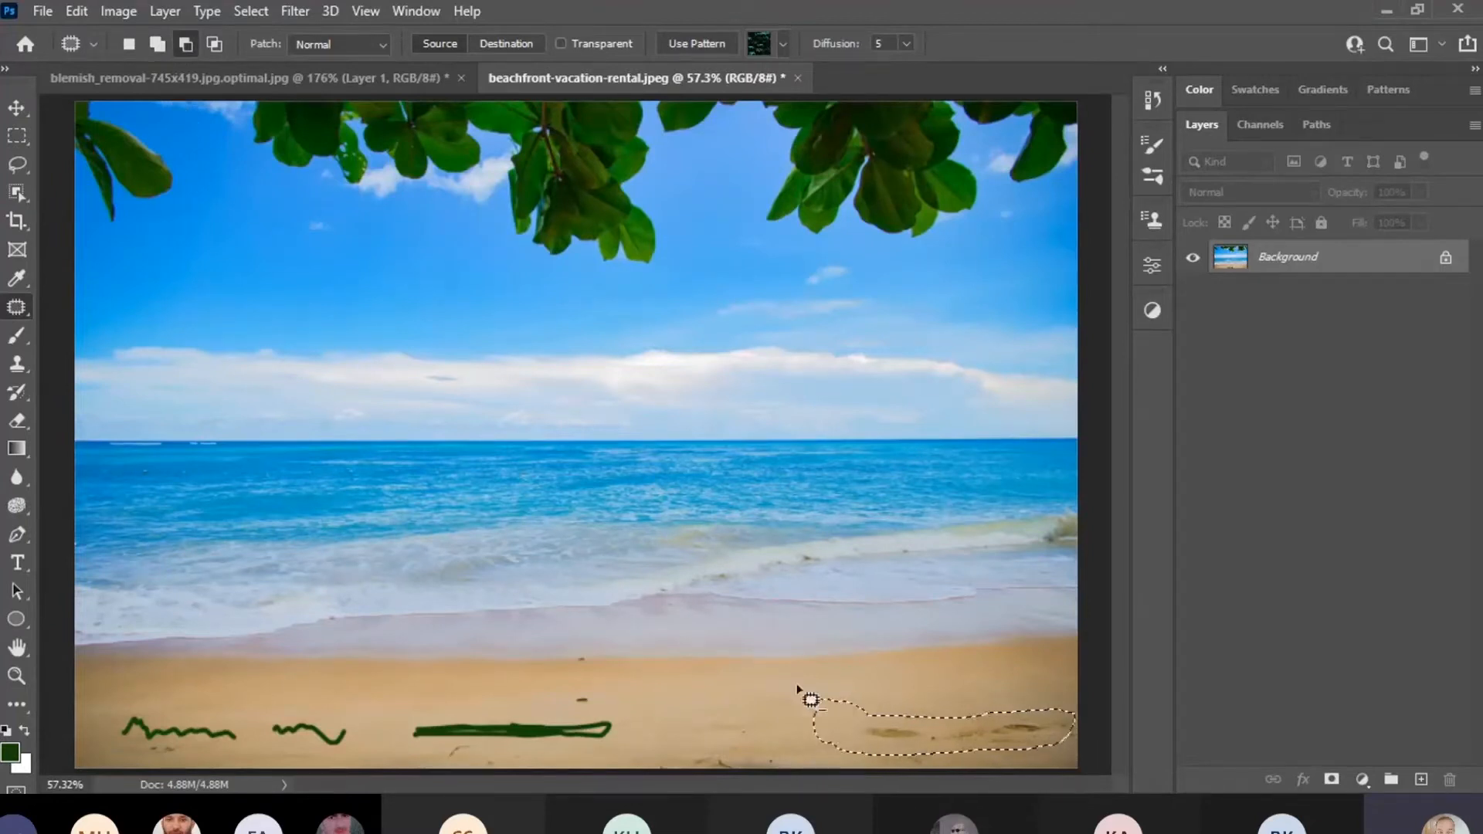
pyautogui.moveTo(798, 677)
pyautogui.mouseDown()
pyautogui.moveTo(847, 707)
pyautogui.moveTo(793, 733)
pyautogui.moveTo(801, 679)
pyautogui.mouseUp()
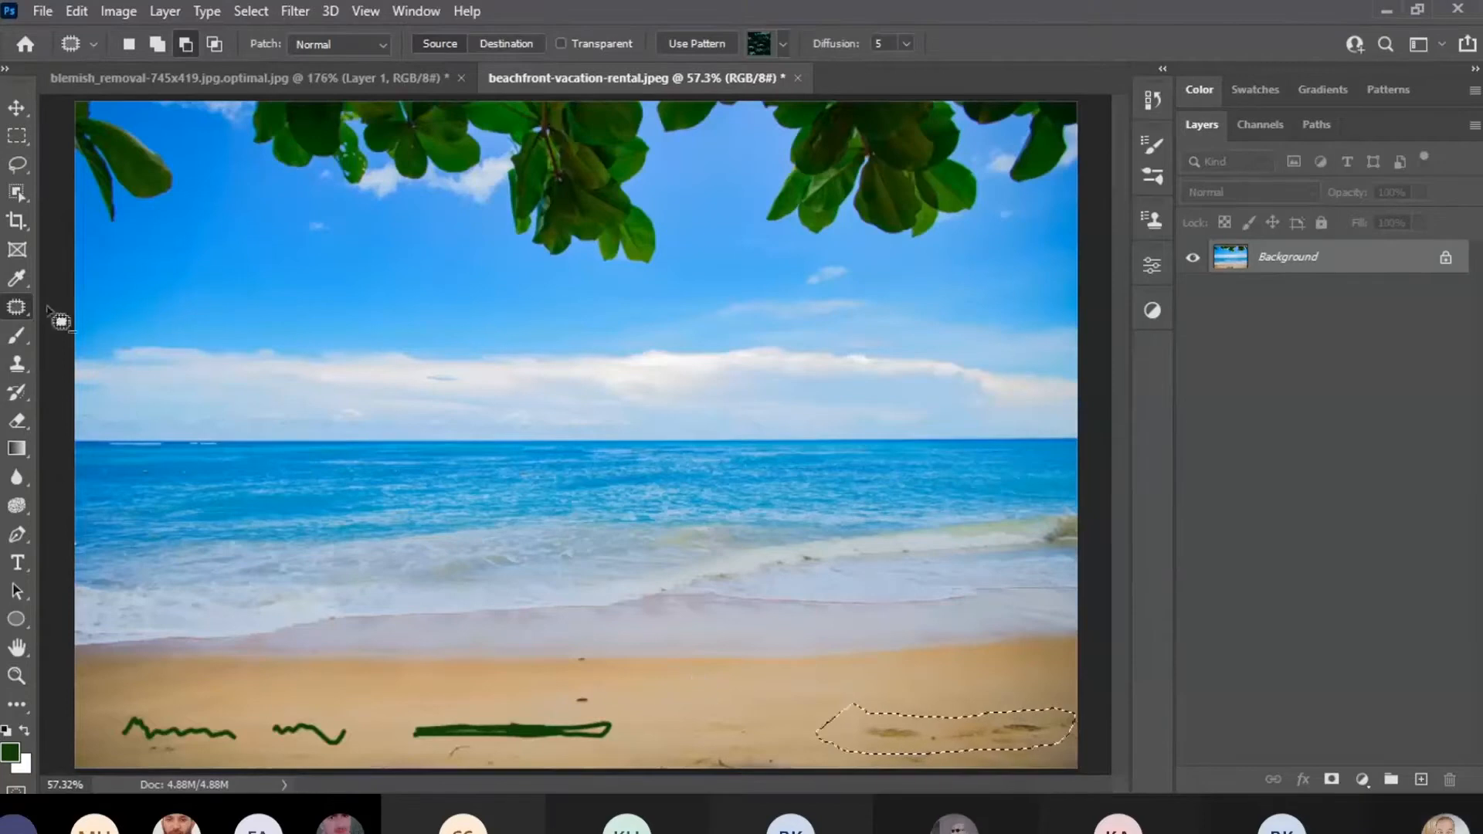
# Return to new selection mode, patch the selected debris with the clean sand just above it, and deselect.
pyautogui.click(127, 44)
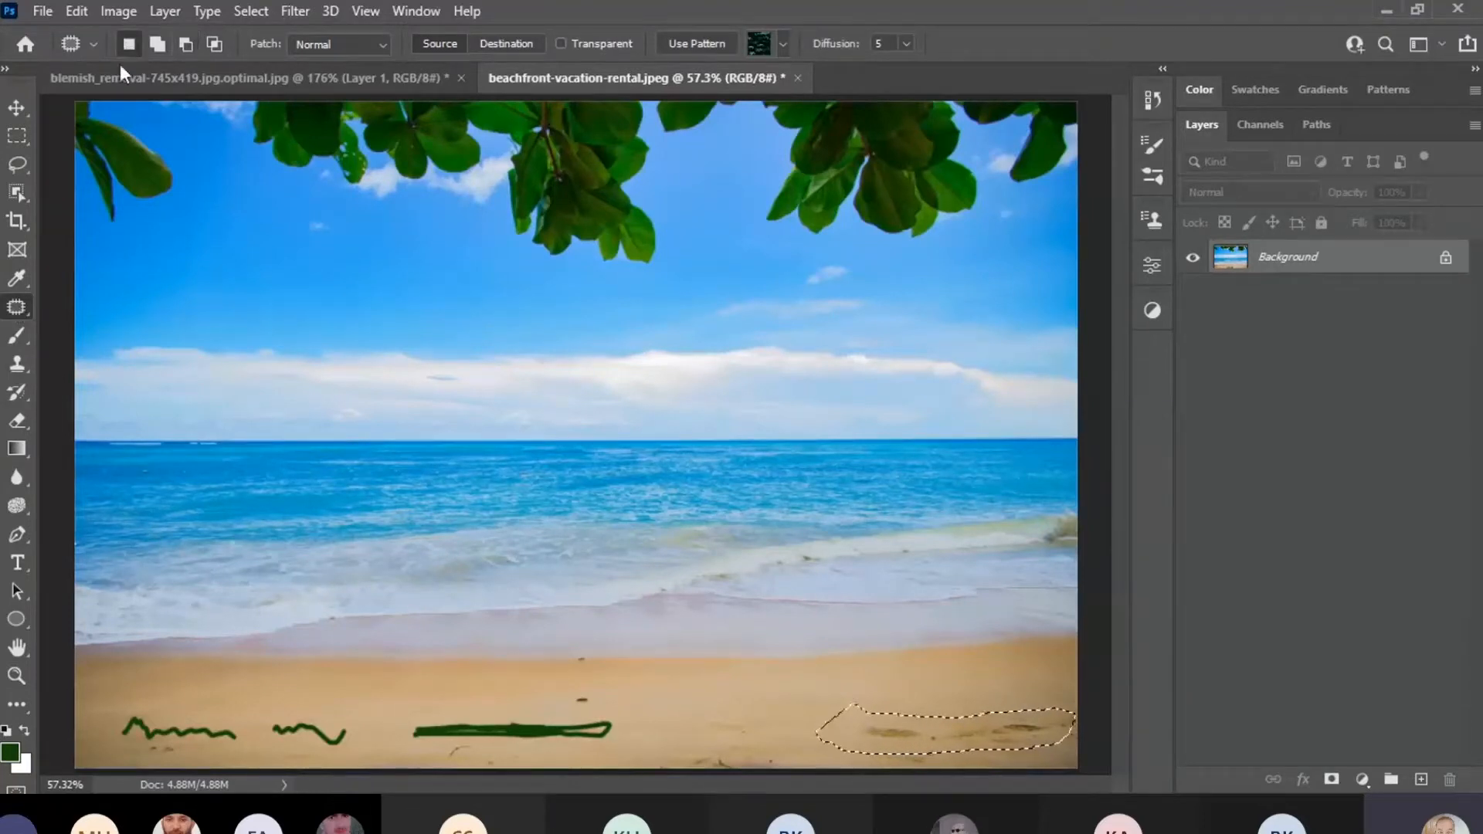
pyautogui.rightClick(14, 305)
pyautogui.click(88, 349)
pyautogui.moveTo(920, 724); pyautogui.dragTo(929, 679)
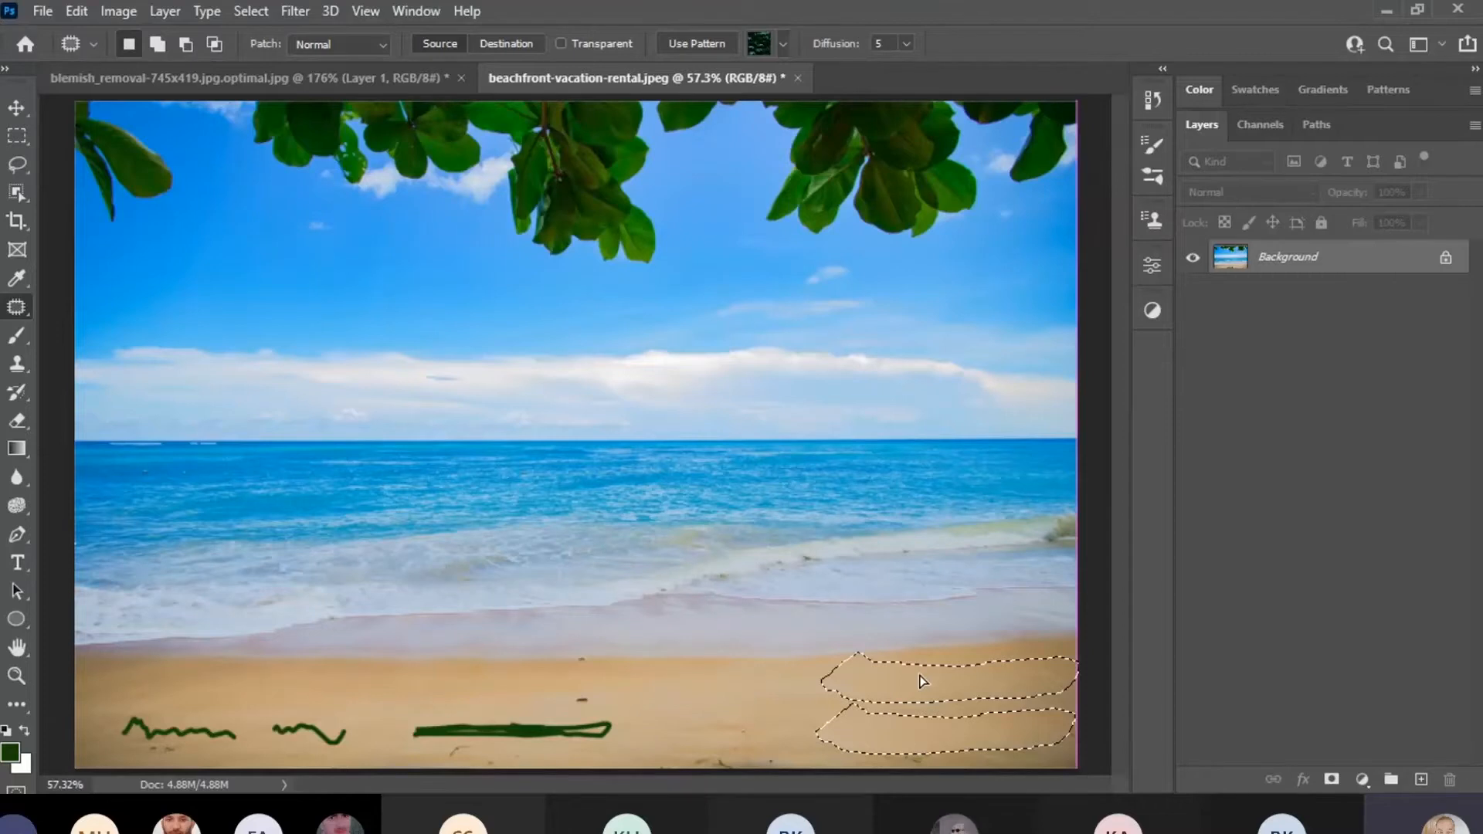
pyautogui.moveTo(921, 681); pyautogui.dragTo(925, 683)
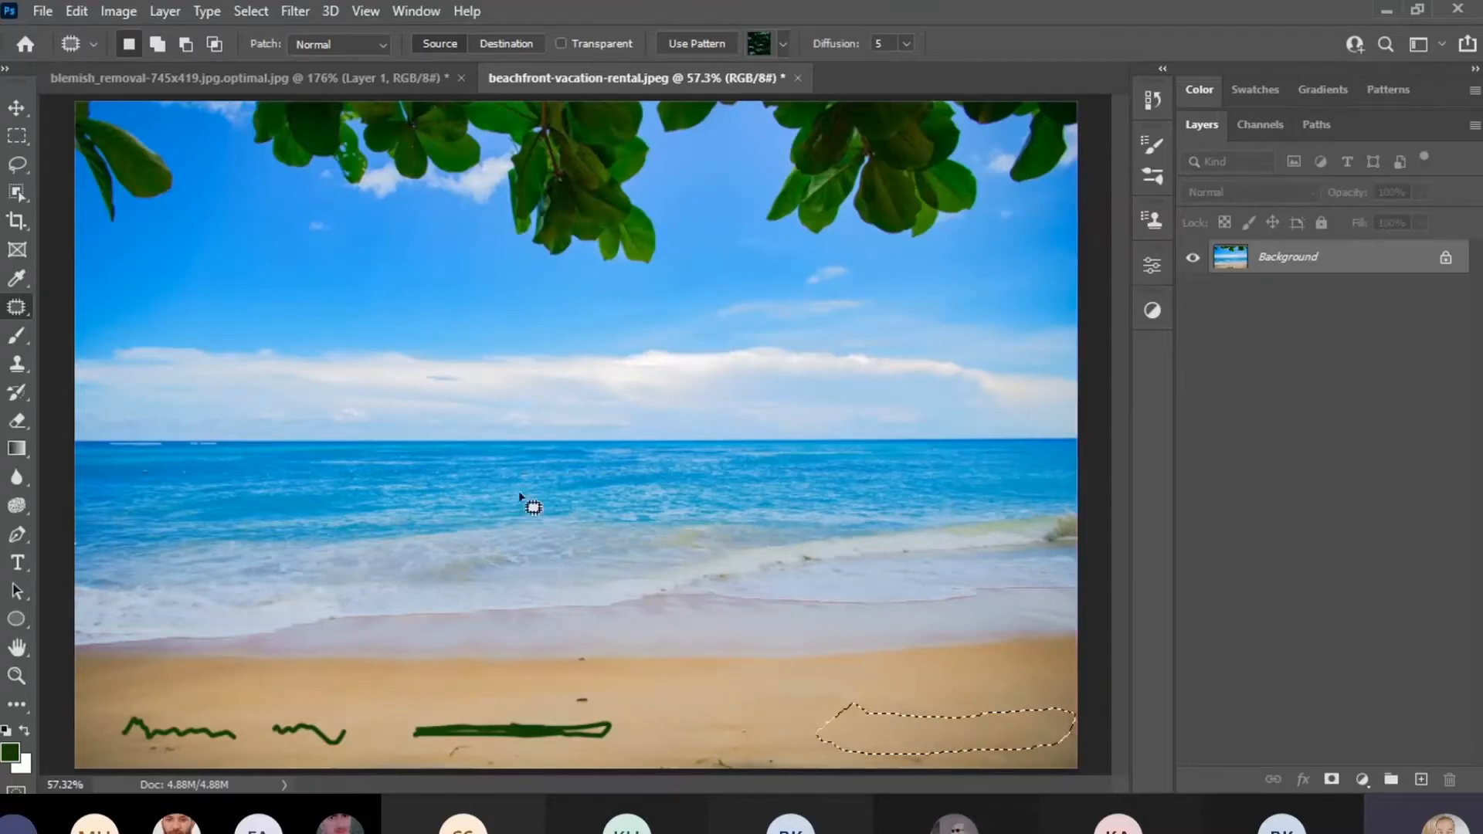
pyautogui.click(246, 11)
pyautogui.click(275, 54)
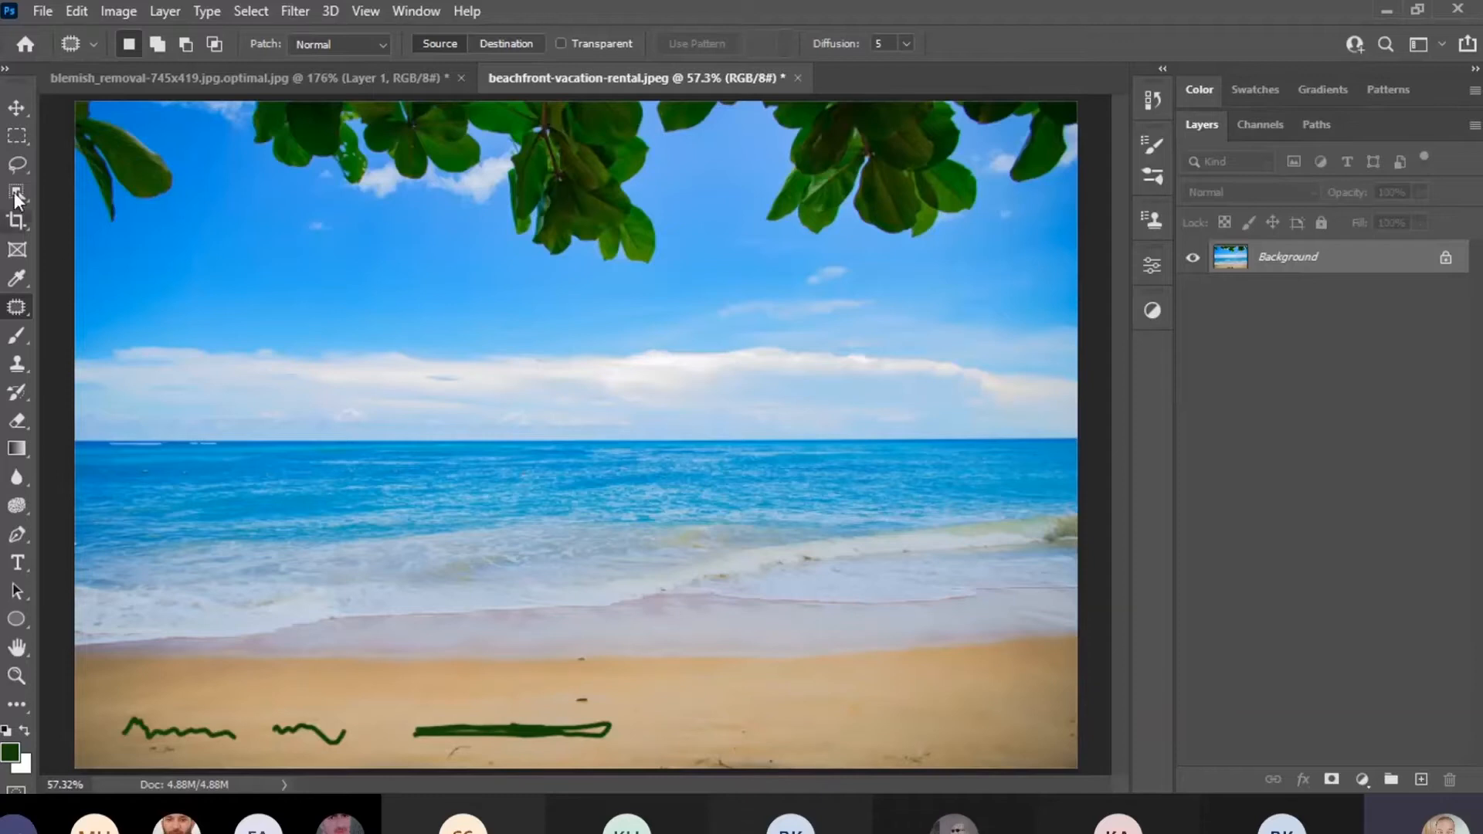
# Draw a freehand Lasso selection around the thick green mark on the sand.
pyautogui.click(15, 166)
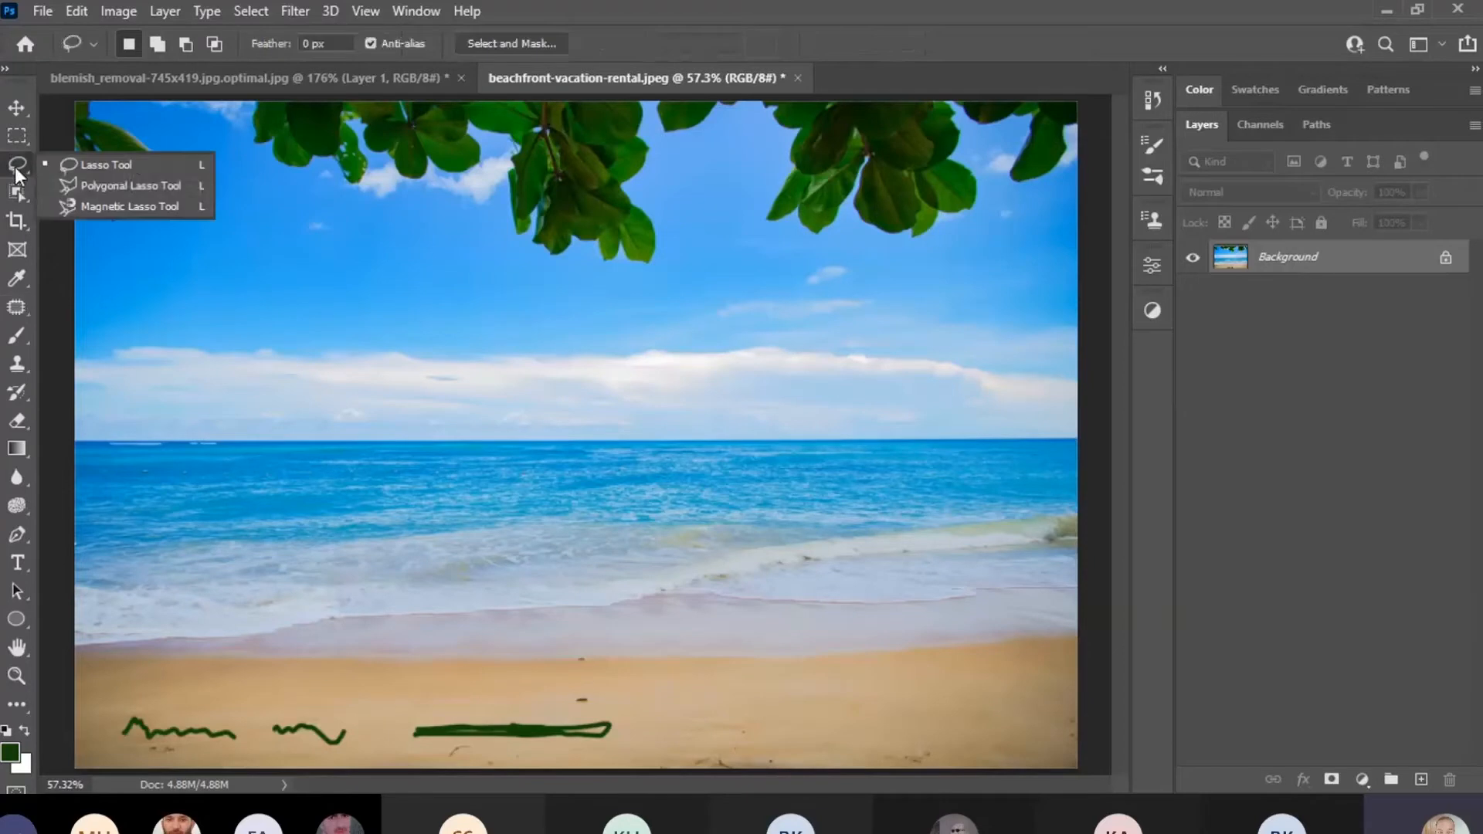
pyautogui.click(126, 166)
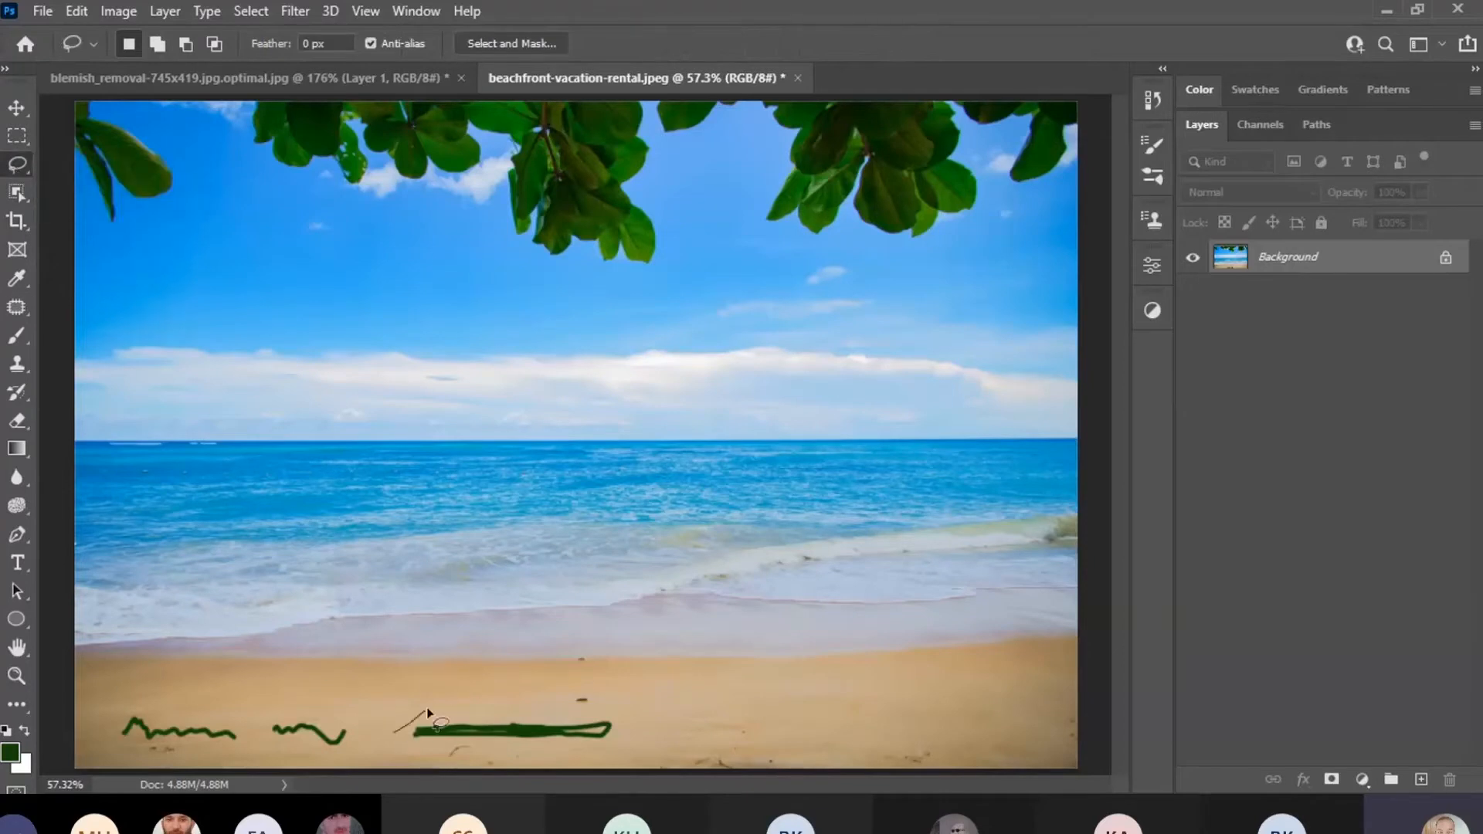
pyautogui.moveTo(426, 709)
pyautogui.mouseDown()
pyautogui.moveTo(573, 710)
pyautogui.moveTo(527, 747)
pyautogui.mouseUp()
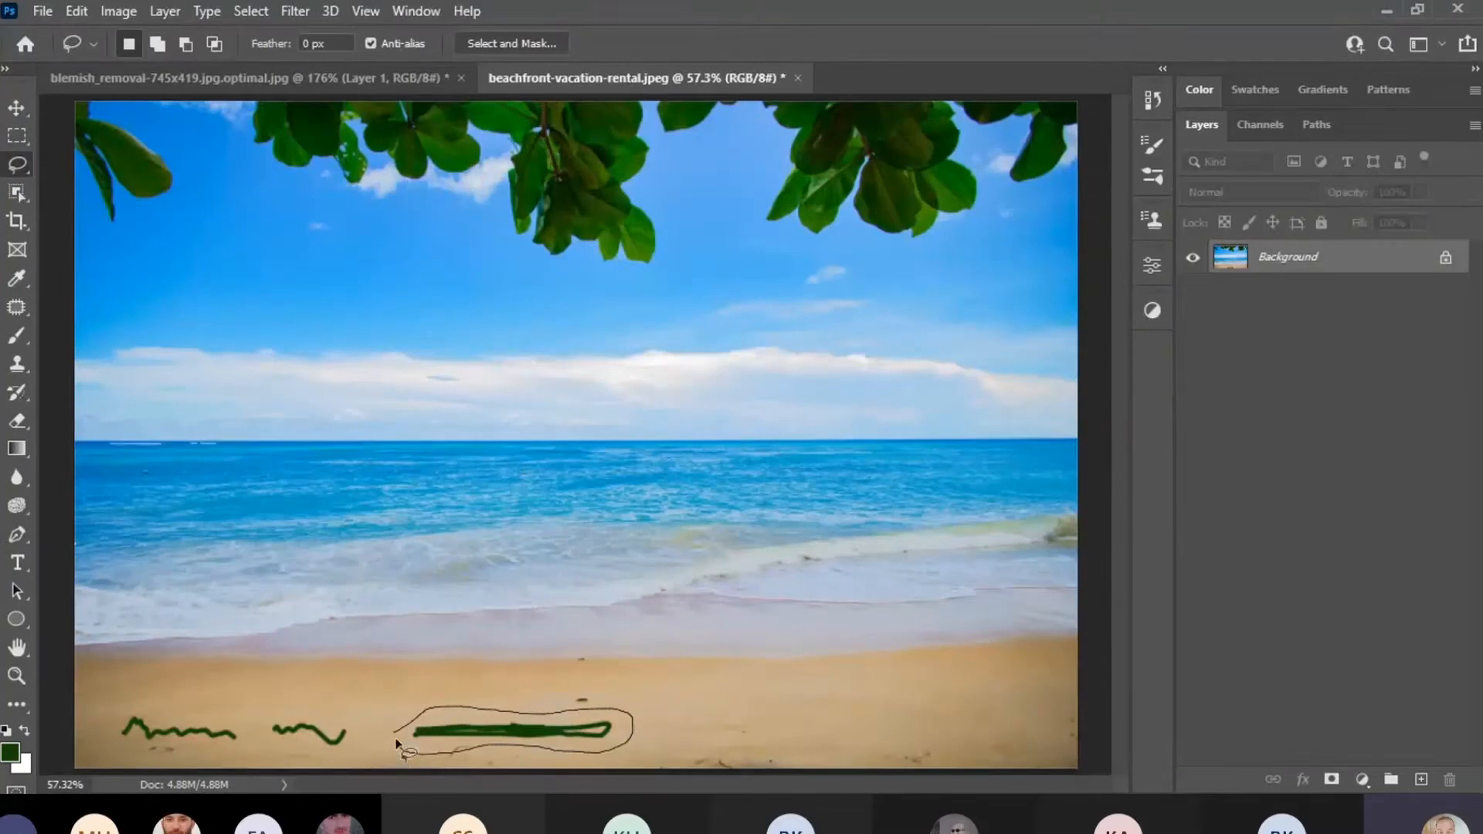
pyautogui.moveTo(396, 743); pyautogui.dragTo(400, 750)
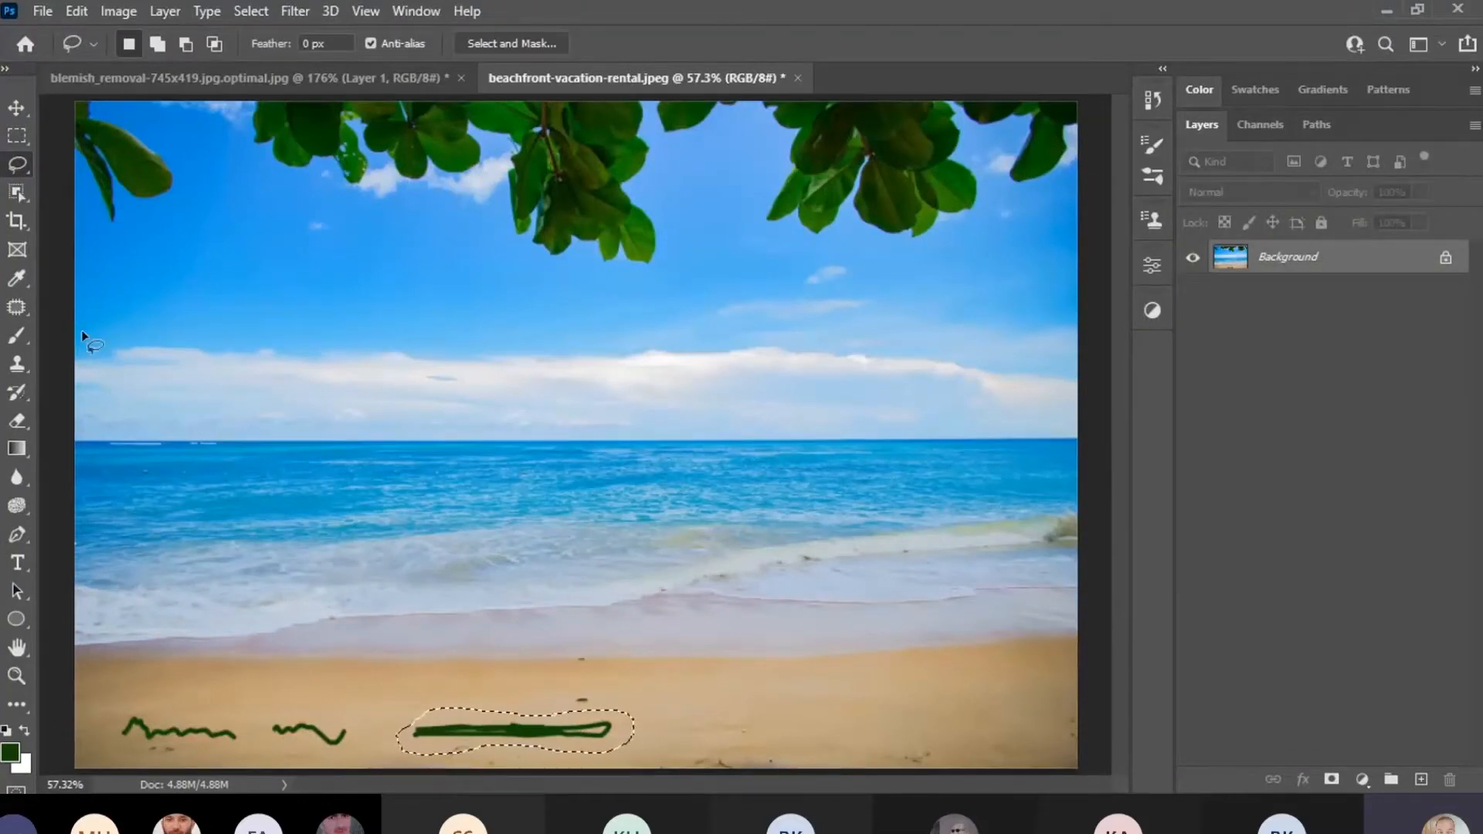
# Patch the selected thick green mark with the Patch Tool, trying the leaves as the sample and settling on clean sand.
pyautogui.click(16, 307)
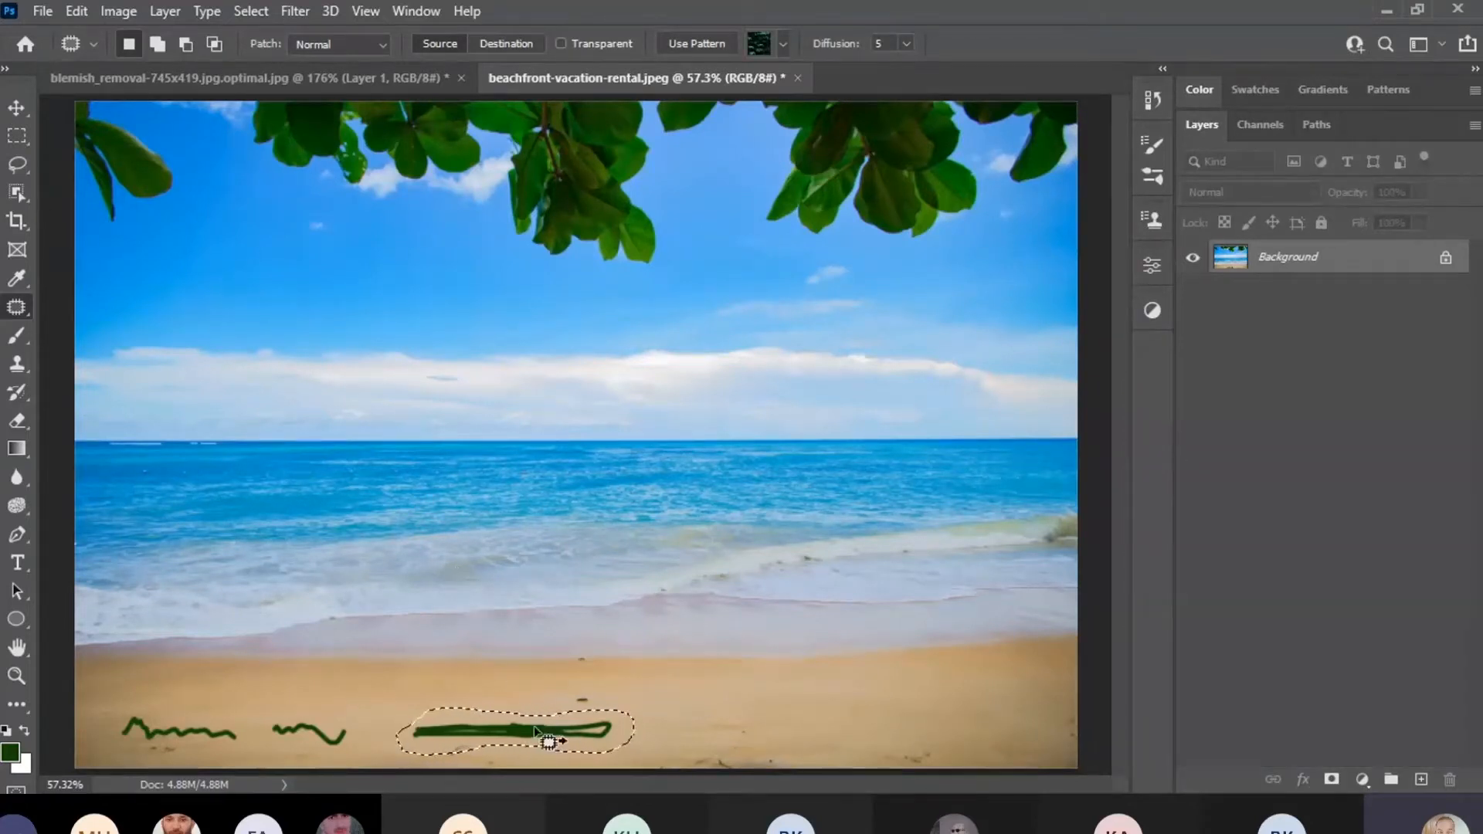
pyautogui.moveTo(535, 727)
pyautogui.mouseDown()
pyautogui.moveTo(675, 701)
pyautogui.moveTo(694, 655)
pyautogui.moveTo(690, 628)
pyautogui.moveTo(573, 493)
pyautogui.moveTo(492, 450)
pyautogui.moveTo(447, 340)
pyautogui.moveTo(581, 219)
pyautogui.mouseUp()
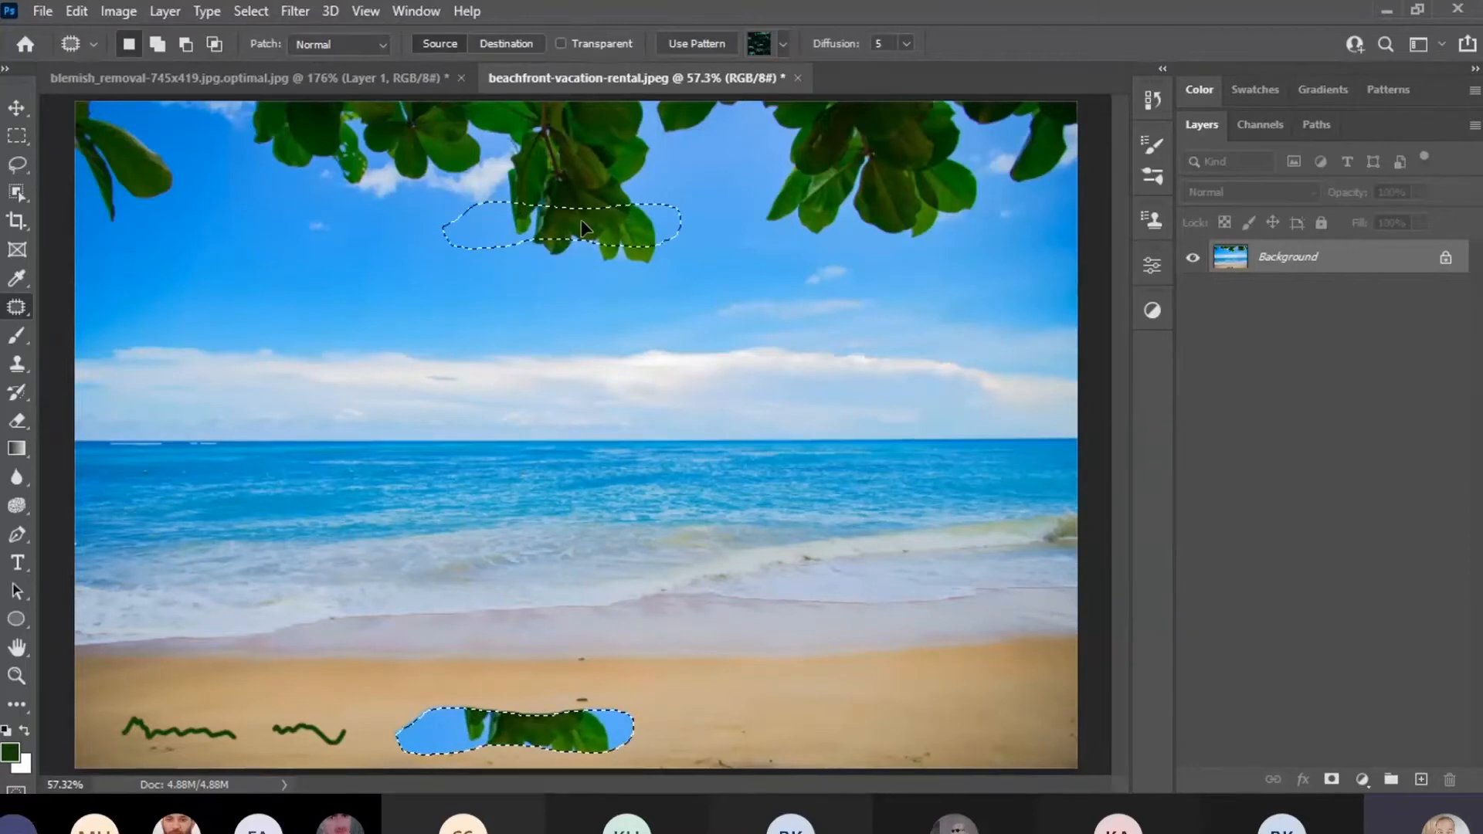
pyautogui.moveTo(581, 219); pyautogui.dragTo(783, 692)
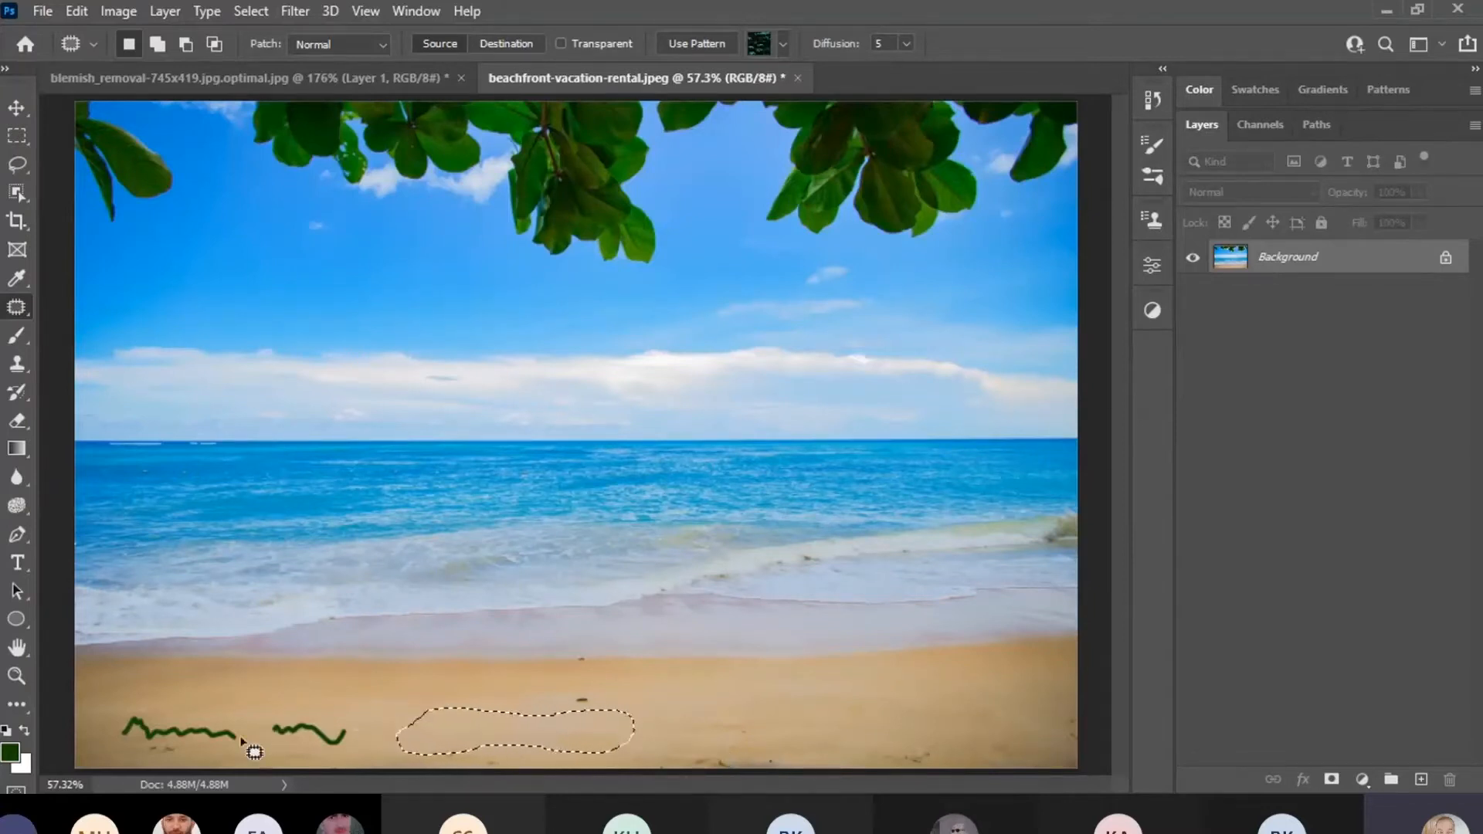
# Outline both wavy green marks with the Patch Tool, patch them with clean sand from mid-beach, and deselect.
pyautogui.moveTo(109, 740)
pyautogui.mouseDown()
pyautogui.moveTo(147, 701)
pyautogui.moveTo(204, 720)
pyautogui.moveTo(354, 715)
pyautogui.moveTo(266, 744)
pyautogui.mouseUp()
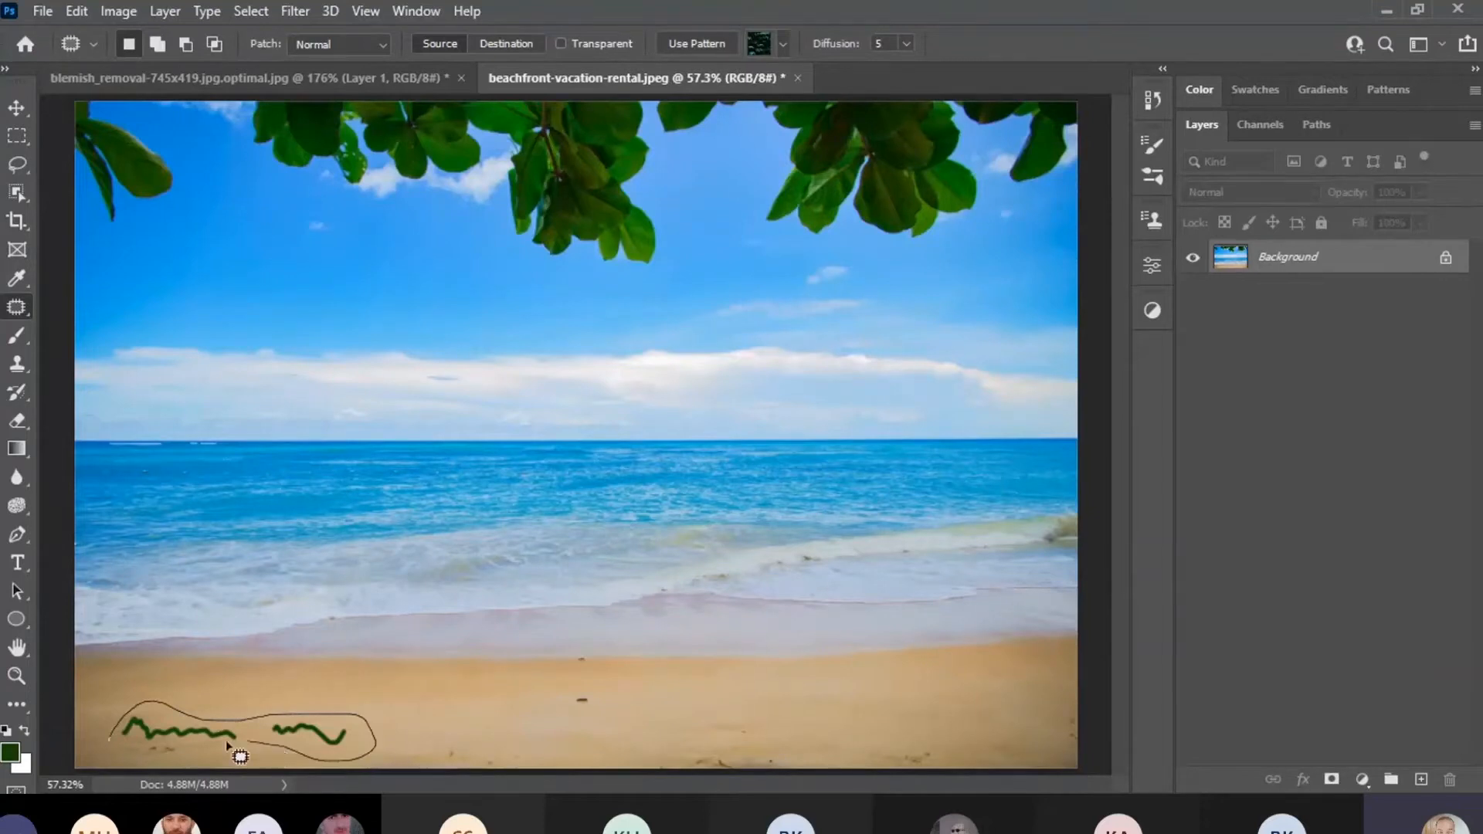
pyautogui.moveTo(226, 740); pyautogui.dragTo(745, 703)
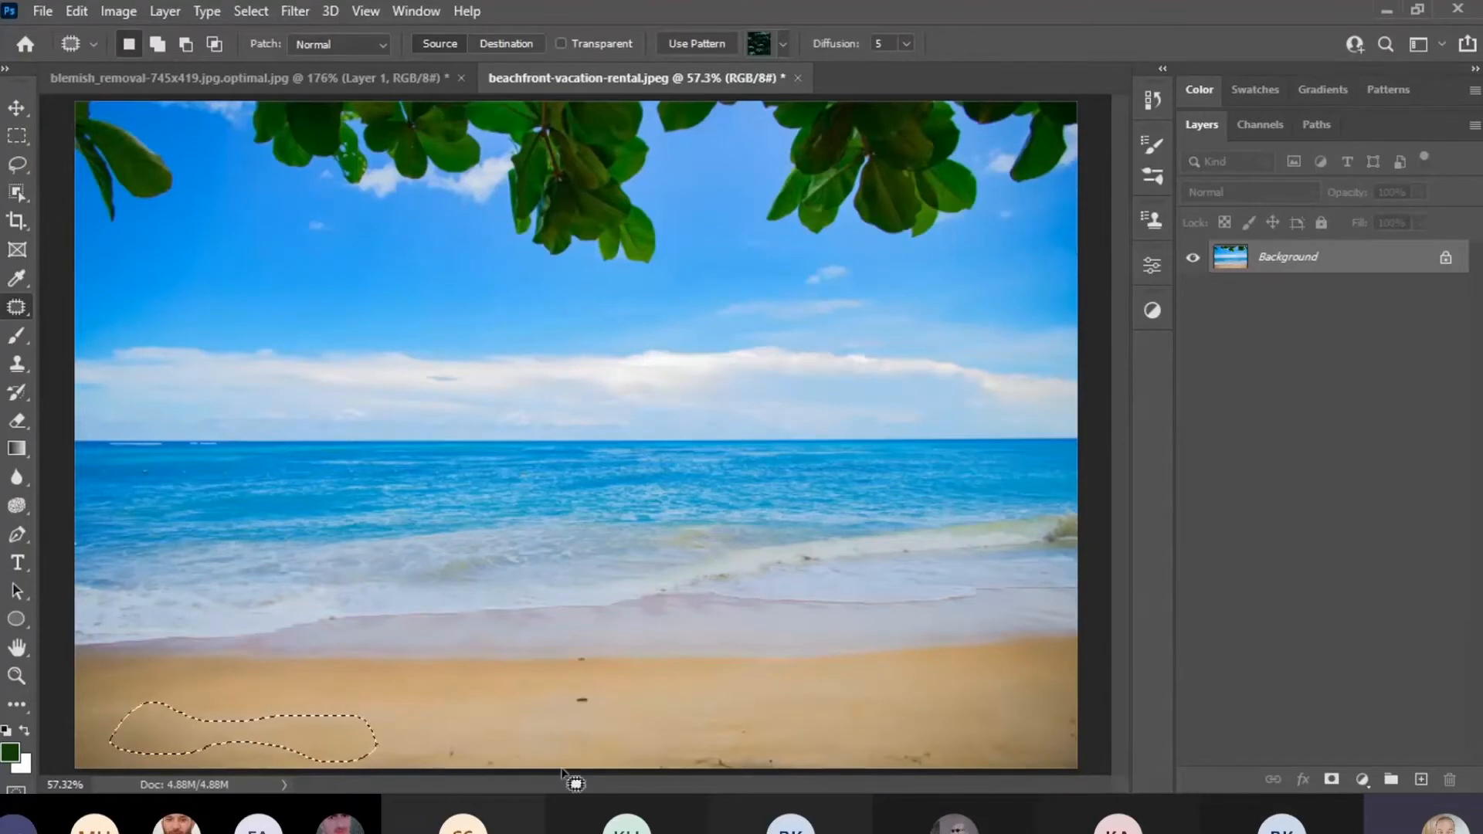
pyautogui.hotkey('ctrl', 'd')
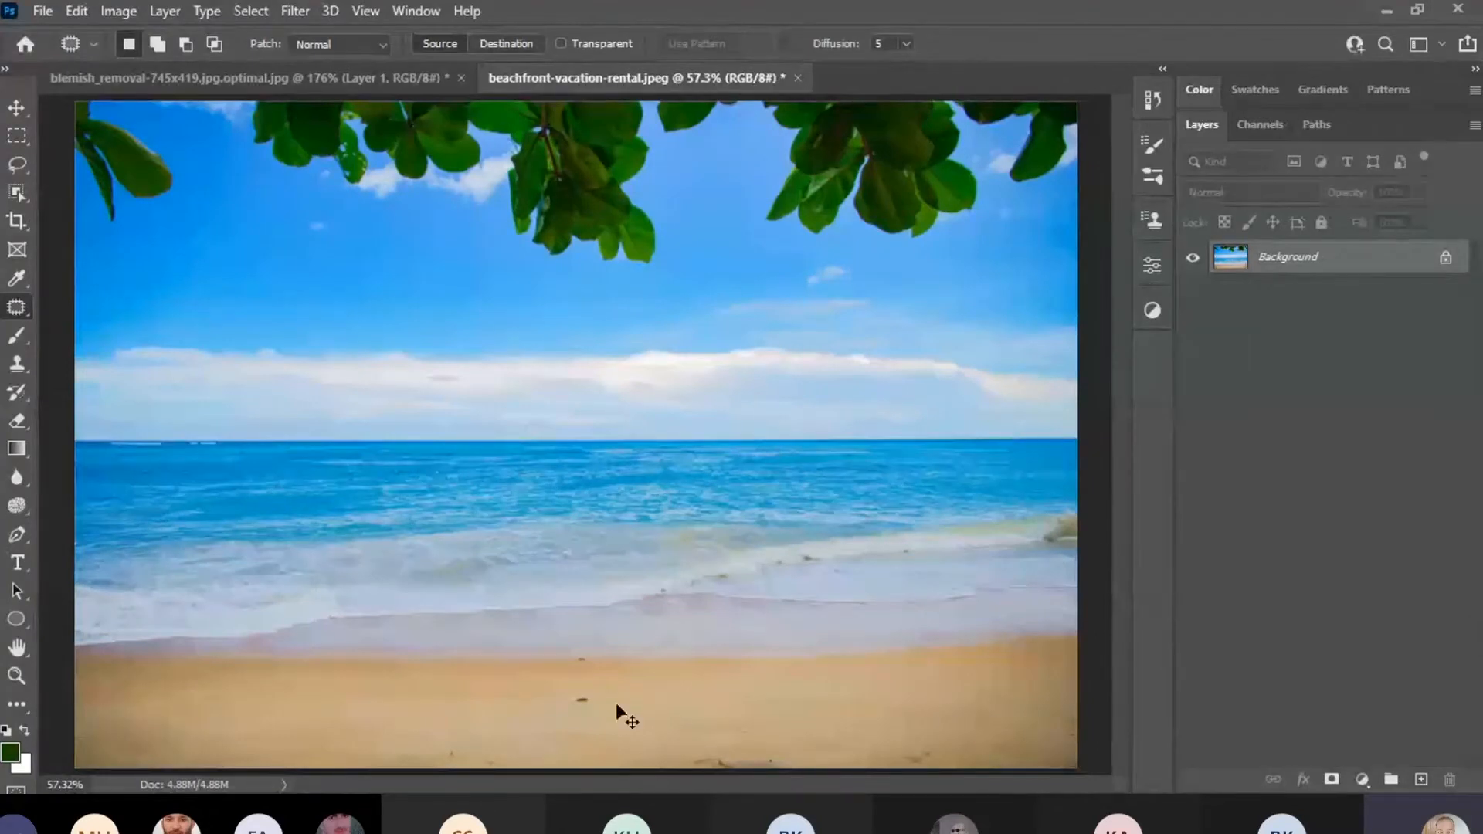
# Undo all the patches and Lasso work back to the selection around the unpatched debris on the right-hand sand.
pyautogui.hotkey('ctrl', 'z')
pyautogui.hotkey('ctrl', 'z')
pyautogui.hotkey('ctrl', 'z')
pyautogui.hotkey('ctrl', 'z')
pyautogui.hotkey('ctrl', 'z')
pyautogui.hotkey('ctrl', 'z')
pyautogui.hotkey('ctrl', 'z')
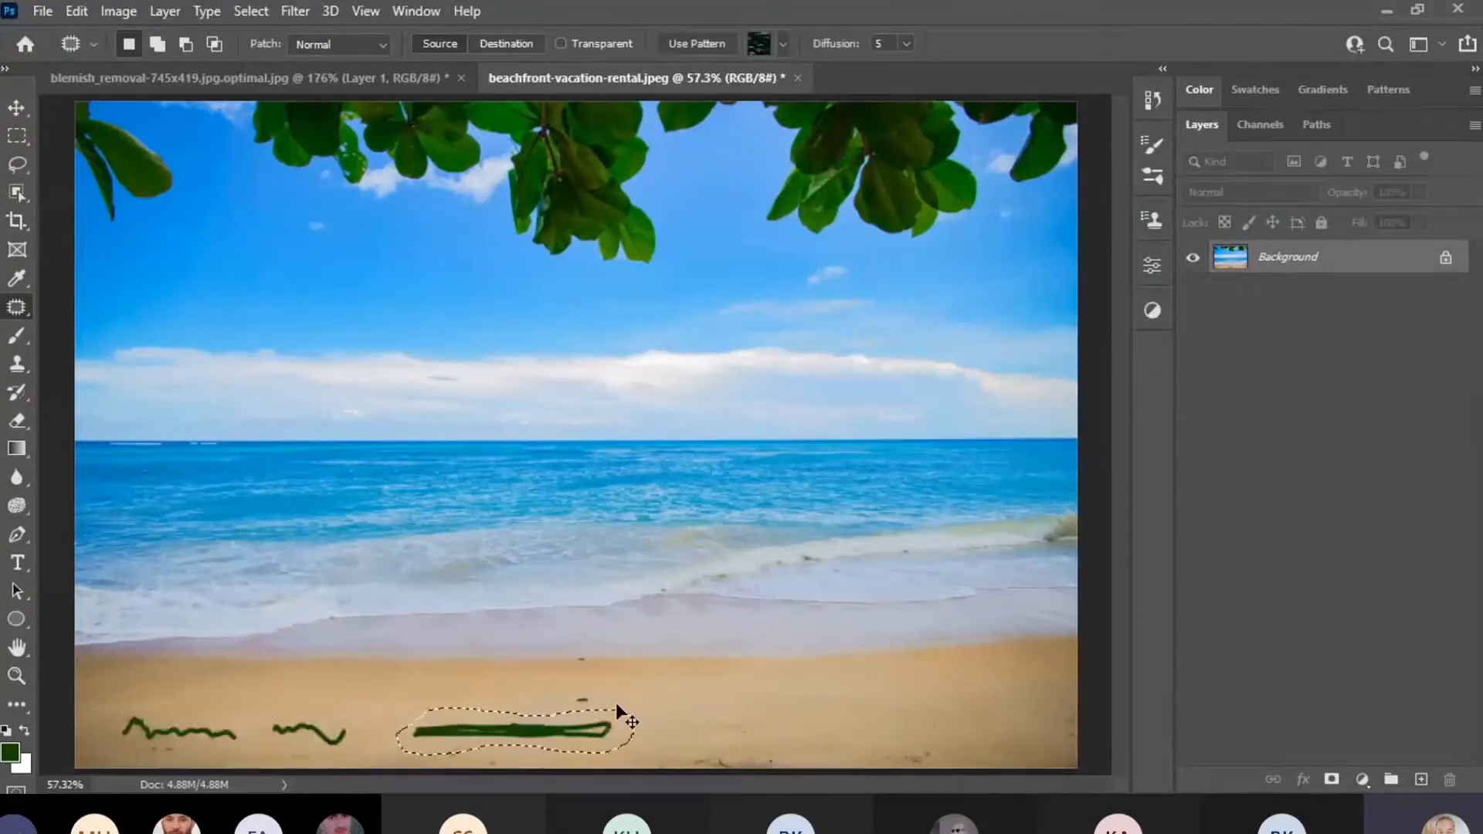
pyautogui.hotkey('ctrl', 'z')
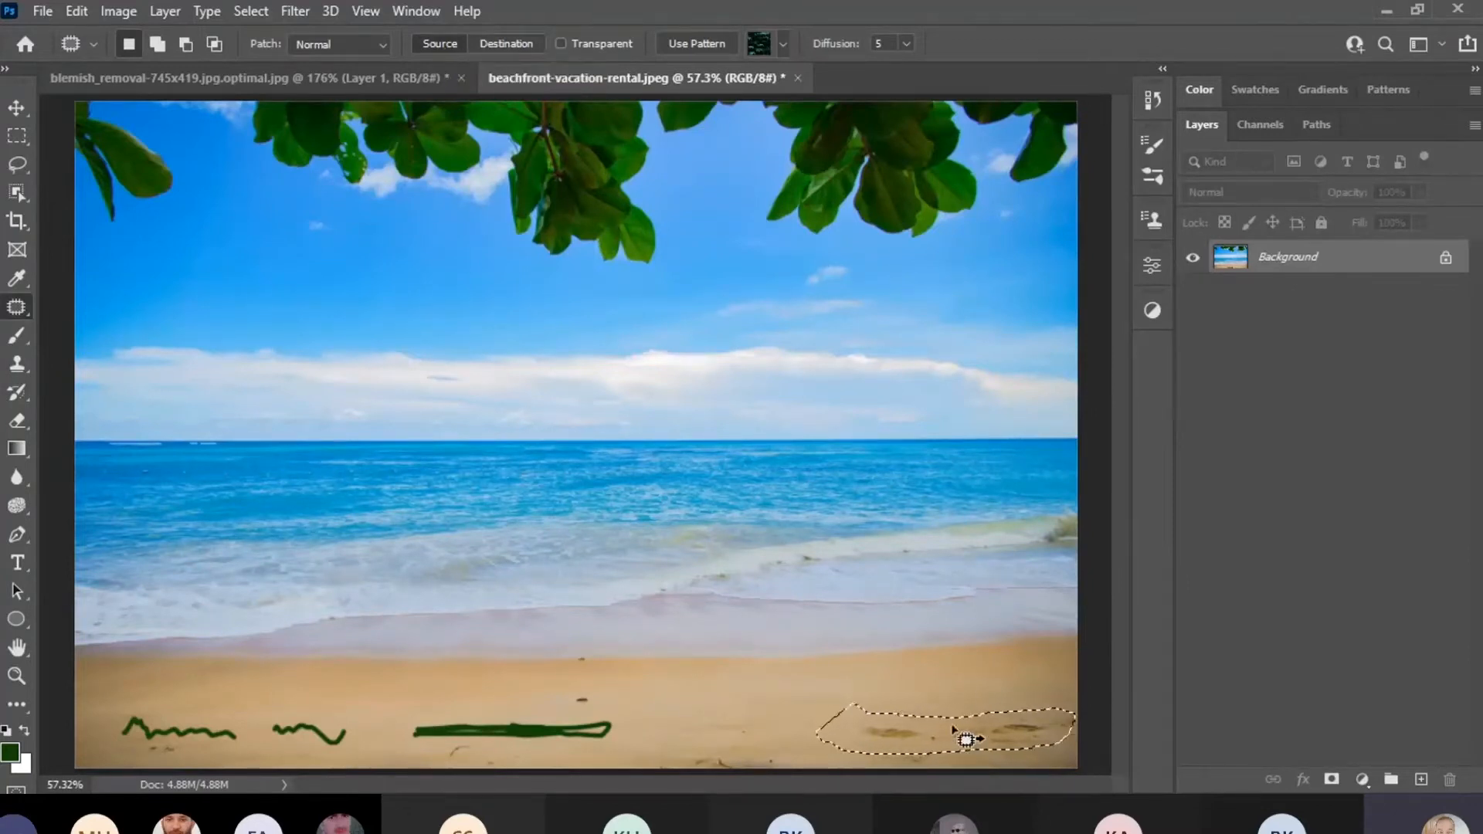
# Try patching the selected debris with clean sand from the middle of the beach.
pyautogui.moveTo(947, 728); pyautogui.dragTo(711, 694)
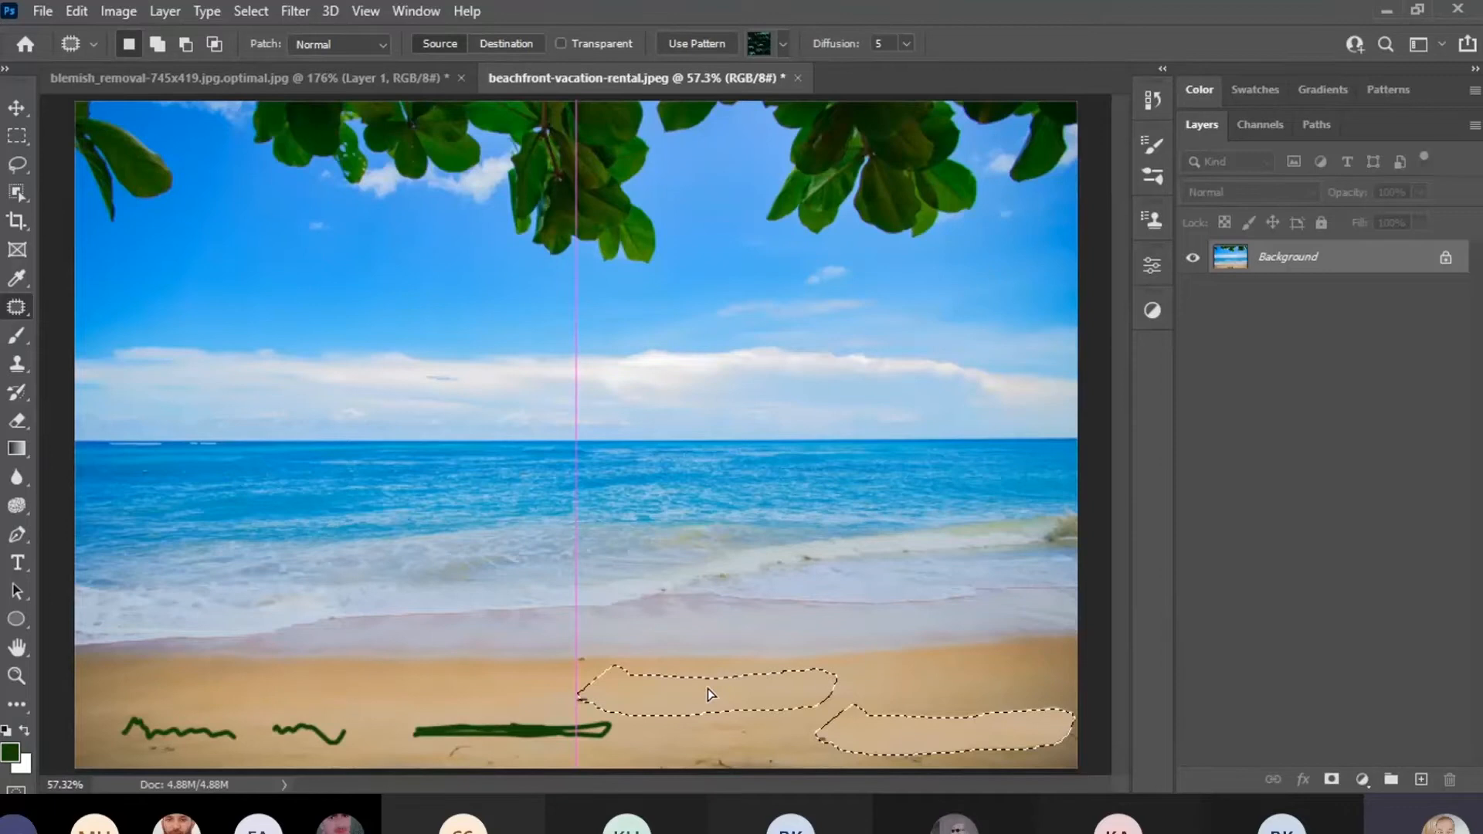
pyautogui.moveTo(711, 694); pyautogui.dragTo(710, 693)
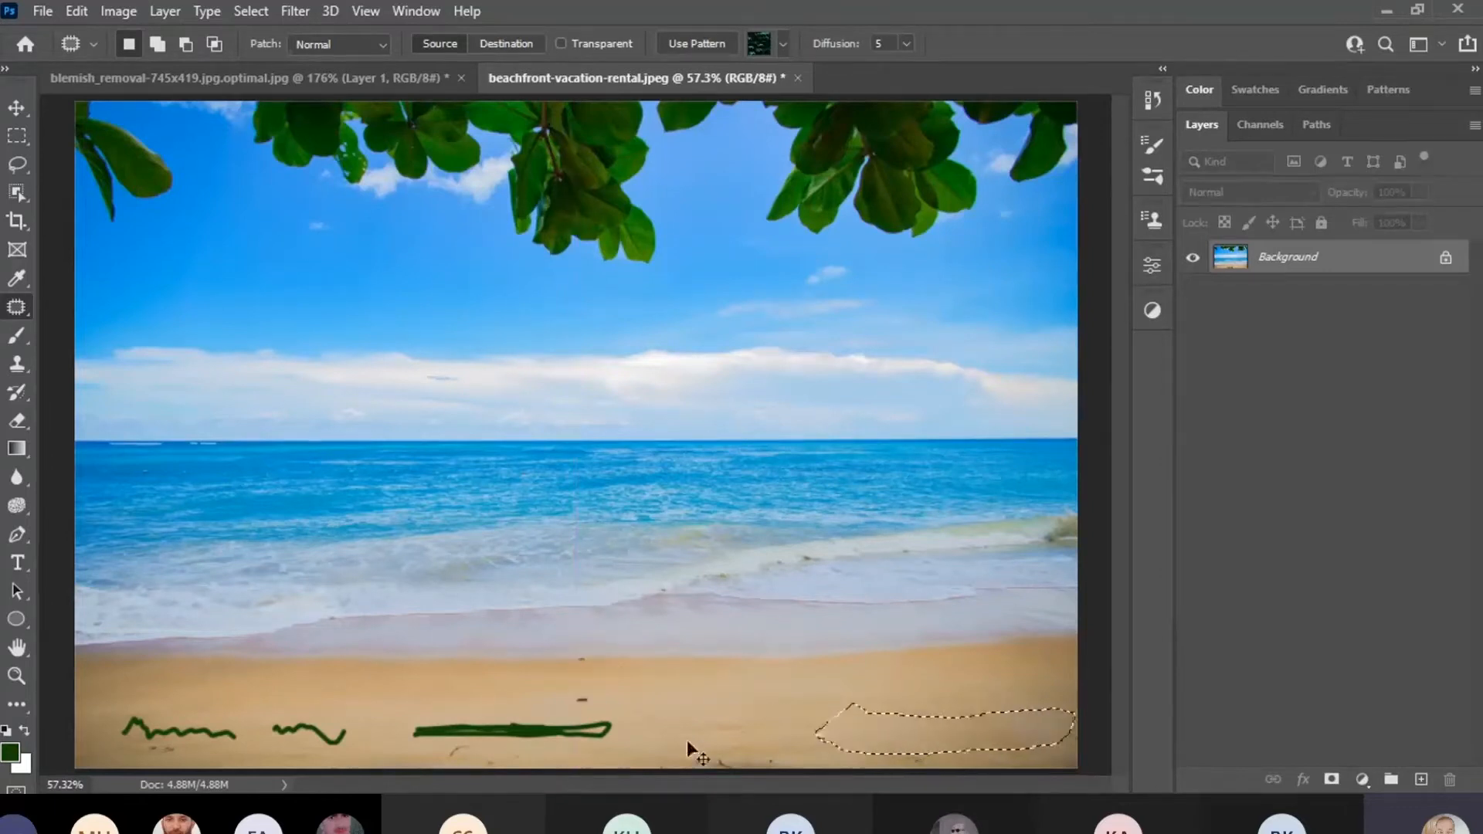
# Outline a clean area of mid-beach sand, patch it in Source mode with the thick green mark, and undo the patch.
pyautogui.moveTo(651, 696)
pyautogui.mouseDown()
pyautogui.moveTo(824, 685)
pyautogui.moveTo(811, 721)
pyautogui.moveTo(645, 703)
pyautogui.moveTo(664, 699)
pyautogui.mouseUp()
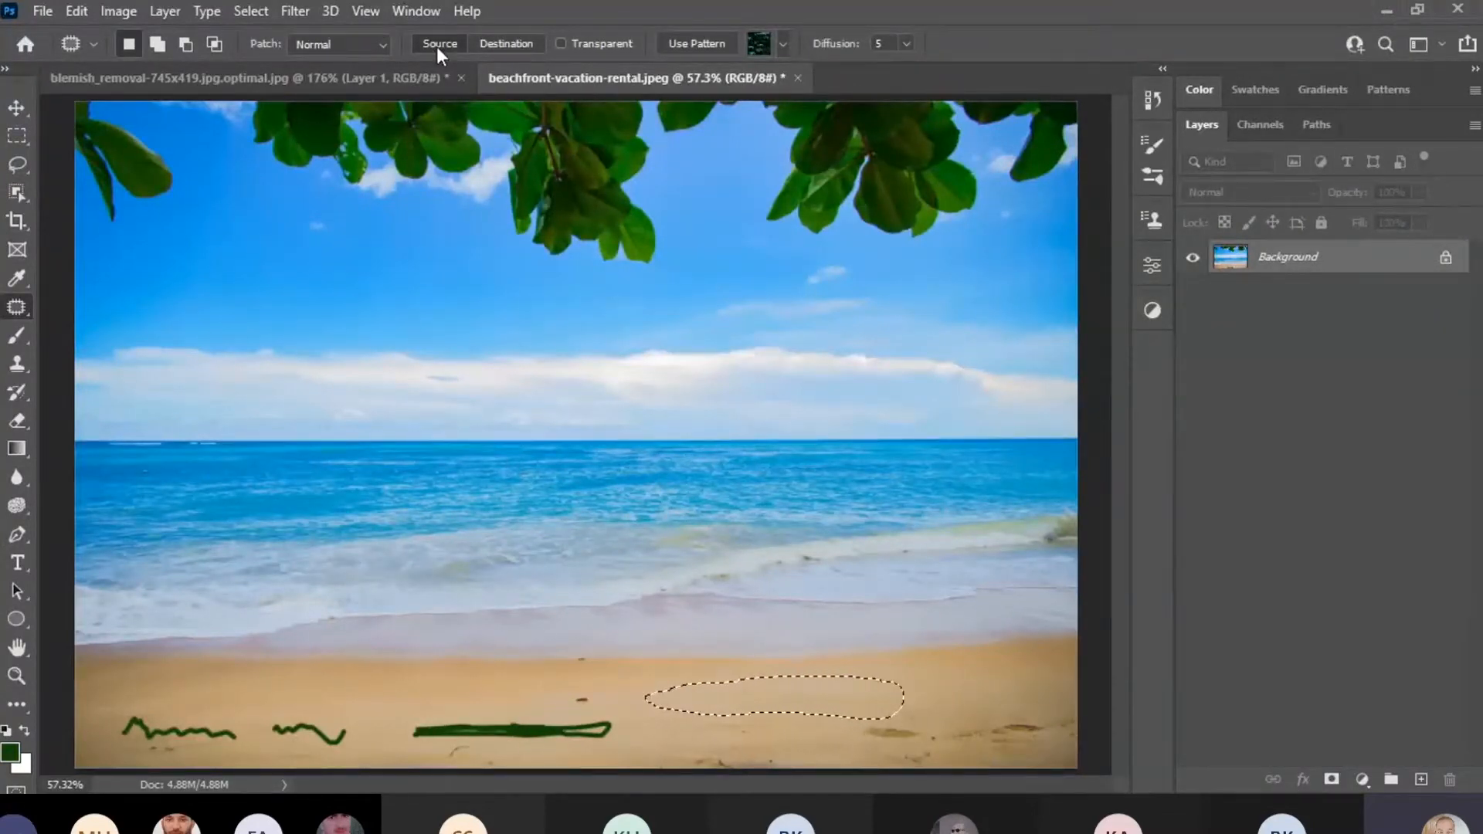
pyautogui.moveTo(785, 691)
pyautogui.mouseDown()
pyautogui.moveTo(665, 675)
pyautogui.moveTo(534, 692)
pyautogui.moveTo(510, 728)
pyautogui.mouseUp()
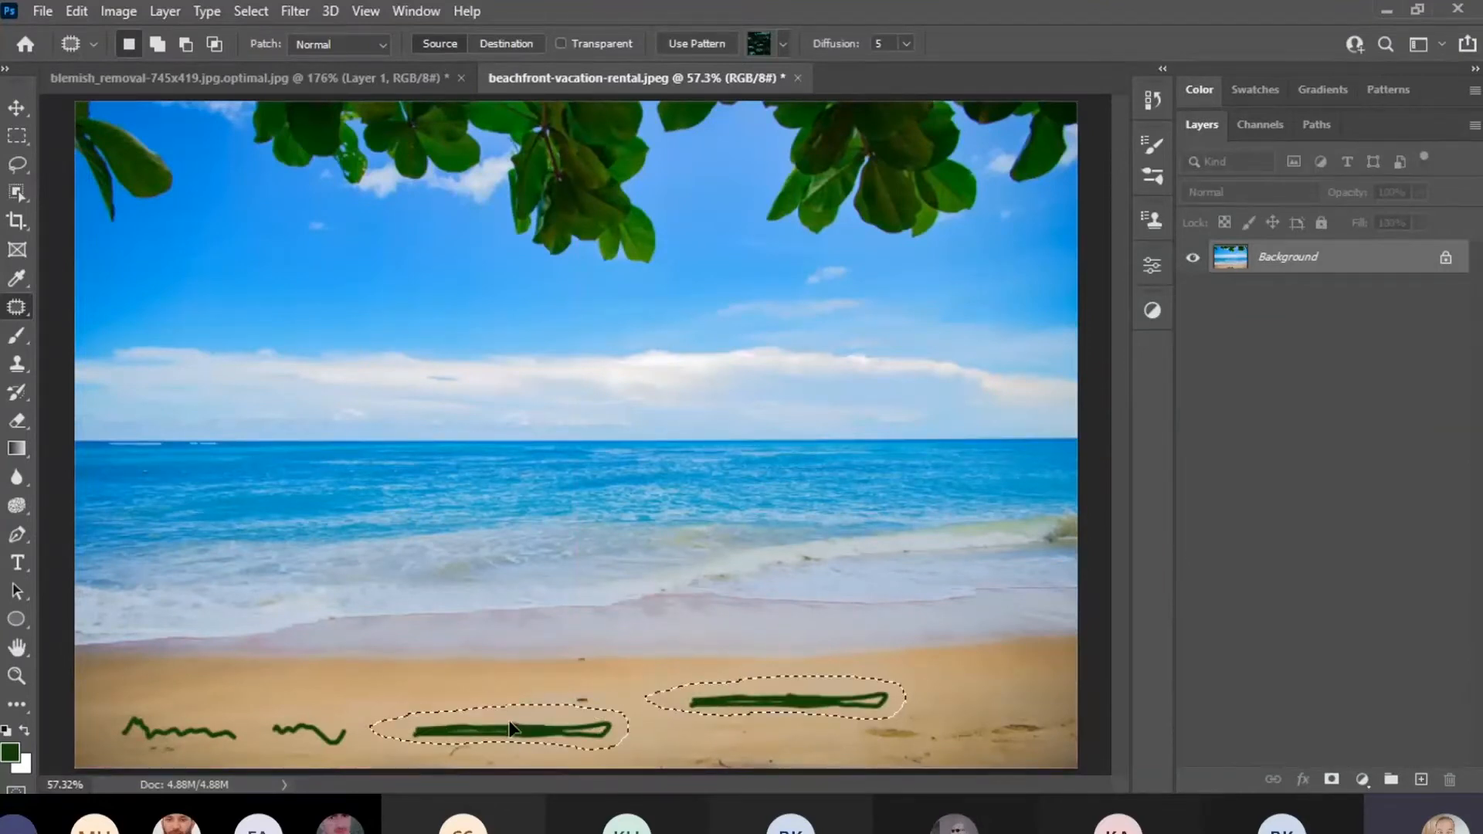
pyautogui.moveTo(508, 728); pyautogui.dragTo(509, 729)
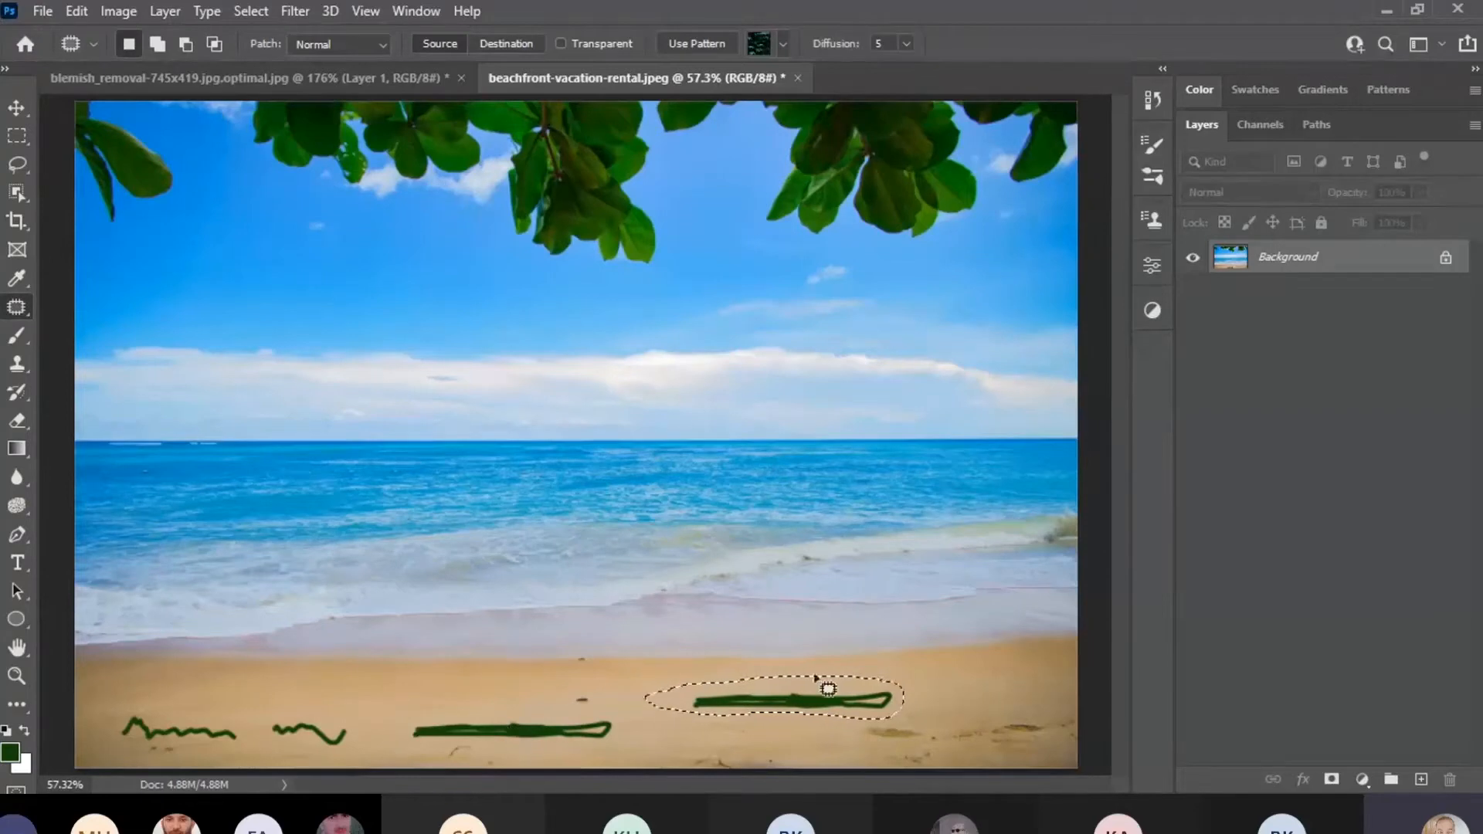
pyautogui.moveTo(843, 714); pyautogui.dragTo(822, 743)
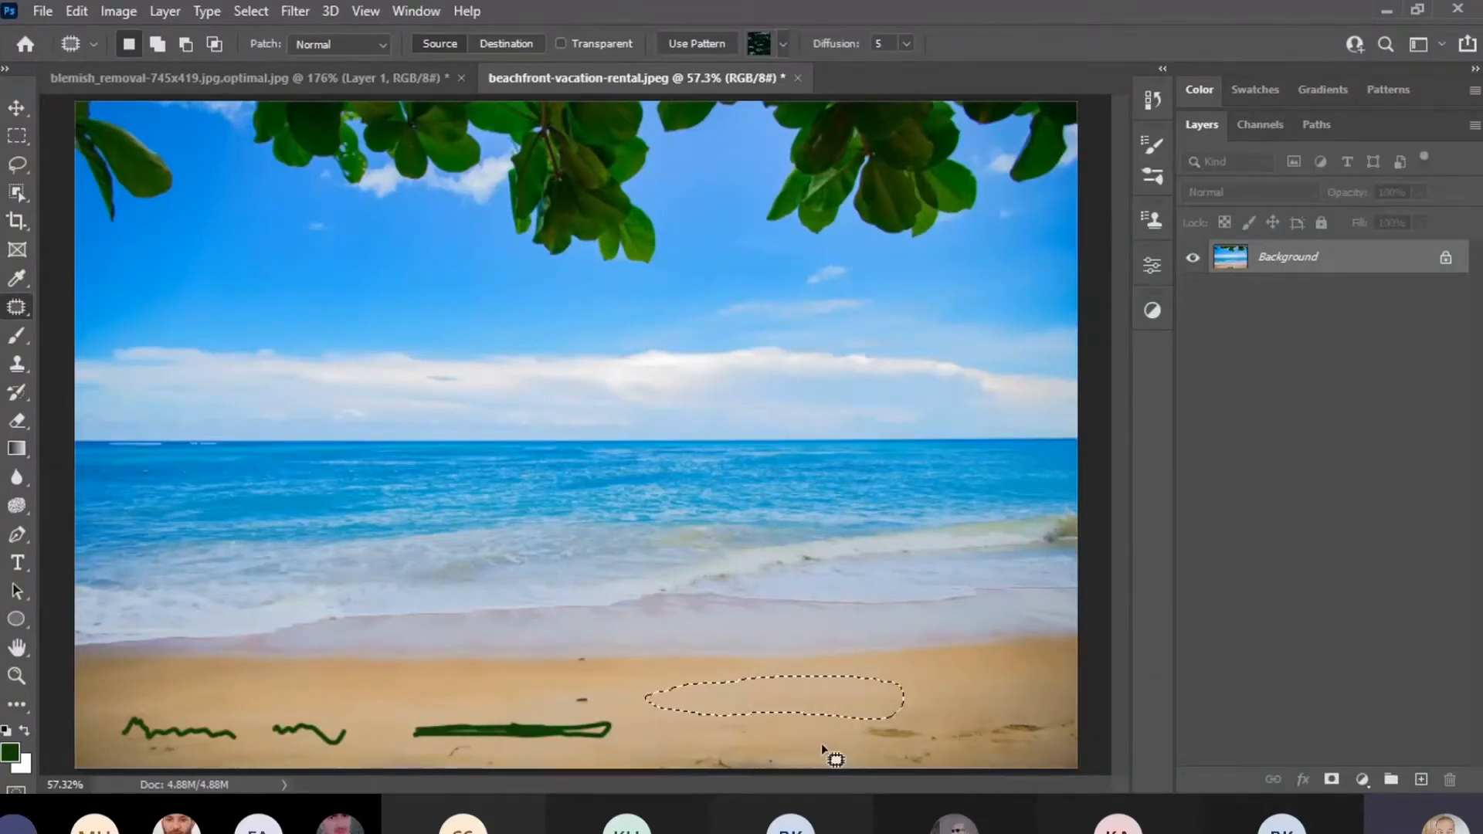
# Switch to Destination mode, try covering the thick green mark with the outlined clean sand, undo the patching, and deselect.
pyautogui.click(499, 45)
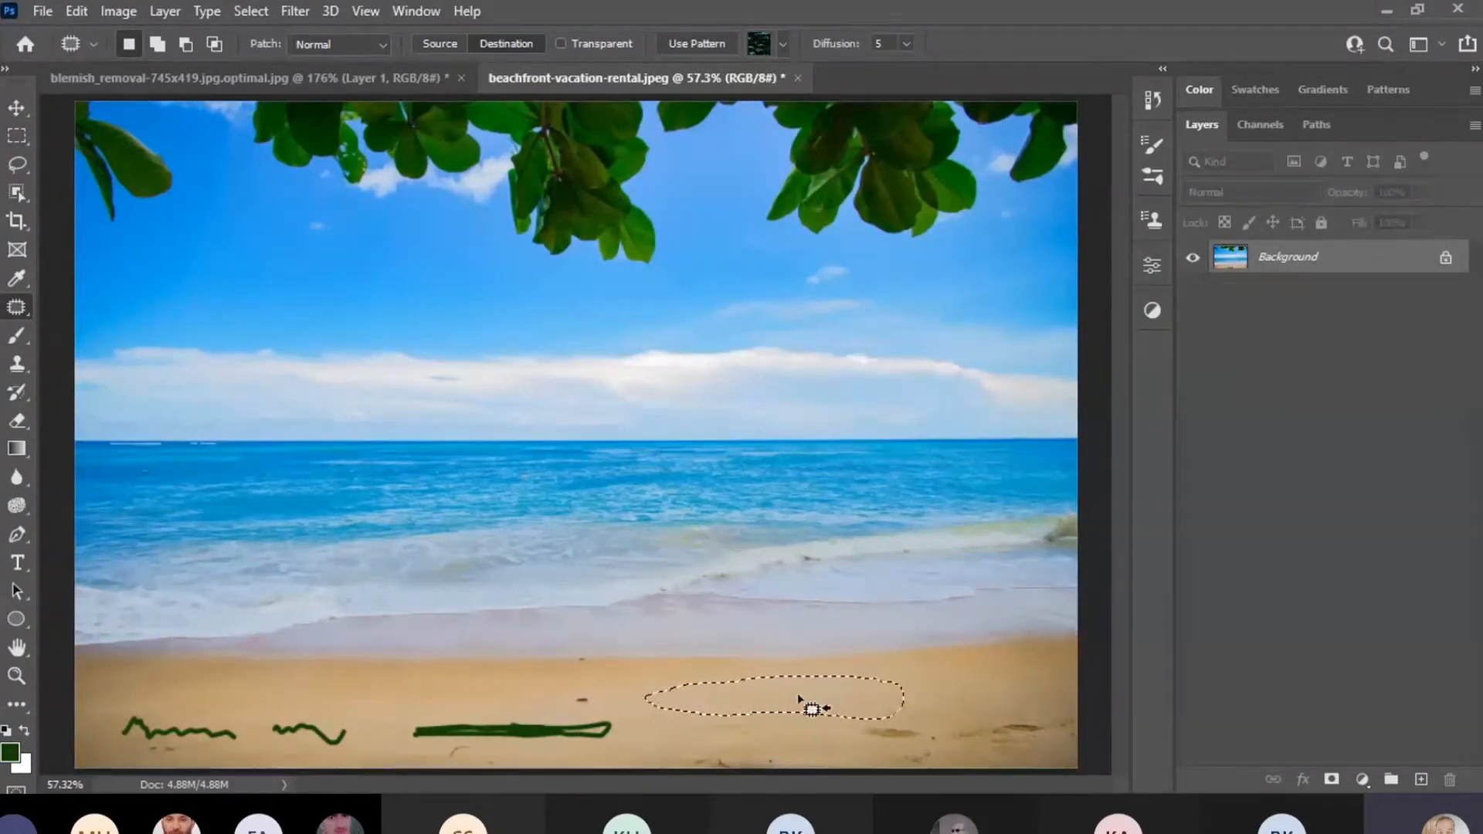
pyautogui.moveTo(804, 704); pyautogui.dragTo(536, 721)
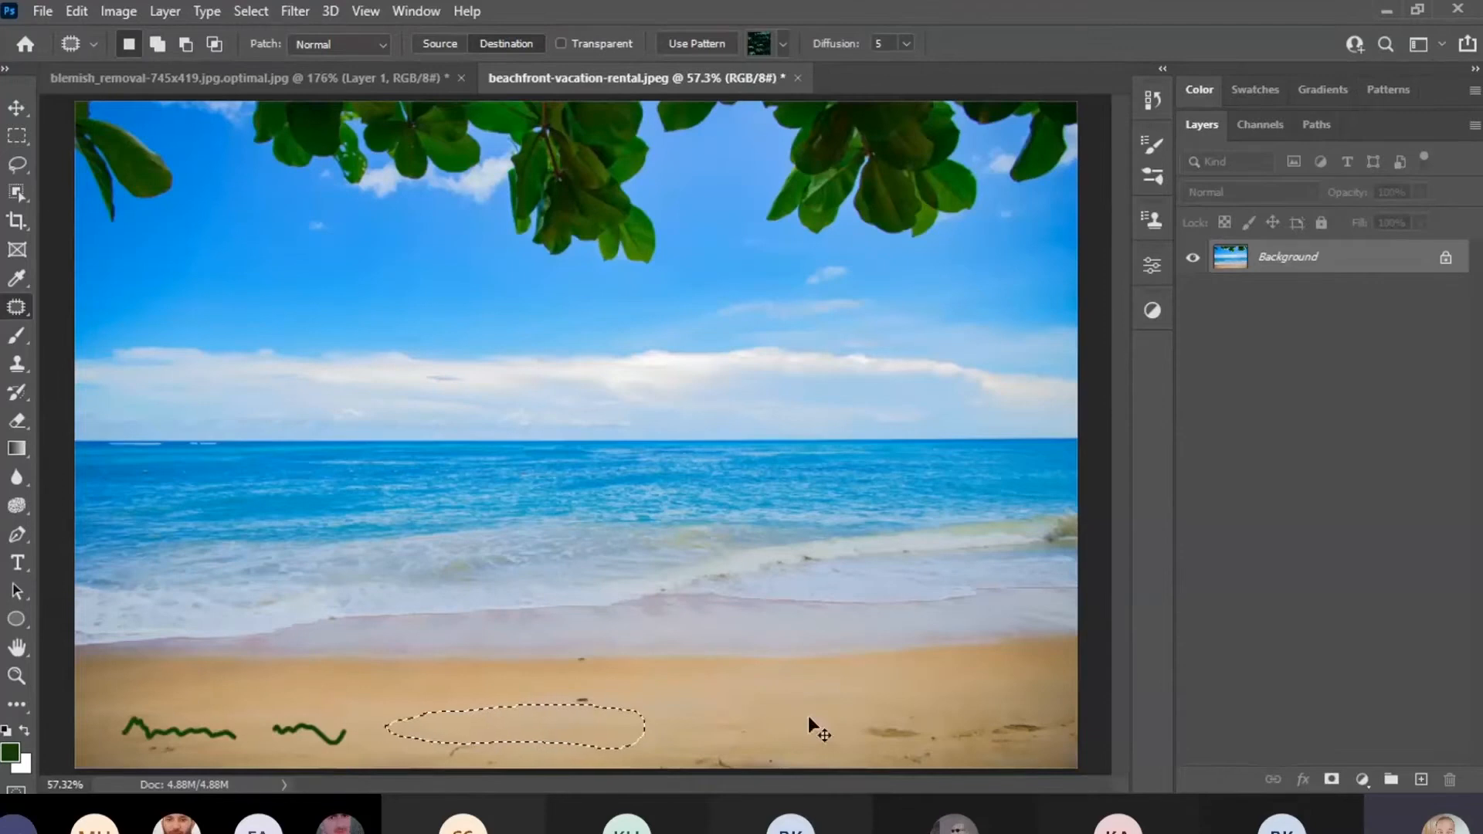
pyautogui.hotkey('ctrl', 'z')
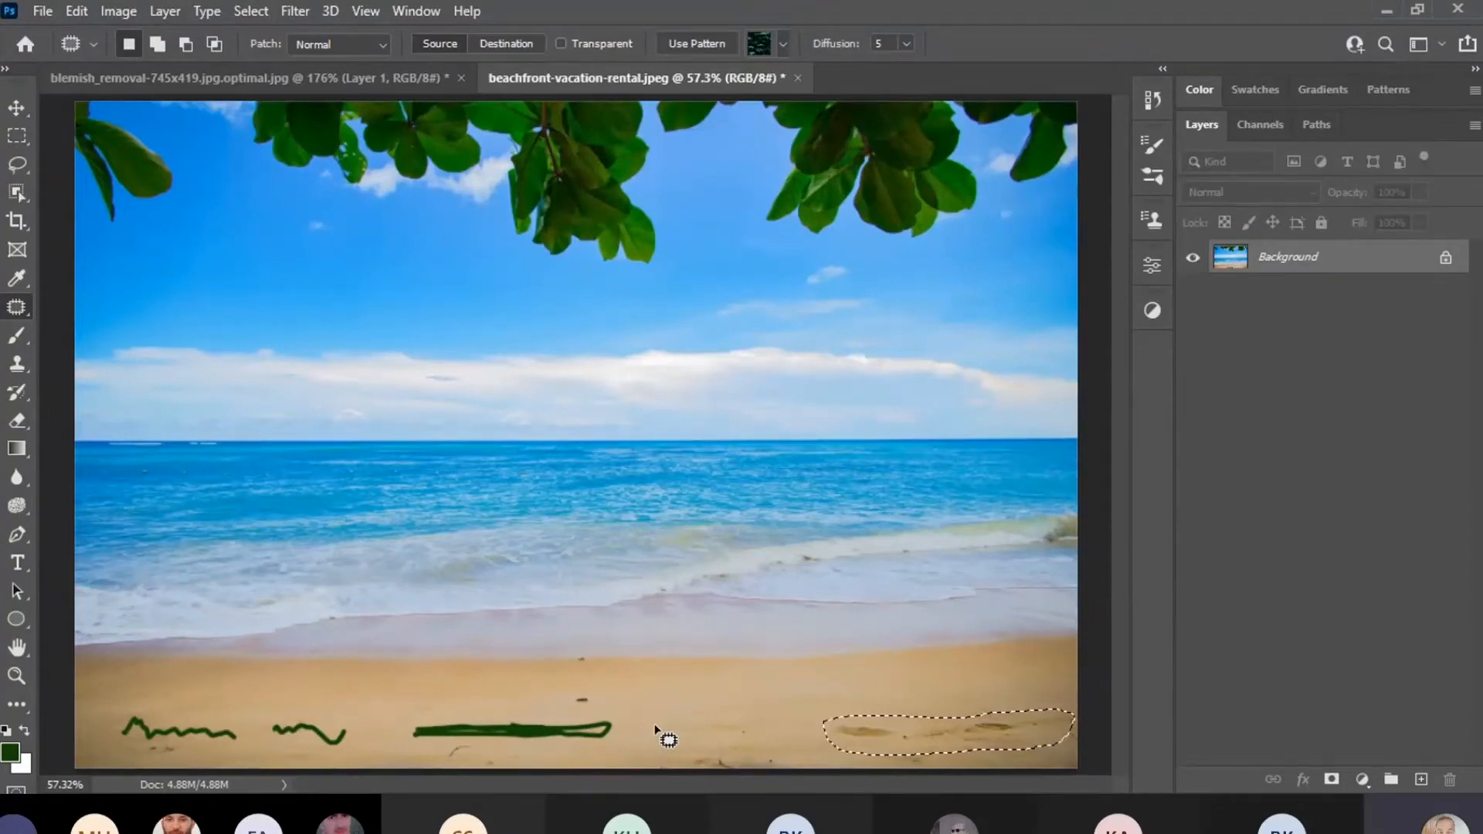
pyautogui.hotkey('ctrl', 'd')
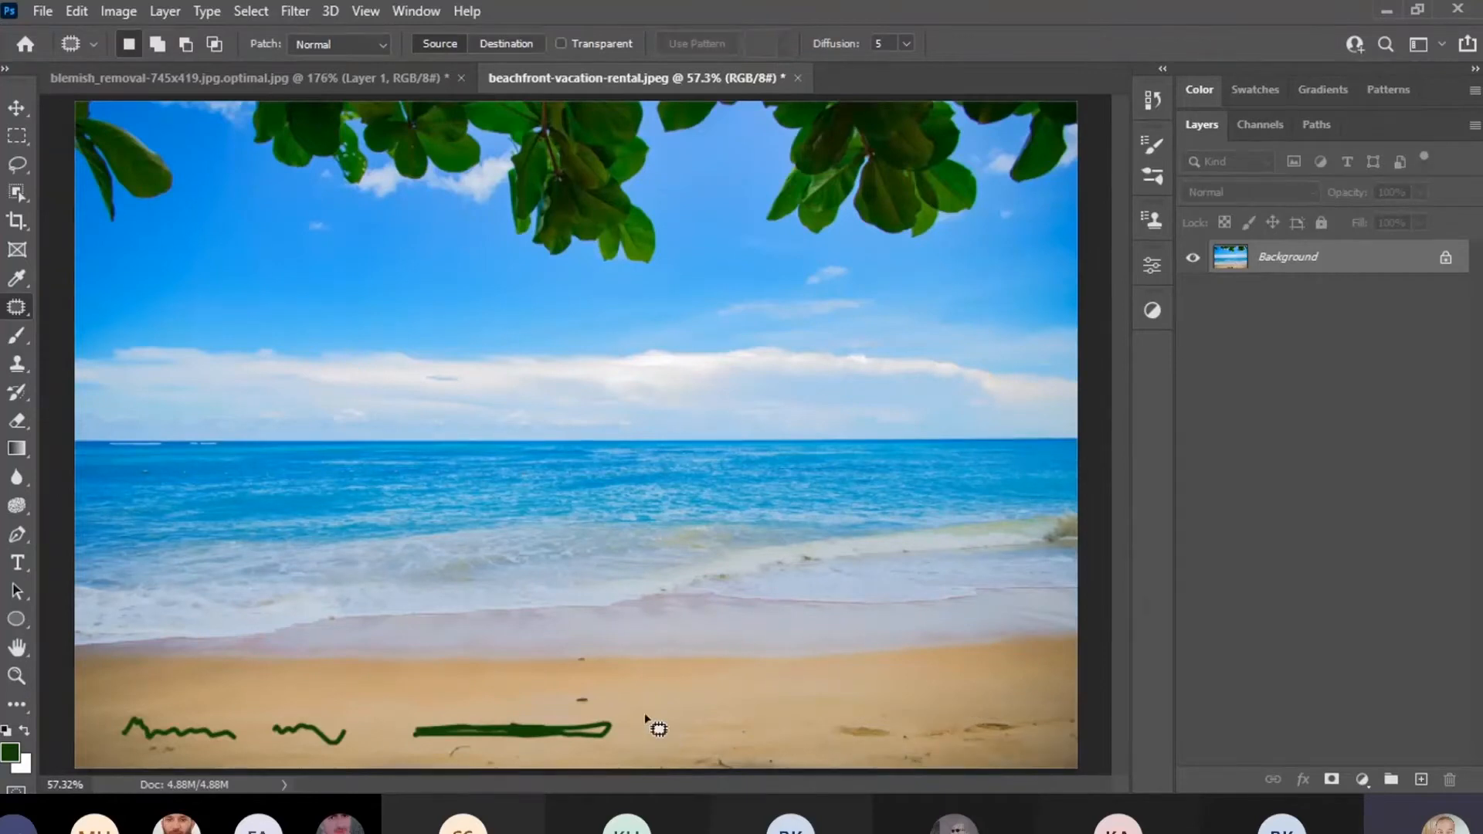
# Close the beachfront image and the blemish-removal portrait without saving their changes.
pyautogui.rightClick(10, 306)
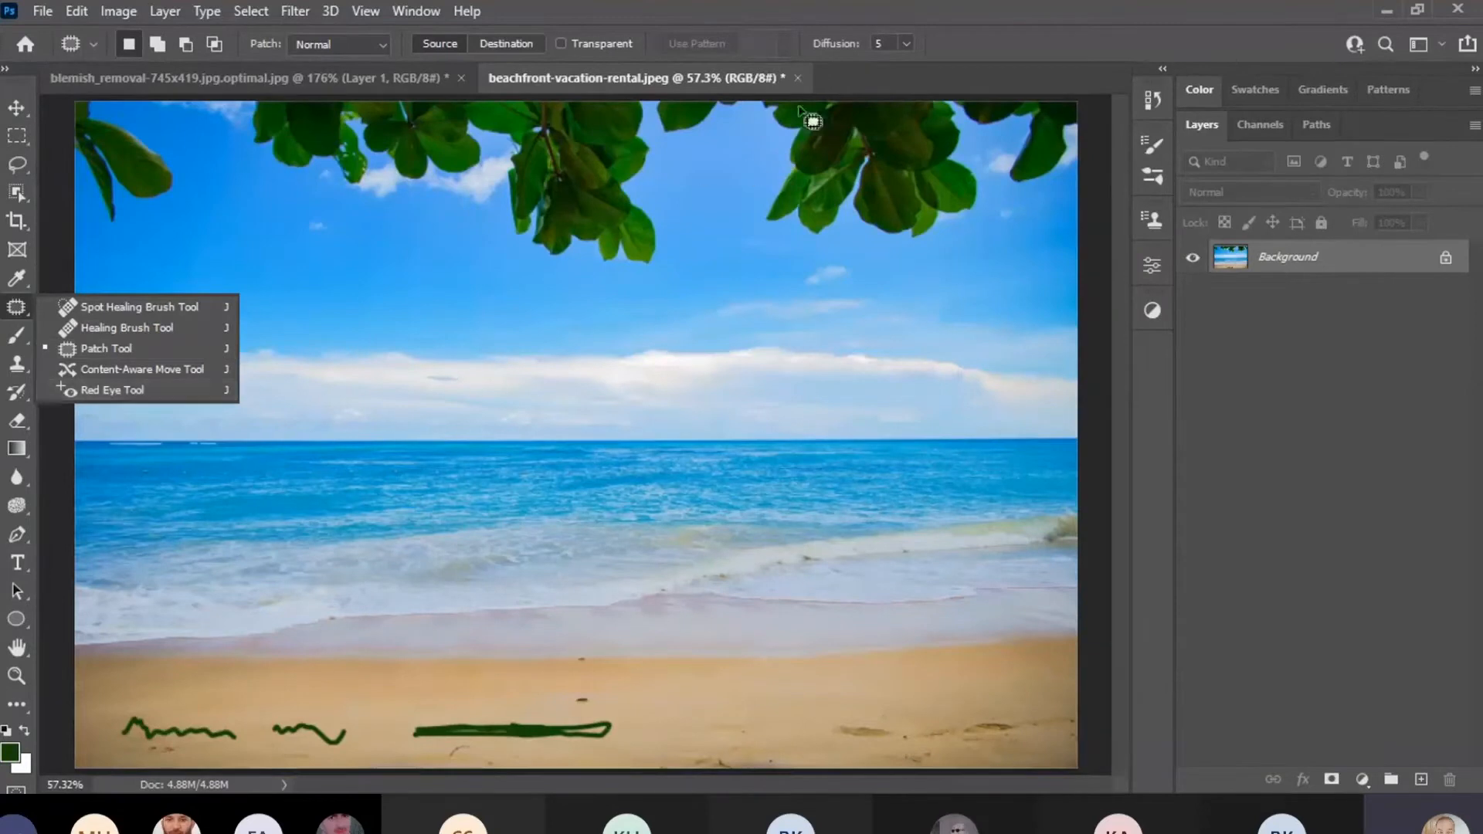
pyautogui.click(797, 78)
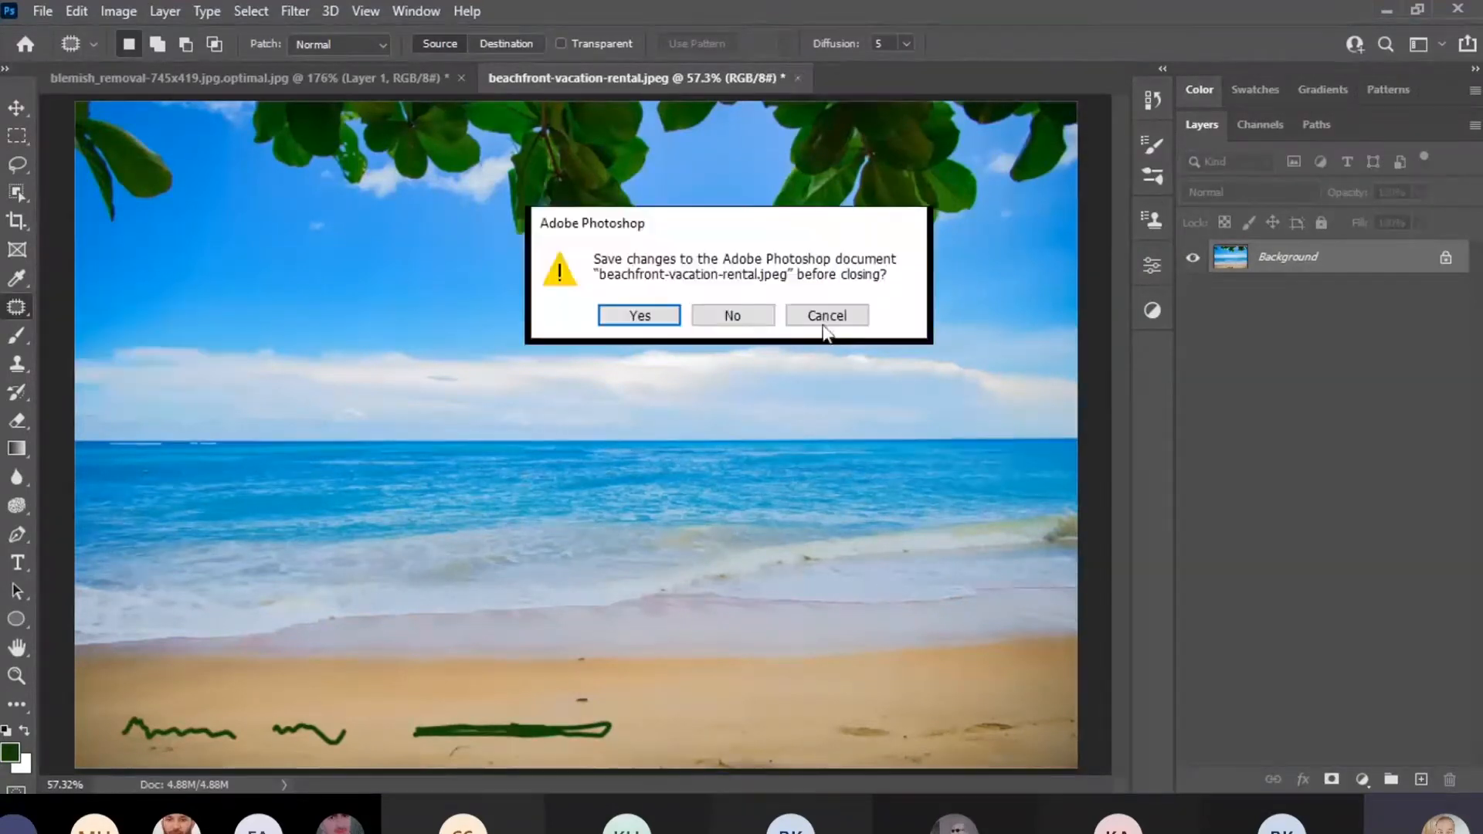
pyautogui.click(743, 313)
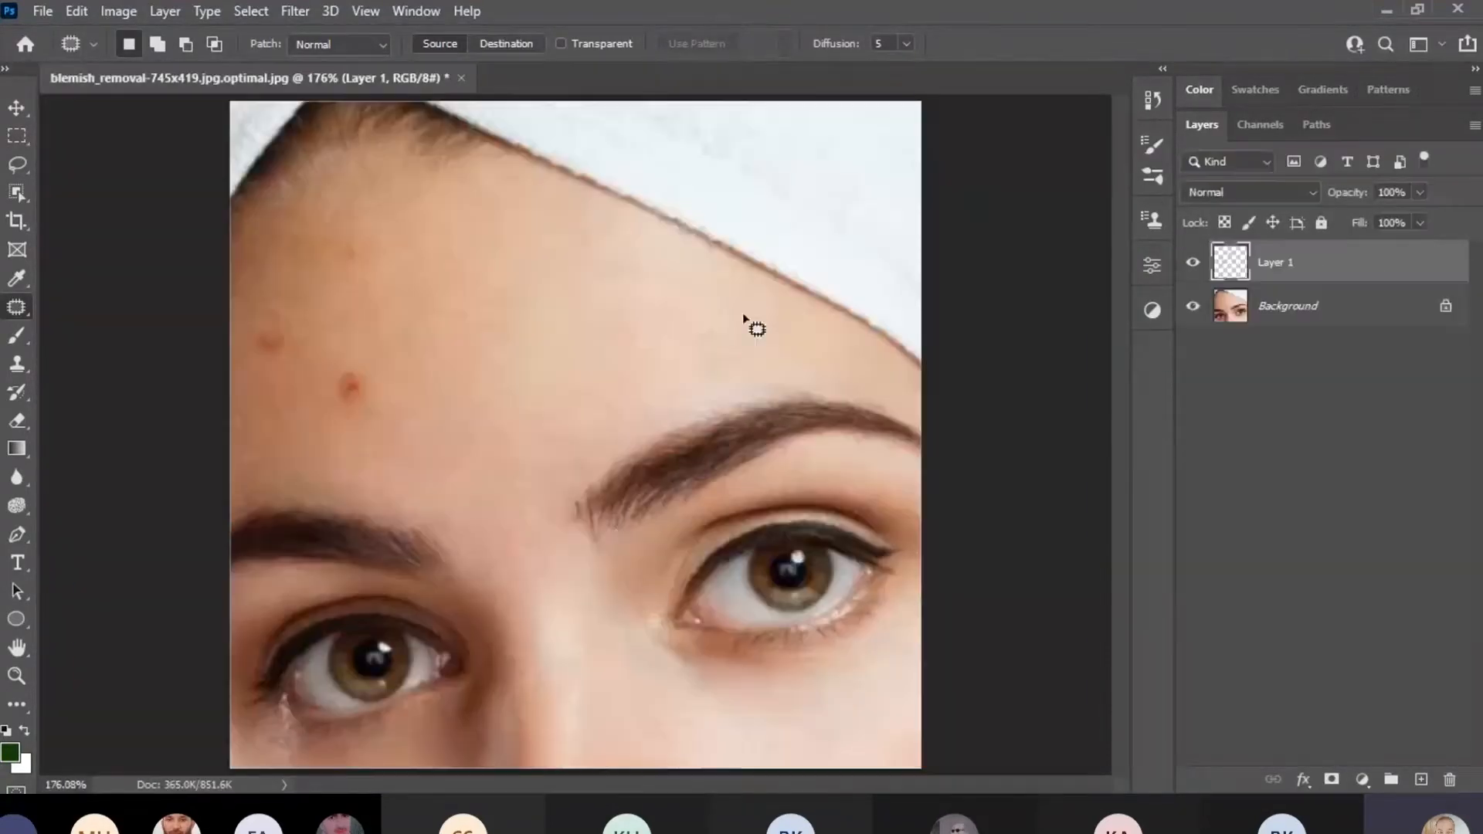
pyautogui.click(462, 80)
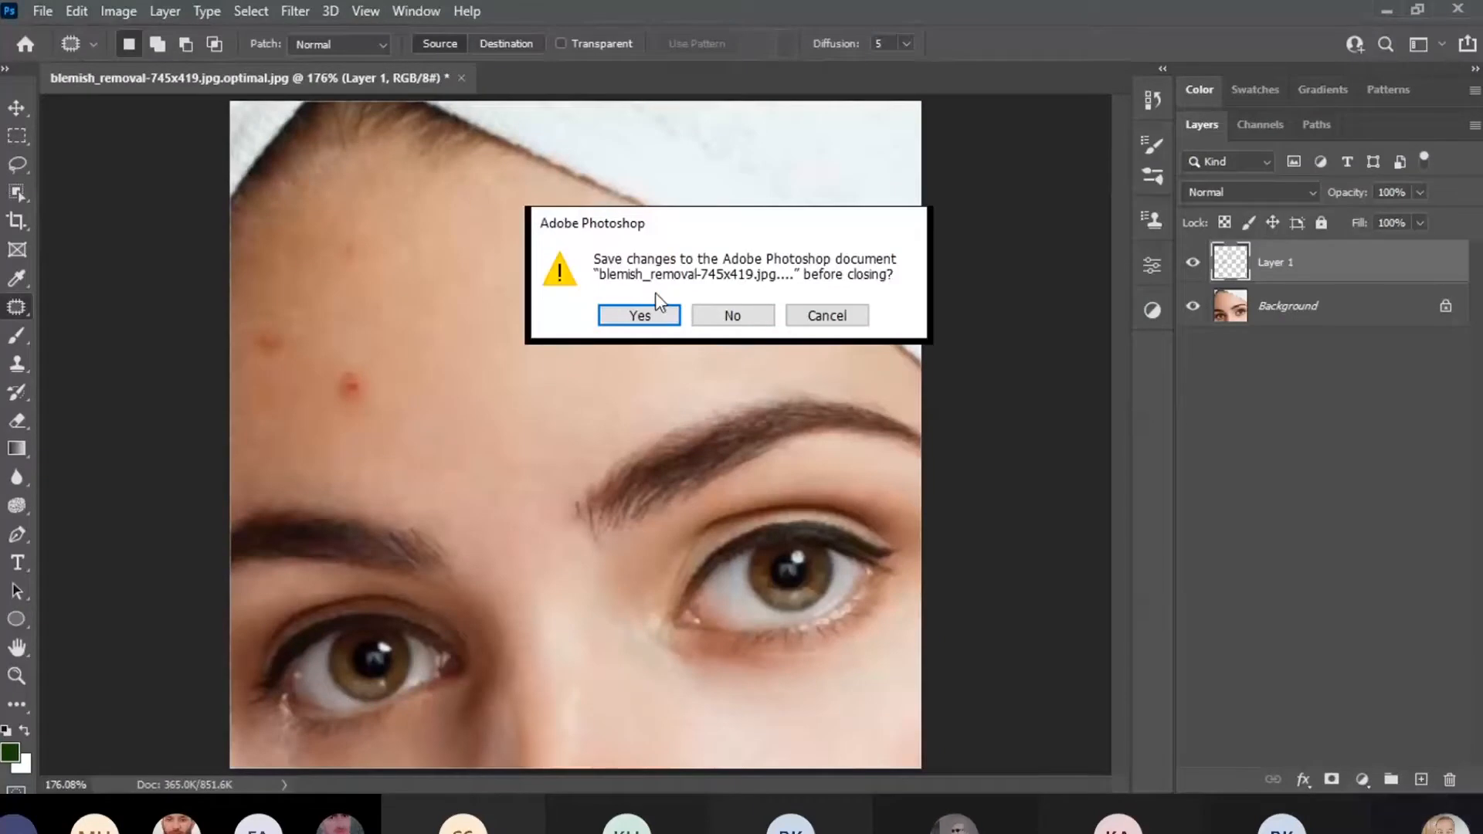
pyautogui.click(720, 318)
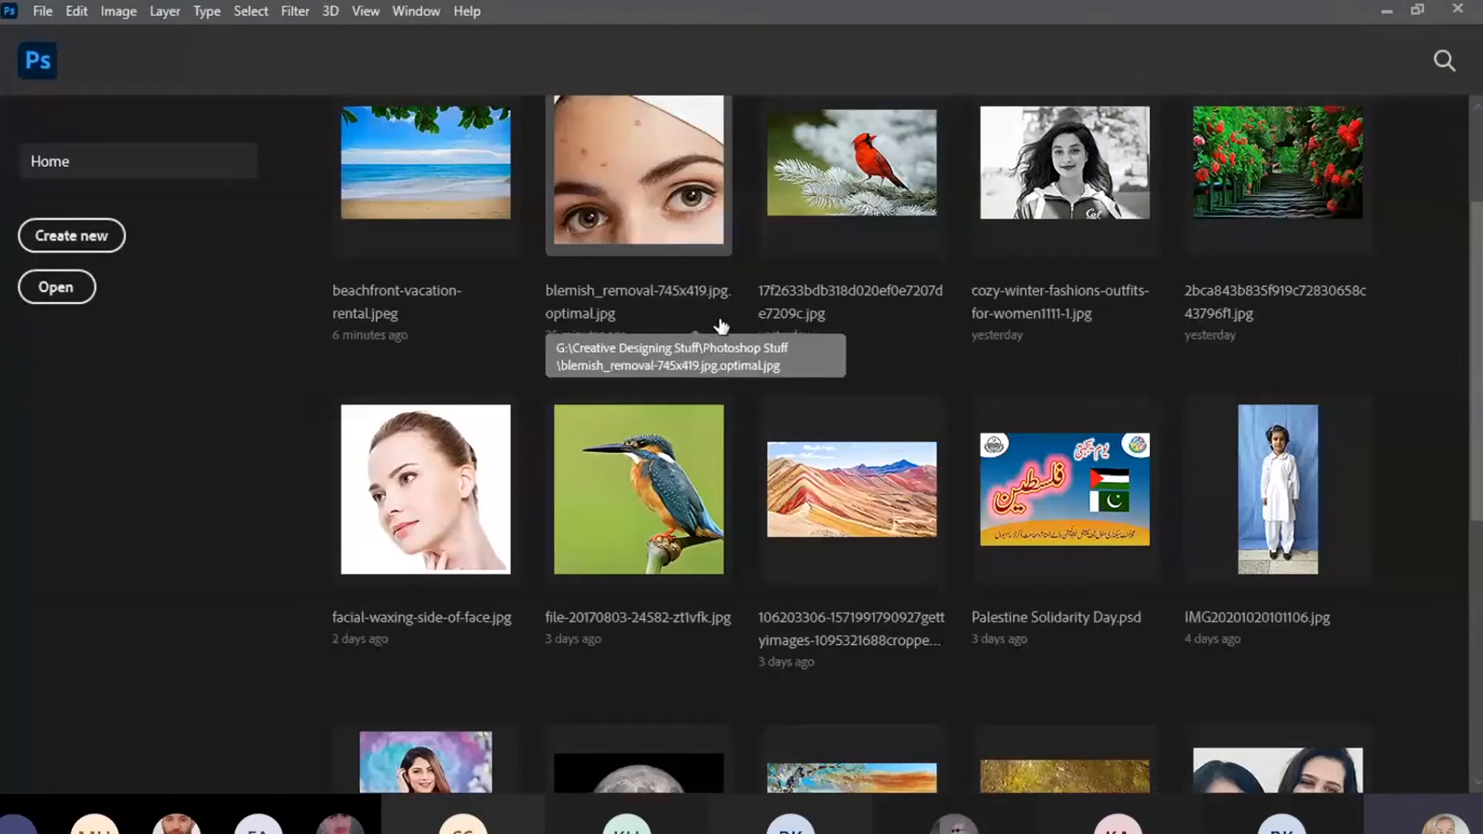
# Open the photo Hero_Article_EnUK_Red-Eye-Photo.jpg.
pyautogui.scroll(-7, 720, 324)
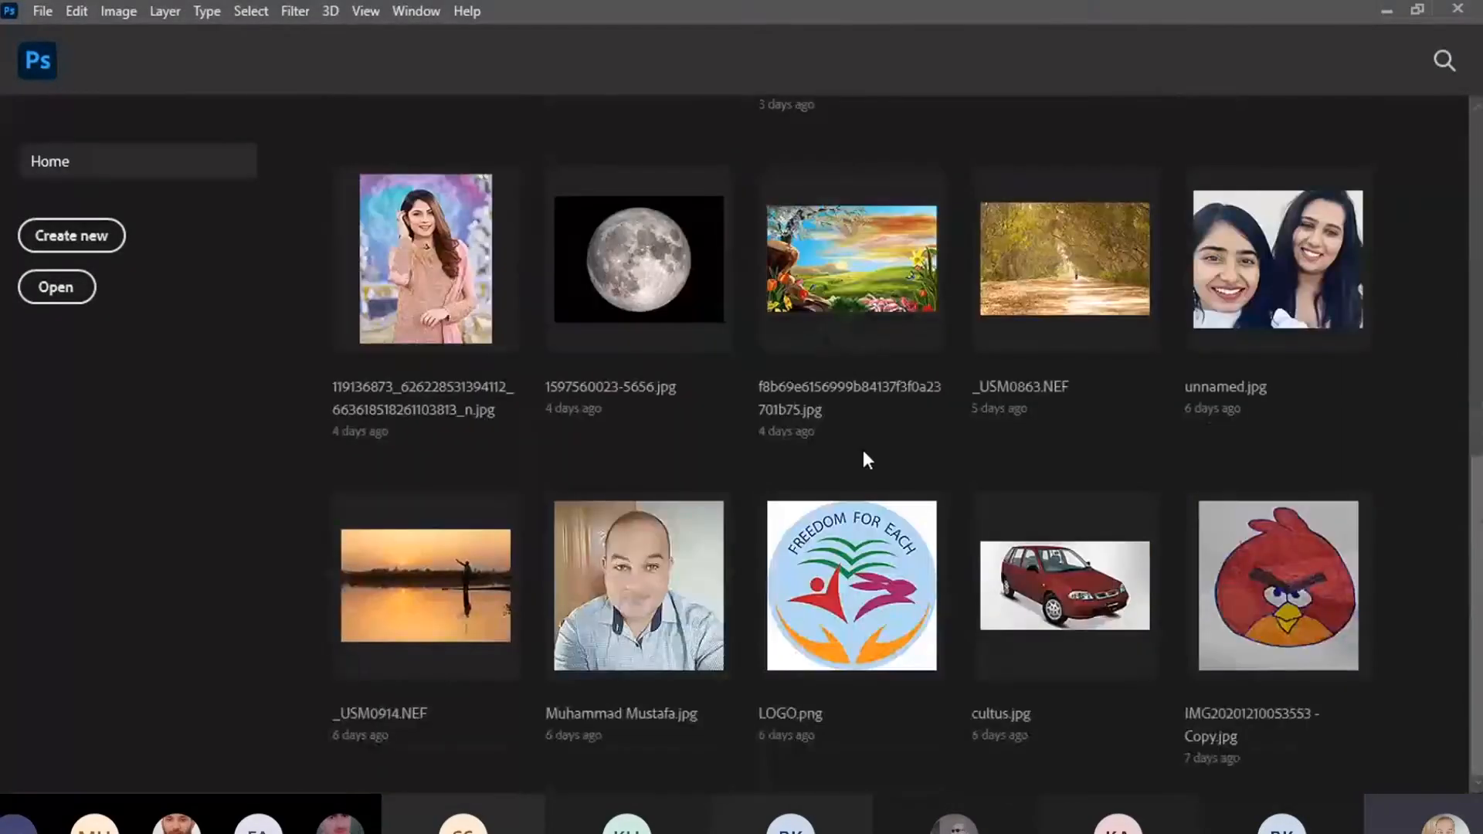
pyautogui.scroll(6, 863, 449)
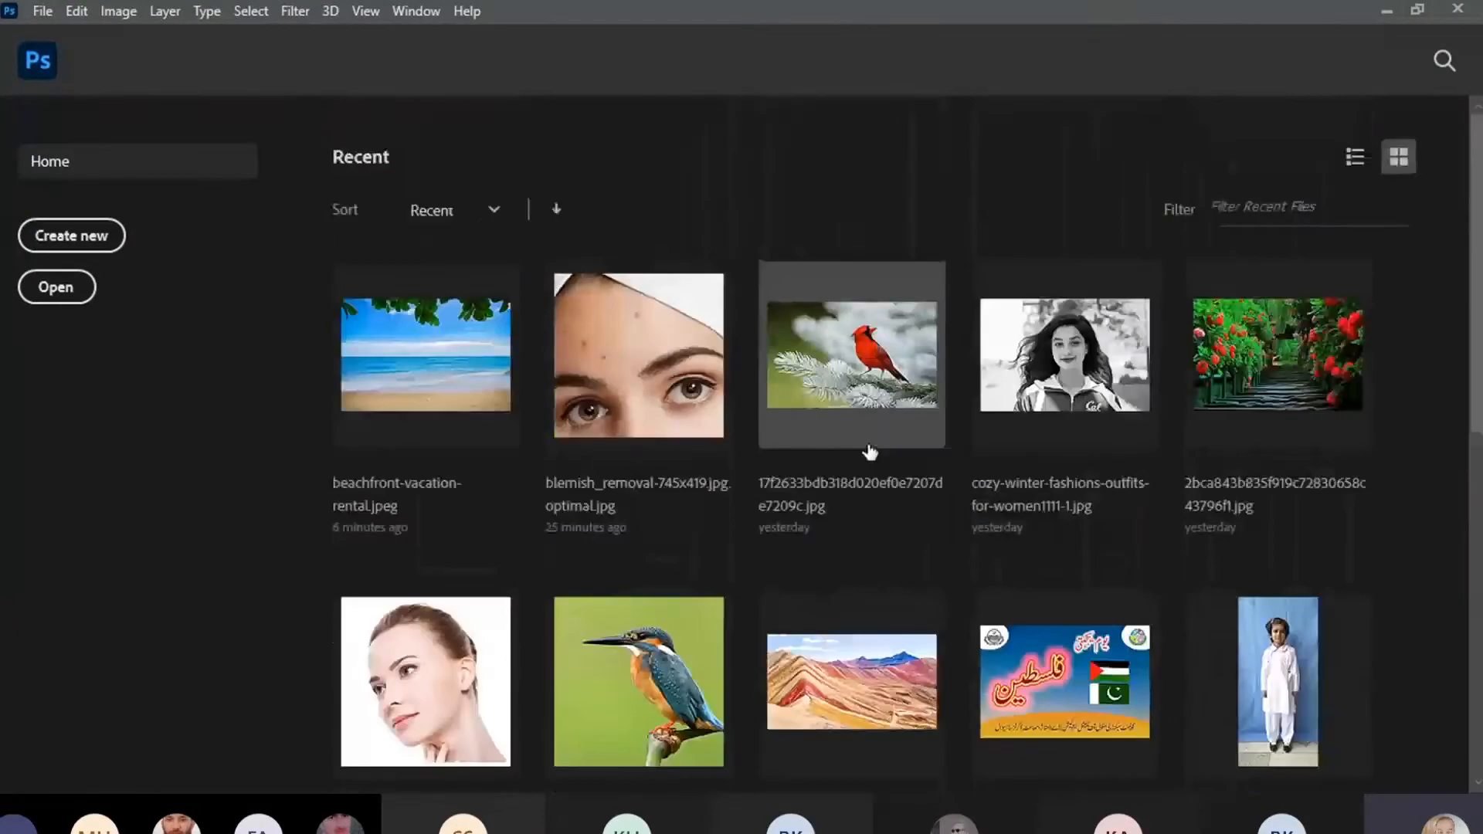
pyautogui.scroll(-2, 869, 451)
pyautogui.click(42, 17)
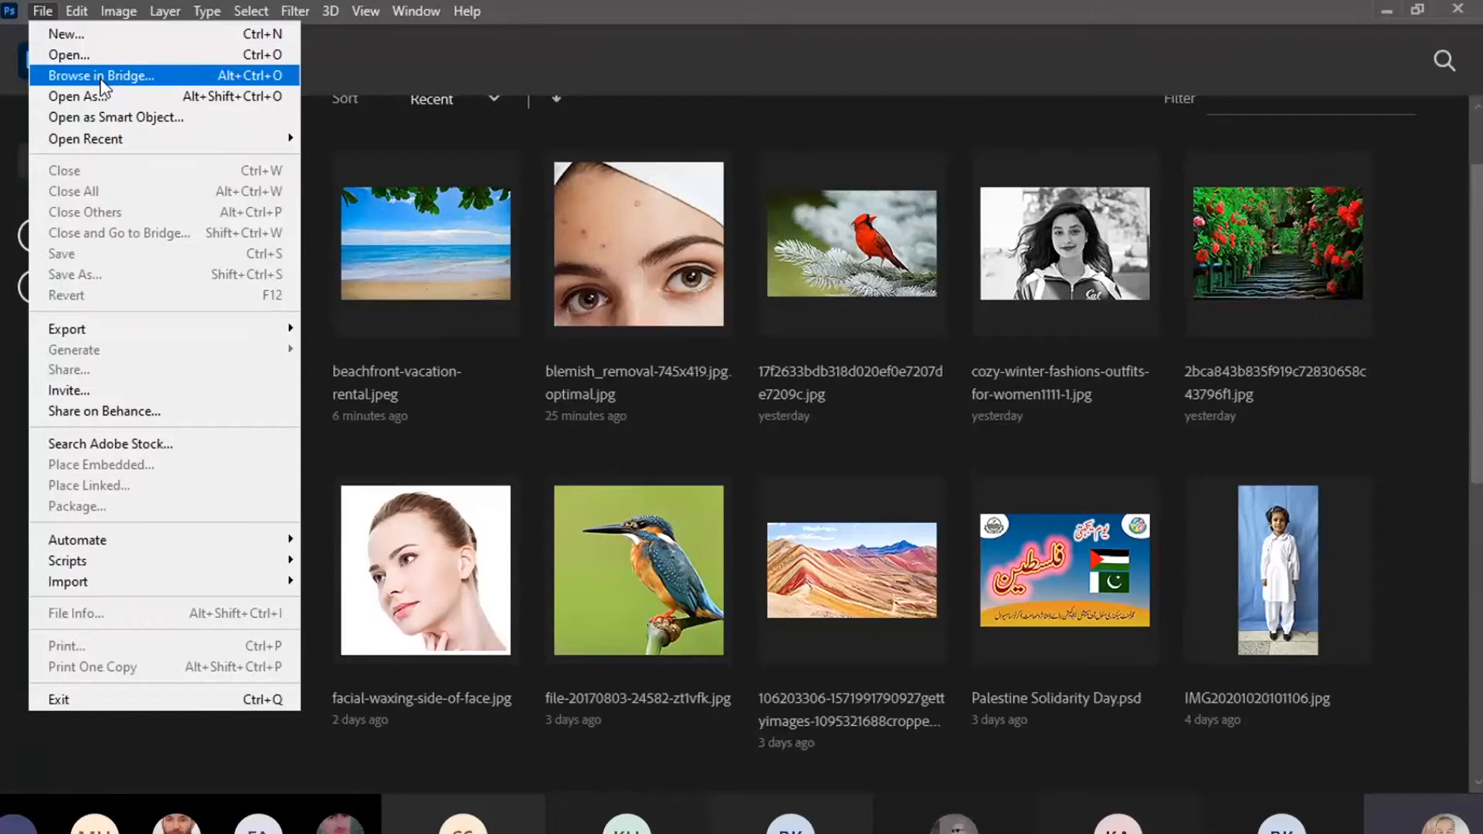
pyautogui.click(715, 502)
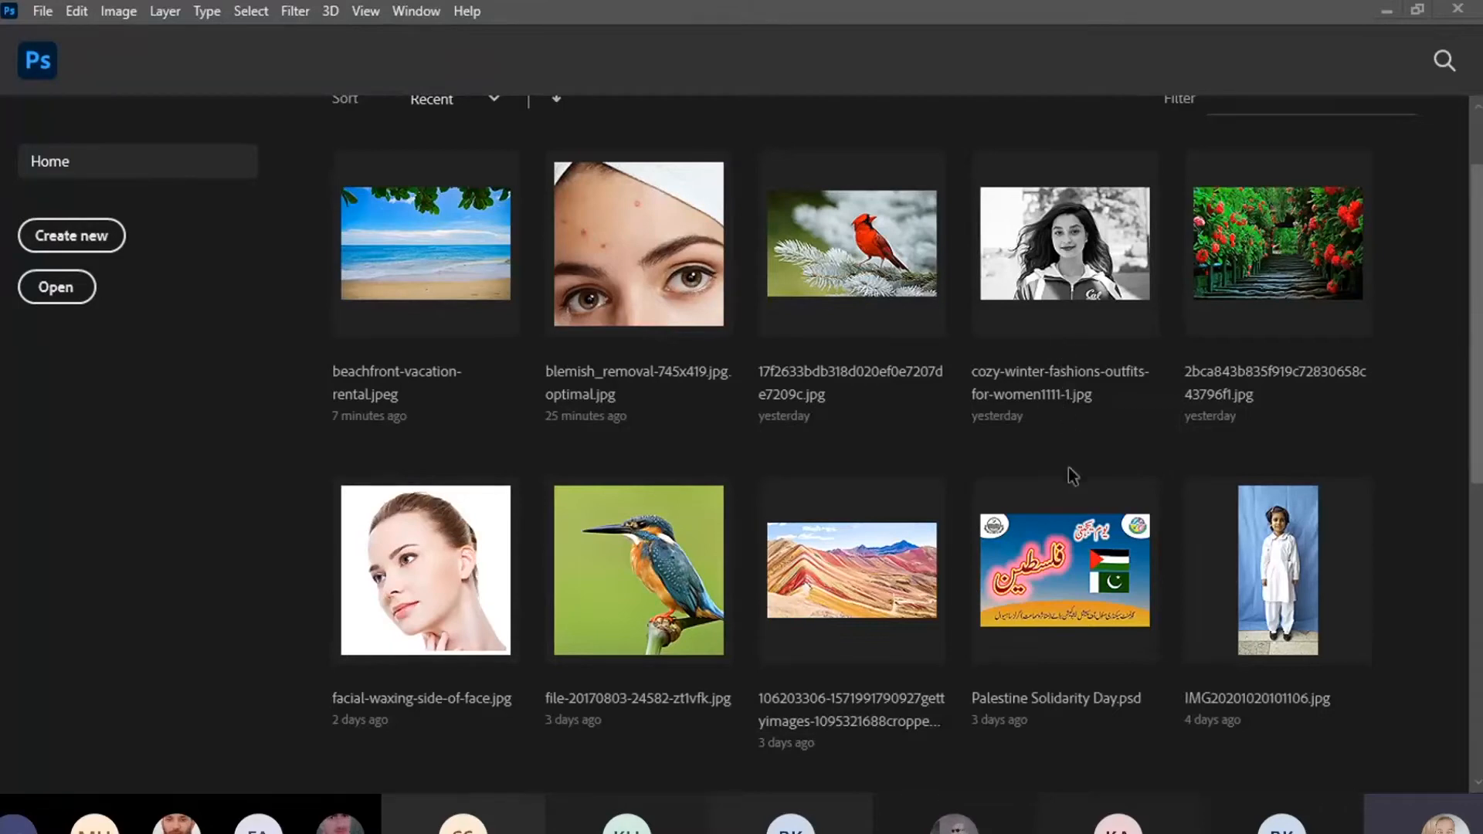
pyautogui.click(898, 490)
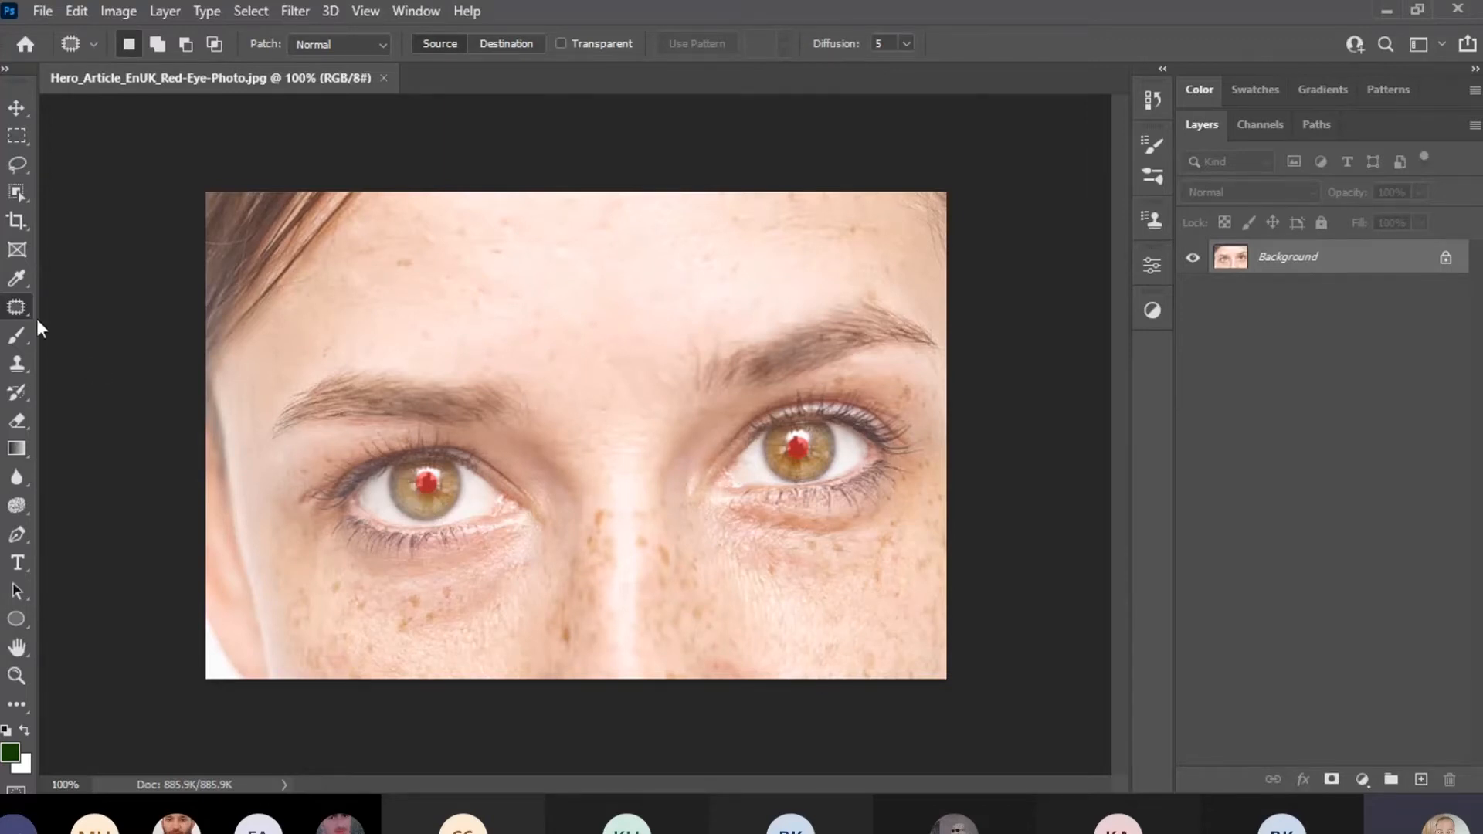
# Try the Red Eye tool on both red pupils in the photo, and undo both corrections.
pyautogui.rightClick(13, 310)
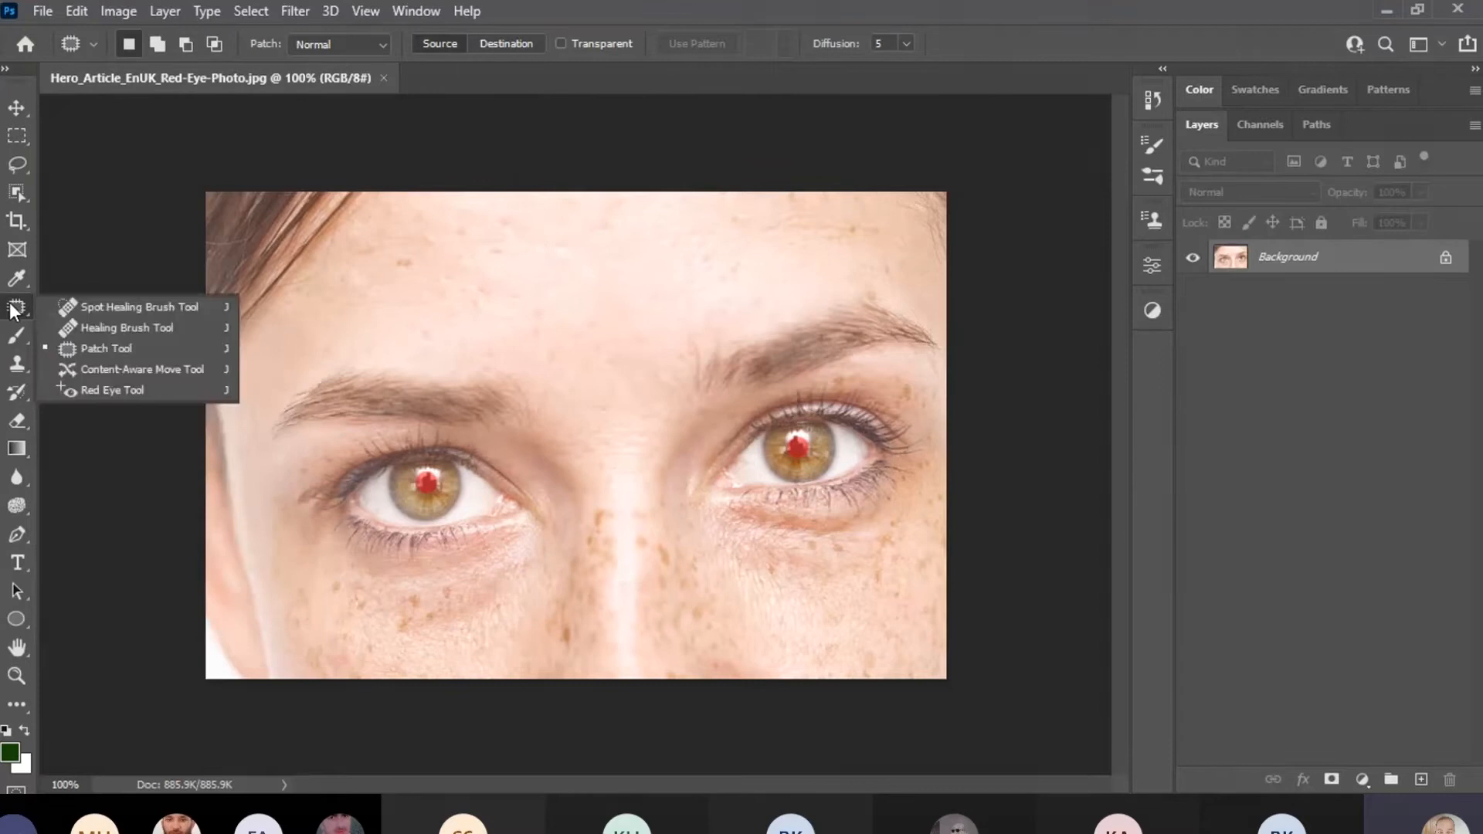
pyautogui.click(116, 391)
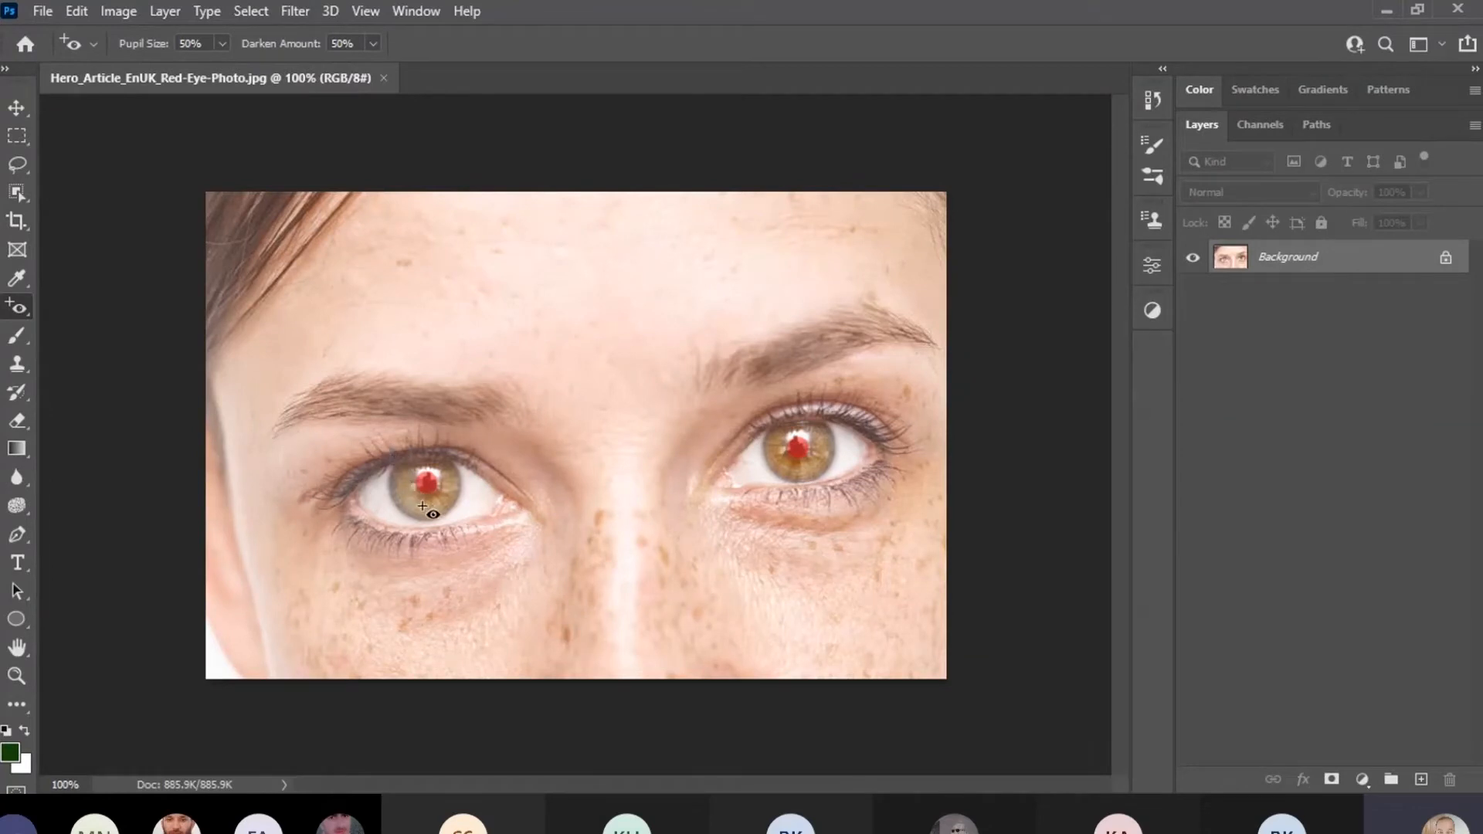
pyautogui.moveTo(423, 506); pyautogui.dragTo(468, 521)
pyautogui.moveTo(765, 418); pyautogui.dragTo(836, 489)
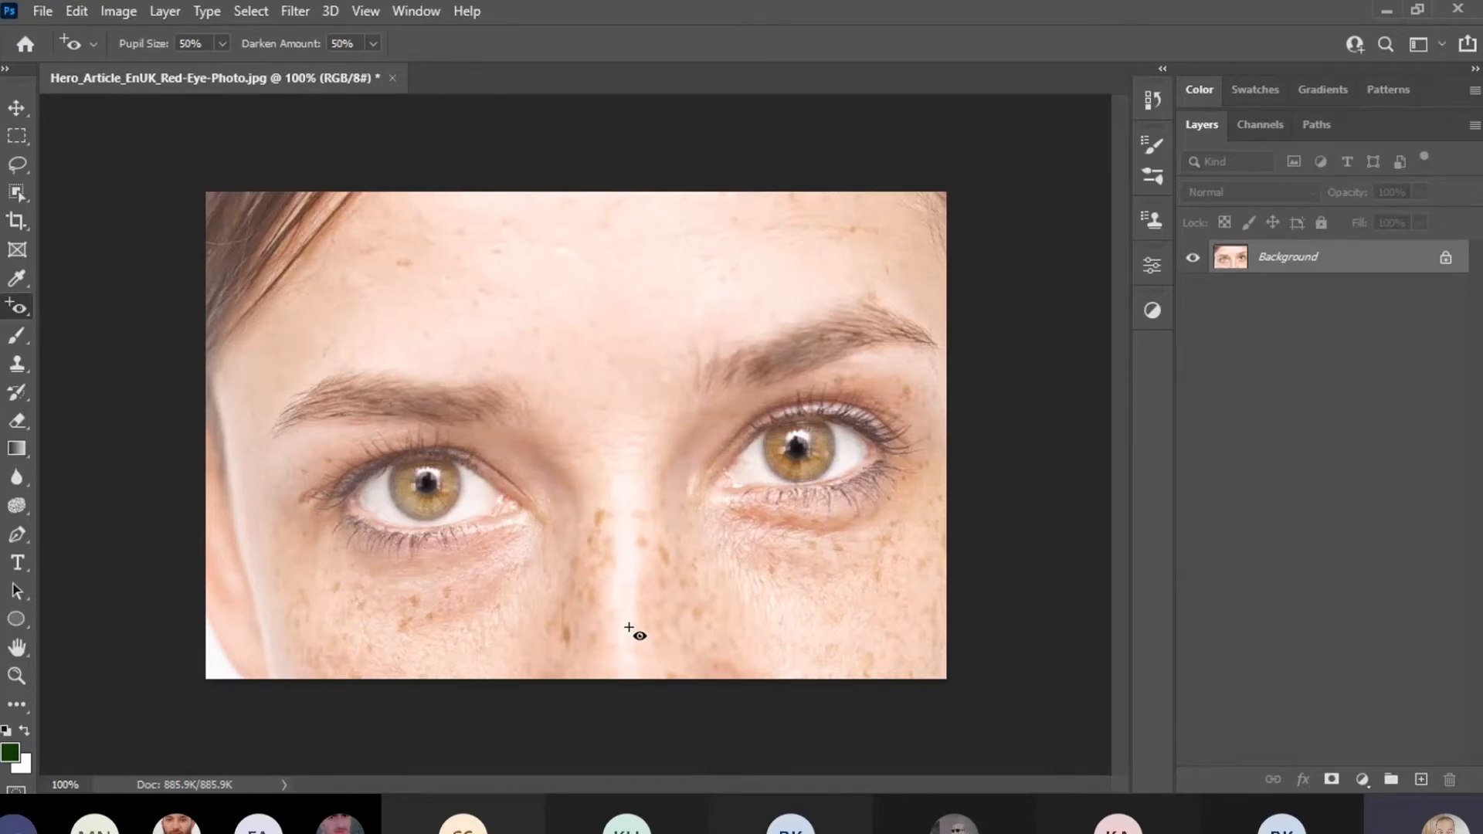
pyautogui.hotkey('ctrl', 'z')
pyautogui.hotkey('ctrl', 'z')
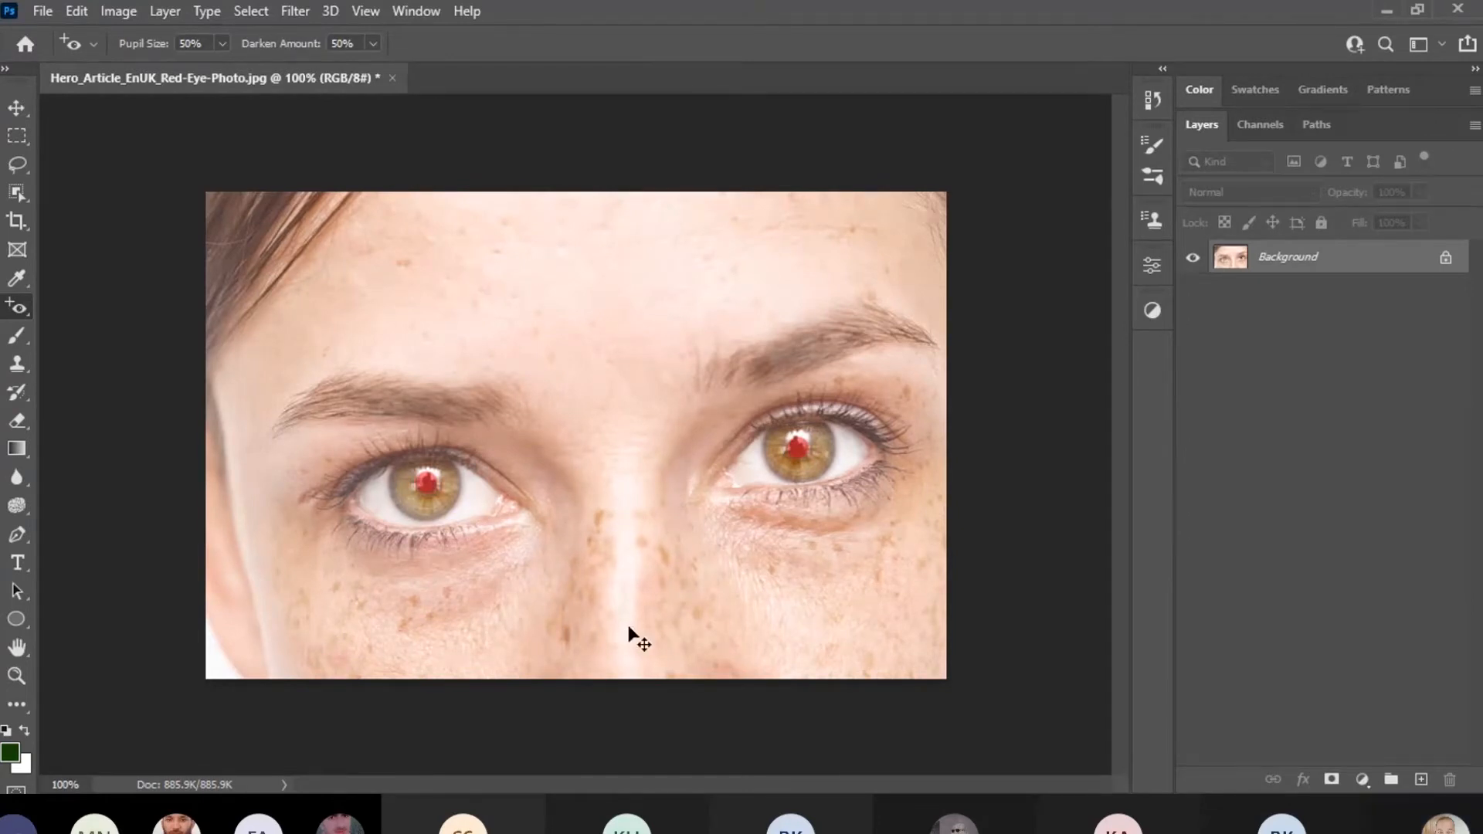
# Remove the red pupil from the left-hand eye of the portrait with the Red Eye tool.
pyautogui.hotkey('ctrl', '=')
pyautogui.hotkey('ctrl', '=')
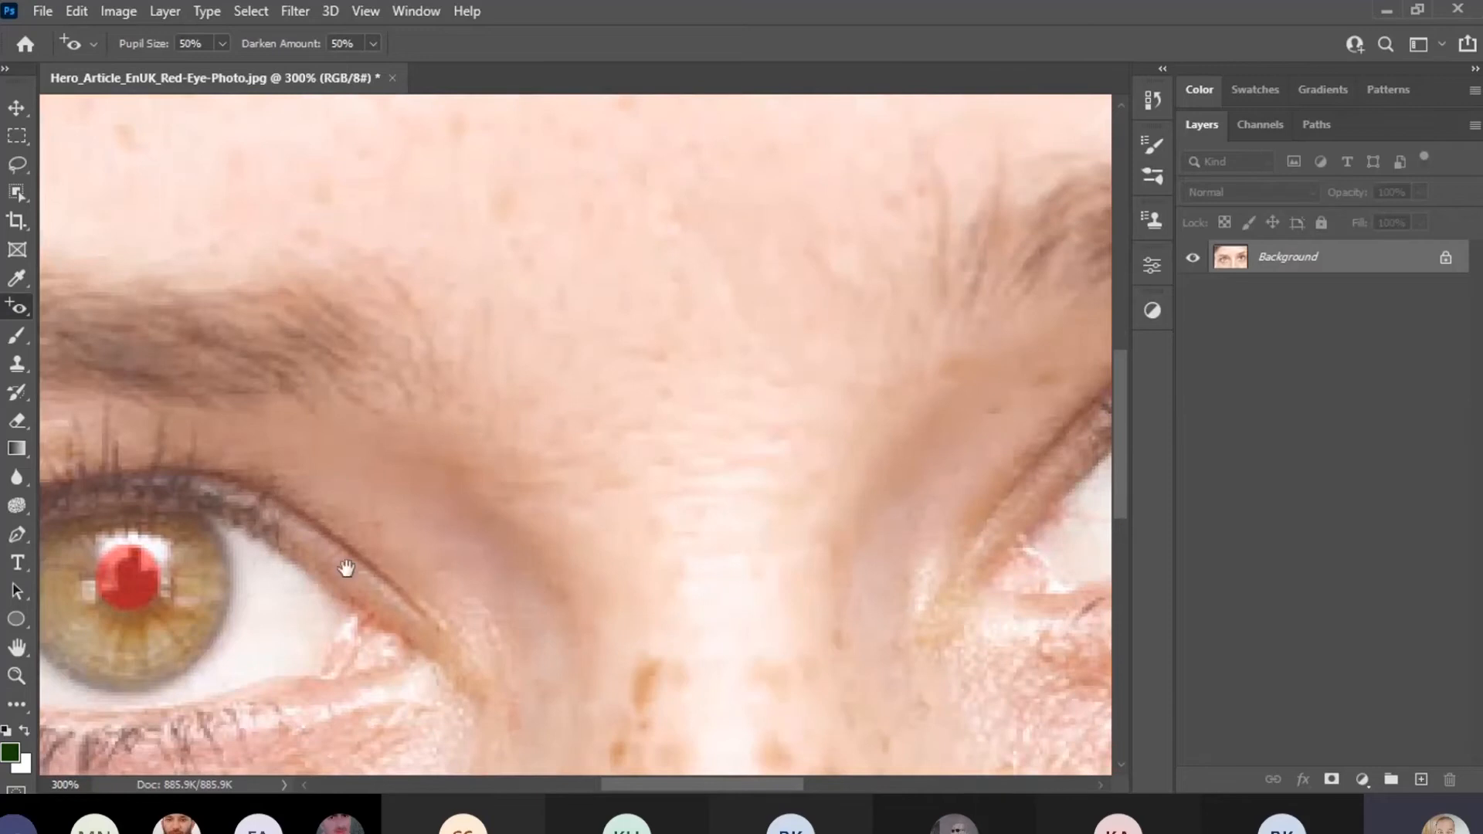
pyautogui.moveTo(346, 569); pyautogui.dragTo(855, 381)
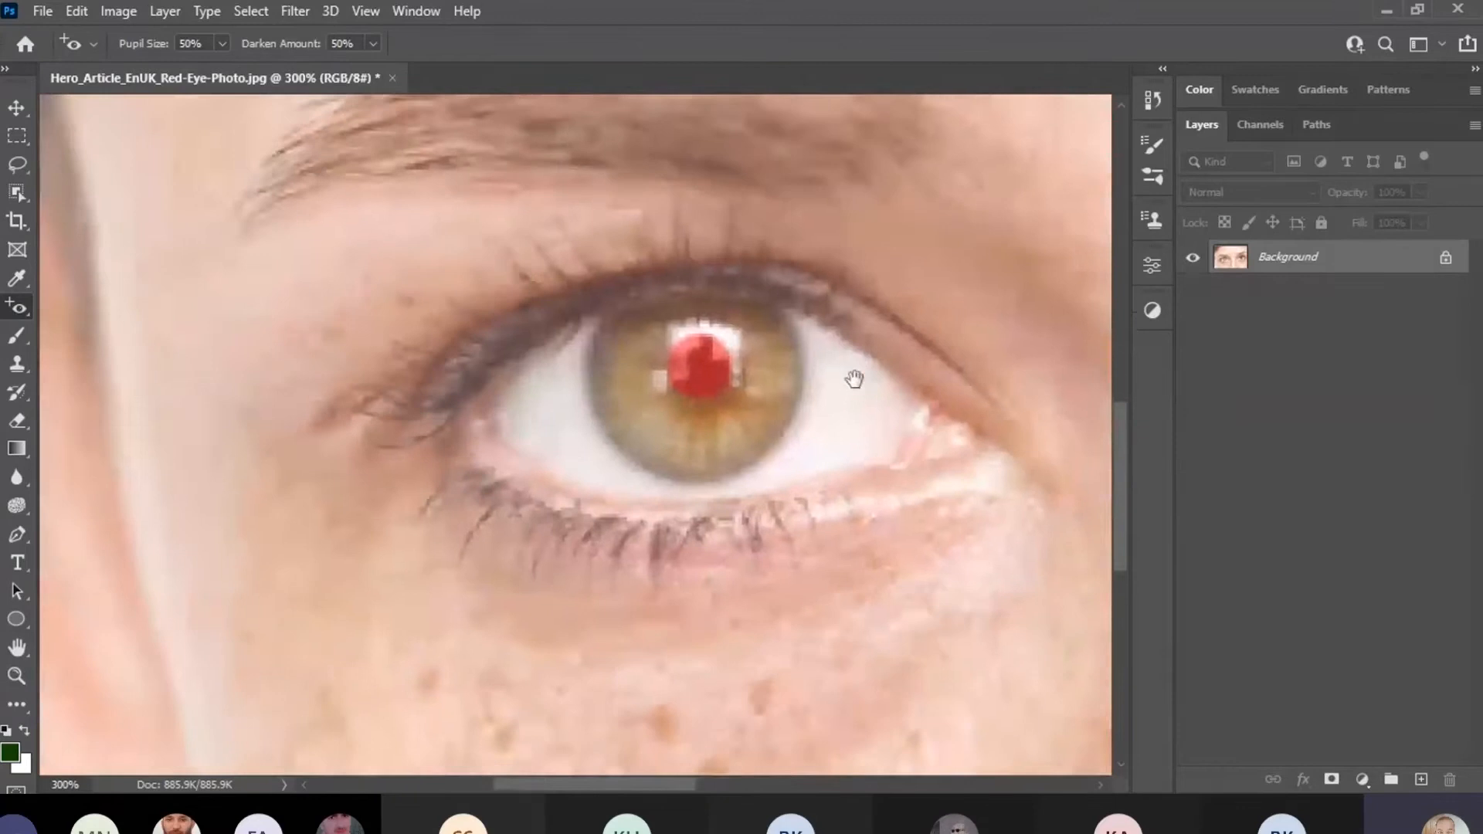
pyautogui.rightClick(22, 308)
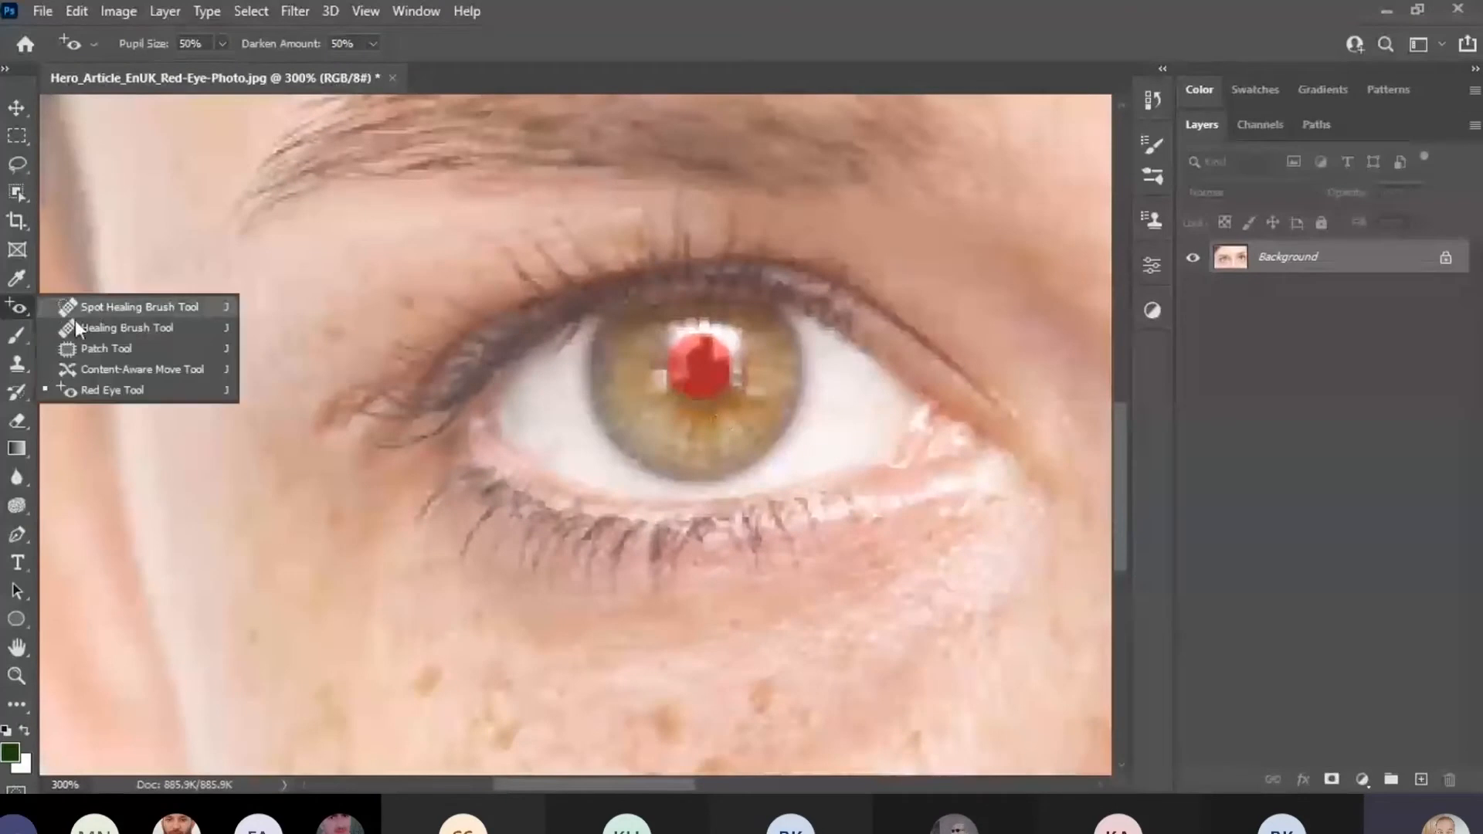
pyautogui.click(119, 390)
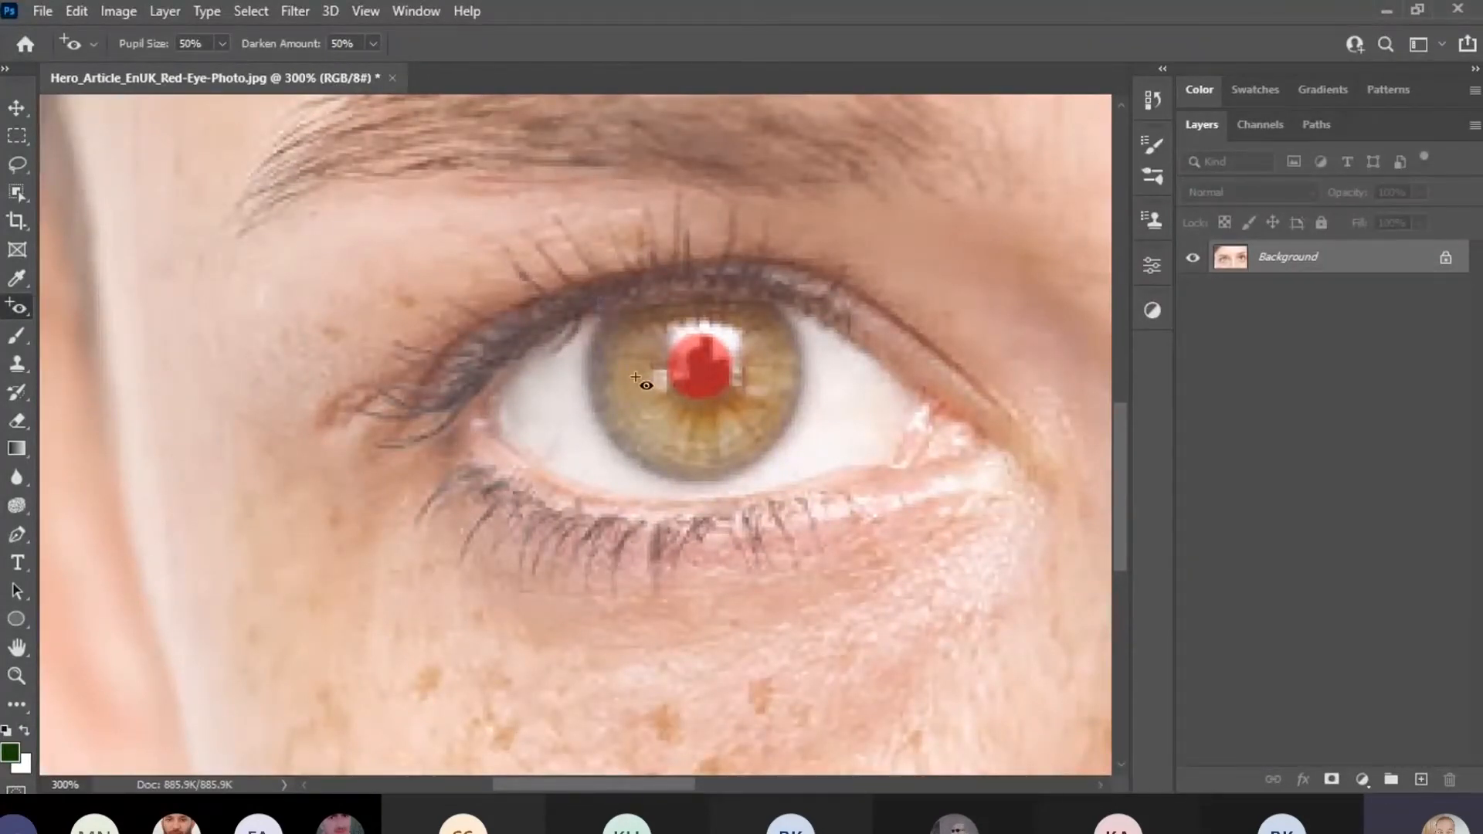
pyautogui.click(787, 453)
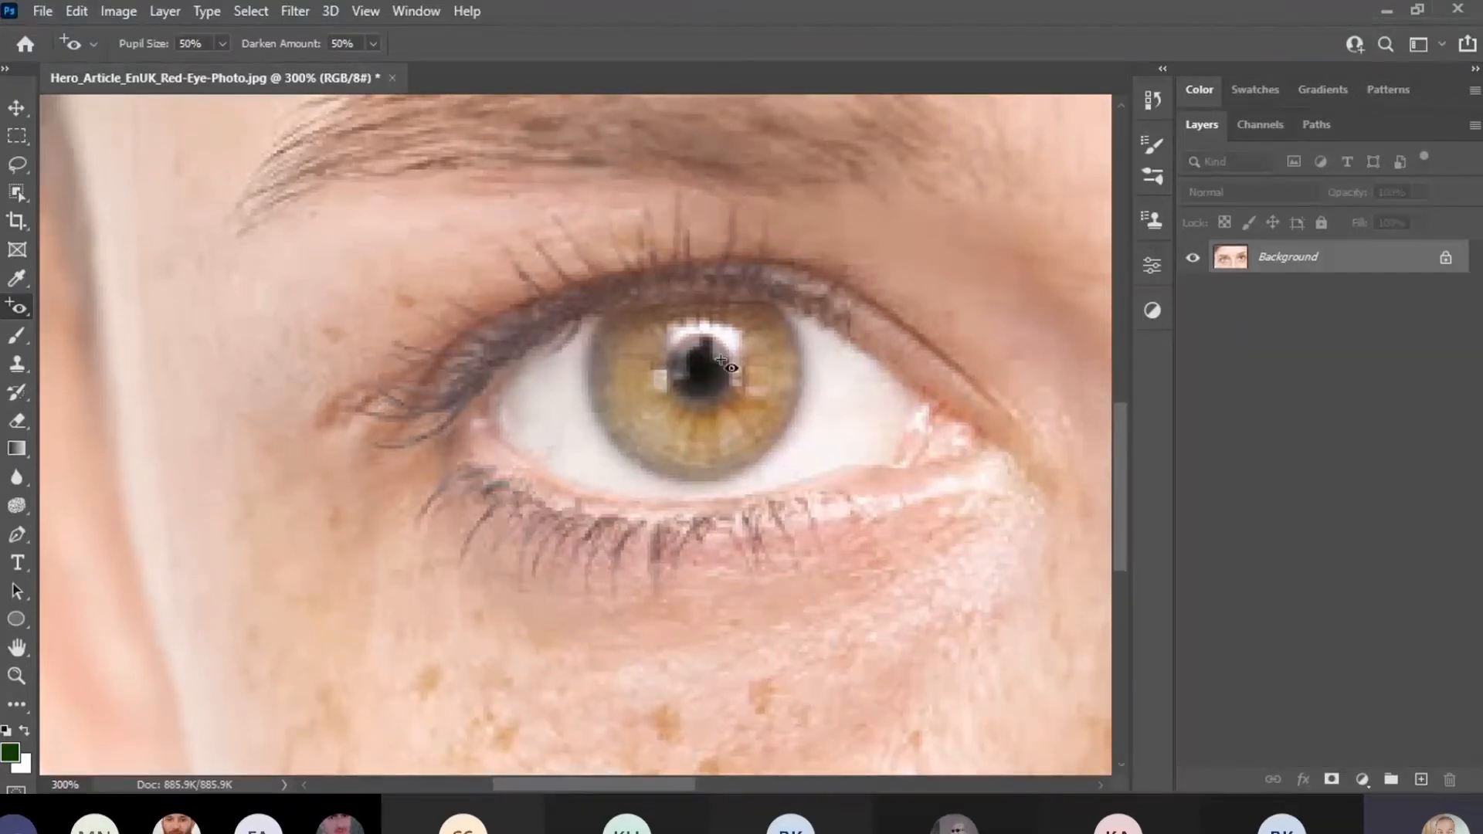
# Remove the red pupil from the right-hand eye with the Red Eye tool, and fit the whole photo in view.
pyautogui.moveTo(791, 415); pyautogui.dragTo(232, 390)
pyautogui.moveTo(633, 483); pyautogui.dragTo(420, 556)
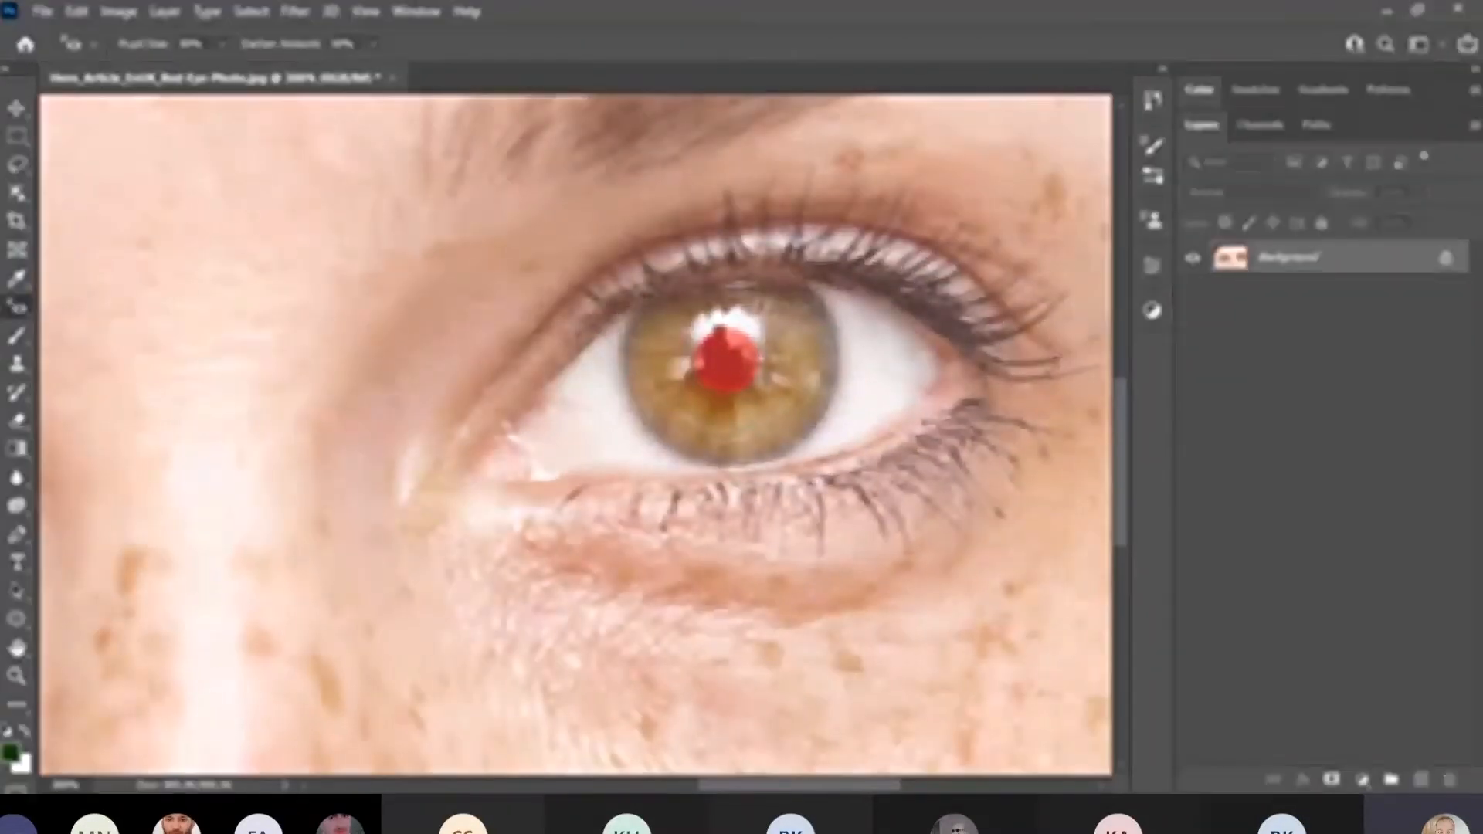
pyautogui.moveTo(669, 365); pyautogui.dragTo(840, 458)
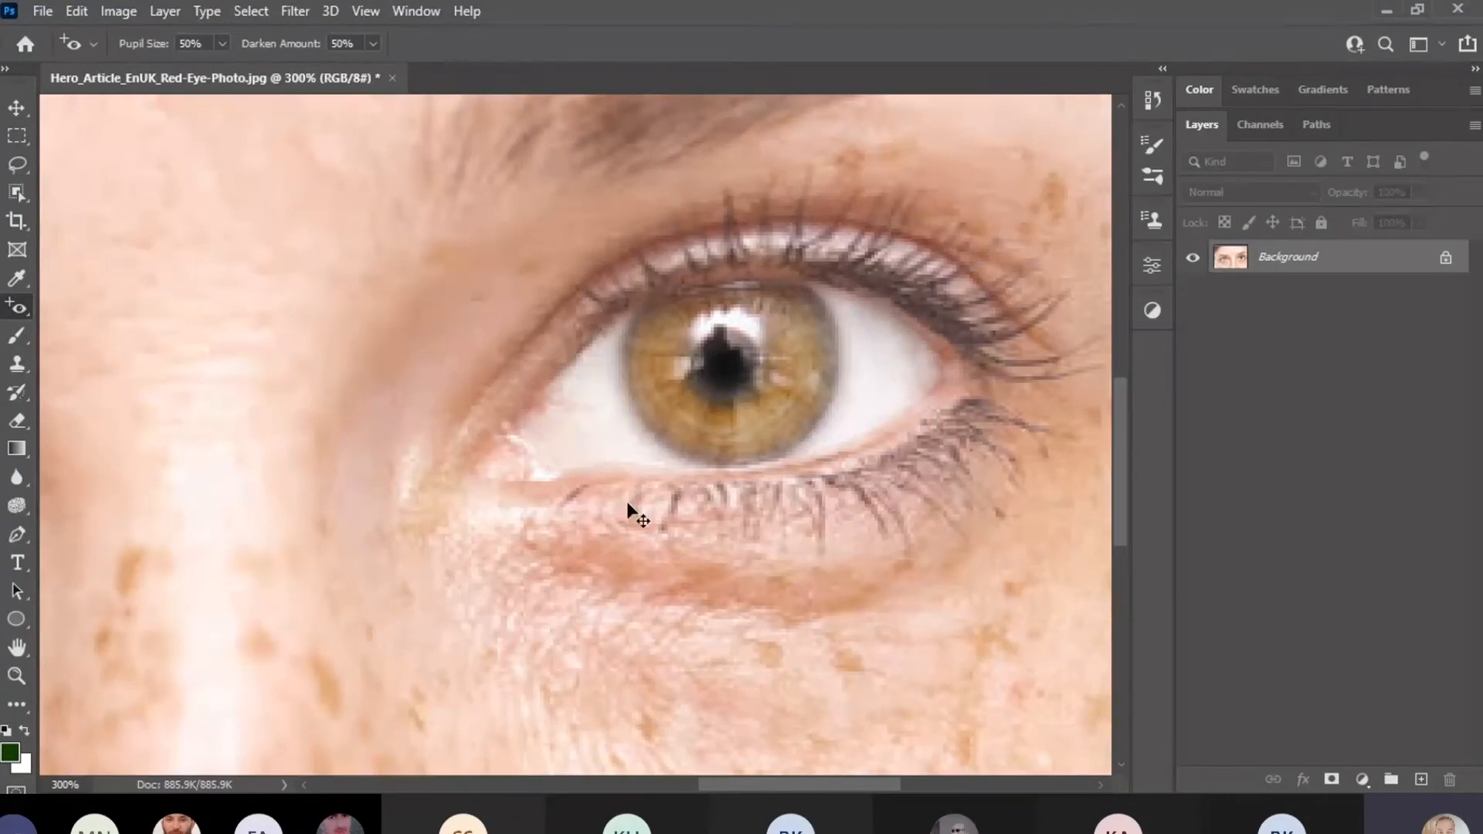
pyautogui.hotkey('ctrl', '0')
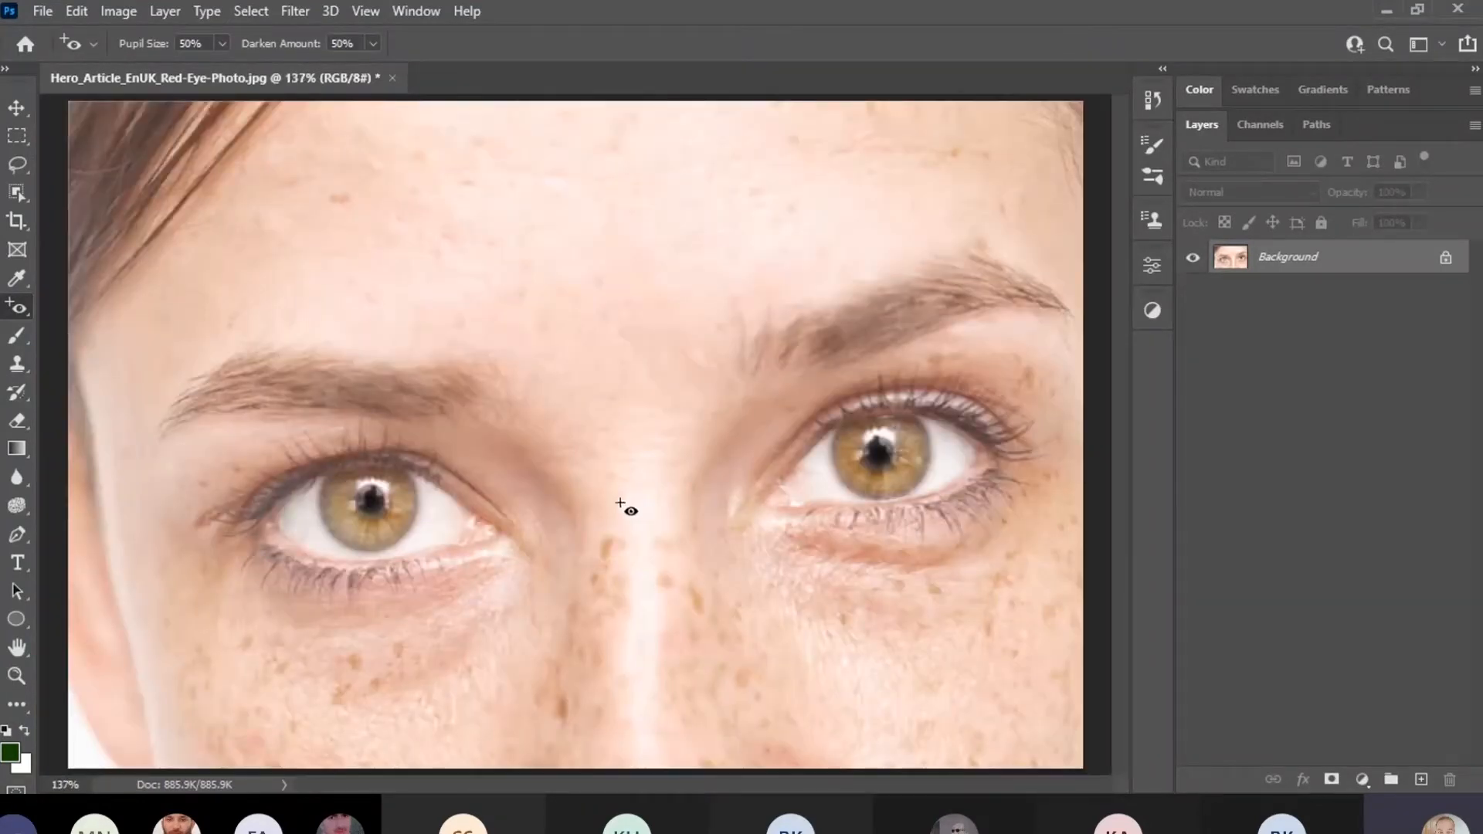
# Close the red-eye photo without saving, and open the red cardinal photo 17f2633bdb318d020ef0e7207de7209c.jpg.
pyautogui.rightClick(17, 306)
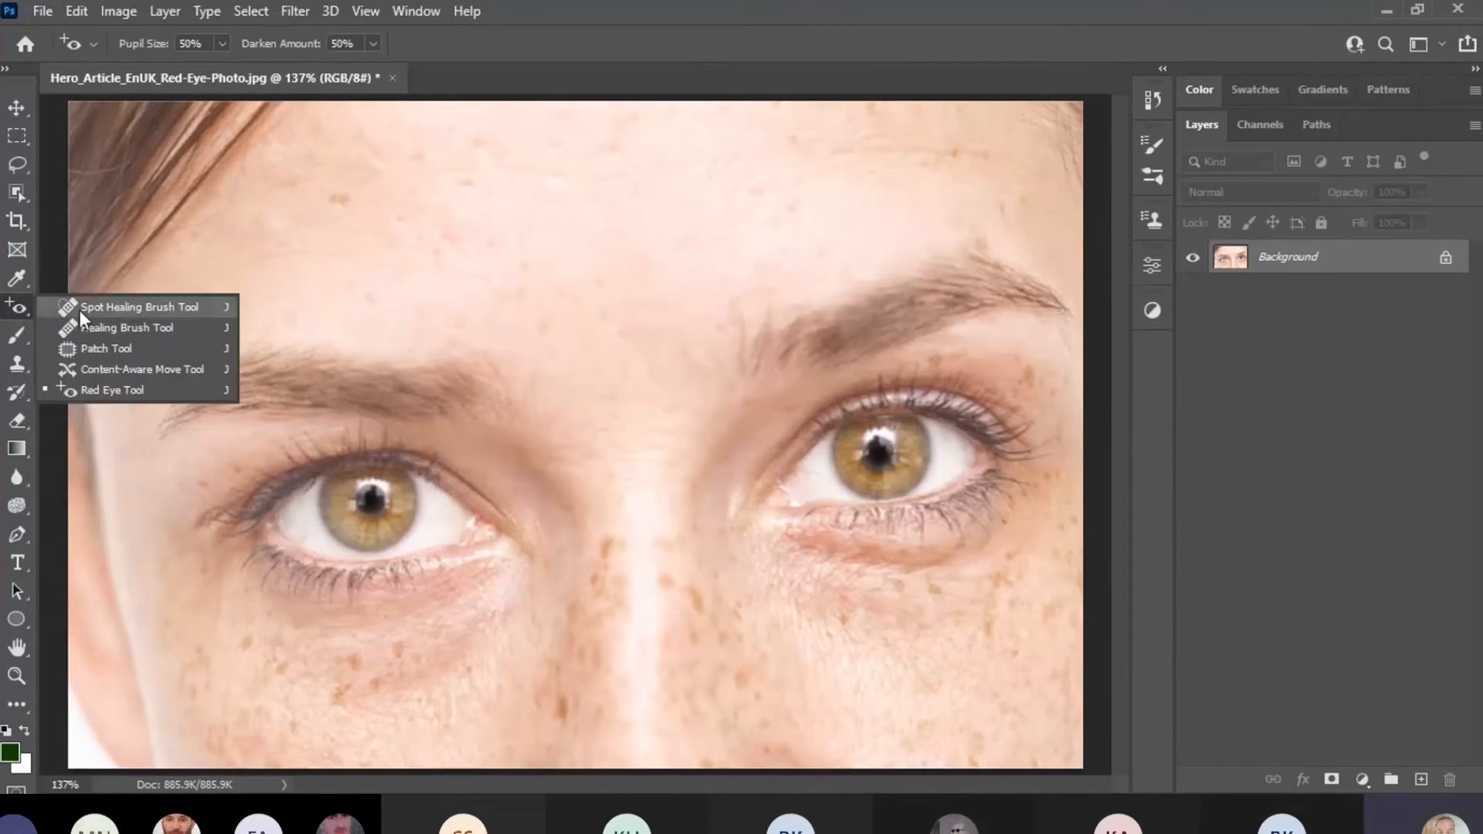
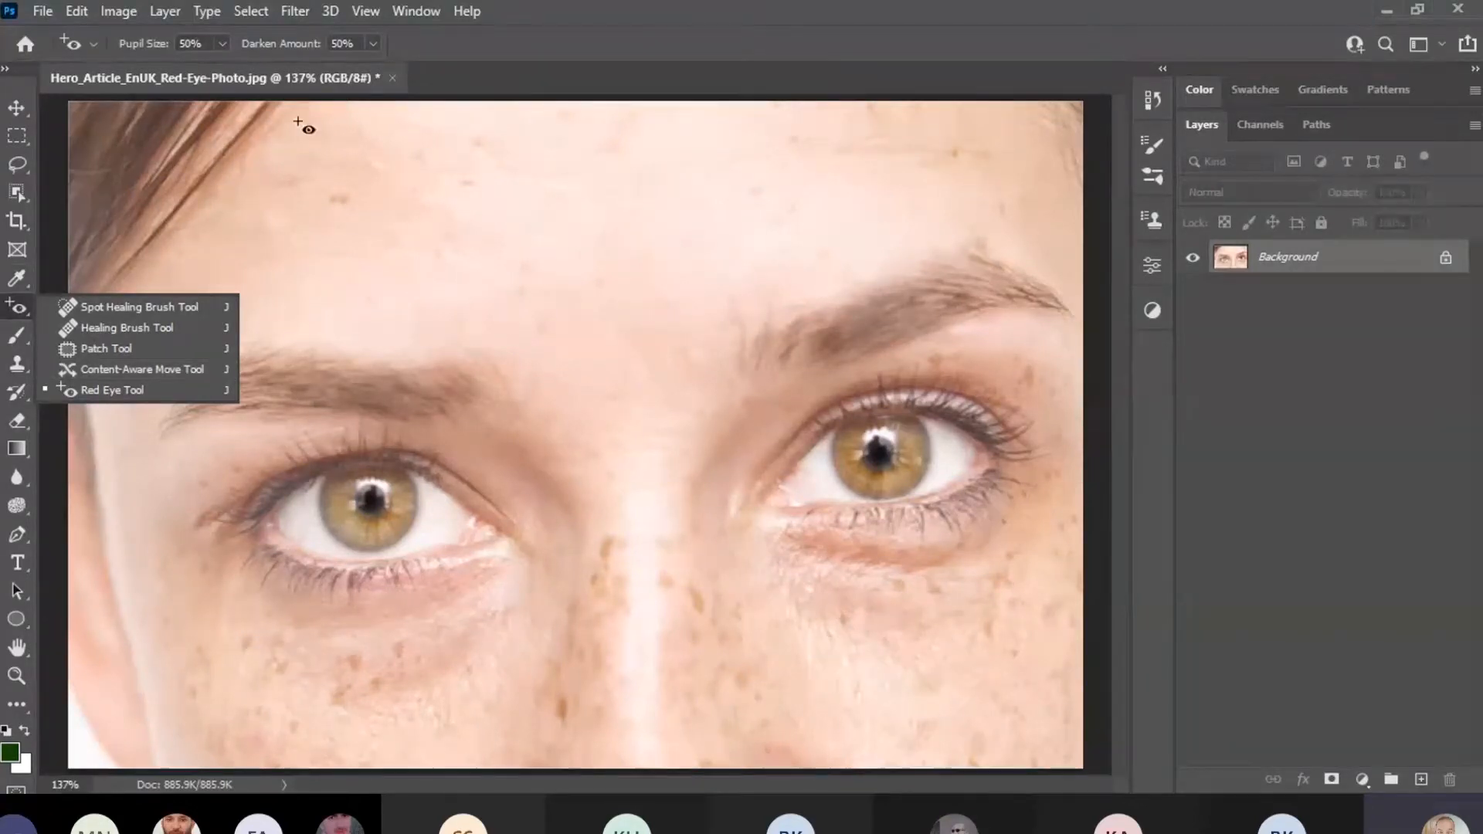
pyautogui.click(393, 78)
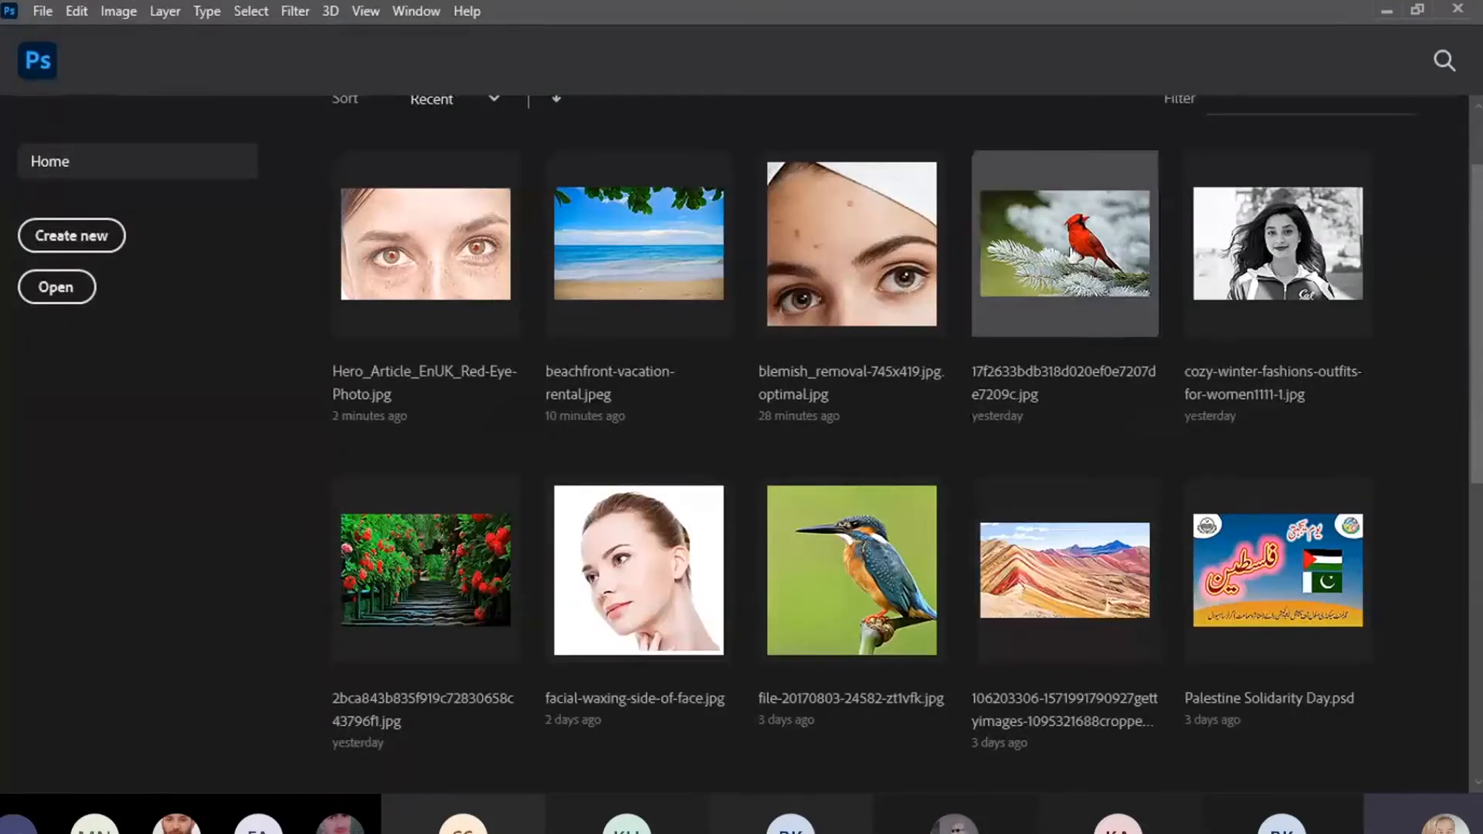
pyautogui.click(1076, 246)
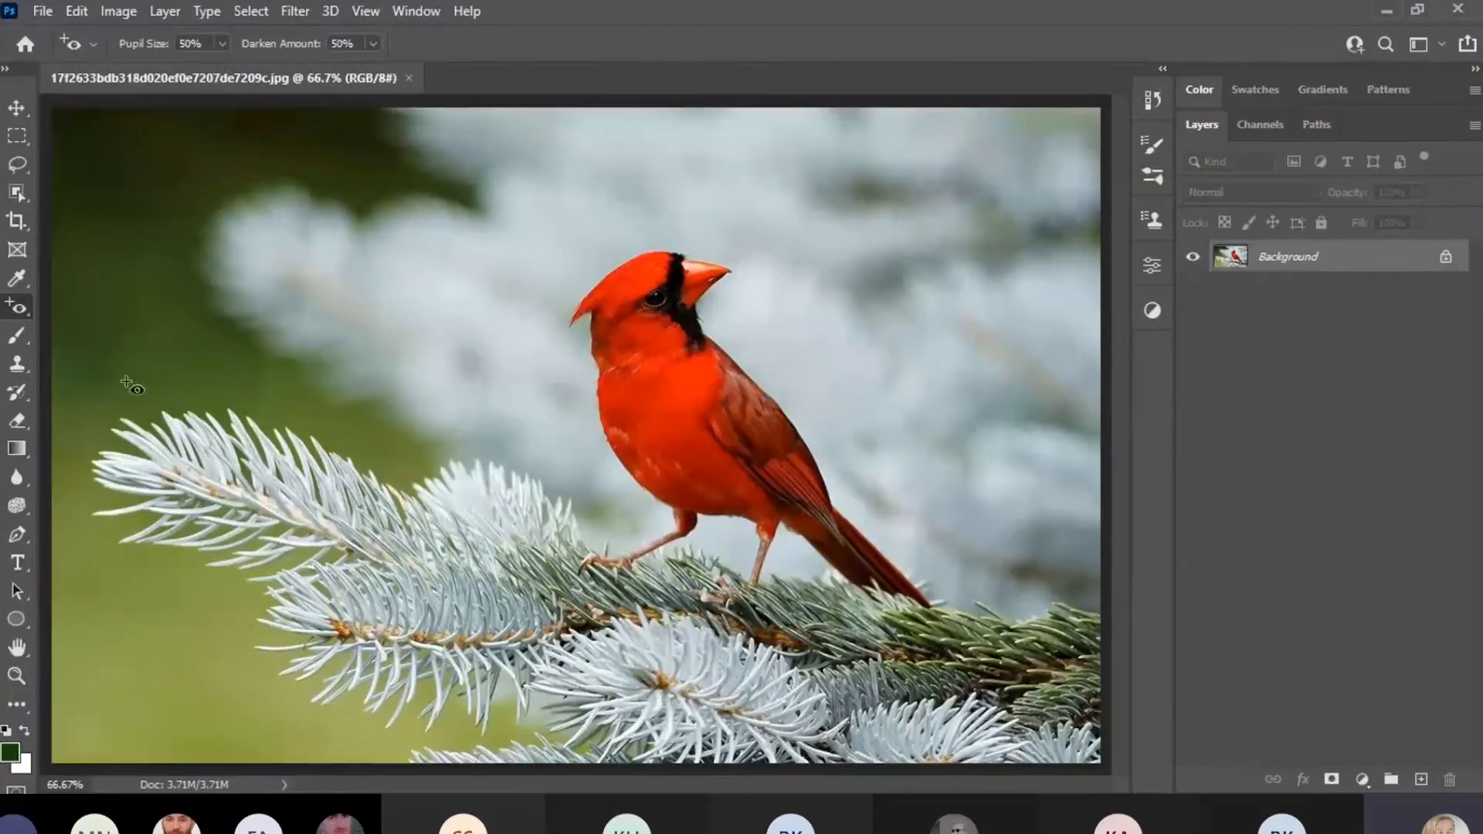
# Outline the red cardinal with the Lasso tool, try shifting the selection outline toward the left of the photo, and undo the shift.
pyautogui.click(19, 165)
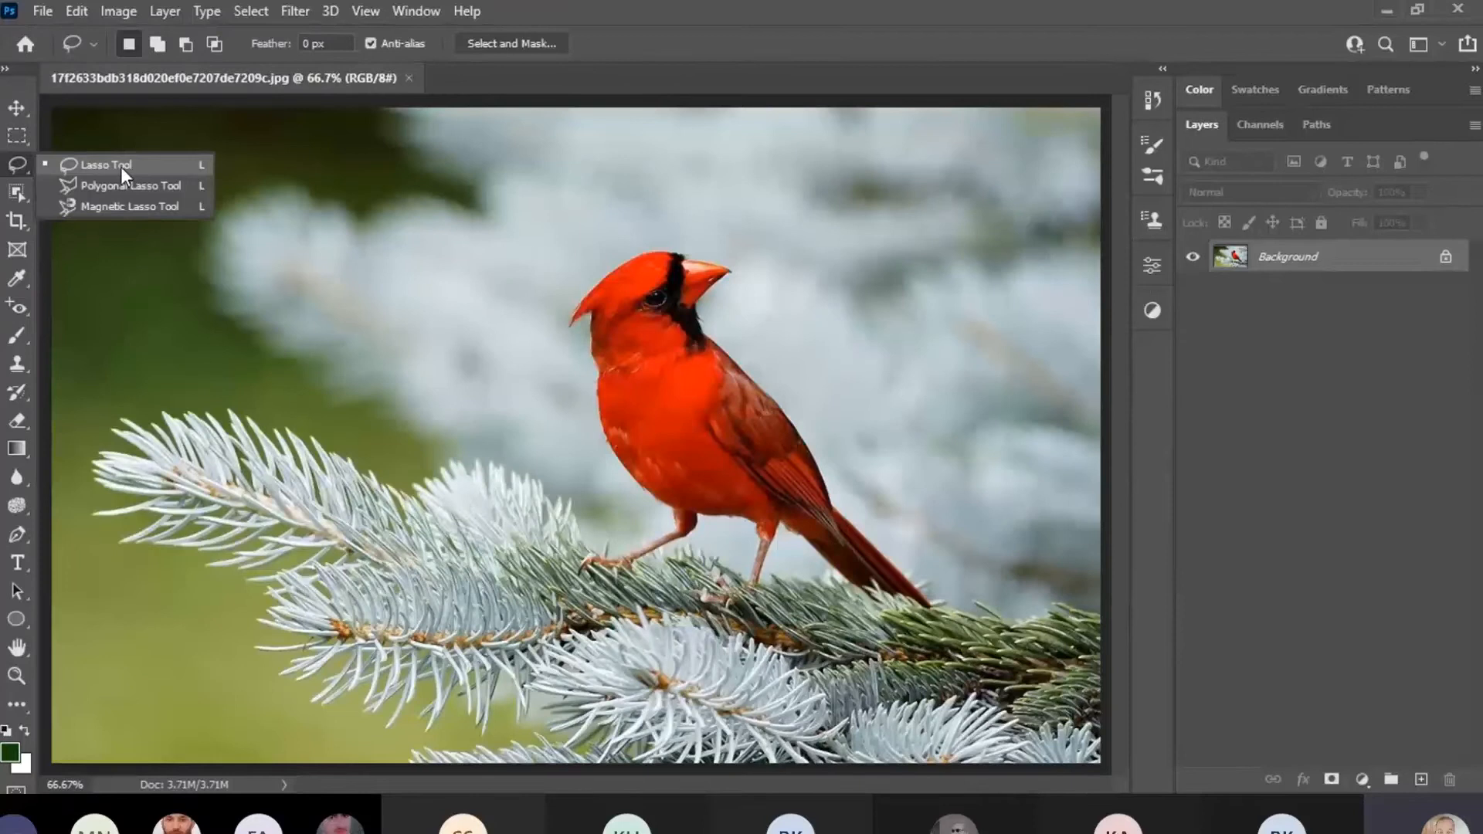
pyautogui.click(121, 166)
pyautogui.moveTo(585, 458)
pyautogui.mouseDown()
pyautogui.moveTo(982, 541)
pyautogui.moveTo(819, 614)
pyautogui.moveTo(788, 649)
pyautogui.moveTo(555, 578)
pyautogui.moveTo(586, 457)
pyautogui.mouseUp()
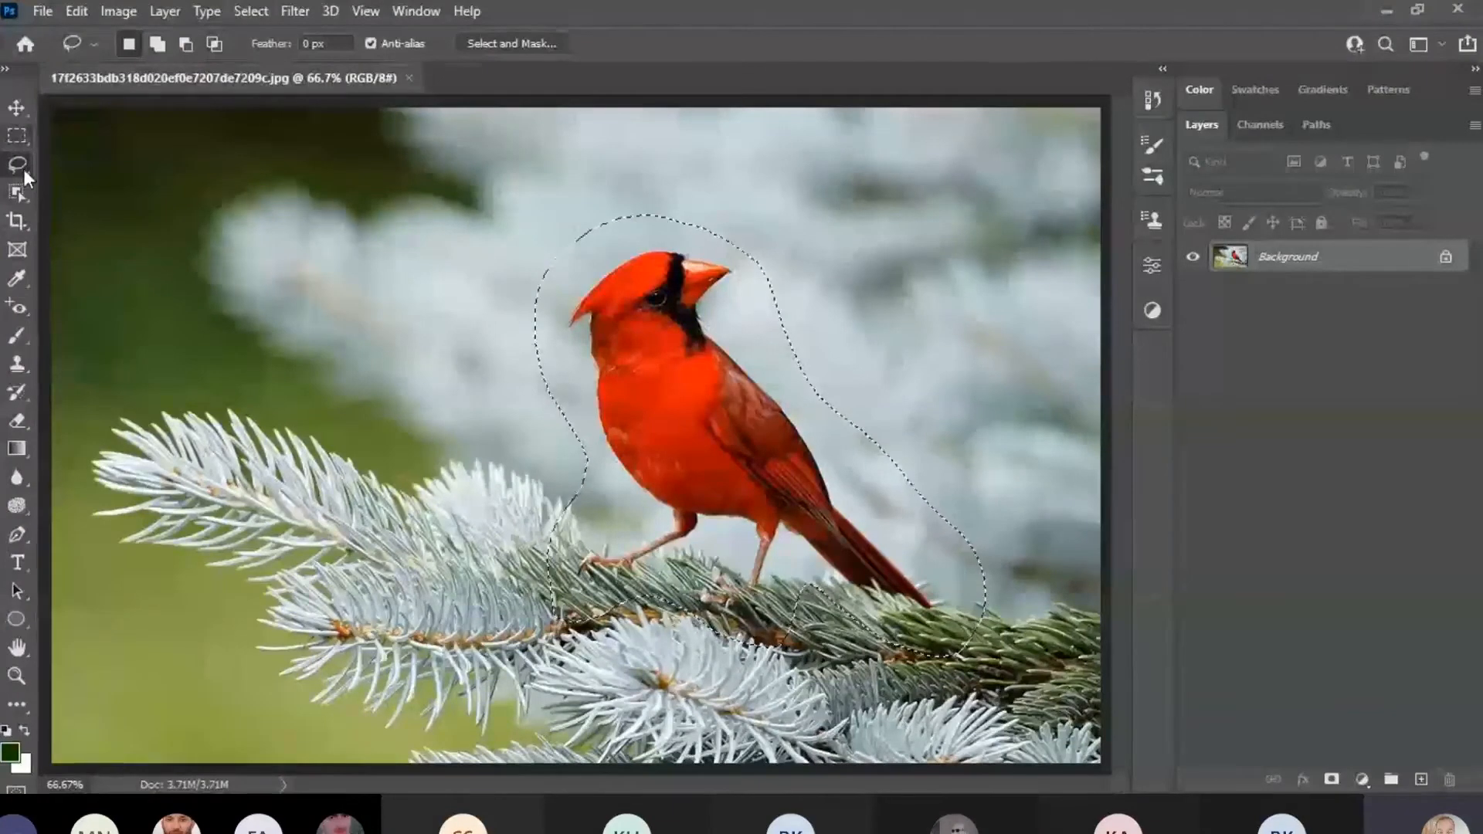
pyautogui.moveTo(652, 337); pyautogui.dragTo(197, 240)
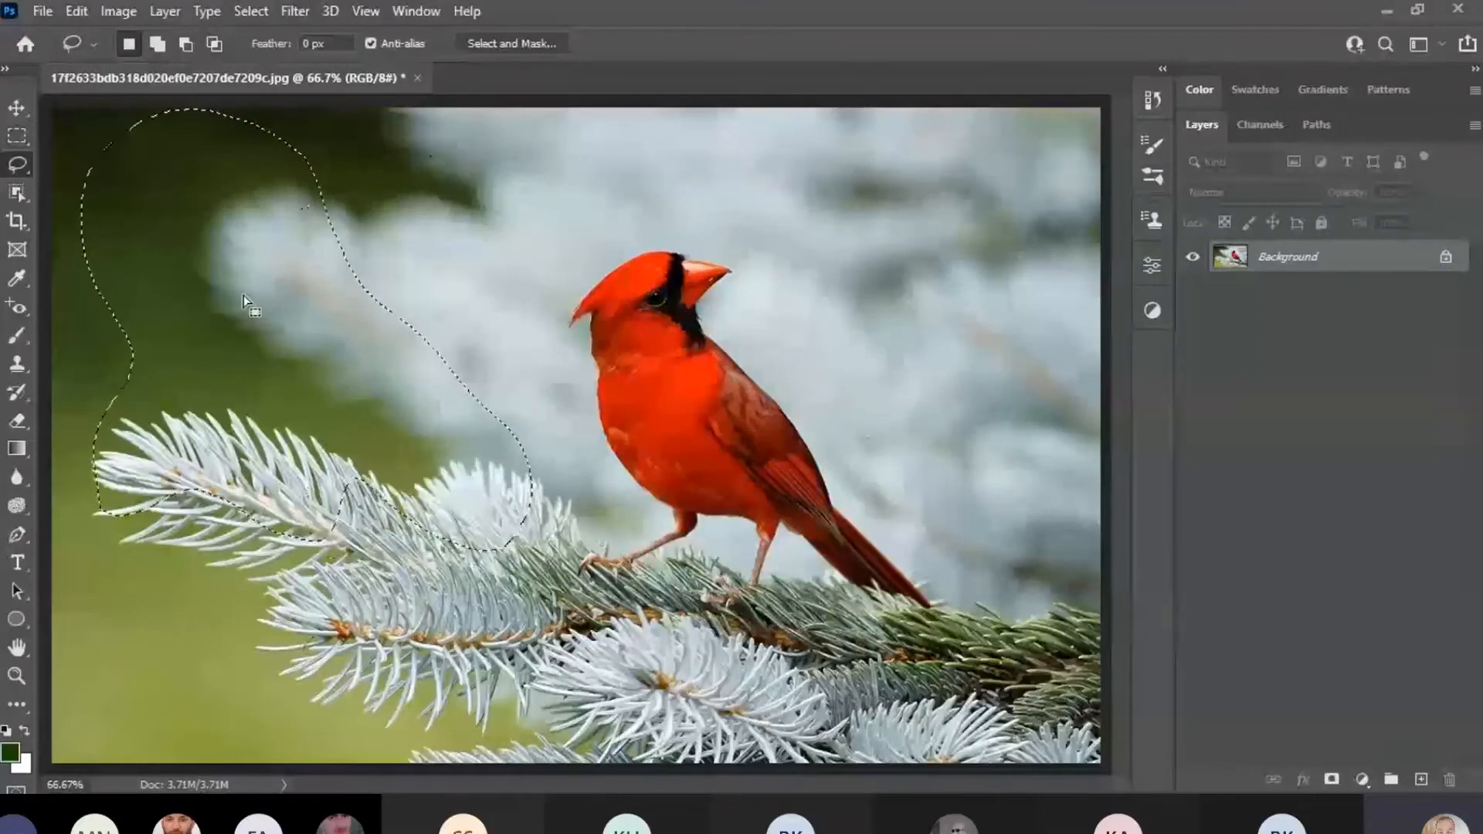
pyautogui.hotkey('ctrl', 'z')
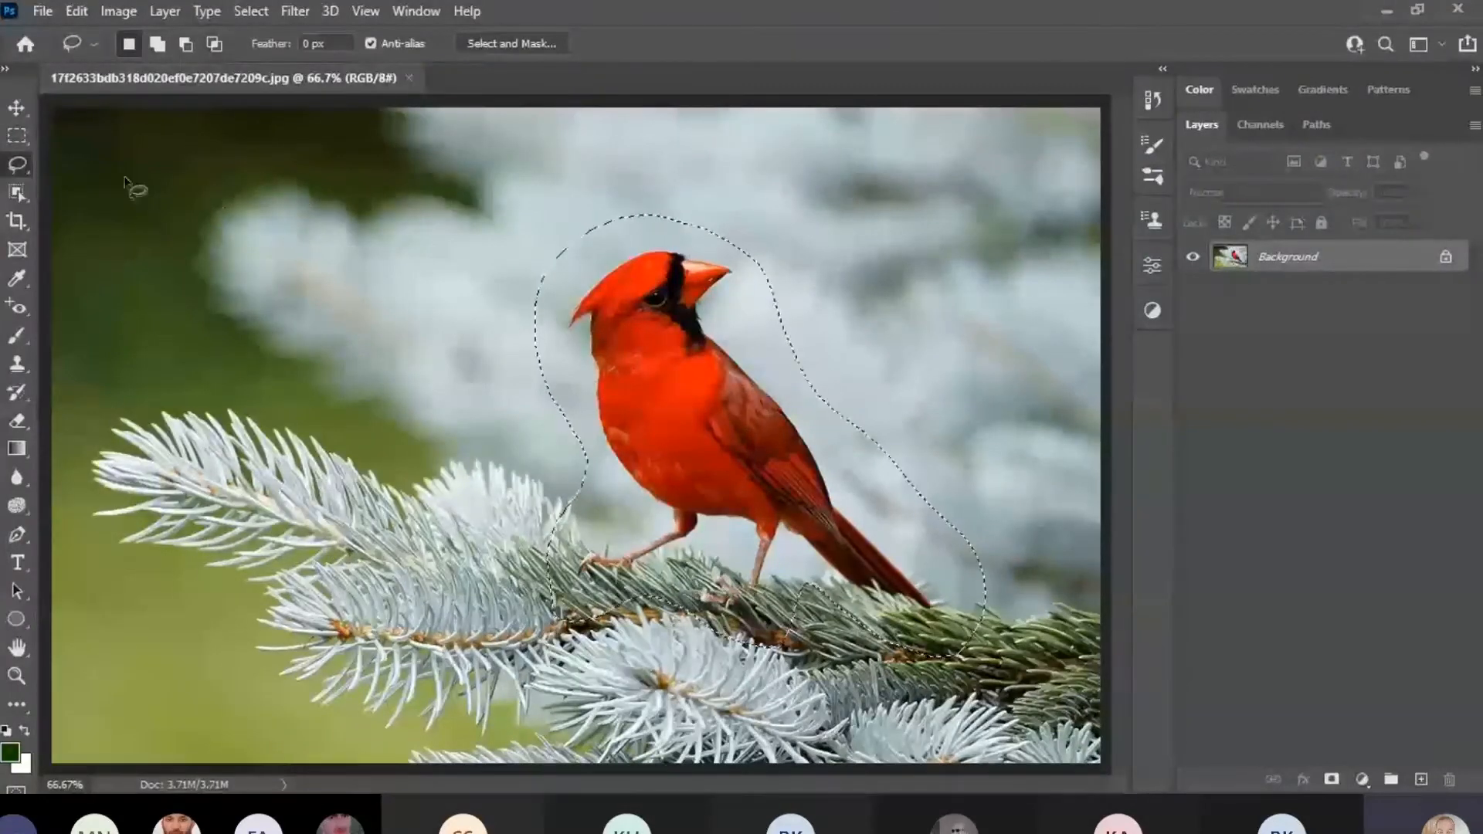
# Try moving the outlined cardinal onto the left part of the branch with the Move tool, undo the move, and deselect.
pyautogui.click(17, 108)
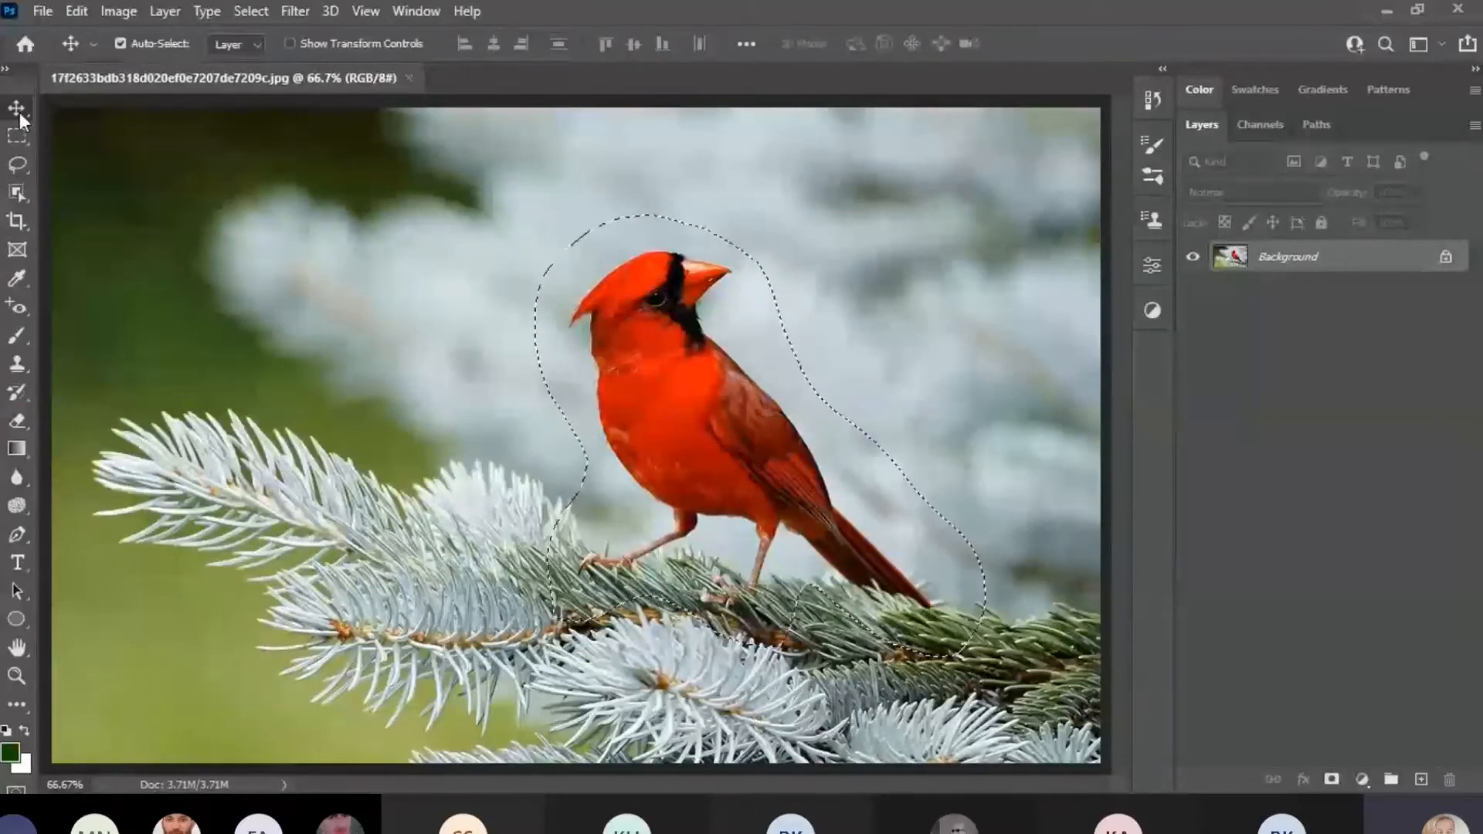
pyautogui.moveTo(726, 423); pyautogui.dragTo(276, 324)
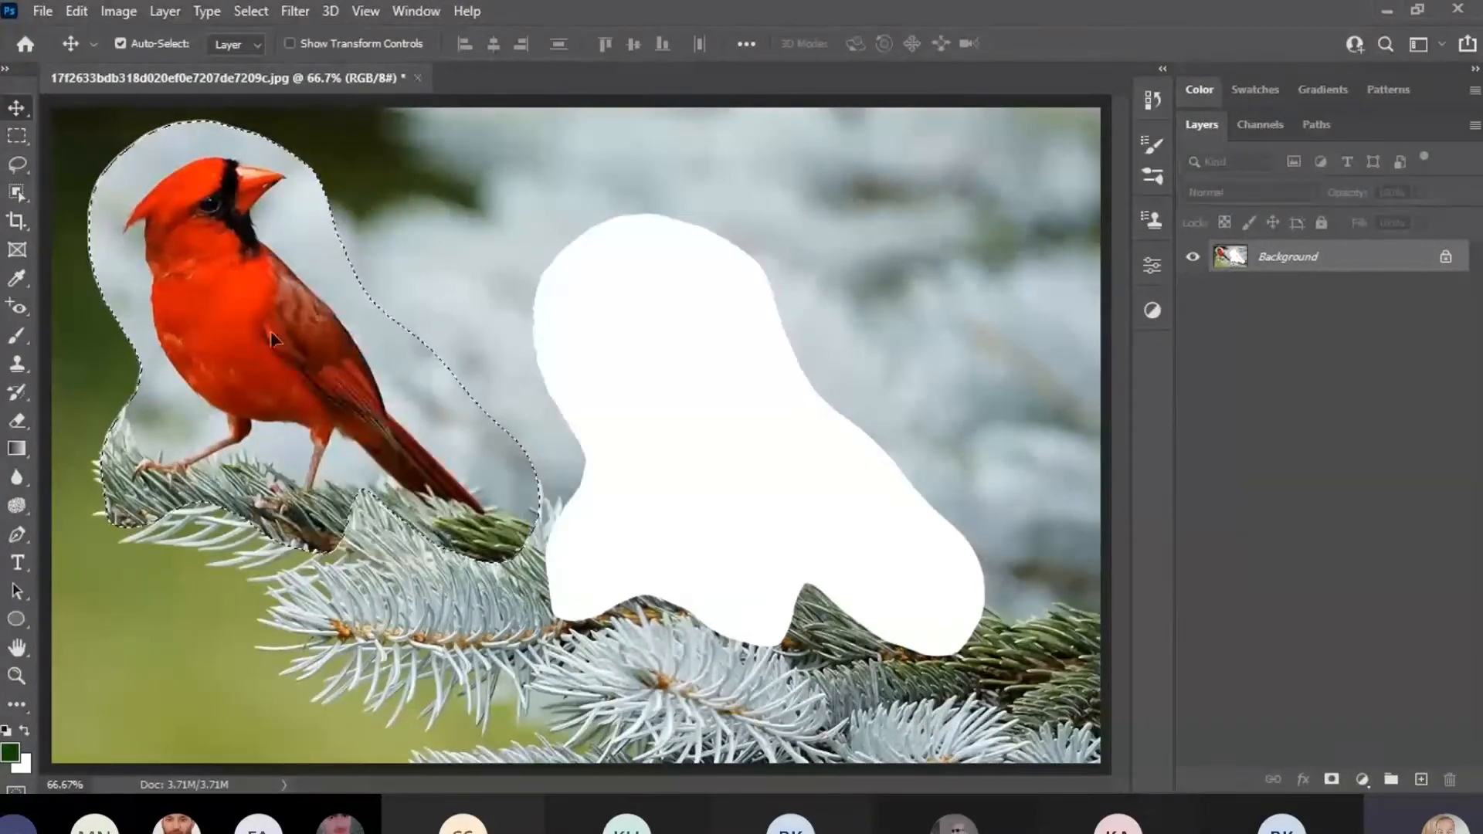
pyautogui.click(248, 15)
pyautogui.click(263, 52)
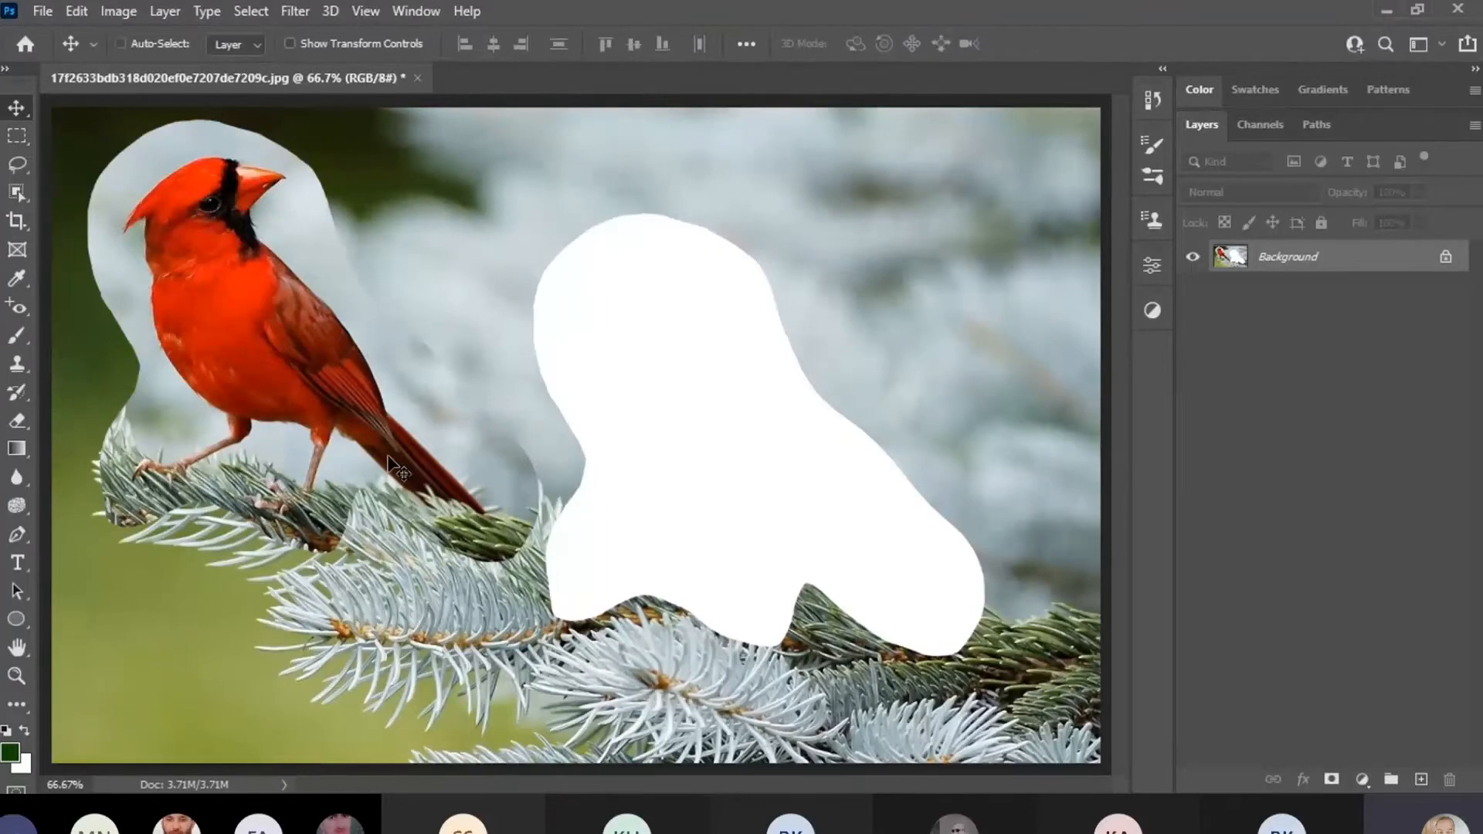
pyautogui.hotkey('ctrl', 'z')
pyautogui.hotkey('ctrl', 'z')
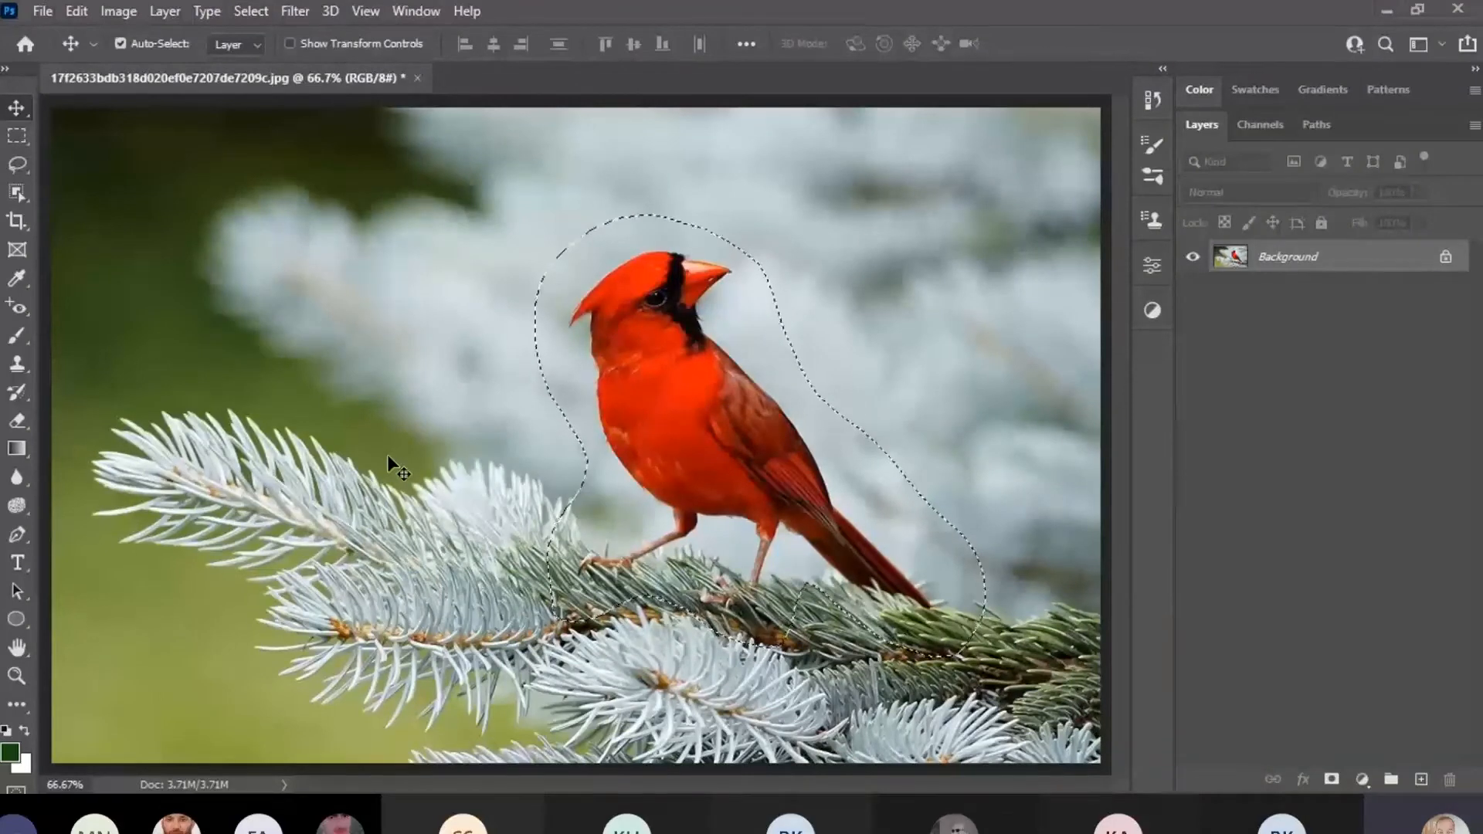
pyautogui.hotkey('ctrl', 'd')
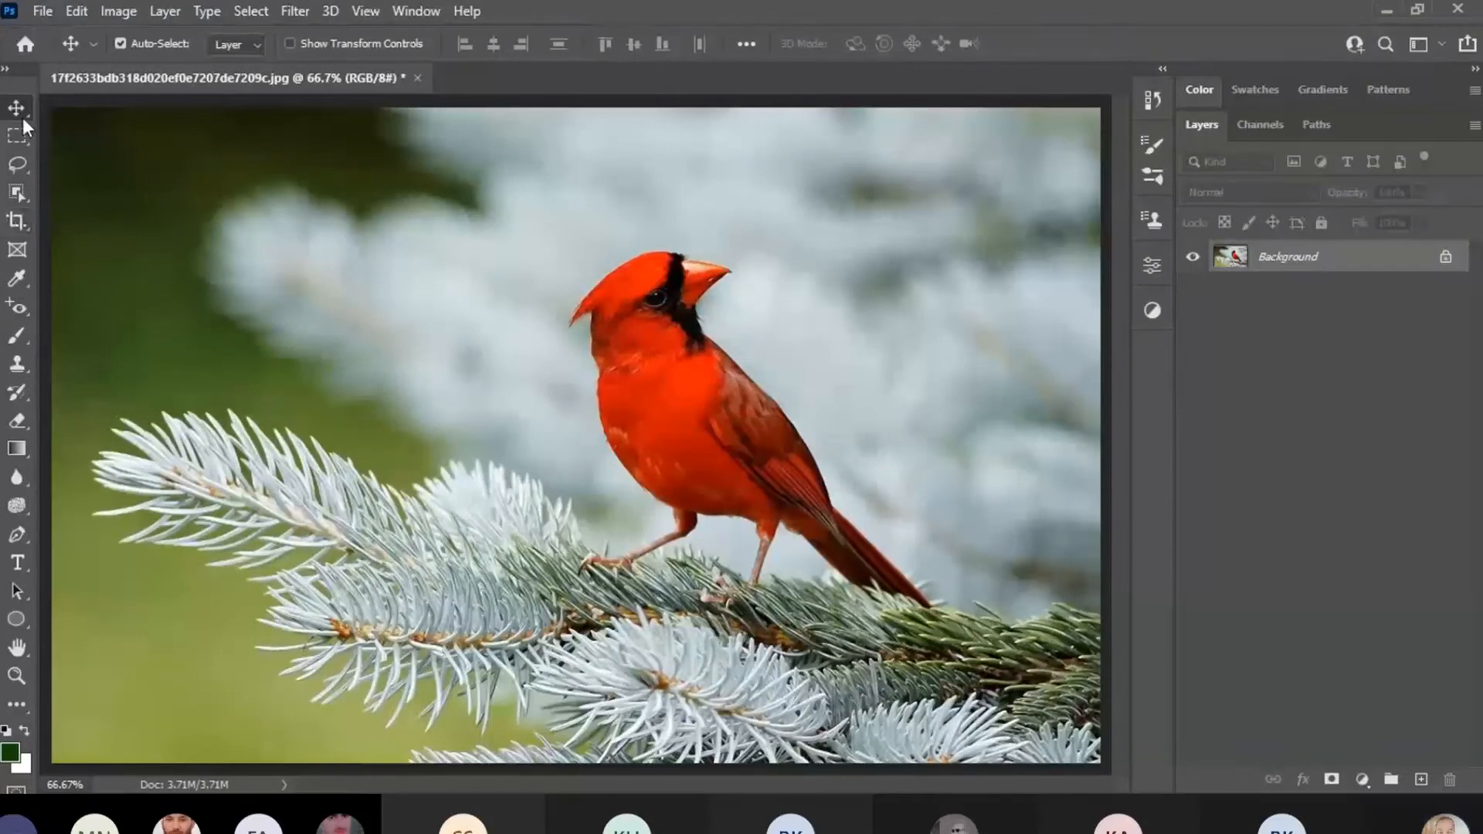
# Outline the red cardinal and its perch with the Content-Aware Move tool, using Move mode.
pyautogui.click(15, 308)
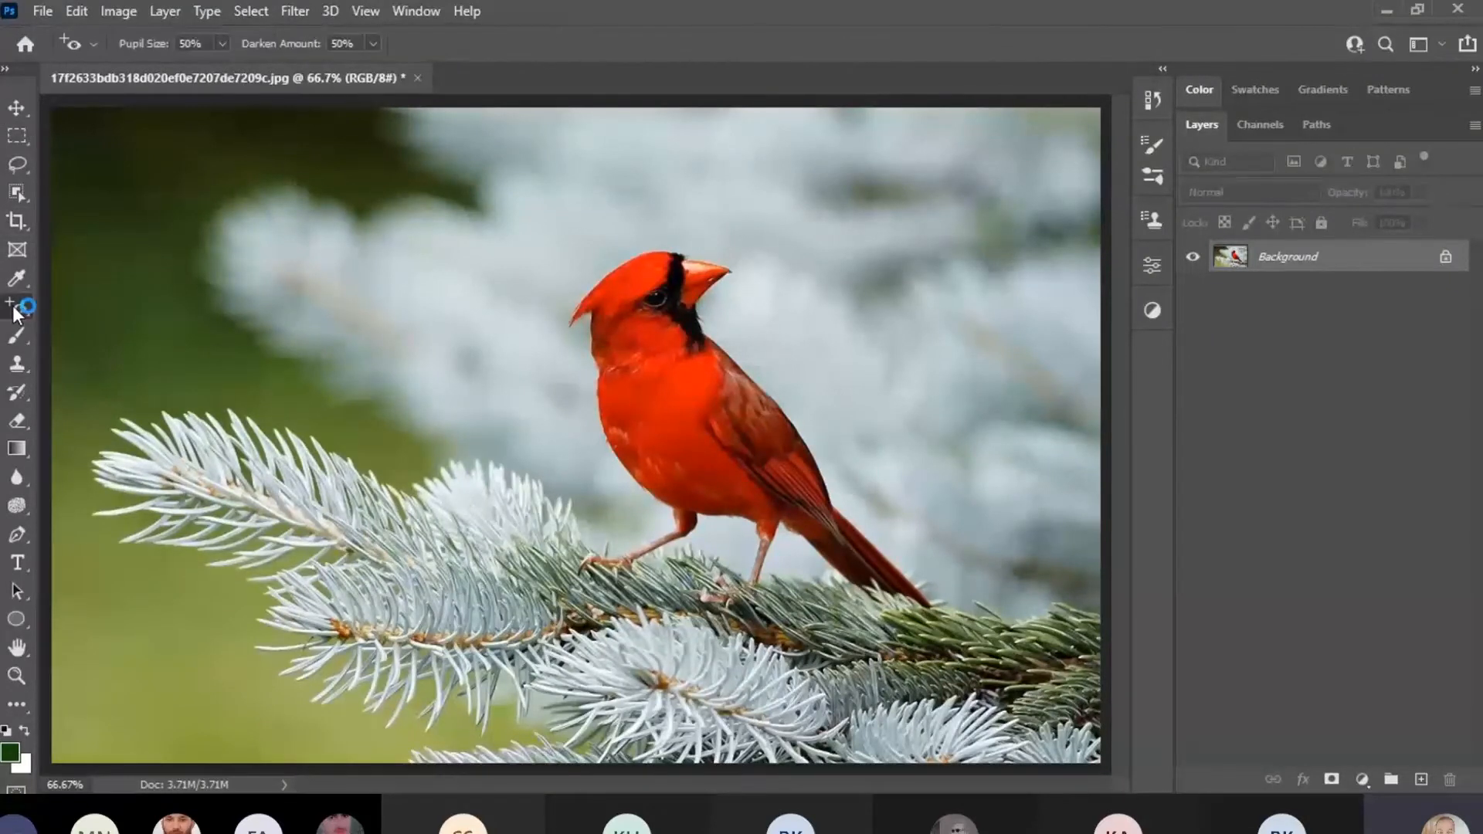
pyautogui.rightClick(15, 309)
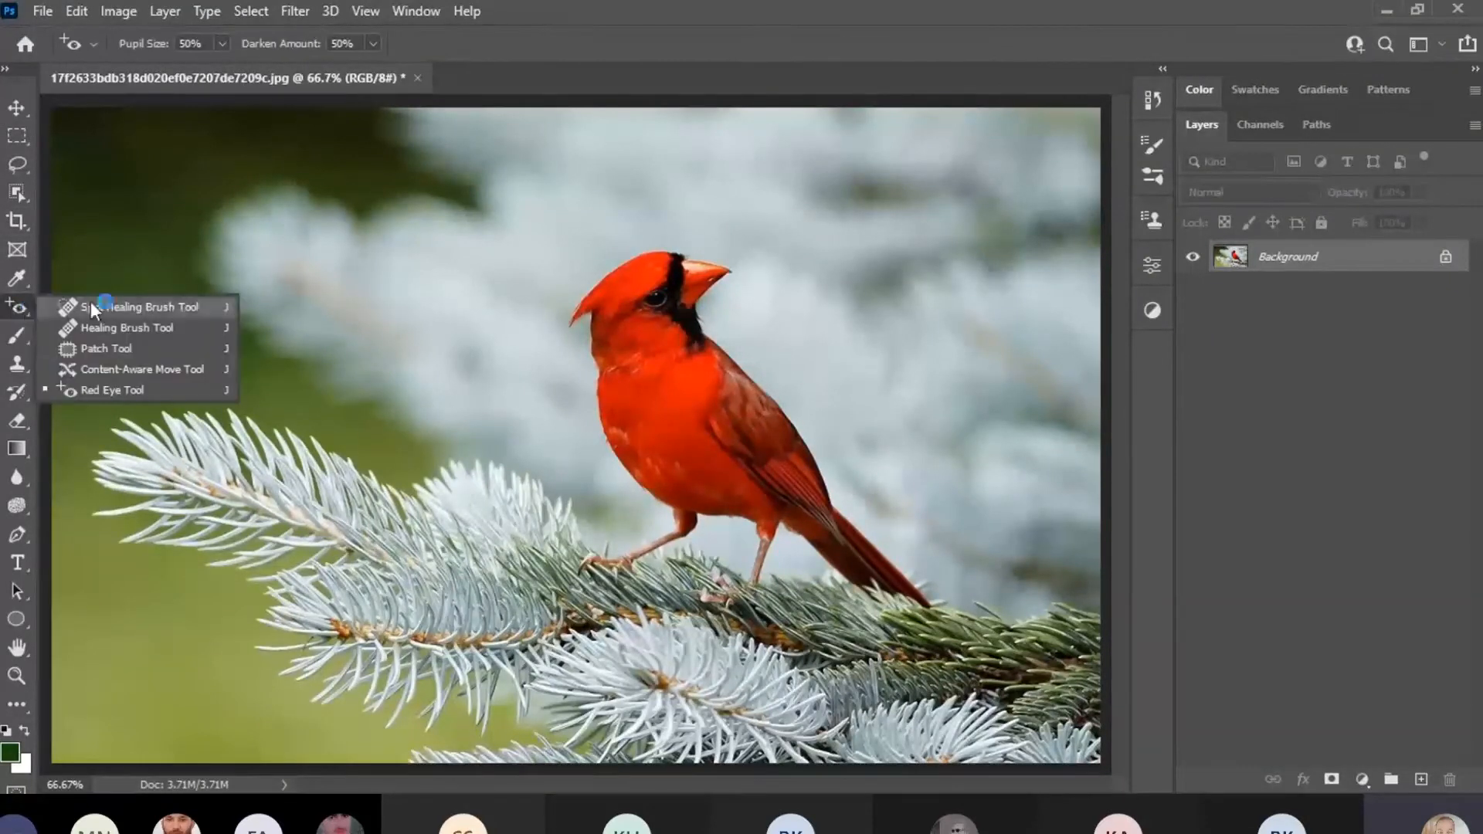
pyautogui.click(154, 371)
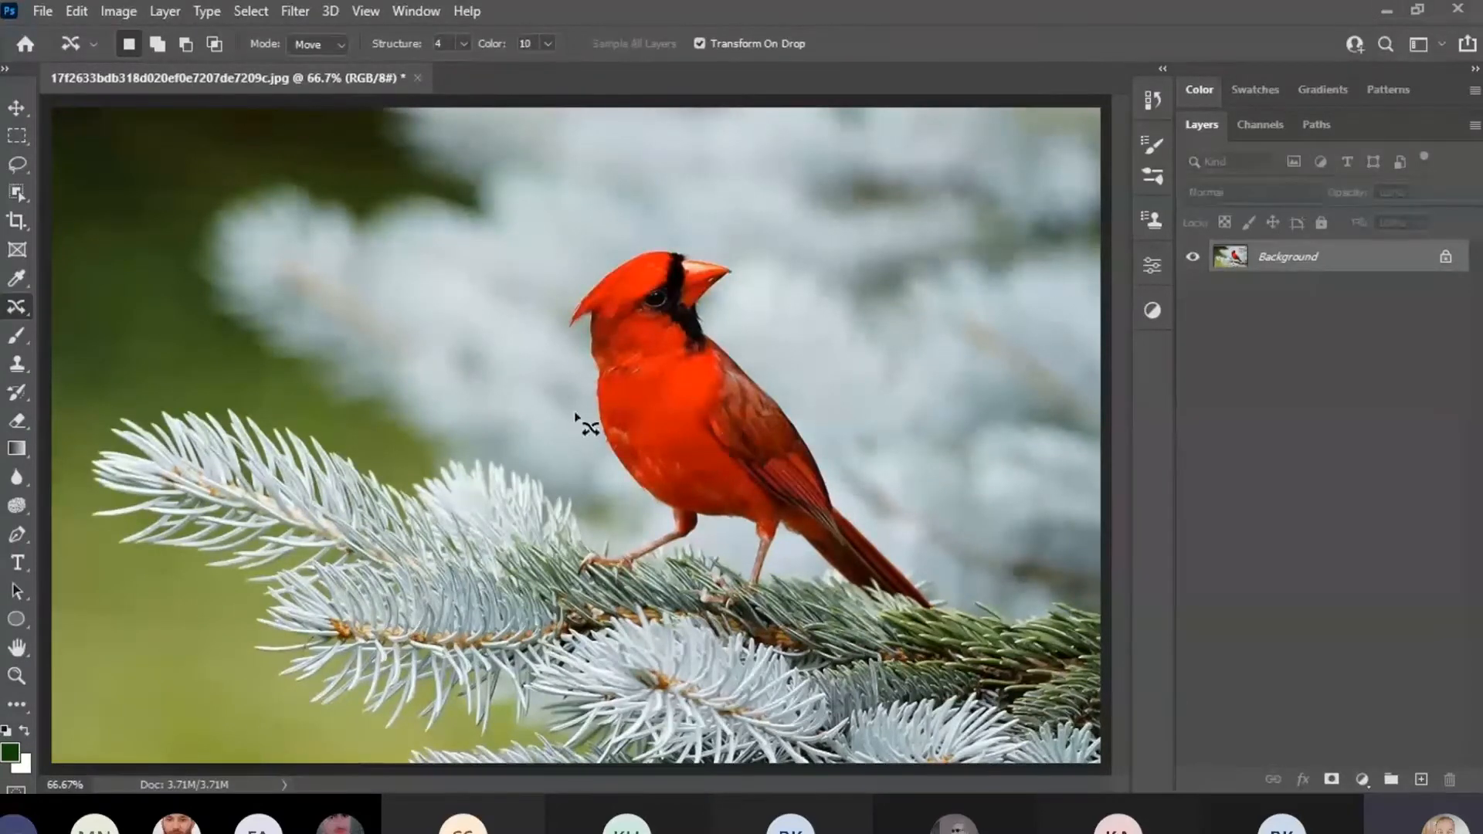
pyautogui.moveTo(627, 495)
pyautogui.mouseDown()
pyautogui.moveTo(579, 452)
pyautogui.moveTo(546, 366)
pyautogui.moveTo(544, 287)
pyautogui.moveTo(596, 232)
pyautogui.moveTo(740, 232)
pyautogui.moveTo(772, 260)
pyautogui.moveTo(787, 358)
pyautogui.moveTo(995, 623)
pyautogui.moveTo(850, 622)
pyautogui.moveTo(766, 646)
pyautogui.moveTo(668, 590)
pyautogui.moveTo(622, 609)
pyautogui.moveTo(535, 576)
pyautogui.moveTo(534, 546)
pyautogui.moveTo(628, 498)
pyautogui.mouseUp()
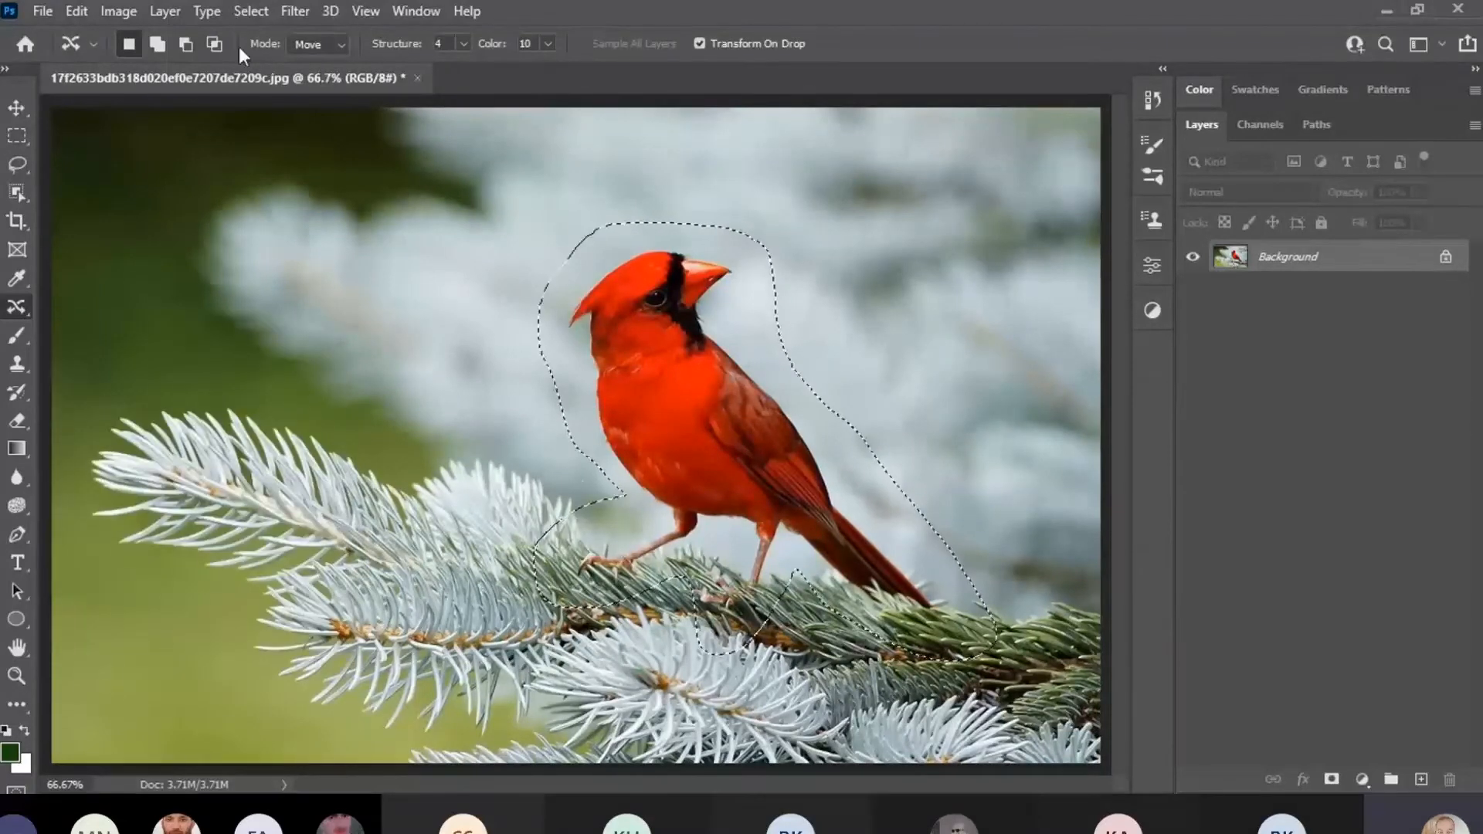
pyautogui.click(340, 44)
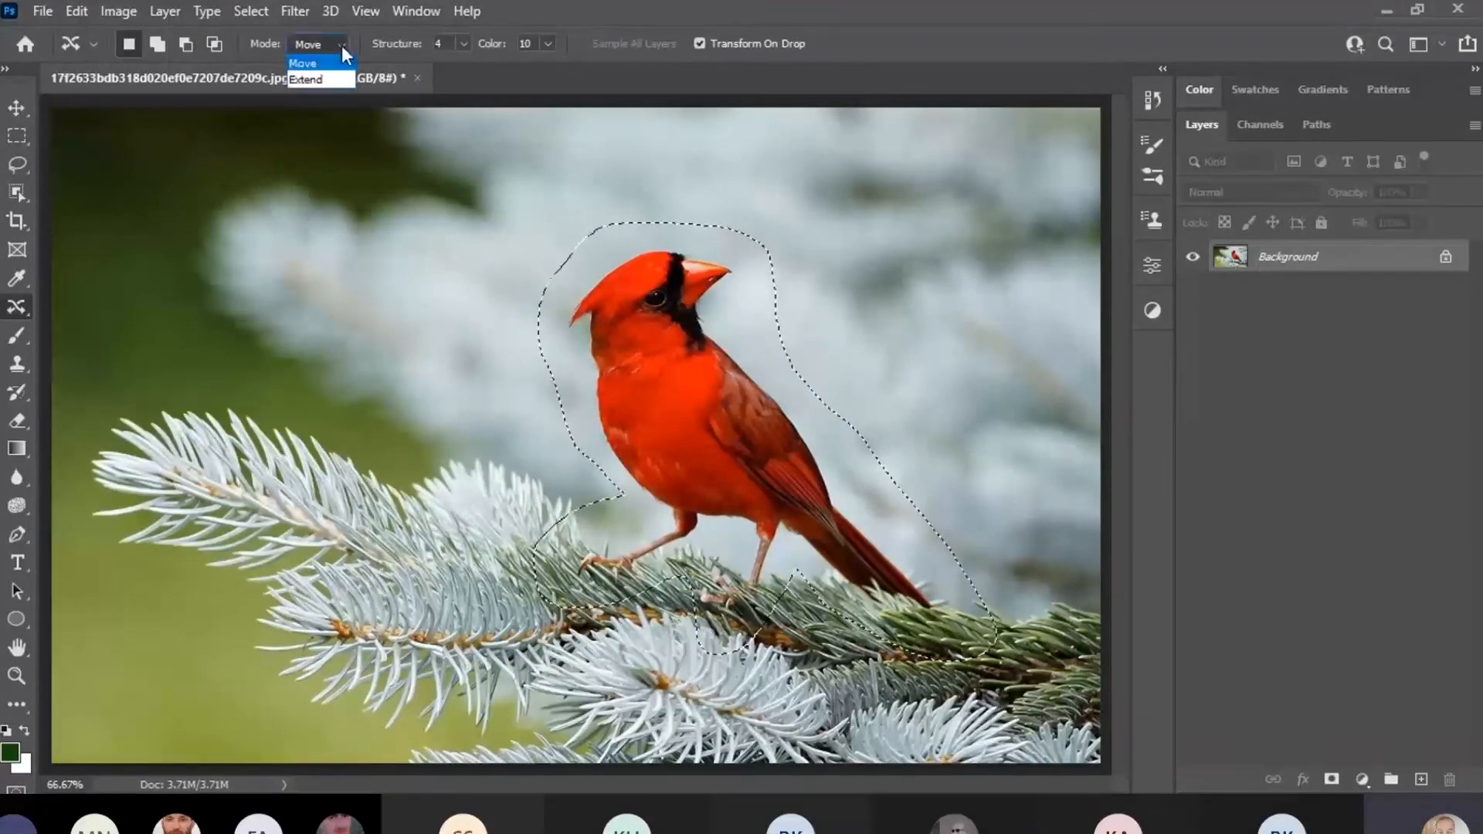
pyautogui.click(303, 65)
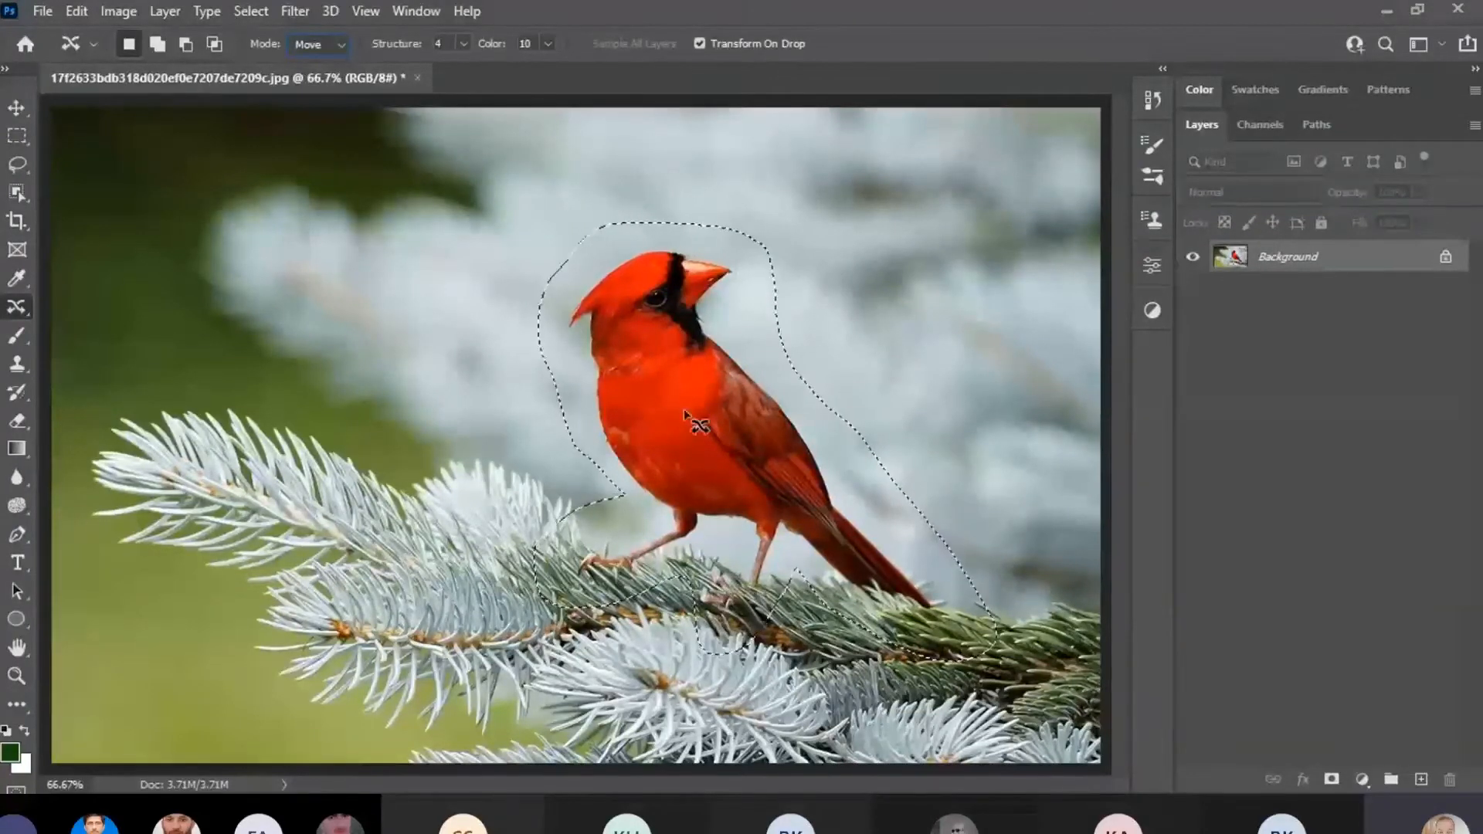
# Try relocating the outlined cardinal to the left side of the photo, scaled down and placed just above the left branch tip.
pyautogui.moveTo(689, 417); pyautogui.dragTo(248, 316)
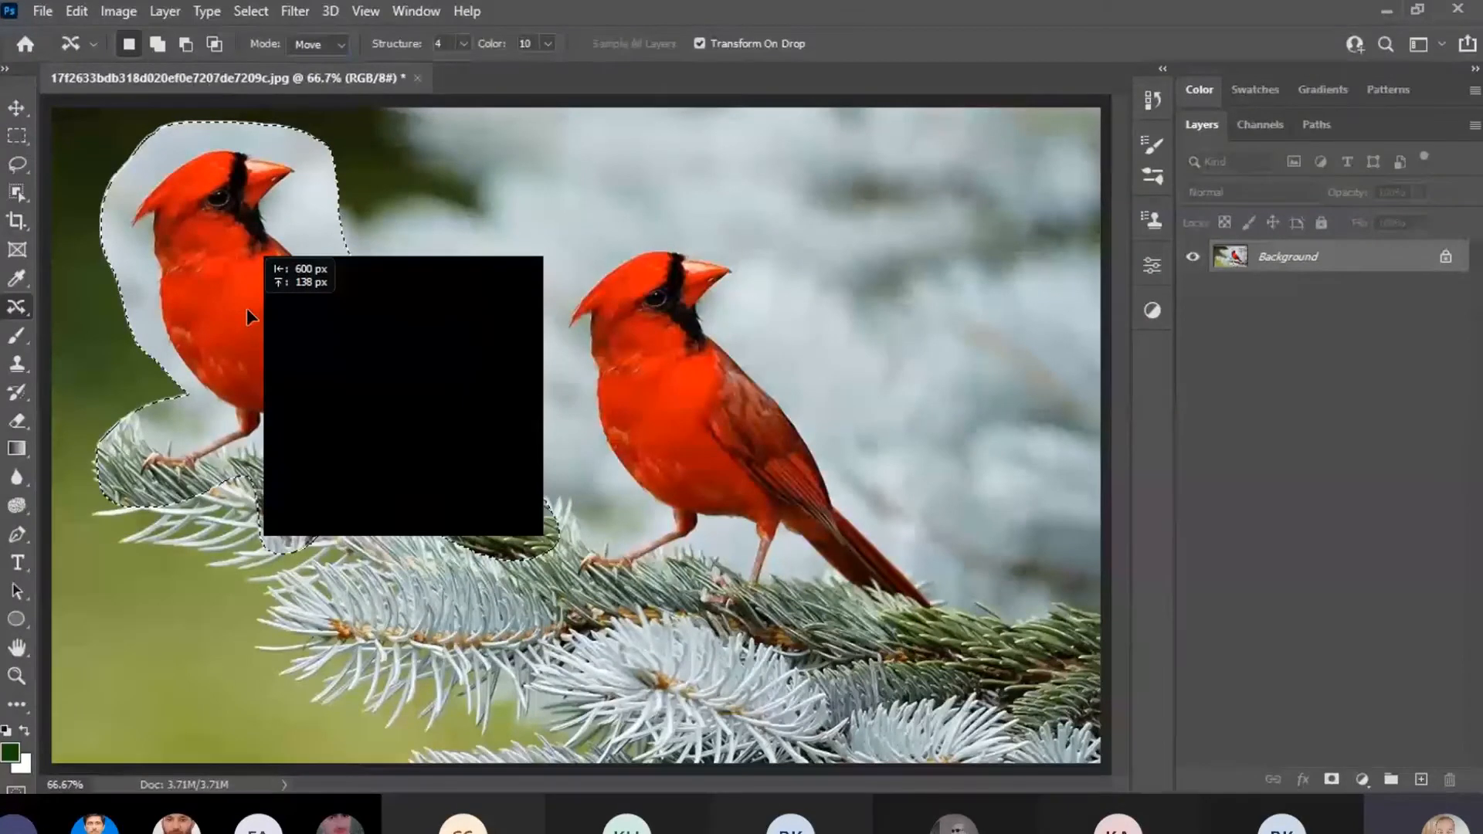
pyautogui.moveTo(248, 310); pyautogui.dragTo(248, 310)
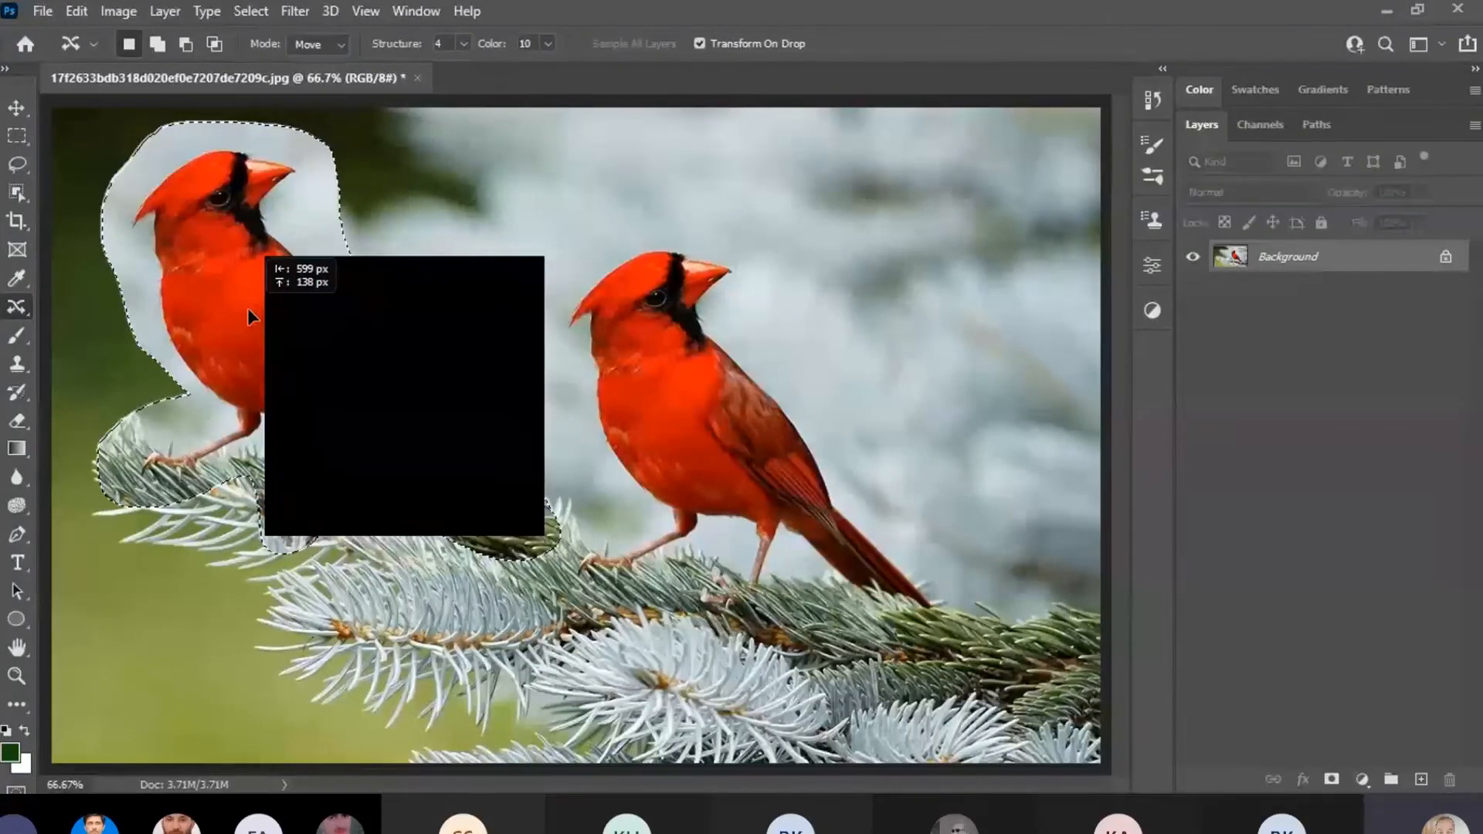
pyautogui.moveTo(247, 308); pyautogui.dragTo(246, 305)
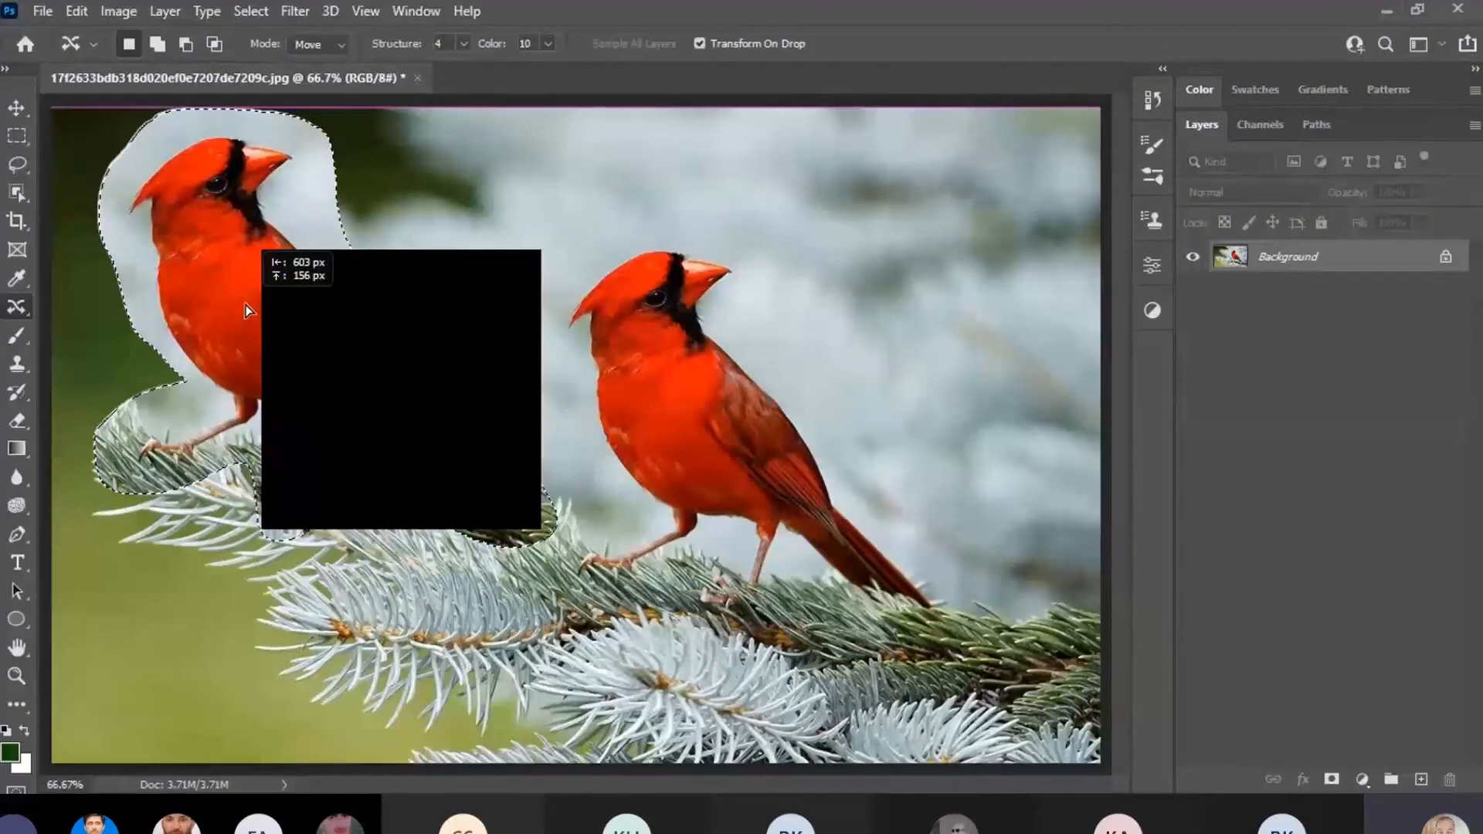
pyautogui.moveTo(245, 304); pyautogui.dragTo(249, 313)
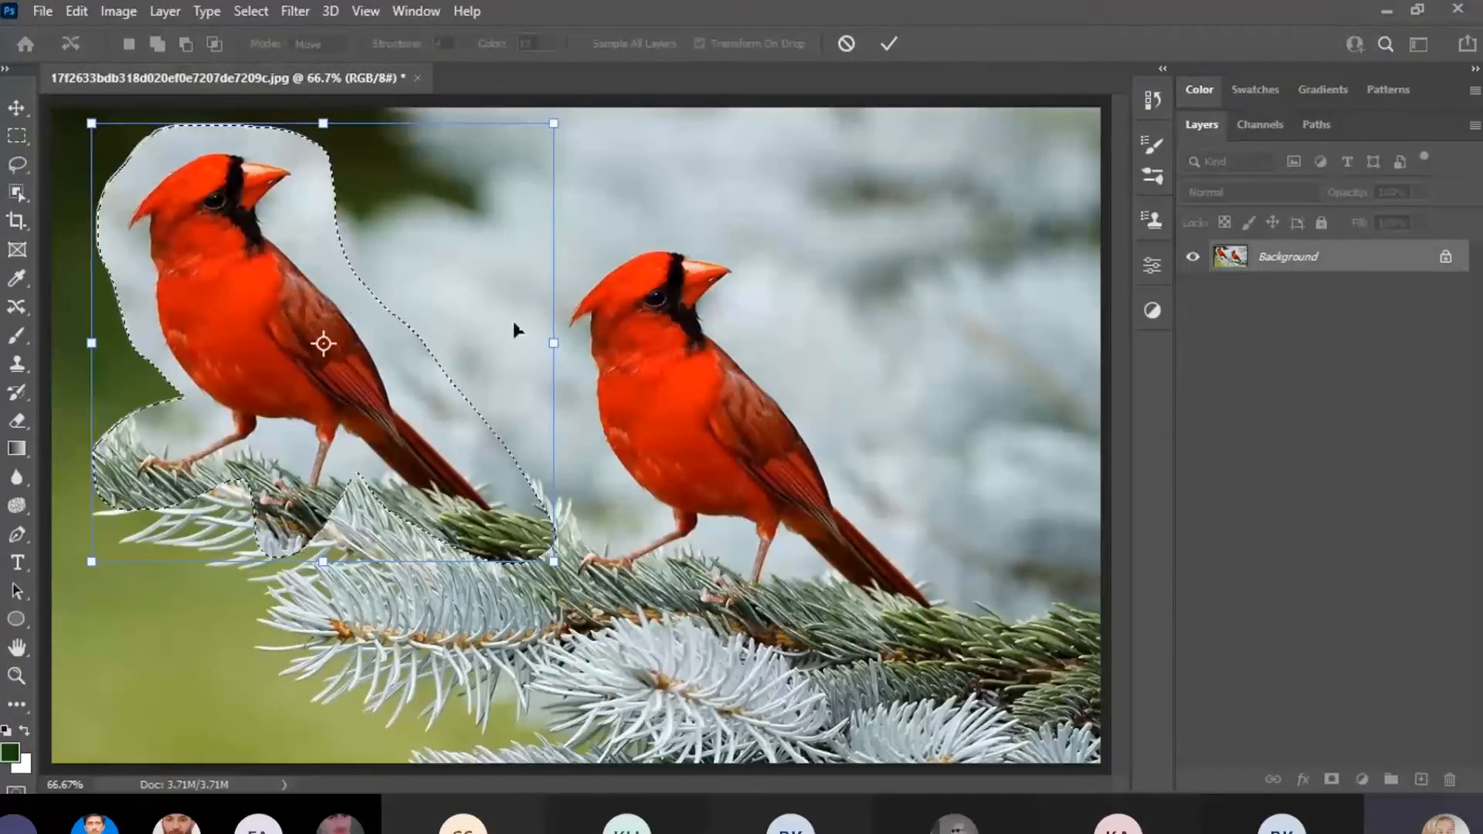
pyautogui.moveTo(552, 561); pyautogui.dragTo(427, 442)
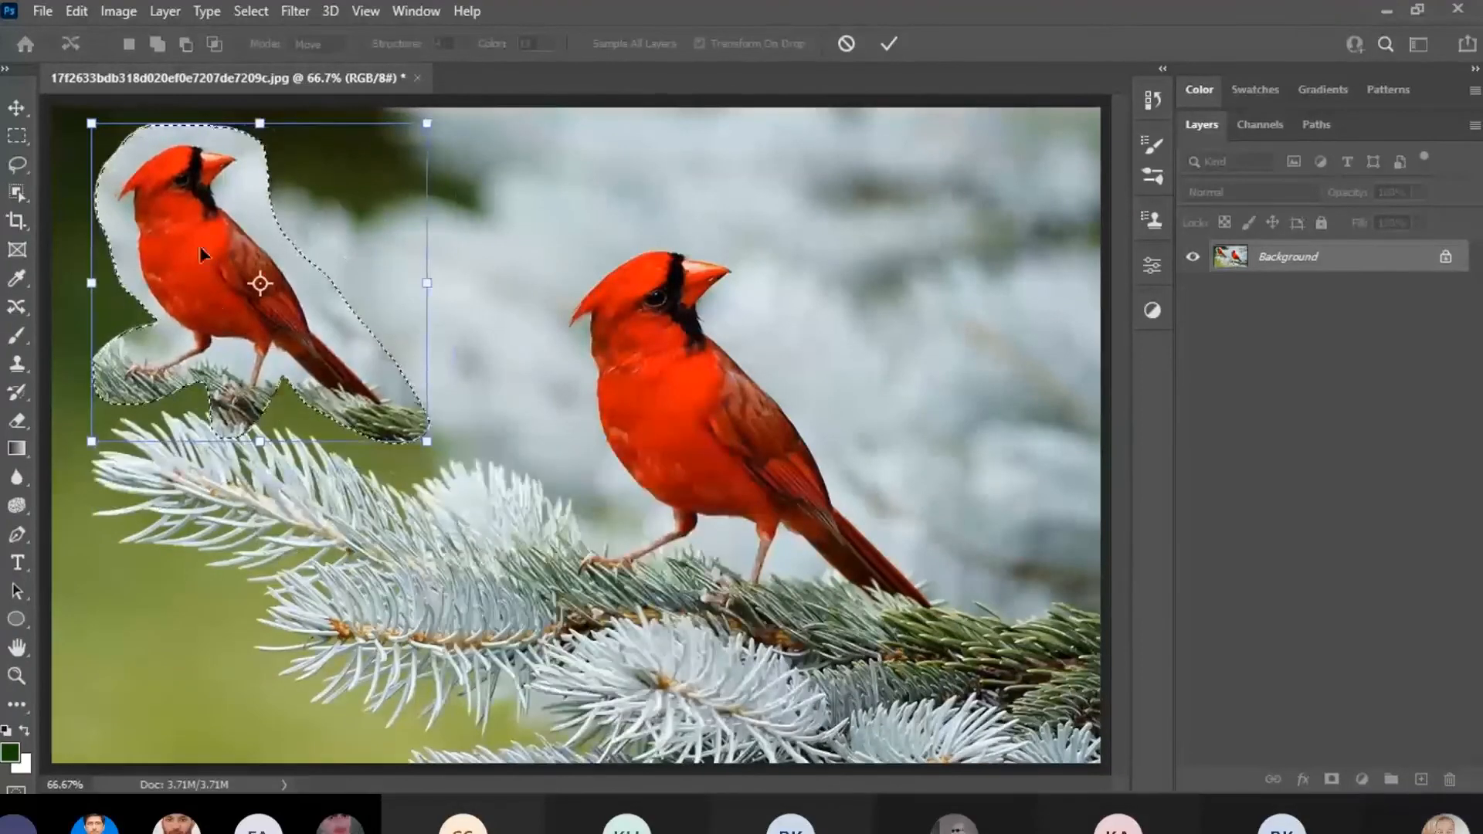
pyautogui.moveTo(199, 246); pyautogui.dragTo(265, 268)
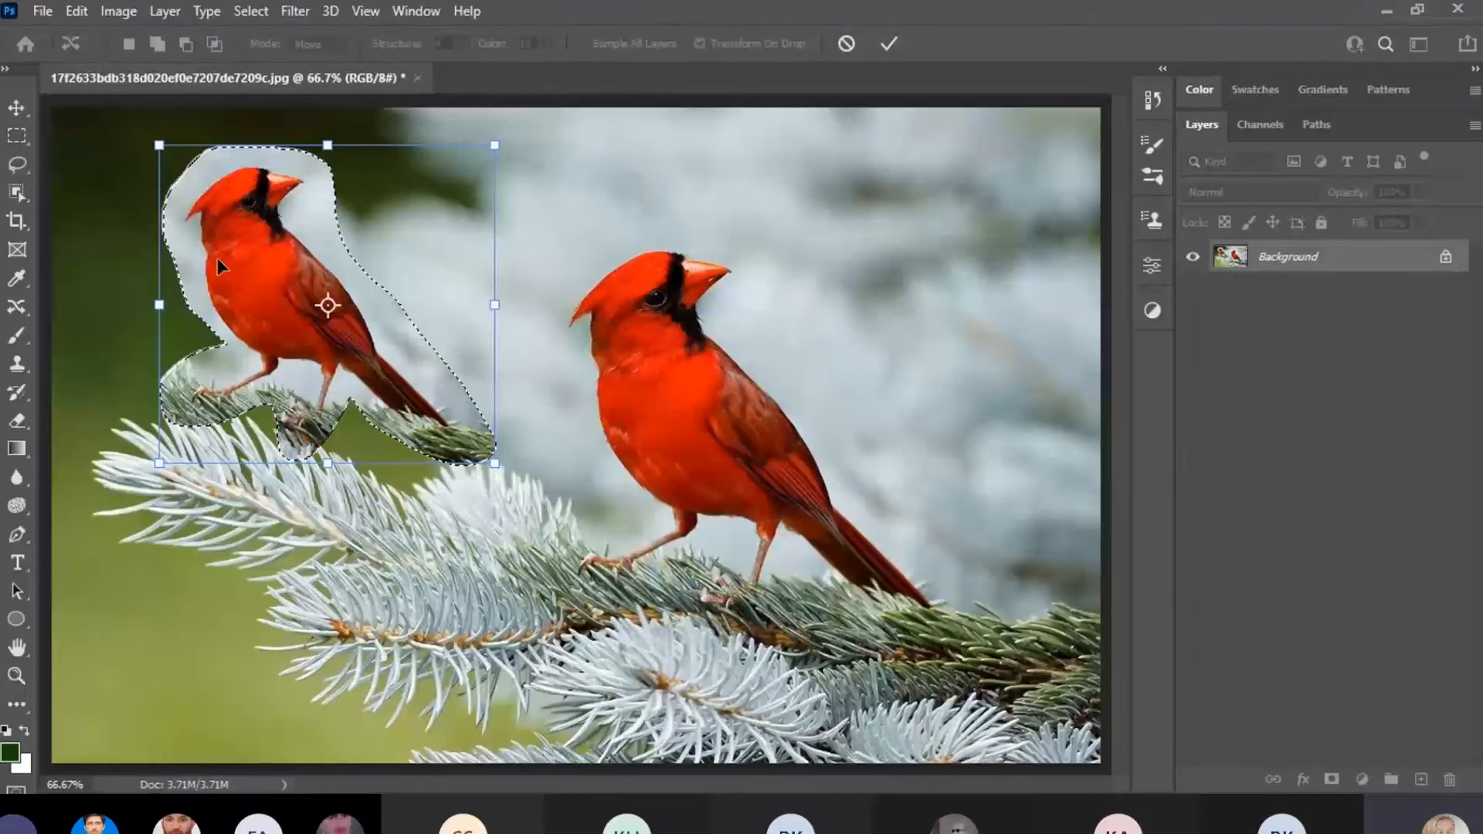
pyautogui.press('Return')
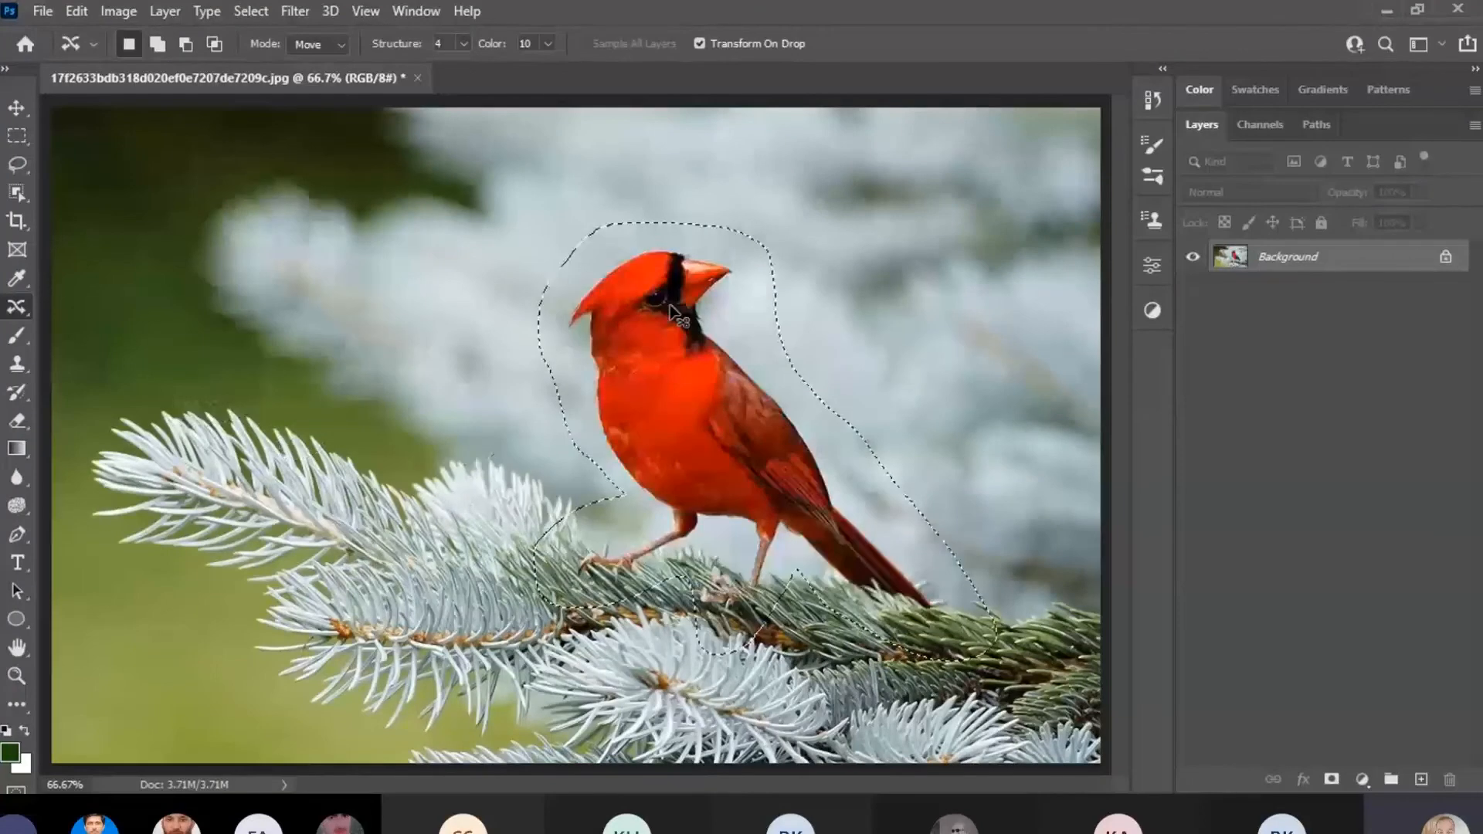
# Reset the Content-Aware Move options, set Structure to 1, and try moving the outlined cardinal onto the green background above the left branch.
pyautogui.rightClick(71, 47)
pyautogui.click(117, 40)
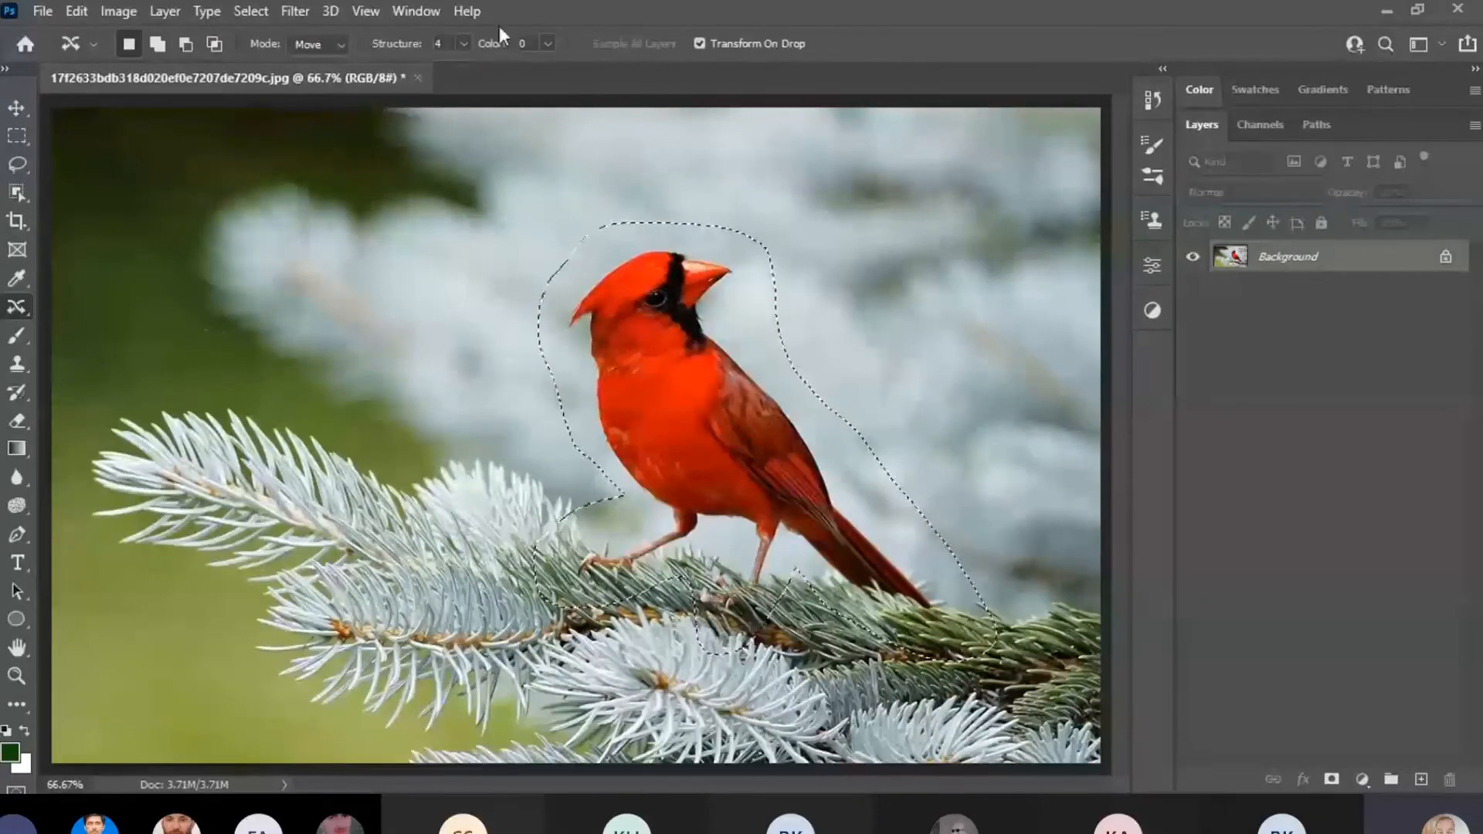
pyautogui.click(549, 44)
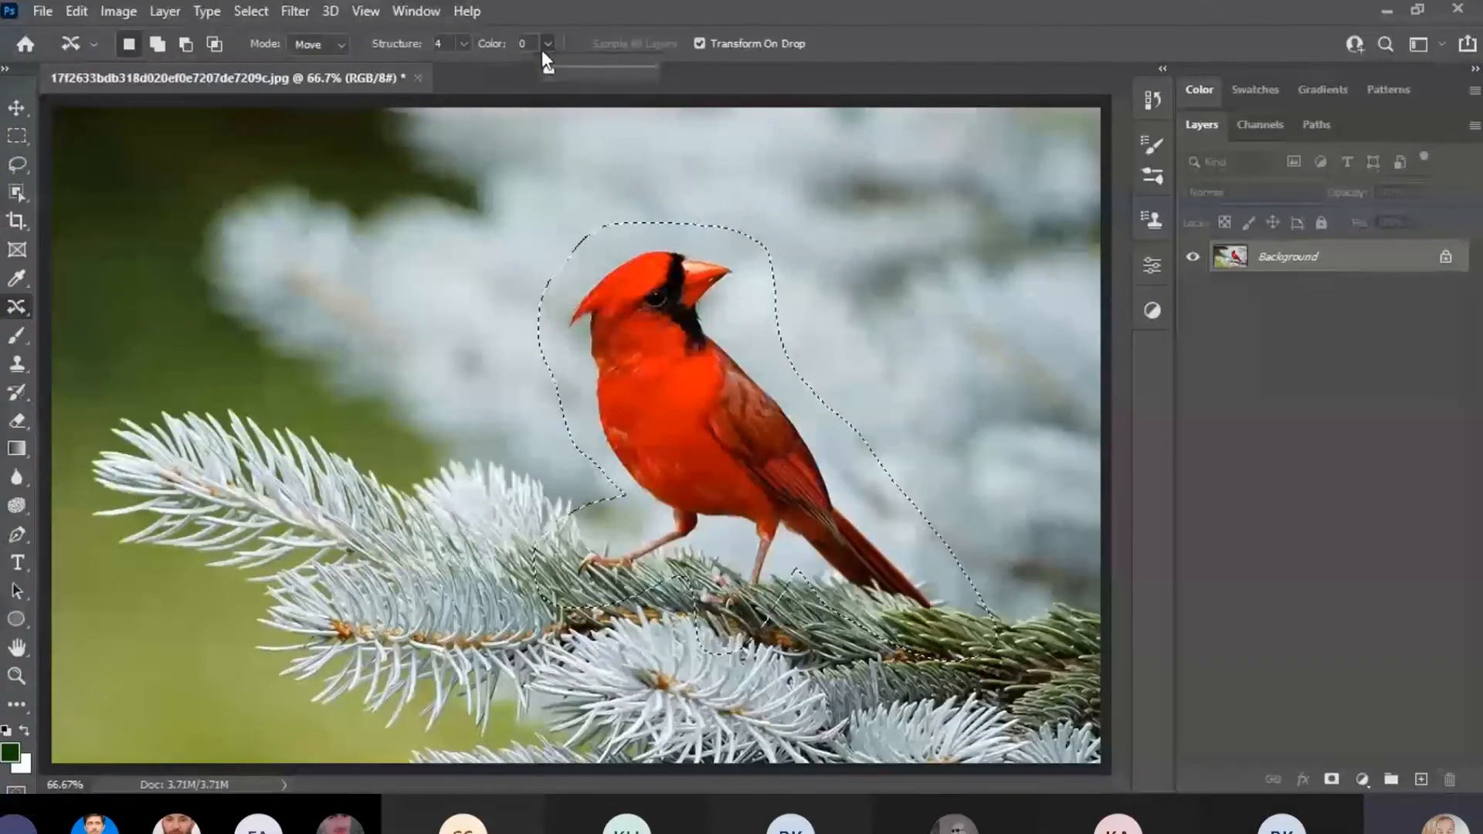
pyautogui.click(548, 42)
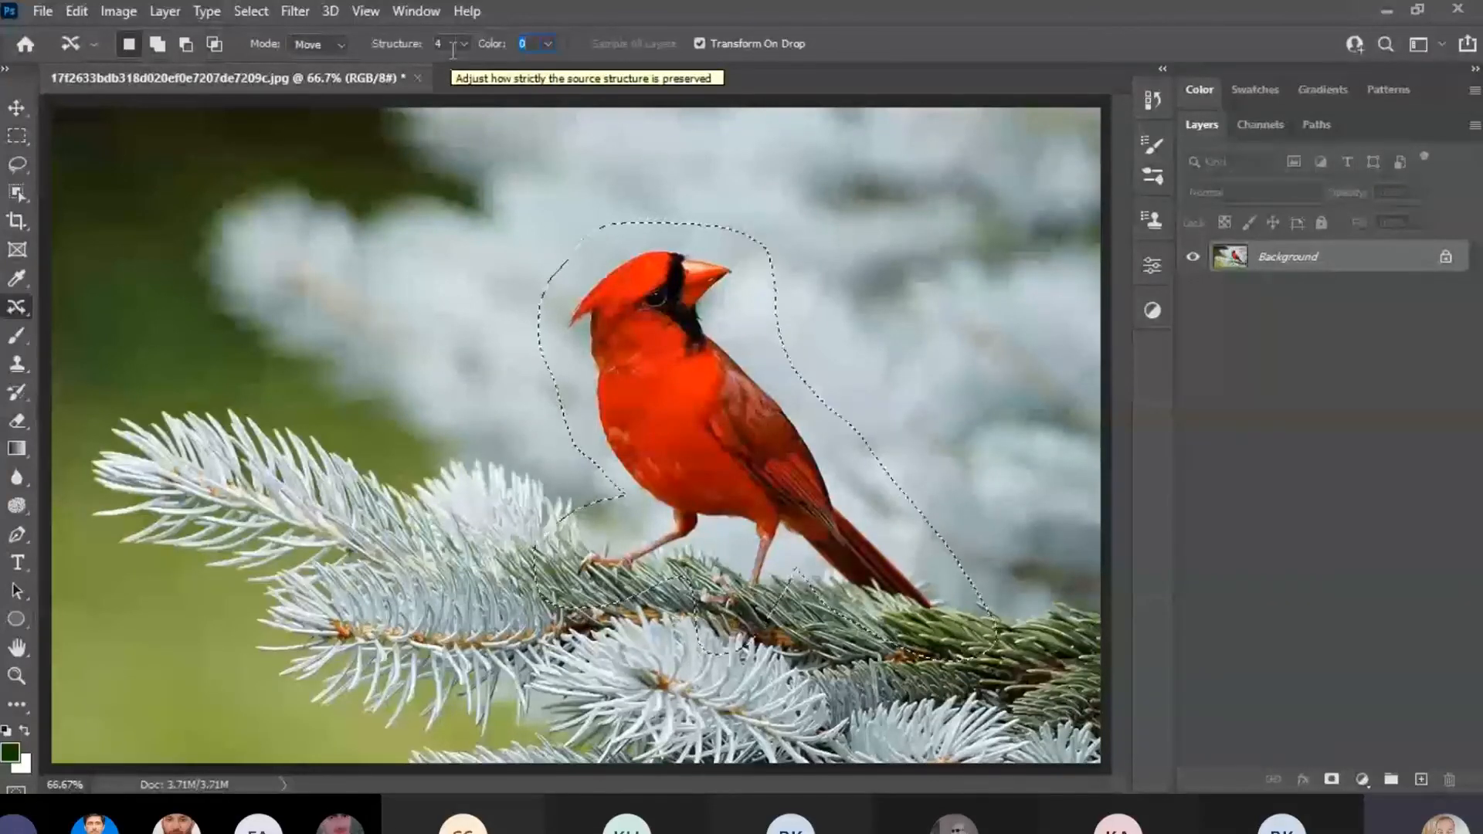
pyautogui.click(464, 44)
pyautogui.moveTo(460, 73); pyautogui.dragTo(409, 77)
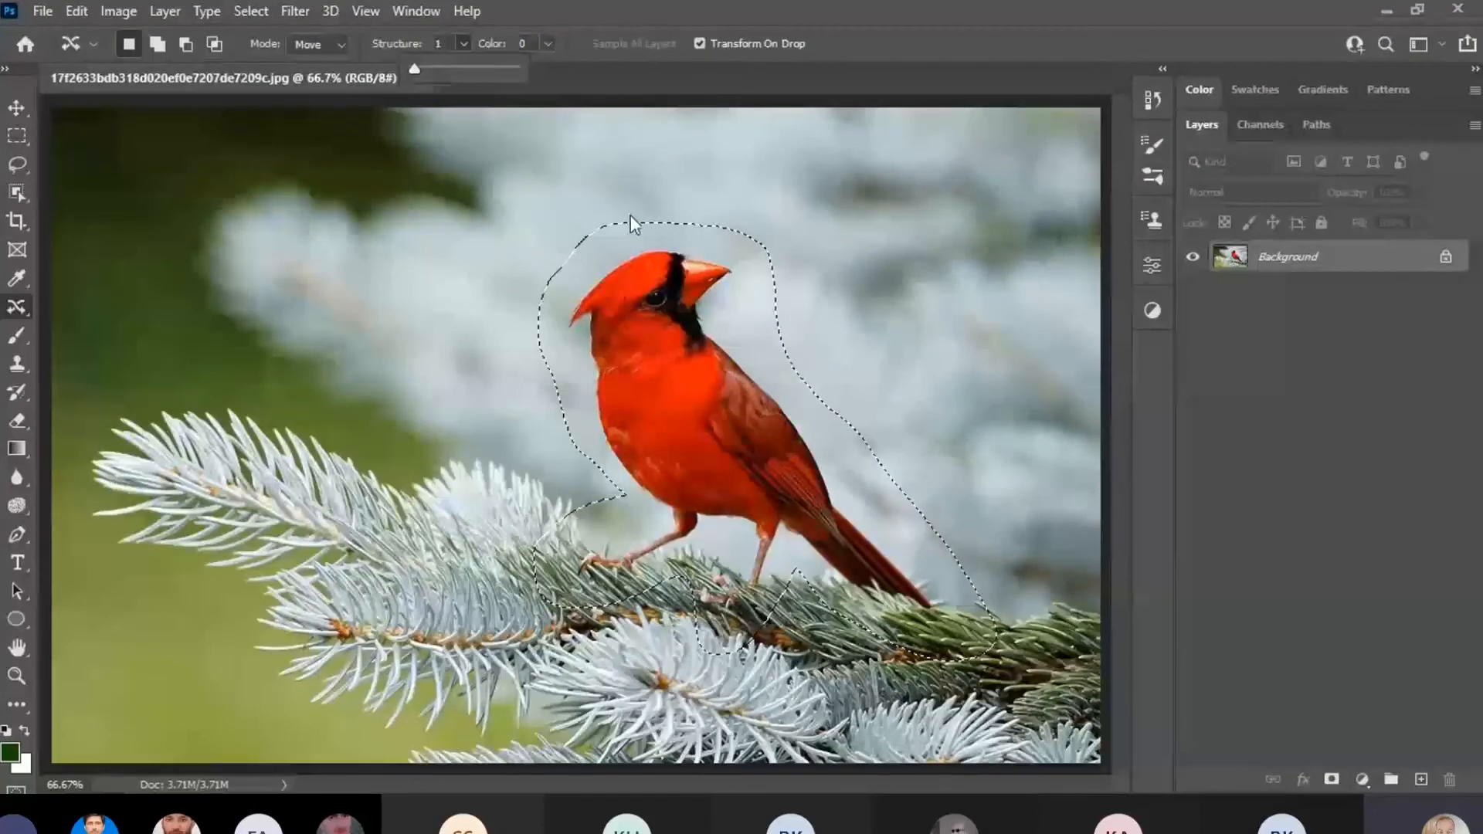
pyautogui.moveTo(630, 214); pyautogui.dragTo(125, 306)
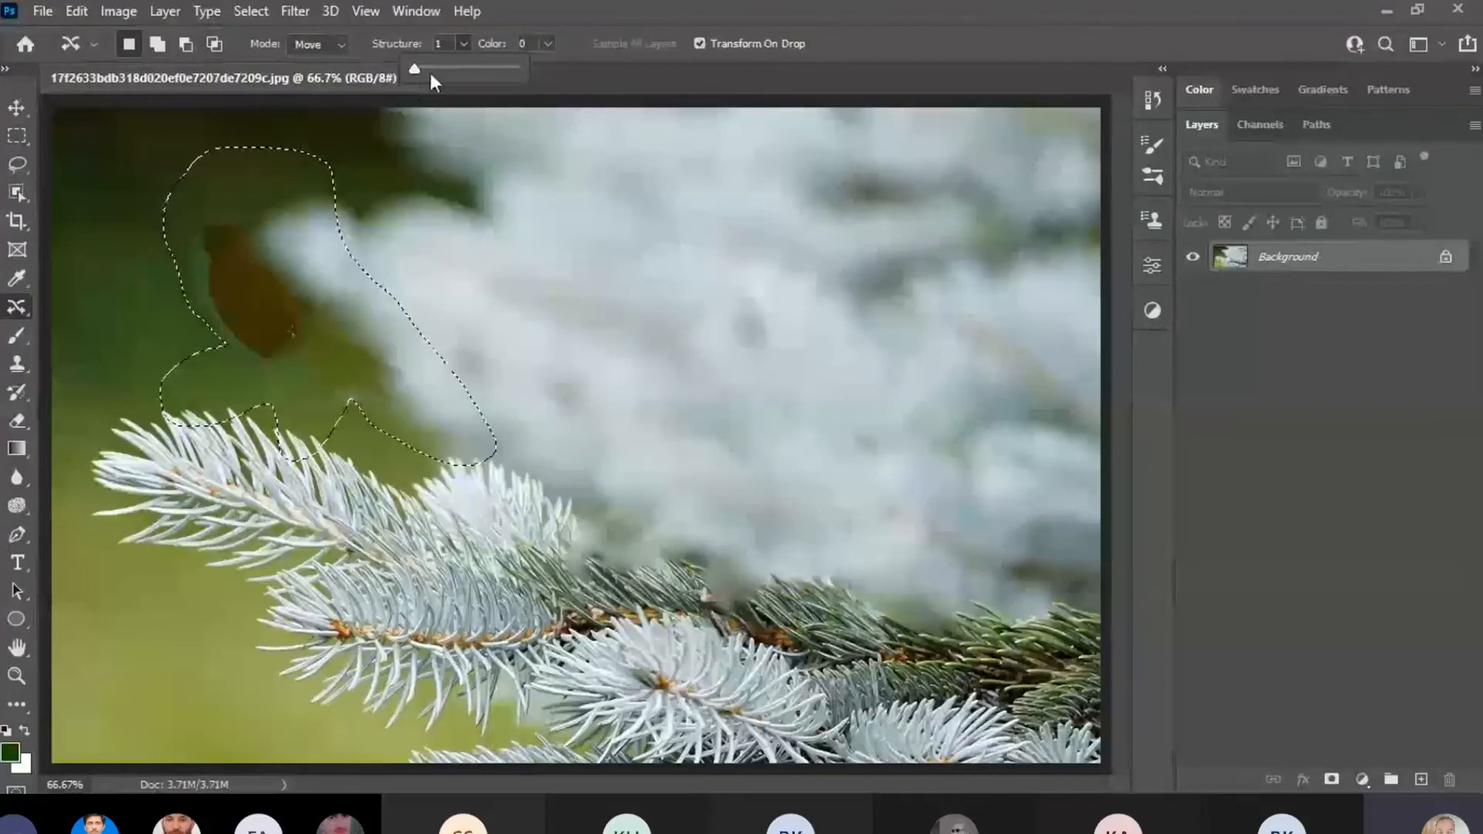
# Try moving the full-size cardinal onto the left part of the branch with Structure set to 7, undo the move, and deselect.
pyautogui.click(462, 47)
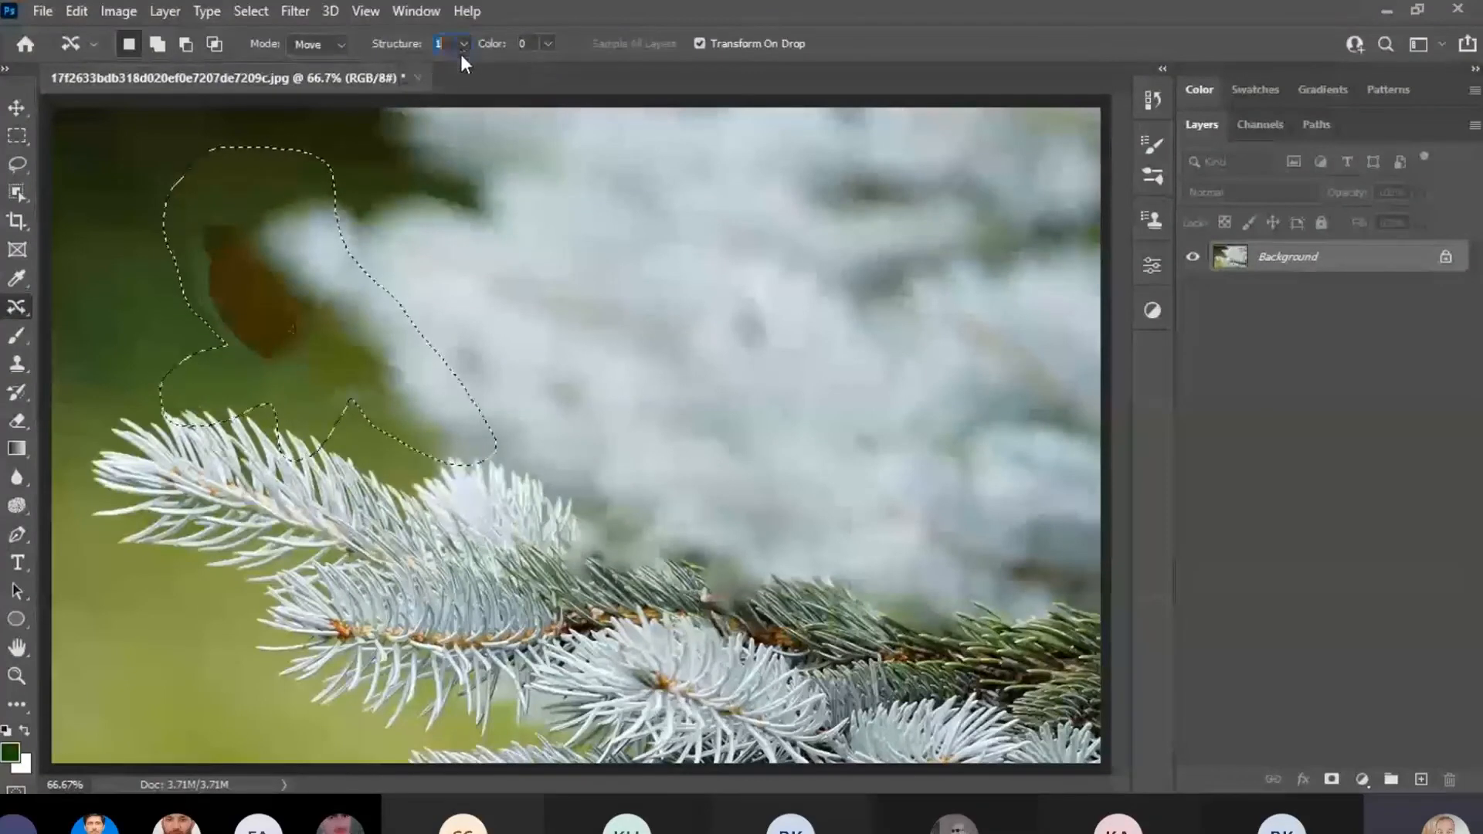
pyautogui.write('2')
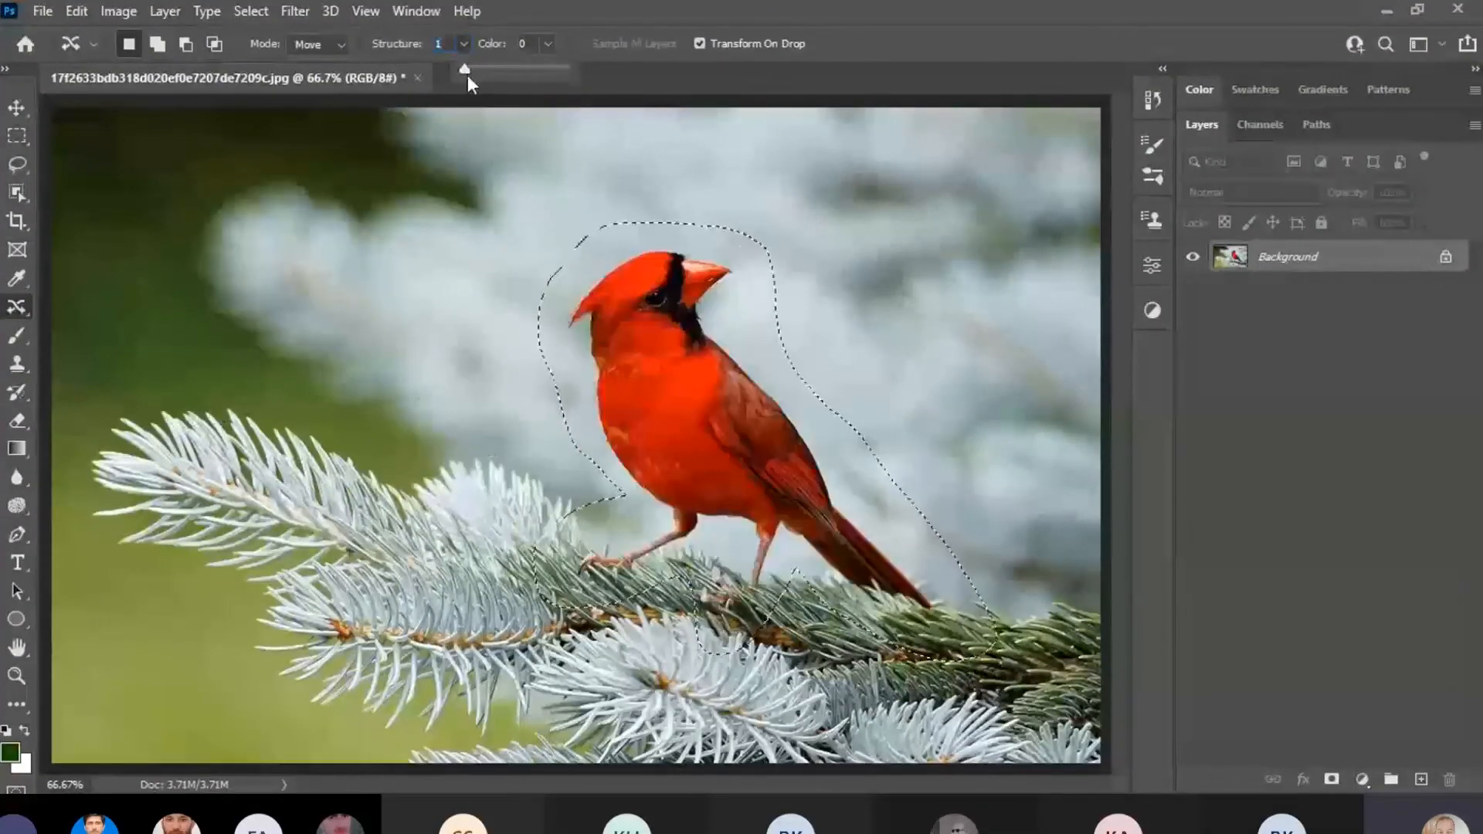
pyautogui.moveTo(688, 430); pyautogui.dragTo(257, 328)
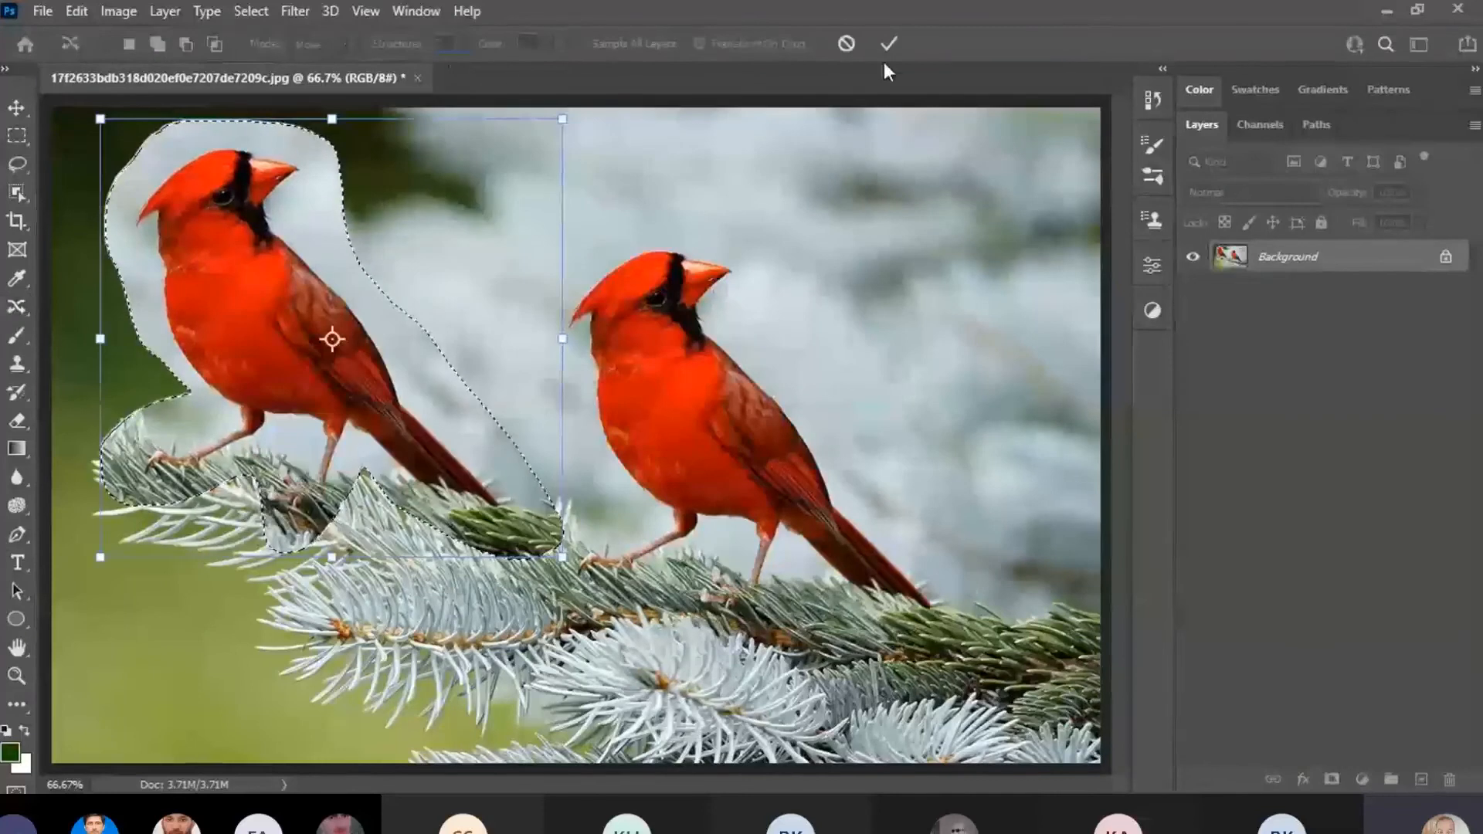
pyautogui.press('Return')
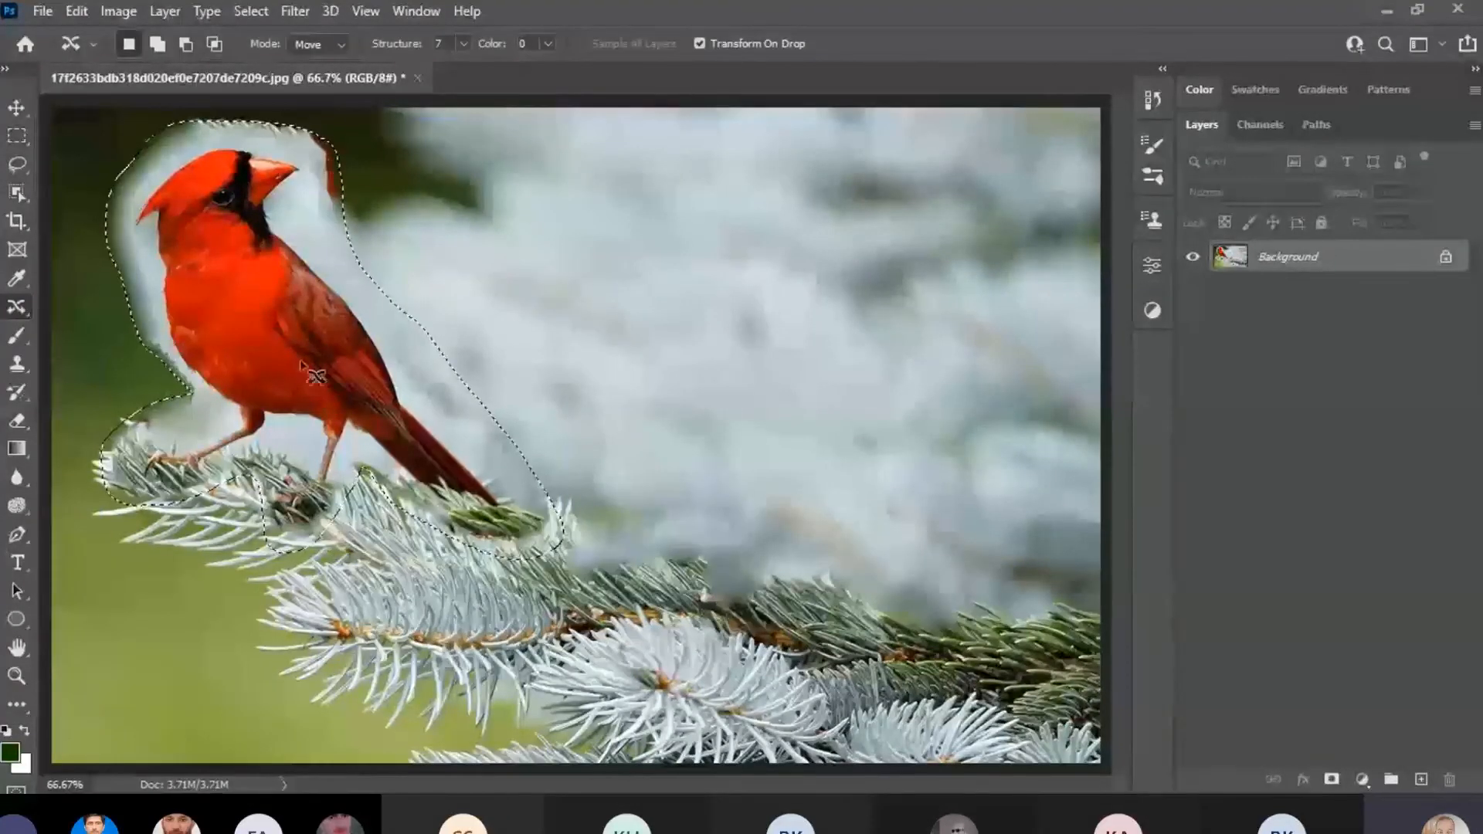
pyautogui.hotkey('ctrl', 'z')
pyautogui.hotkey('ctrl', 'd')
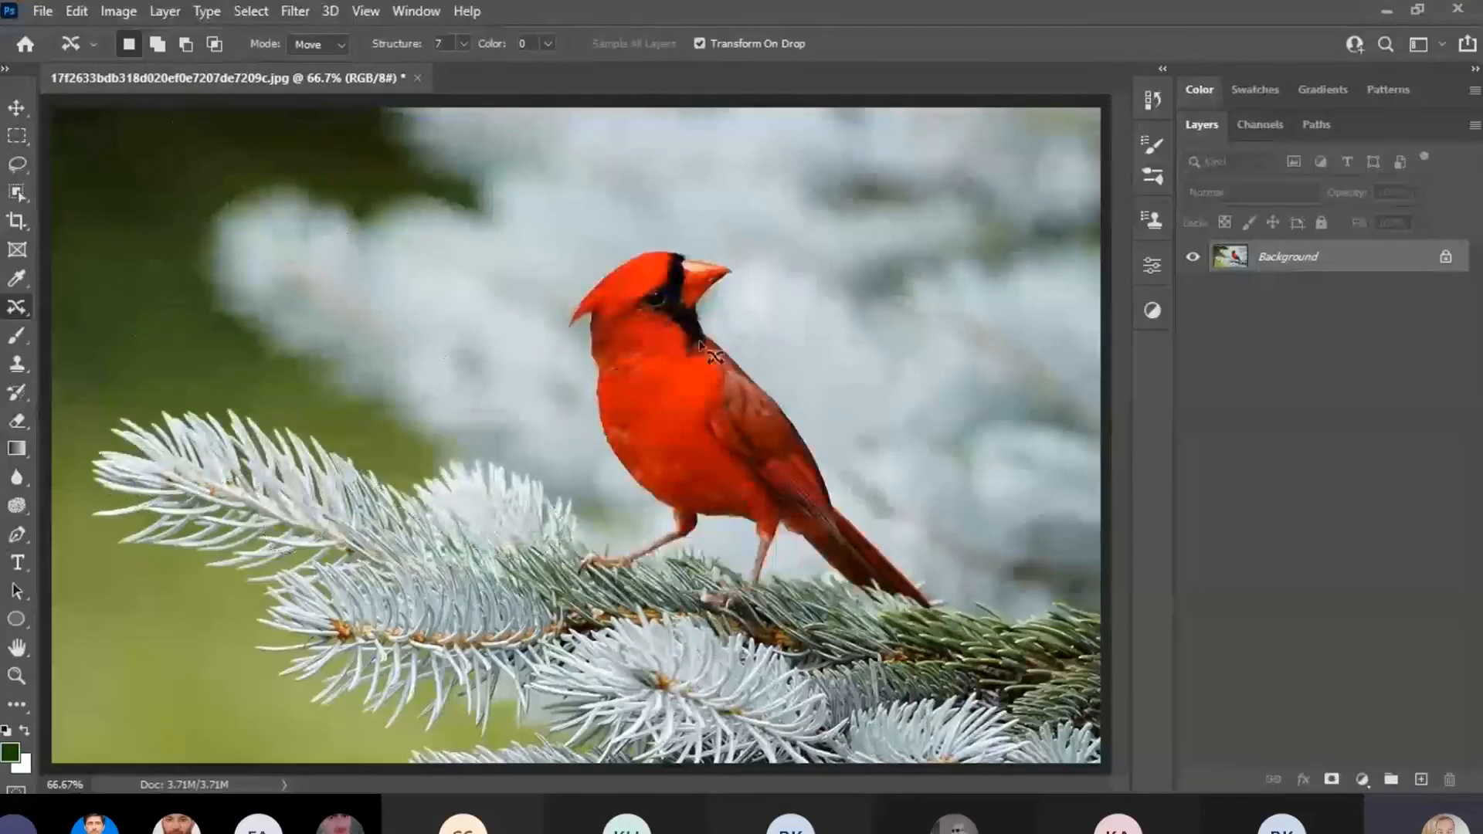
# Reset the Content-Aware Move tool to its default options and outline the cardinal and its perch again.
pyautogui.rightClick(70, 44)
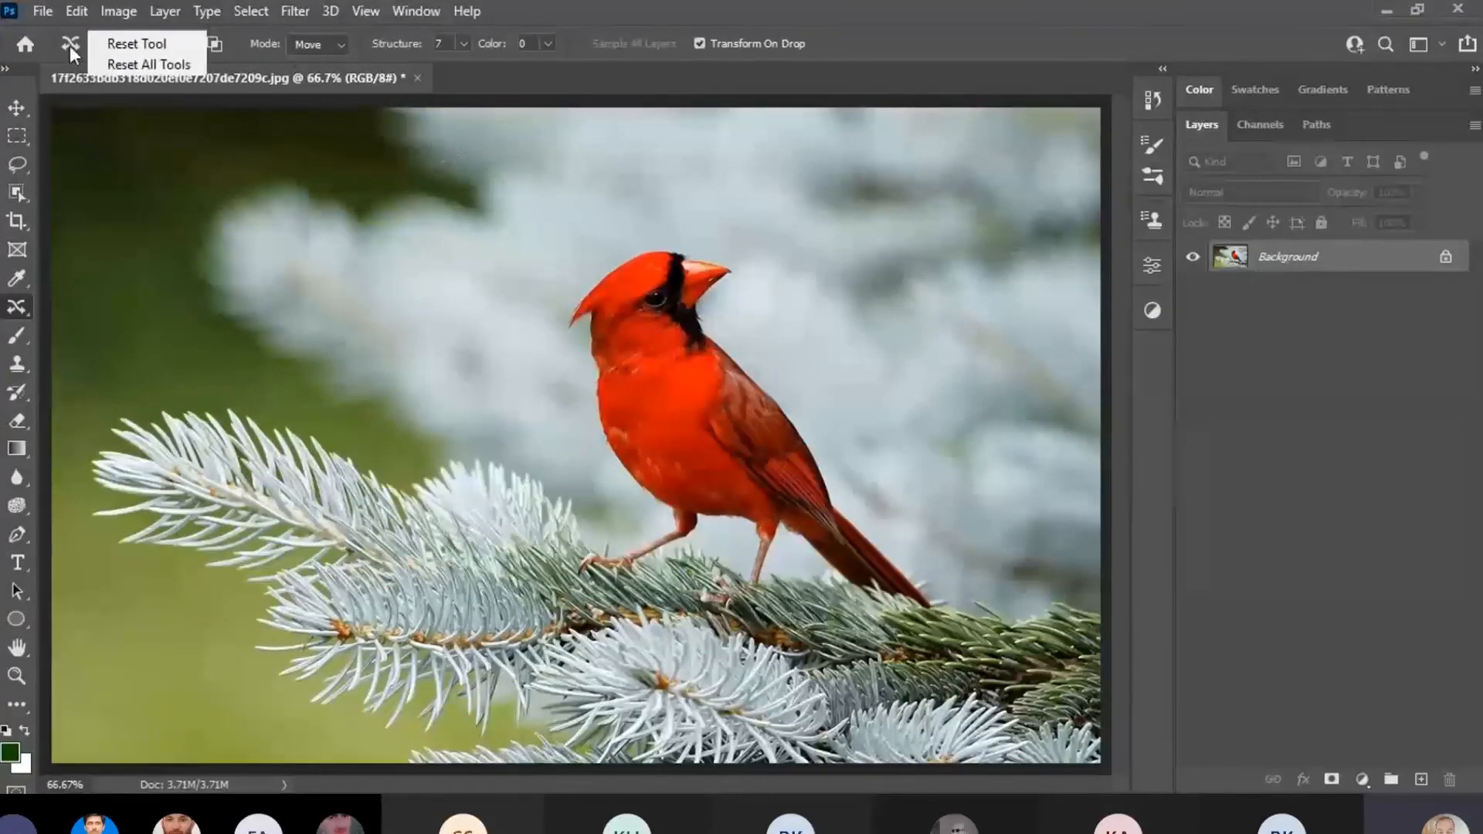
pyautogui.click(129, 47)
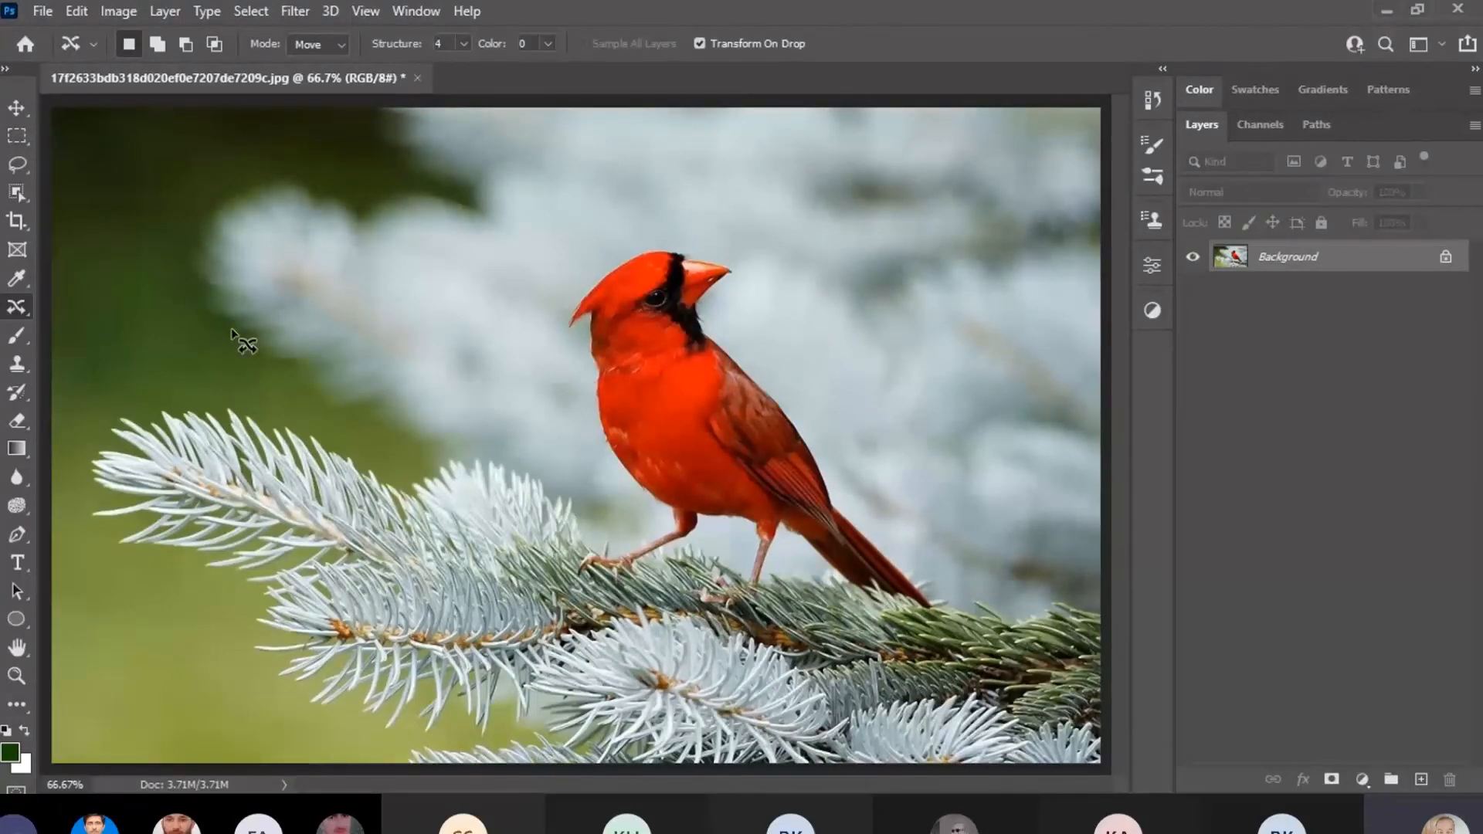
pyautogui.moveTo(598, 486)
pyautogui.mouseDown()
pyautogui.moveTo(645, 224)
pyautogui.moveTo(973, 522)
pyautogui.moveTo(953, 665)
pyautogui.moveTo(850, 620)
pyautogui.moveTo(765, 616)
pyautogui.moveTo(715, 642)
pyautogui.moveTo(687, 579)
pyautogui.moveTo(649, 607)
pyautogui.mouseUp()
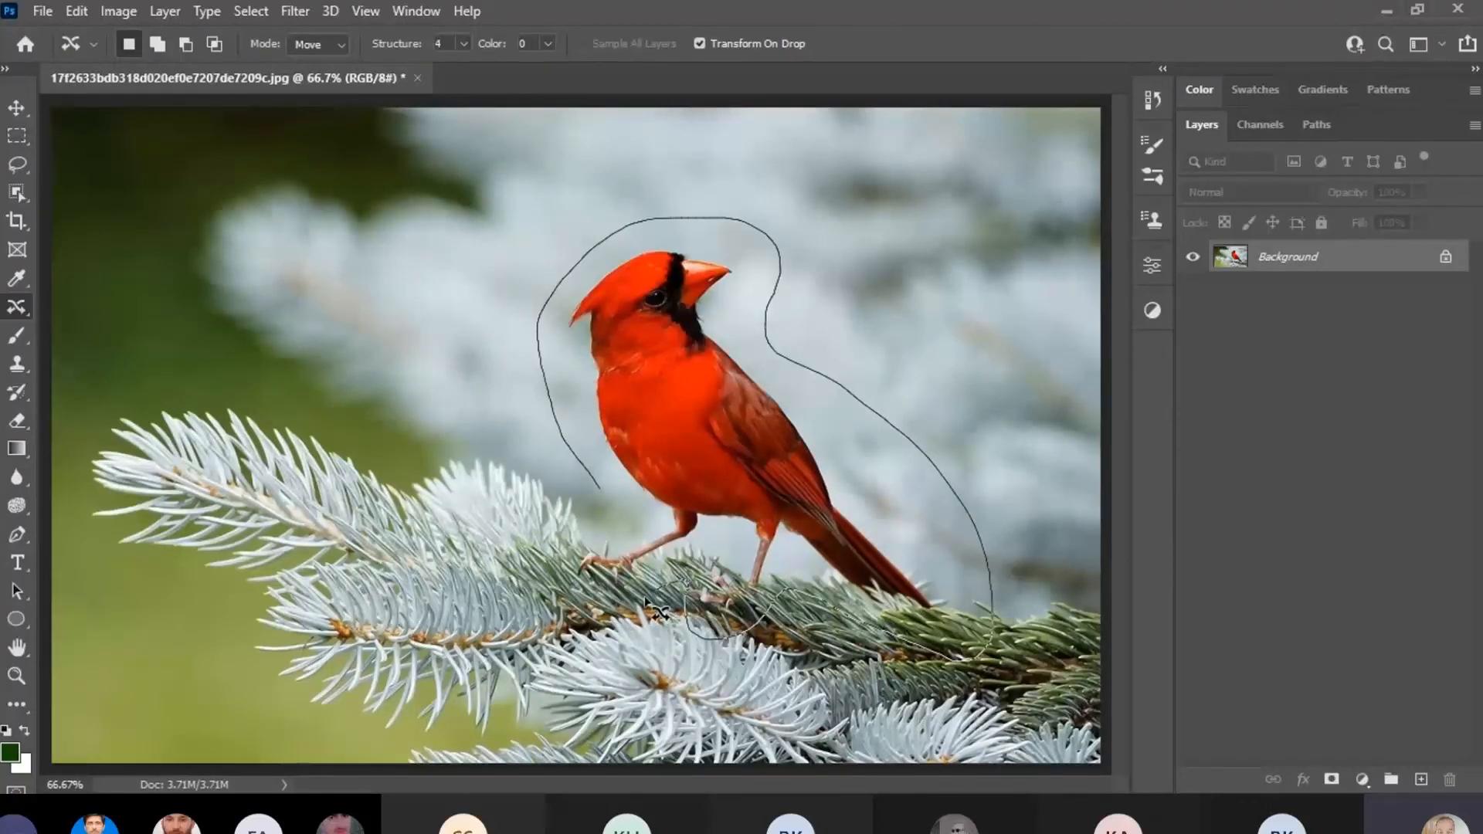
pyautogui.moveTo(648, 601); pyautogui.dragTo(611, 525)
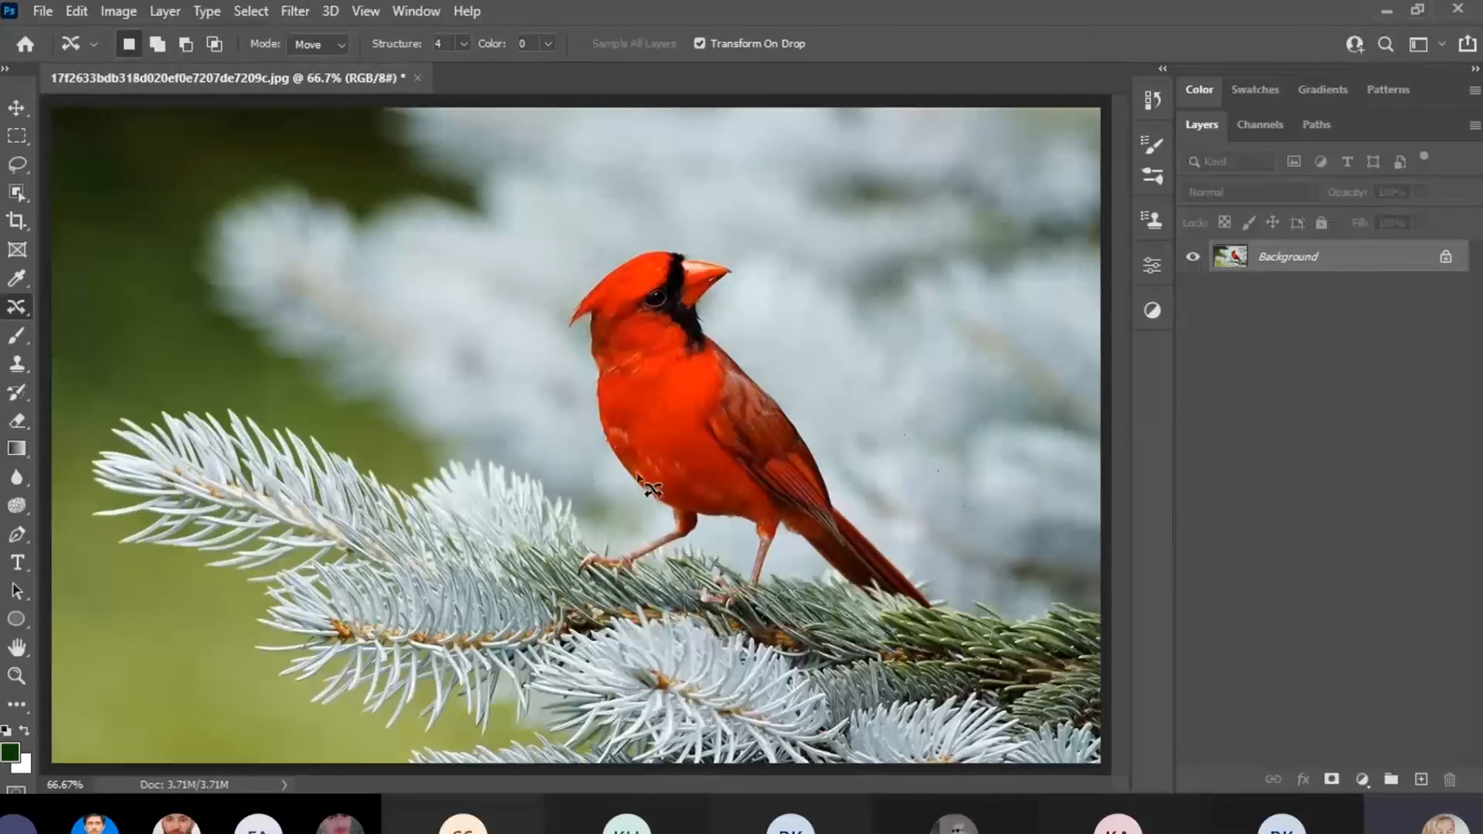
# Move the outlined cardinal to the left side of the photo, shrink it, place it just above the branch, and deselect.
pyautogui.moveTo(675, 419)
pyautogui.mouseDown()
pyautogui.moveTo(336, 357)
pyautogui.moveTo(272, 317)
pyautogui.mouseUp()
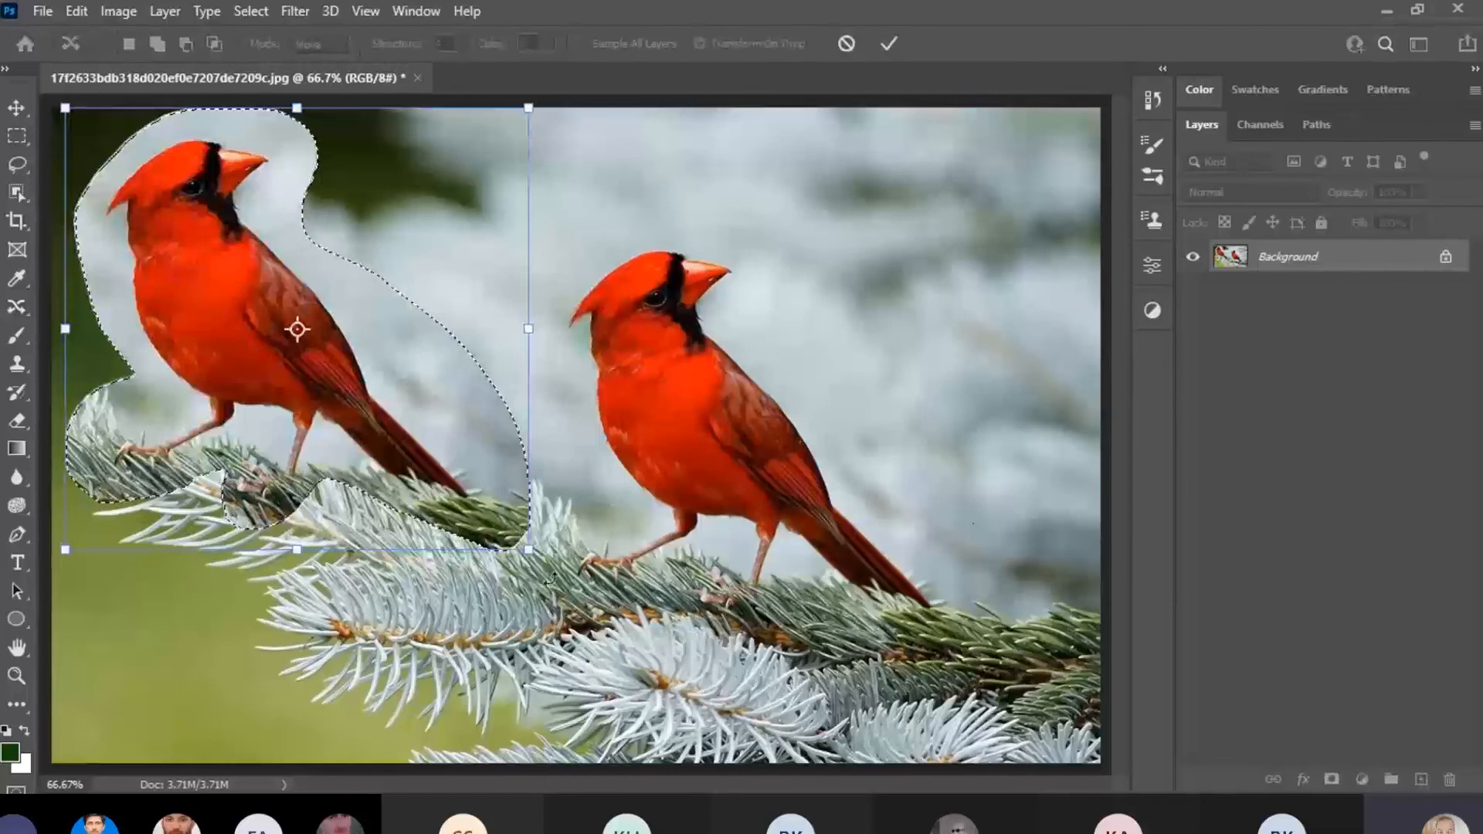
pyautogui.moveTo(530, 550); pyautogui.dragTo(300, 400)
pyautogui.moveTo(277, 299); pyautogui.dragTo(363, 375)
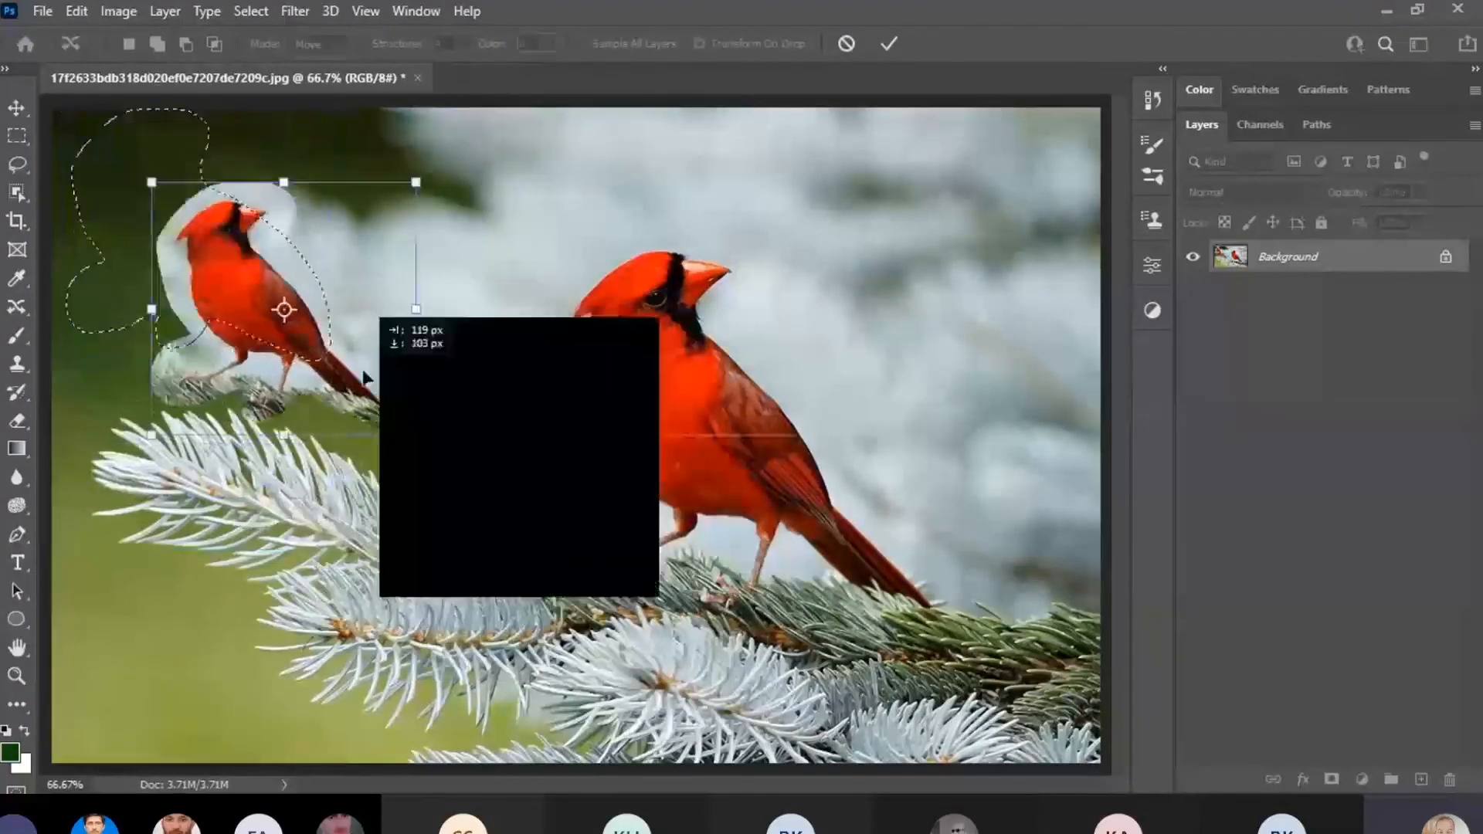
pyautogui.click(893, 49)
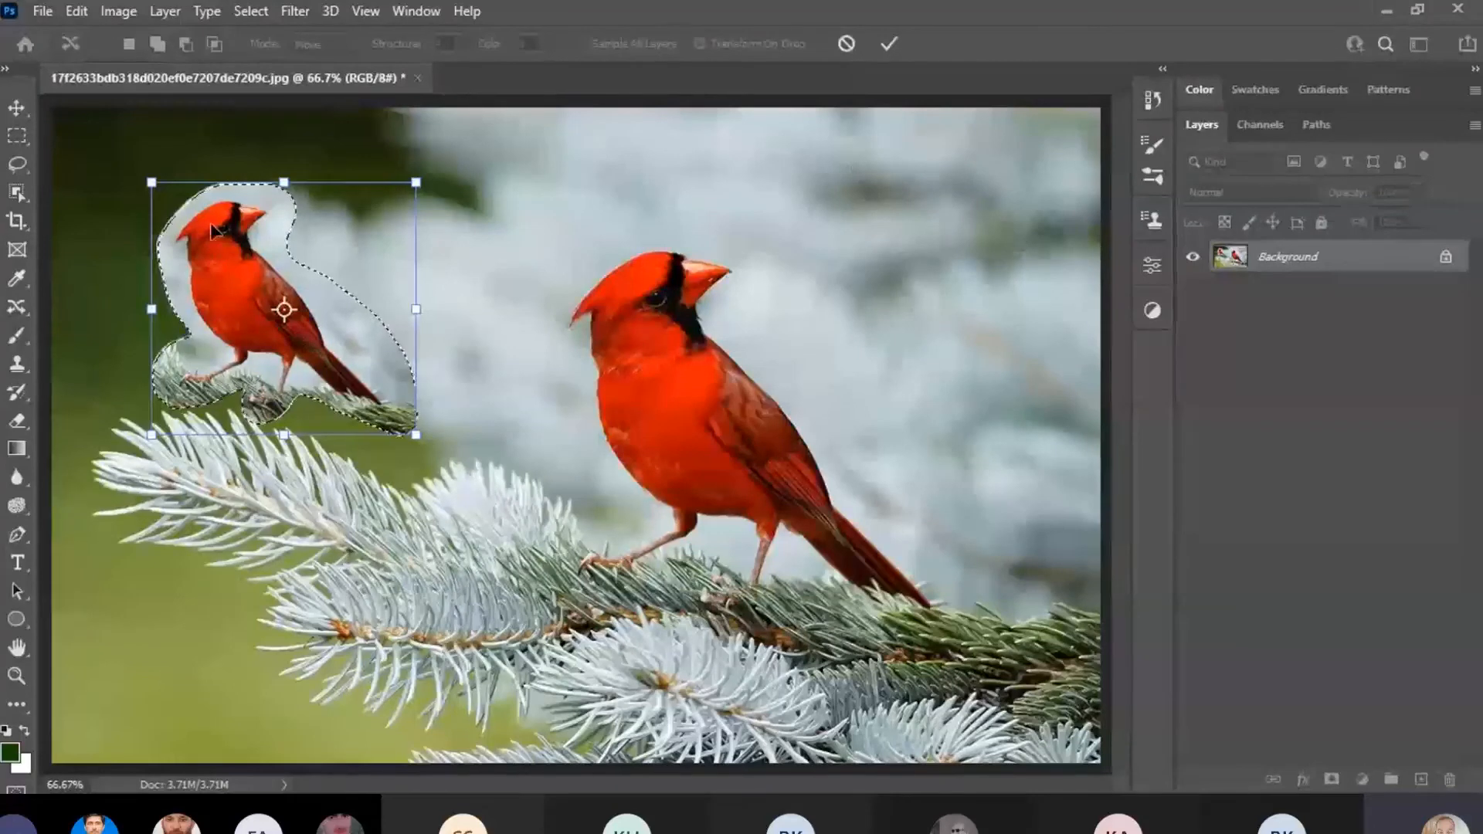
pyautogui.click(890, 48)
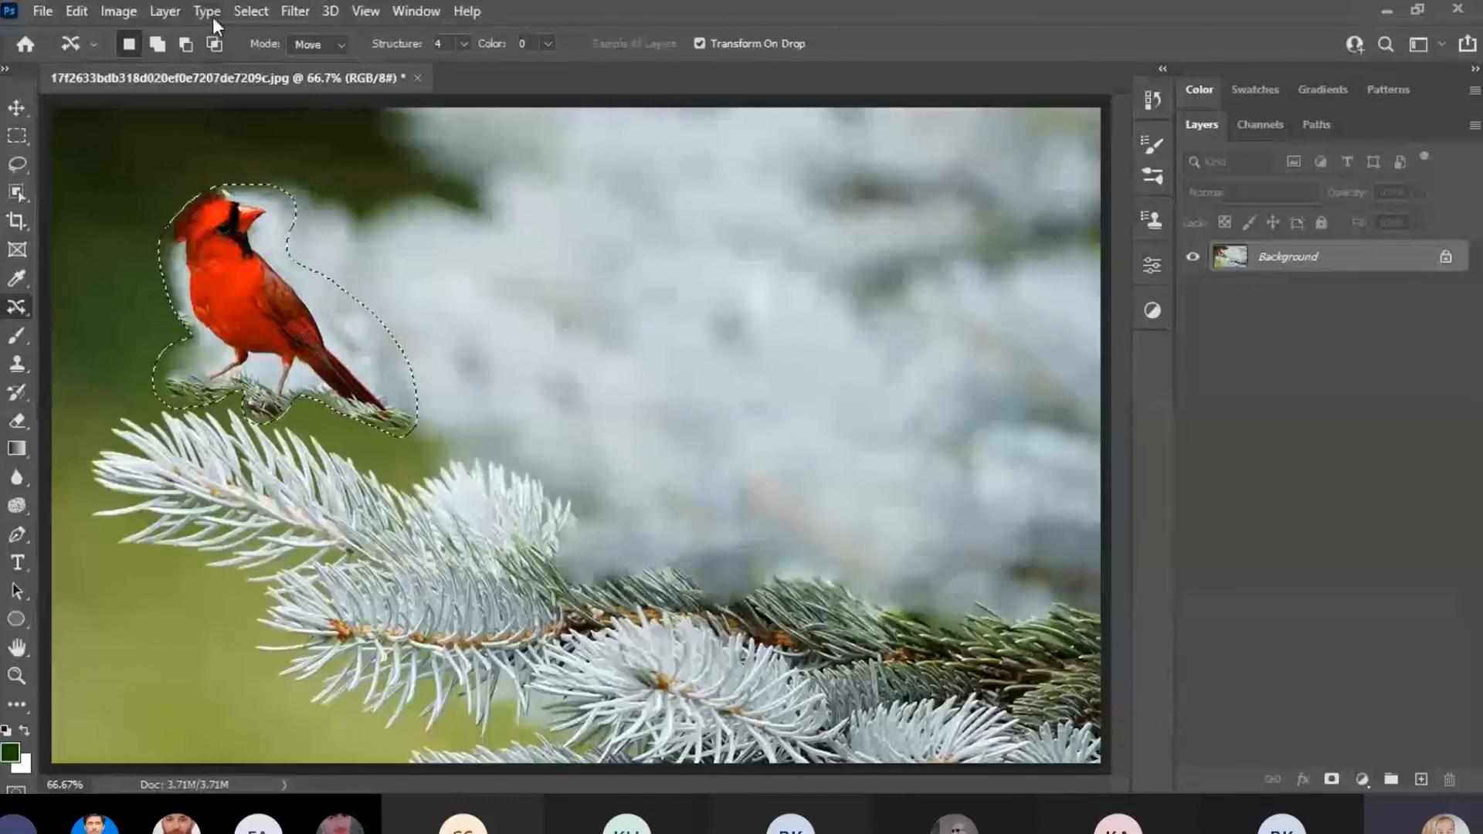
pyautogui.click(245, 11)
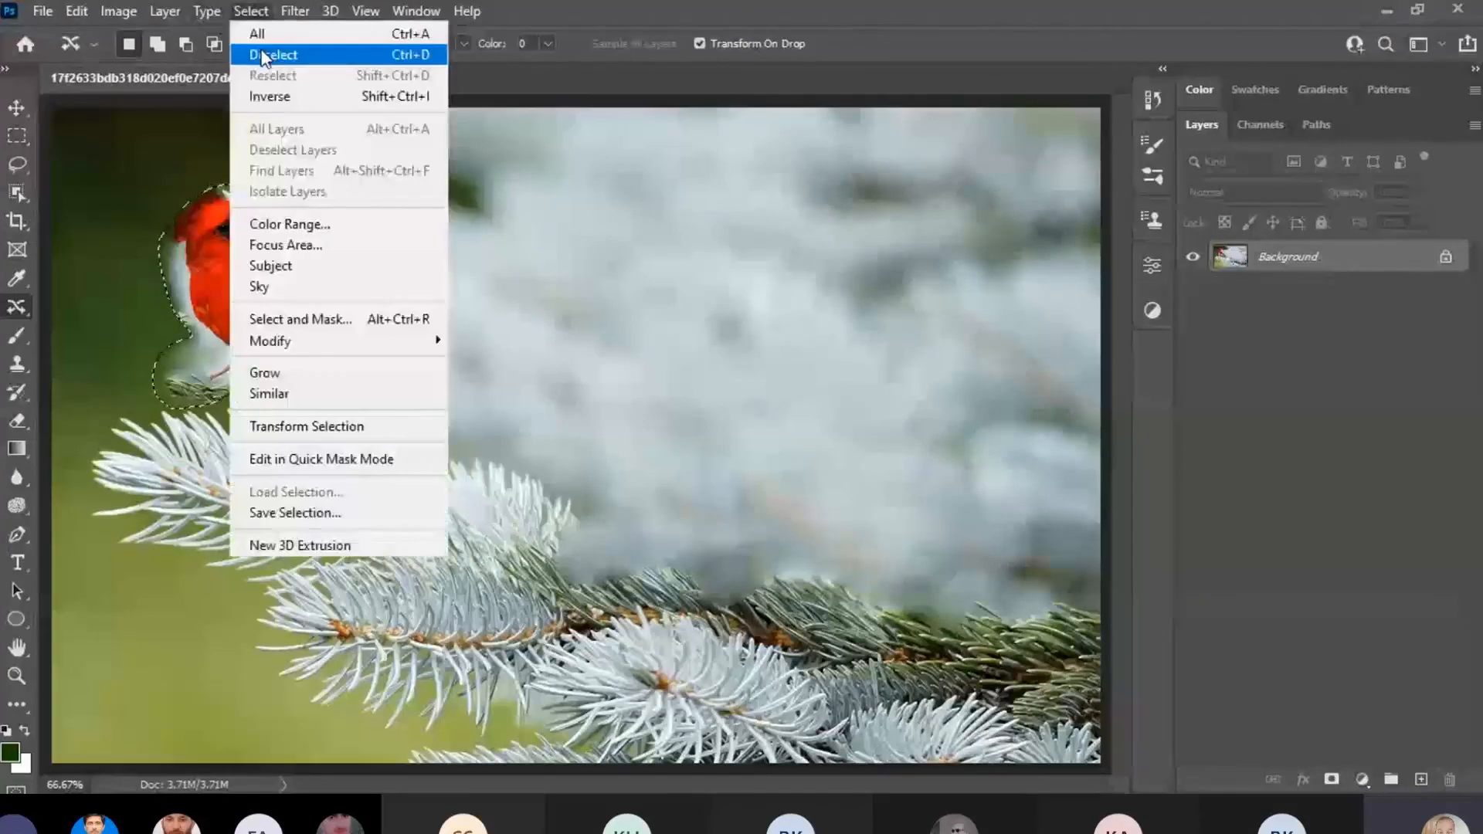
pyautogui.click(265, 55)
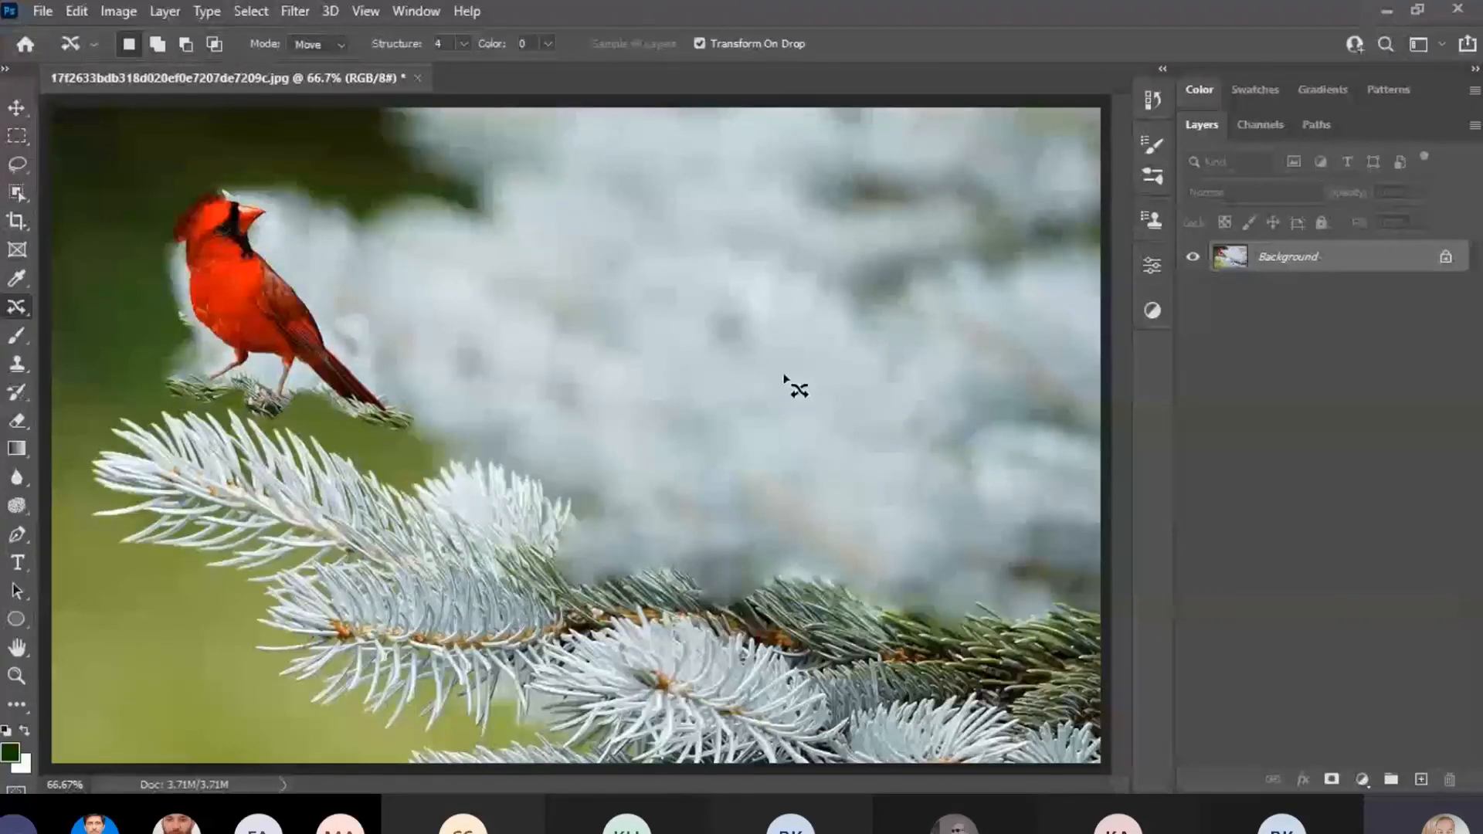
pyautogui.rightClick(16, 306)
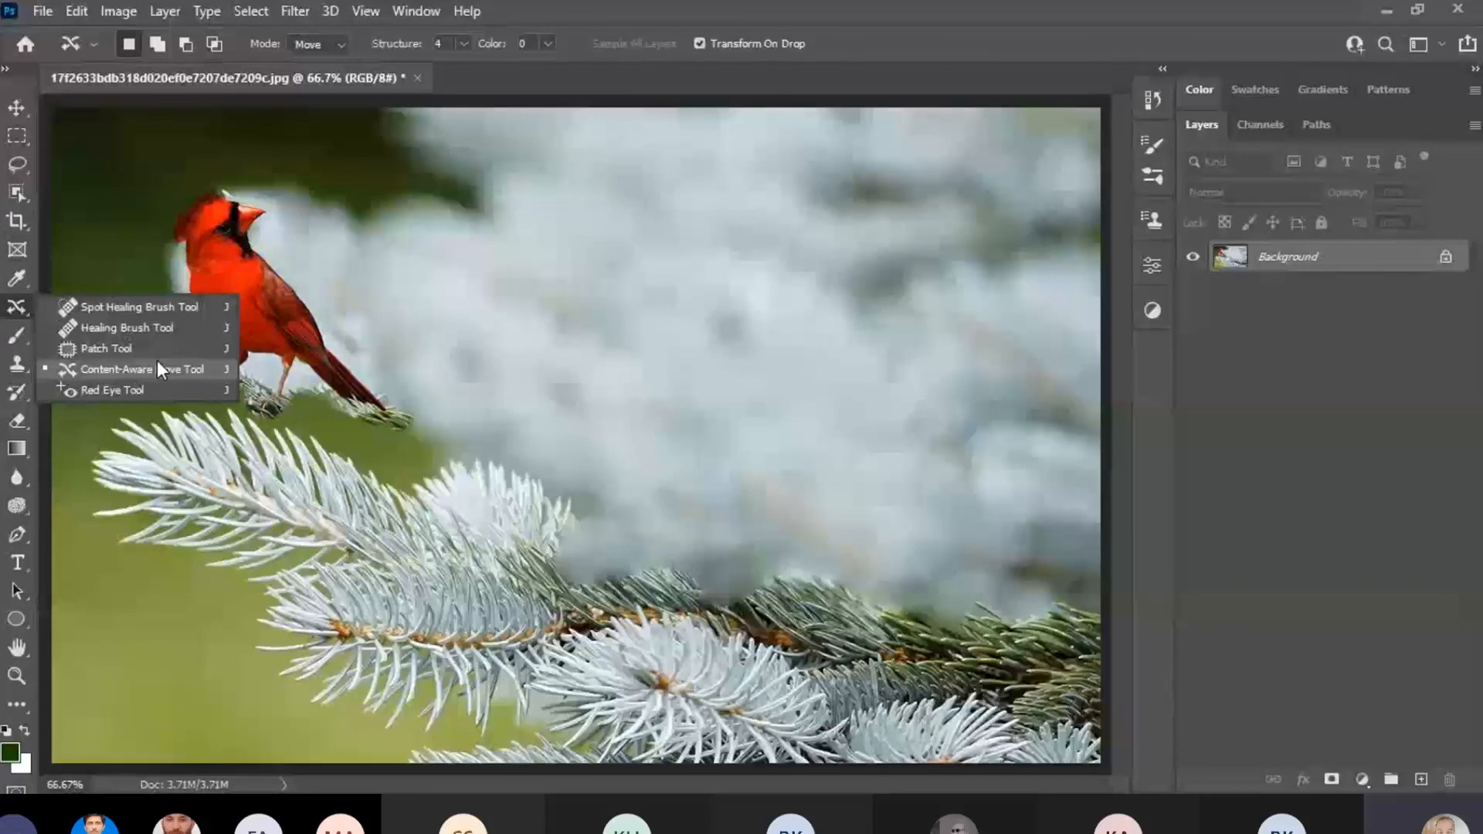
pyautogui.click(13, 308)
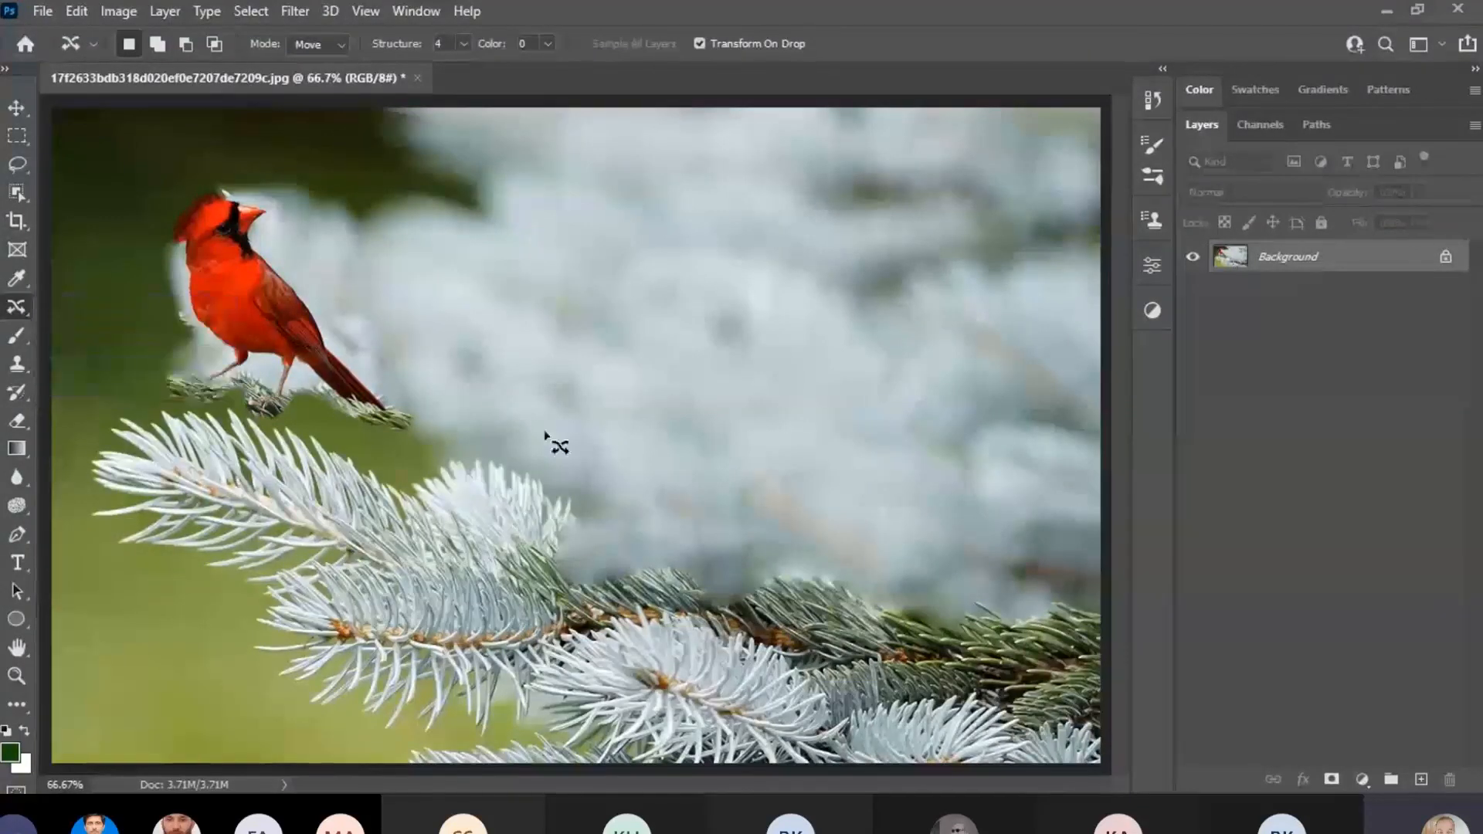